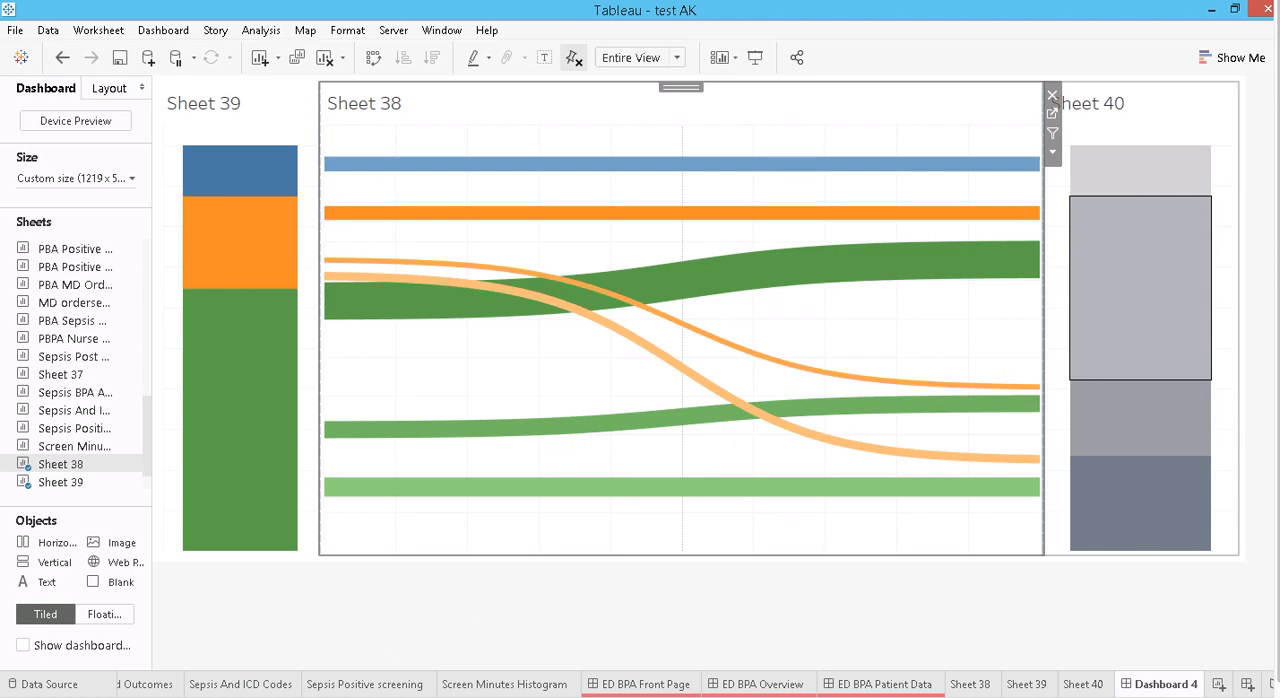
- Switch to the workbook with the finished Sankey dashboard and examine which flows each coloured category segment highlights
key(alt+Tab)
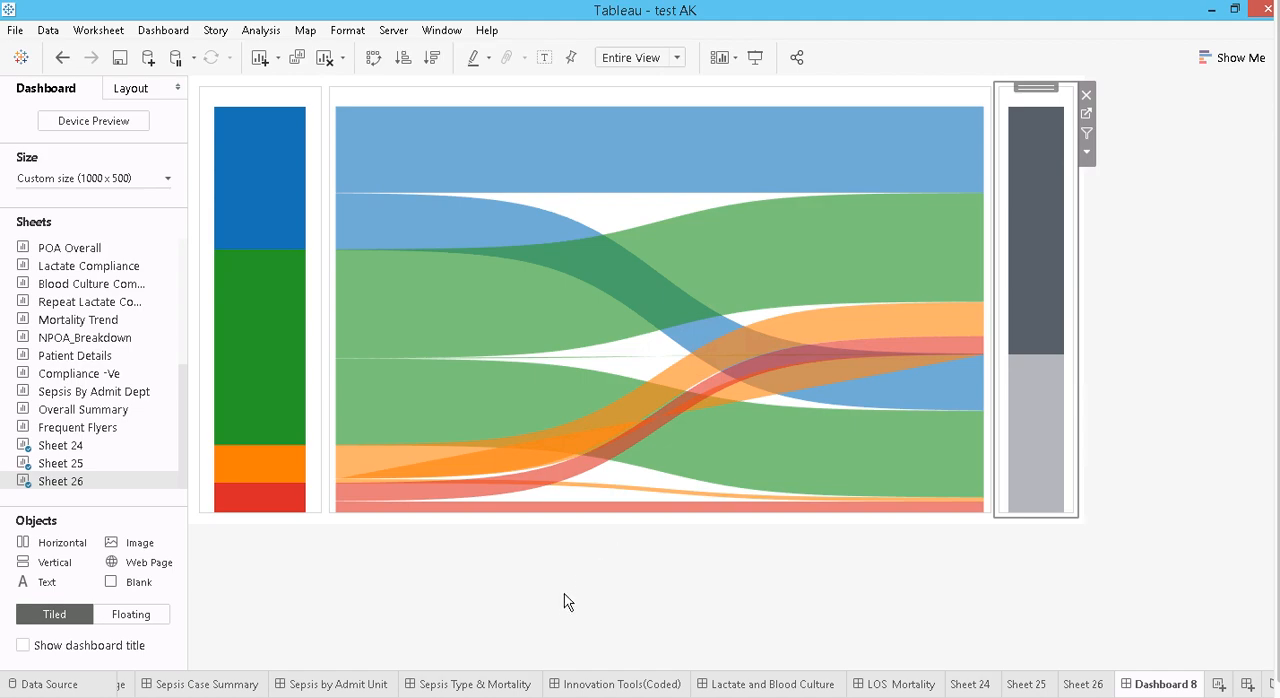
click(527, 510)
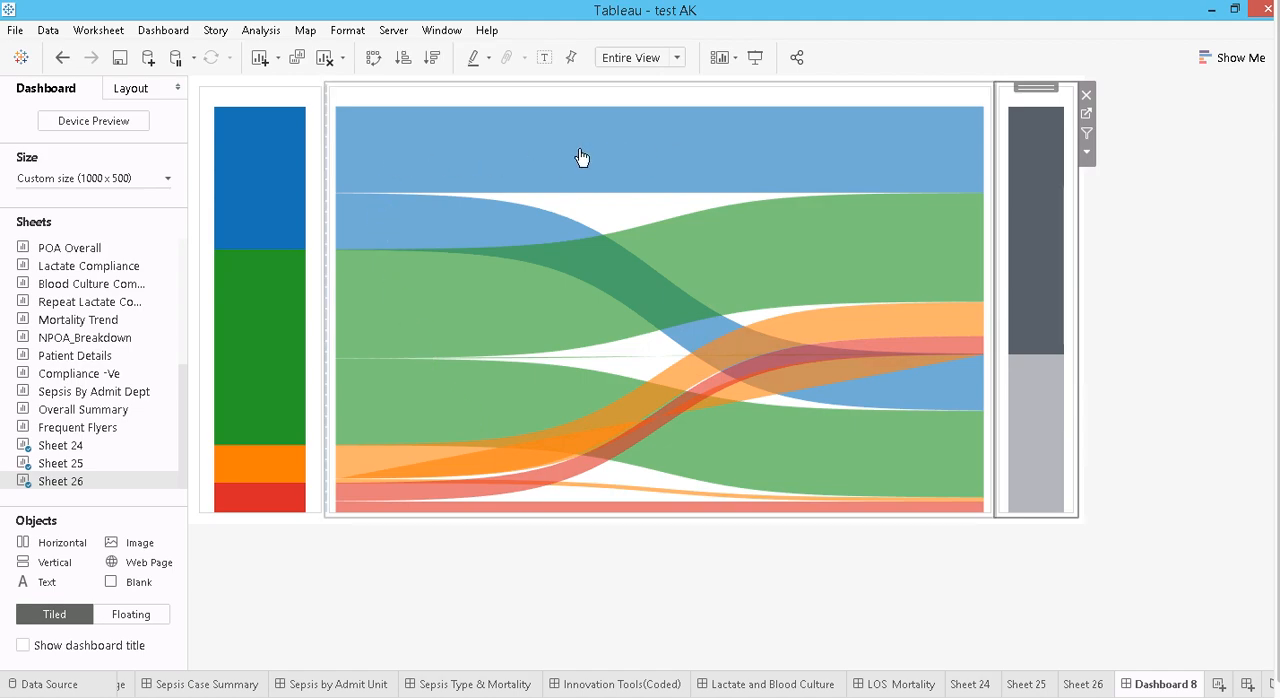
click(290, 153)
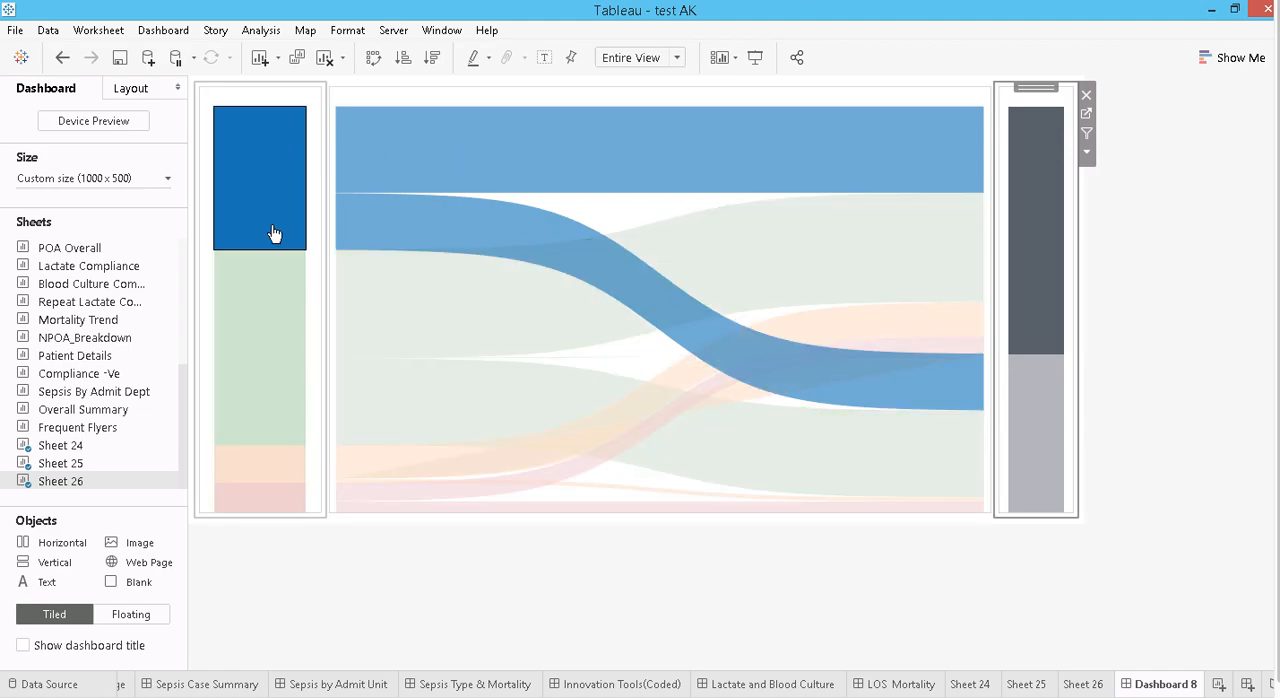
click(263, 288)
click(290, 190)
click(278, 321)
click(258, 462)
click(258, 498)
click(263, 438)
click(288, 224)
click(283, 212)
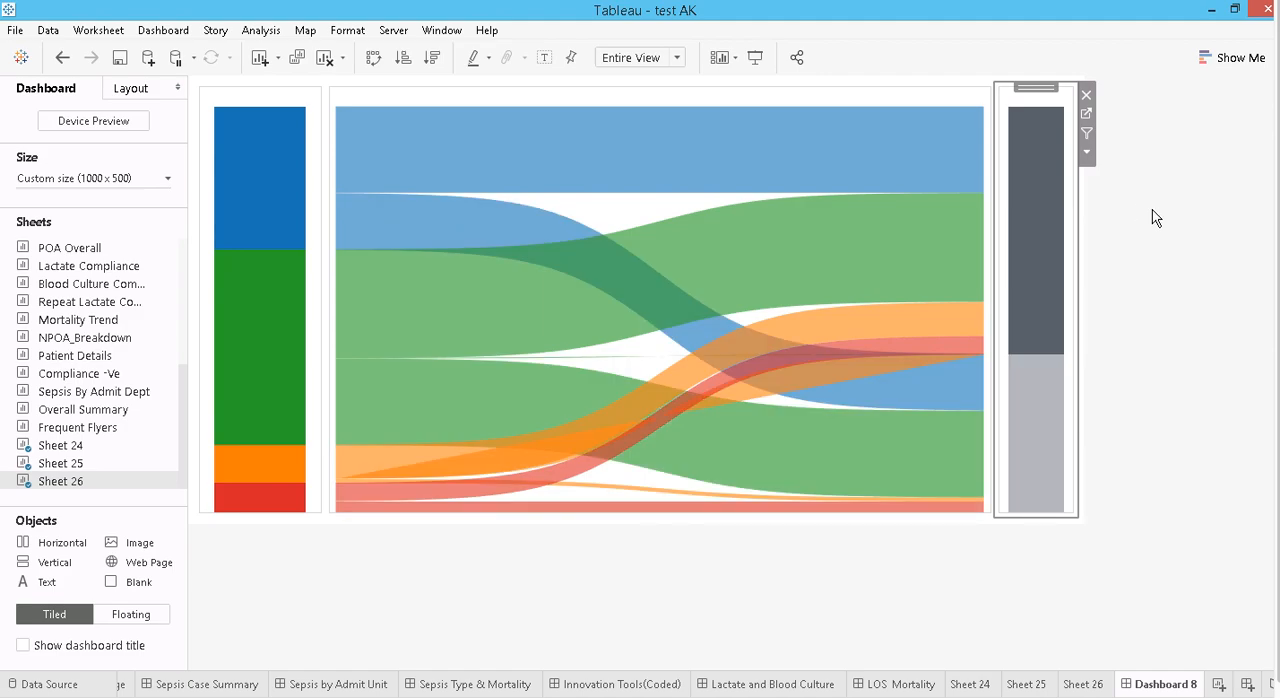
- Examine which flows the dark grey destination segment highlights in the Sankey chart, and clear the selection
click(1050, 192)
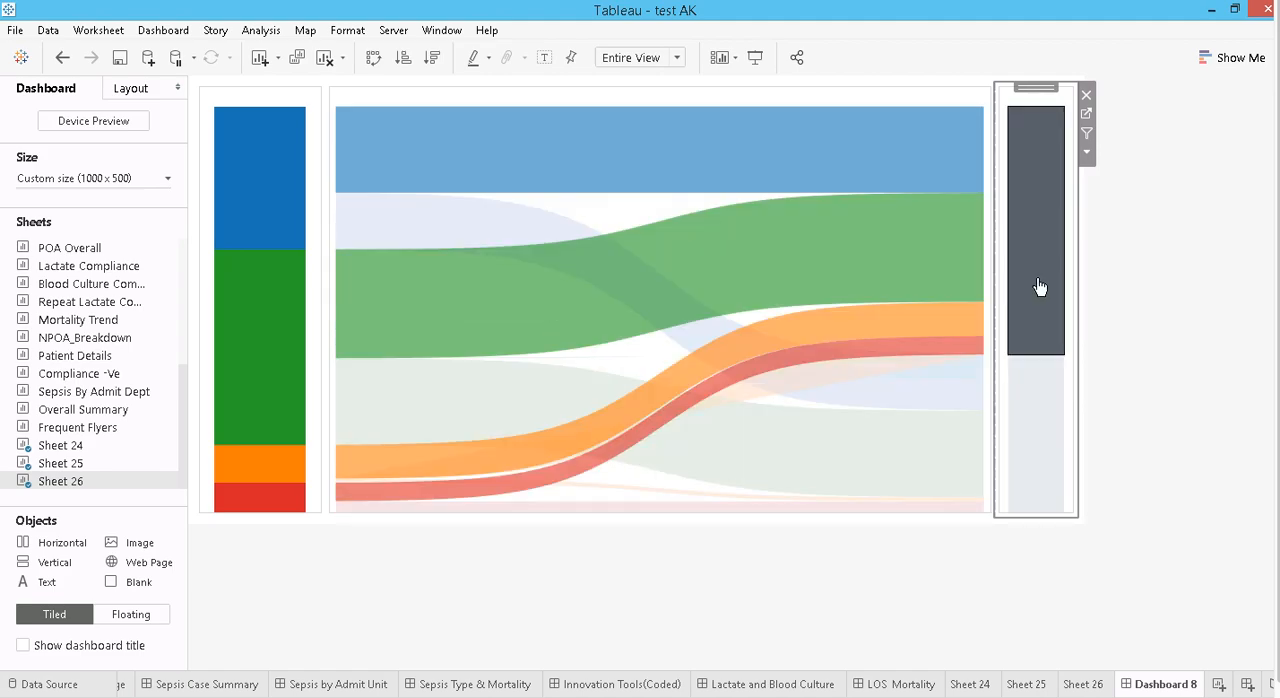
click(1157, 314)
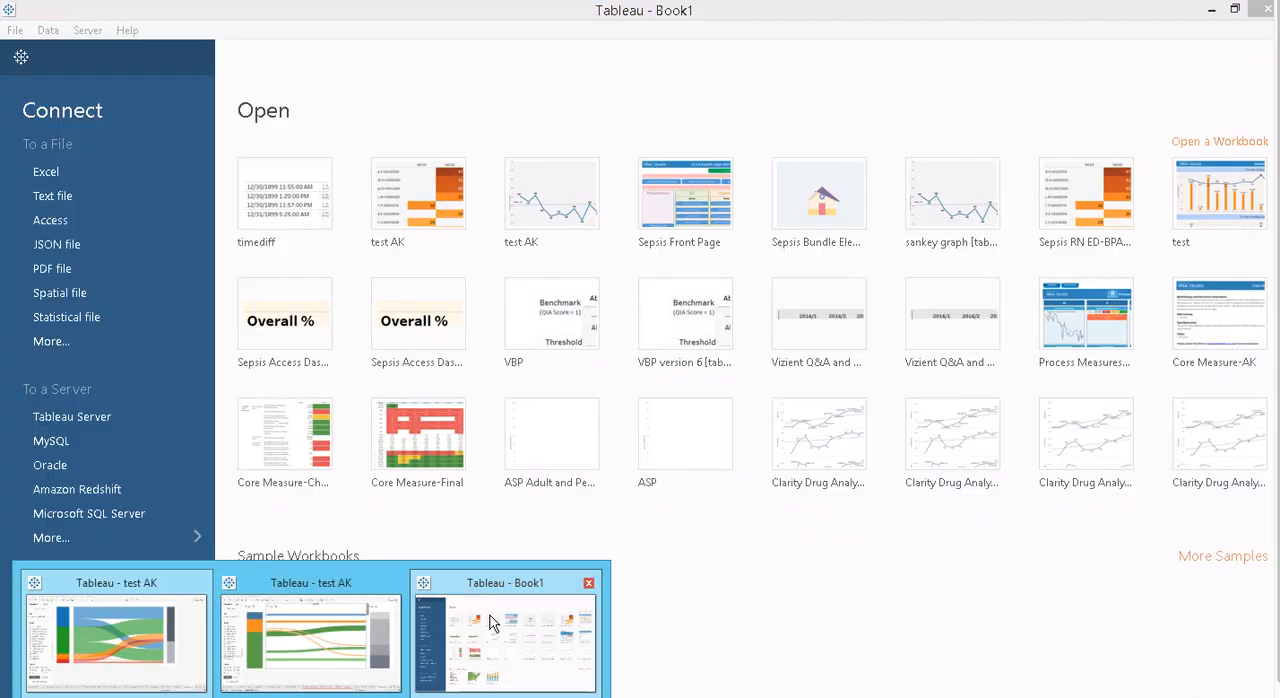
click(489, 622)
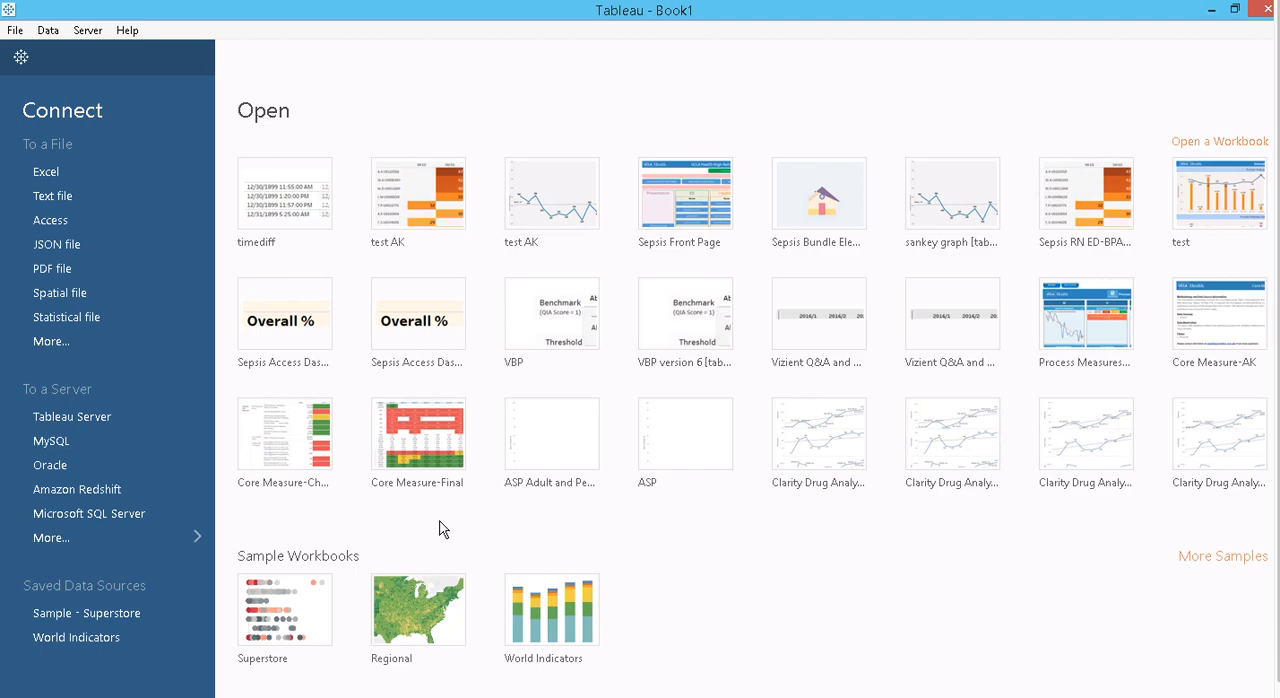
- Connect a new workbook to Sample - Superstore and create a calculated field T with the formula (INDEX()-25)/4
click(100, 613)
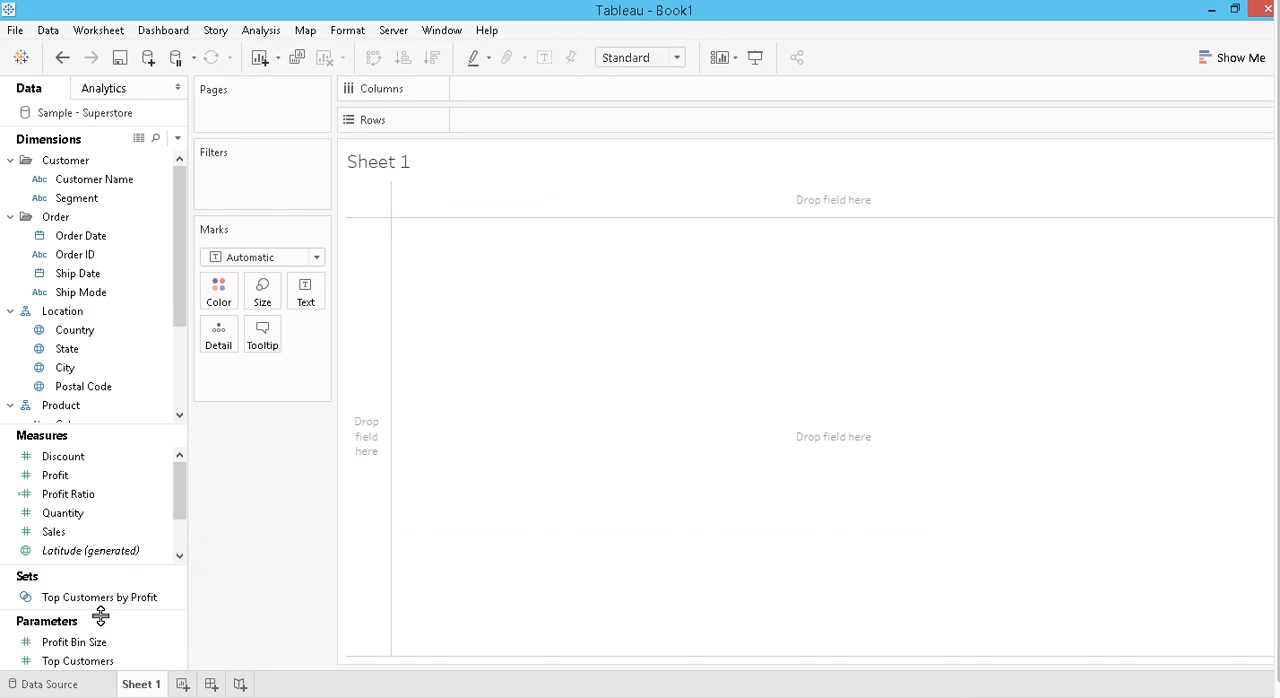
click(178, 138)
click(92, 158)
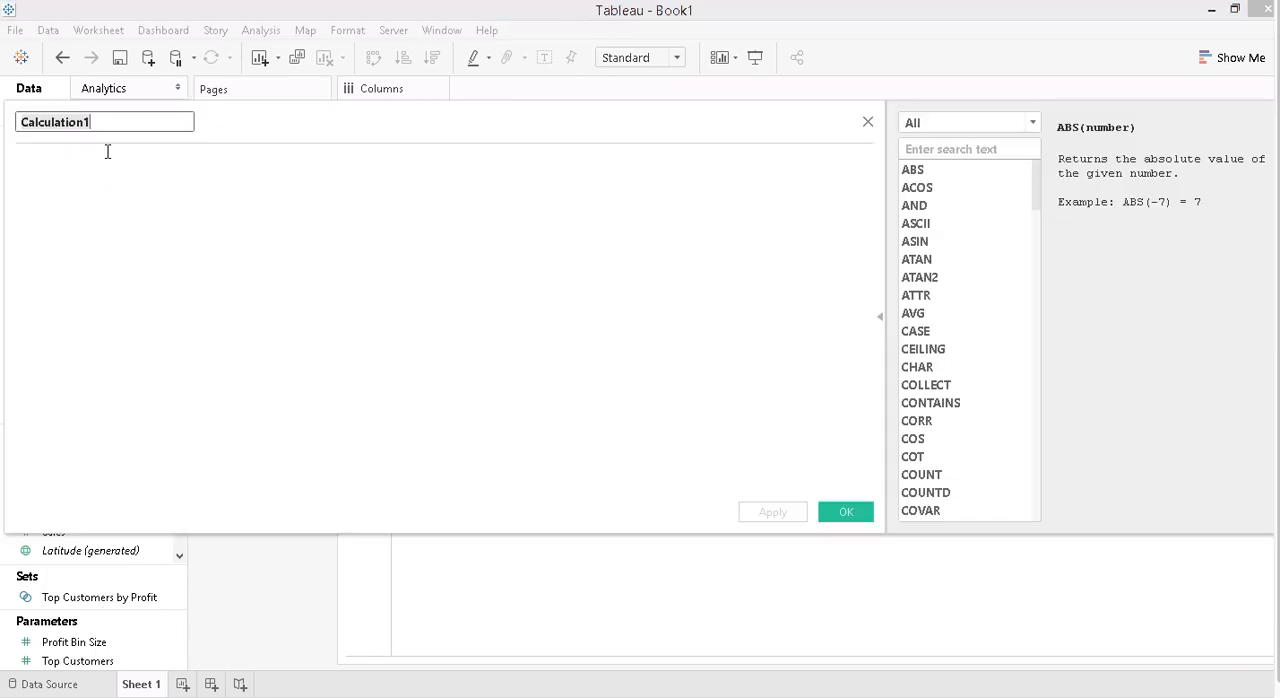
text(T)
click(148, 160)
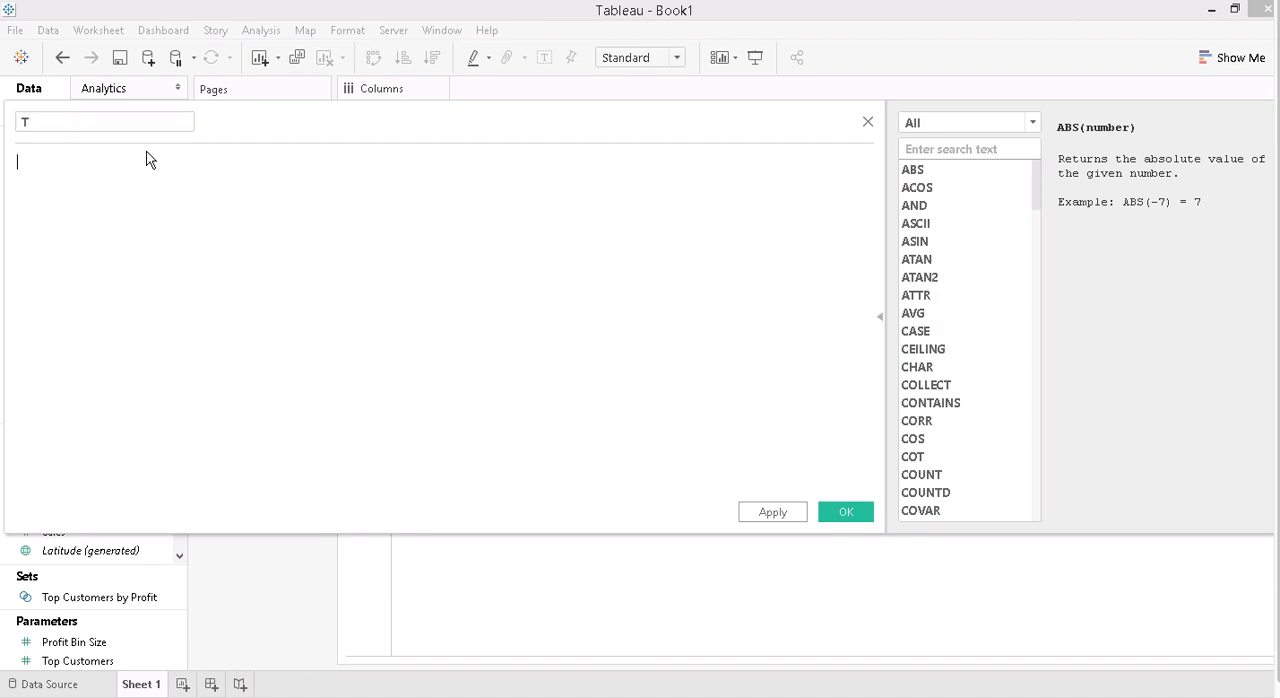
text((index)
key(Return)
text(-25)/4)
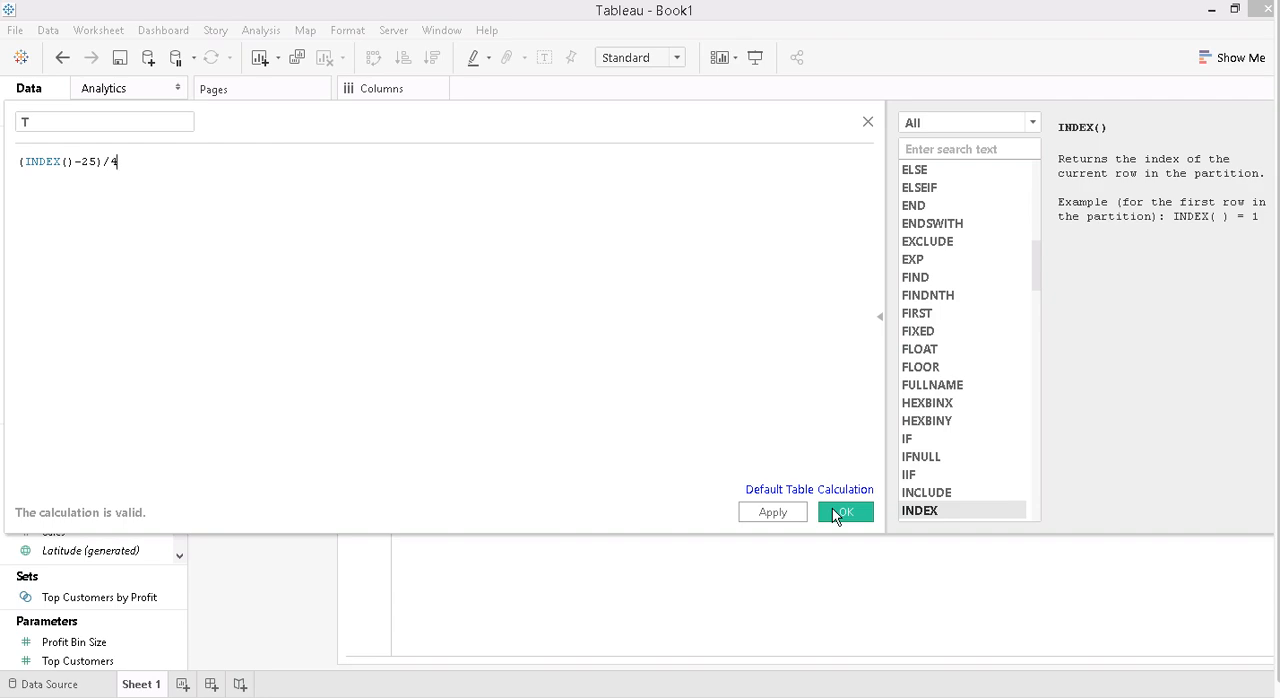
click(837, 513)
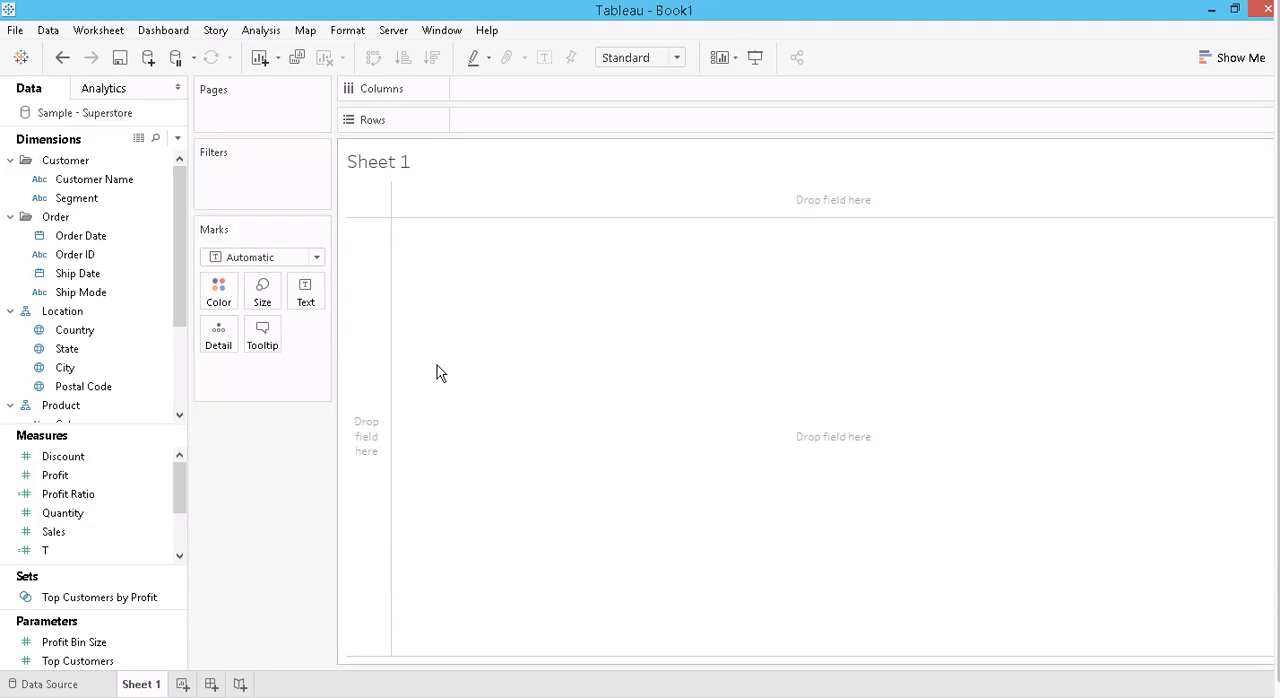
- Start a calculated field named "To pad" whose formula opens with IF [Order Date] = {}
click(177, 140)
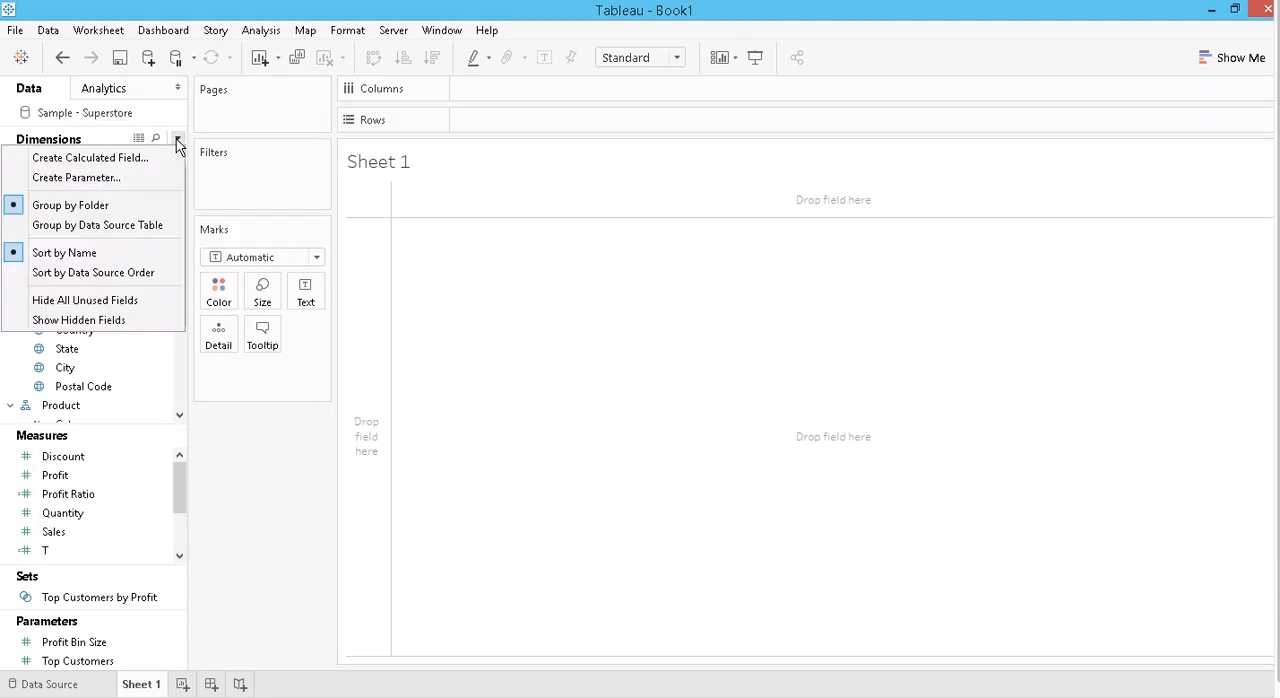
click(90, 158)
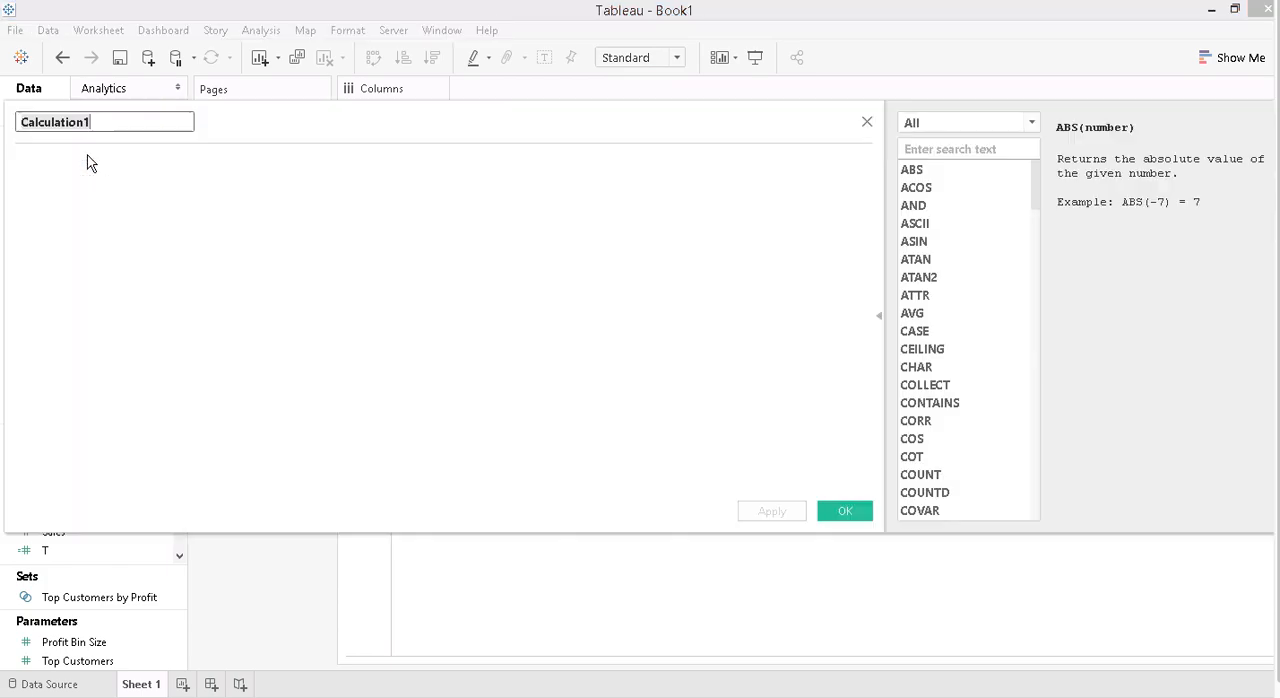
text(To pad)
key(Tab)
text(IF ord)
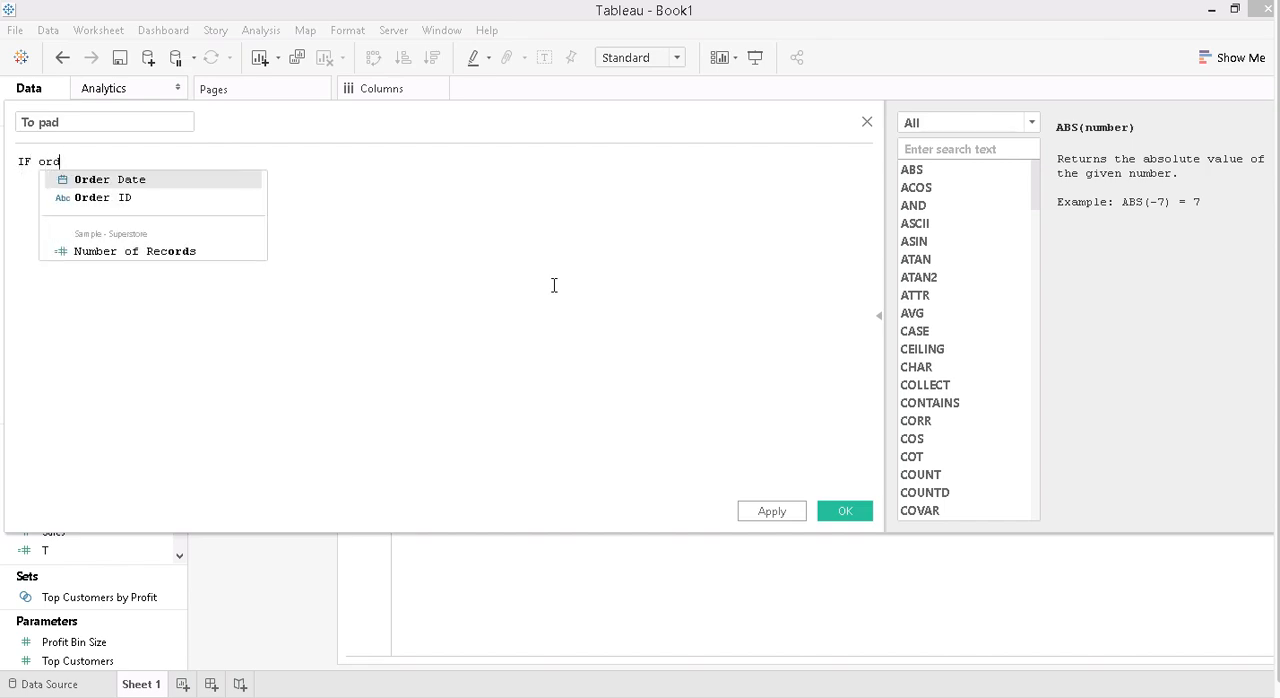
key(Return)
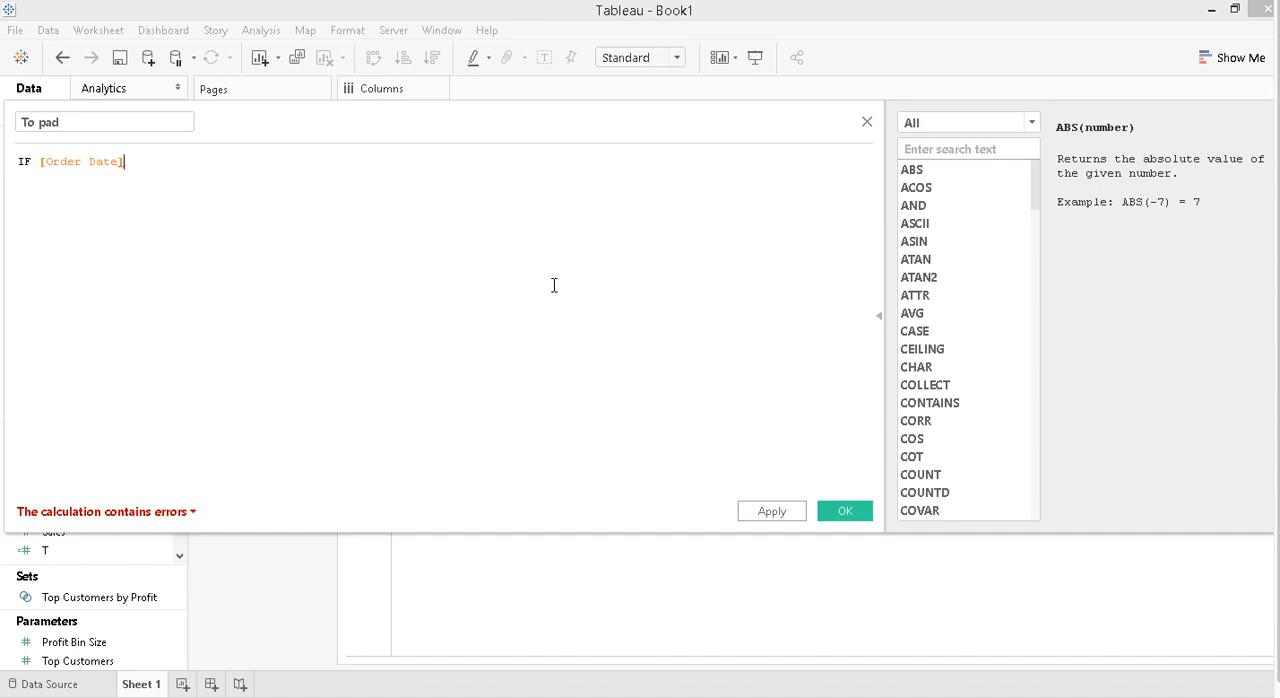
text(= {)
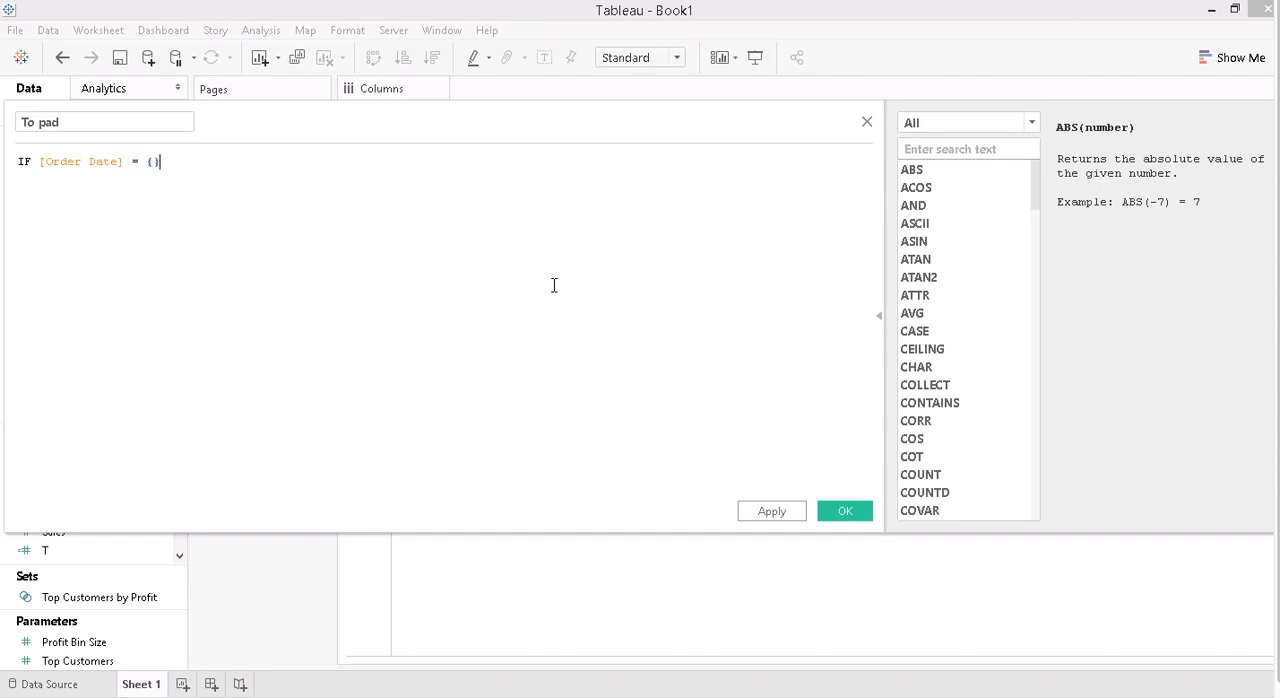
text(fixed)
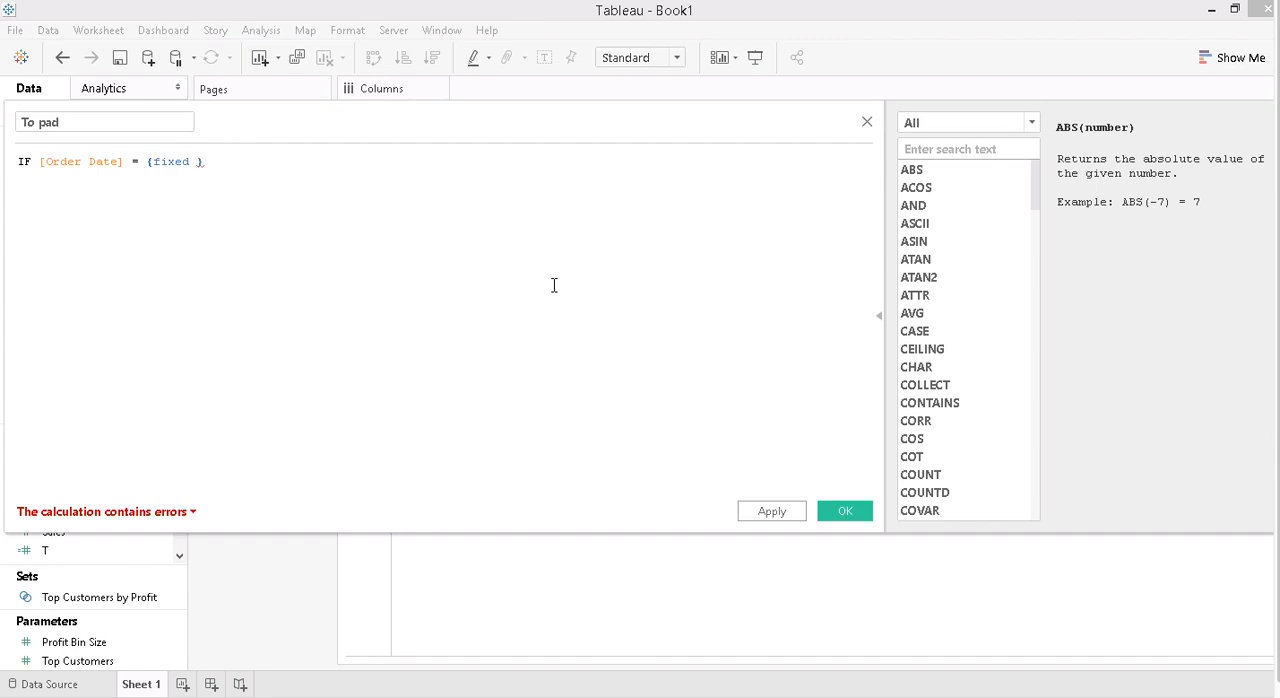
- Inside the braces of the To pad formula, enter fixed [Region],[Category] as the level of detail
text(region)
key(BackSpace)
key(BackSpace)
key(BackSpace)
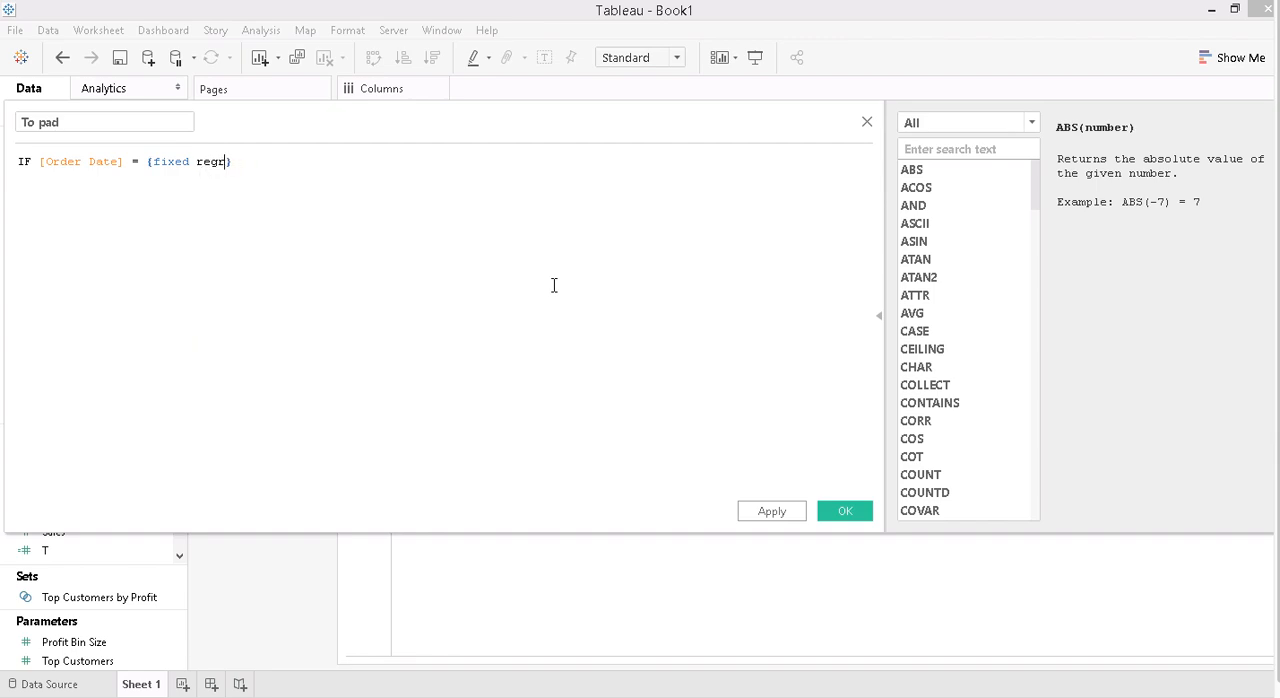
text(ion)
key(BackSpace)
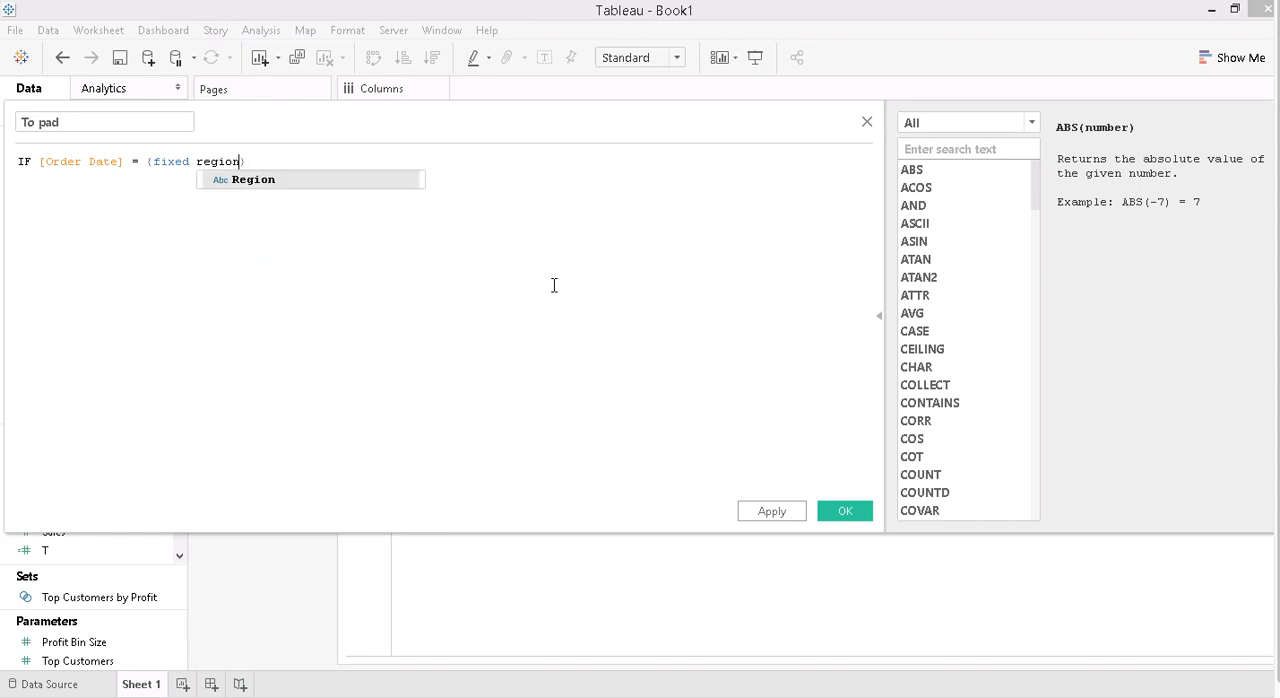
key(Return)
text(,)
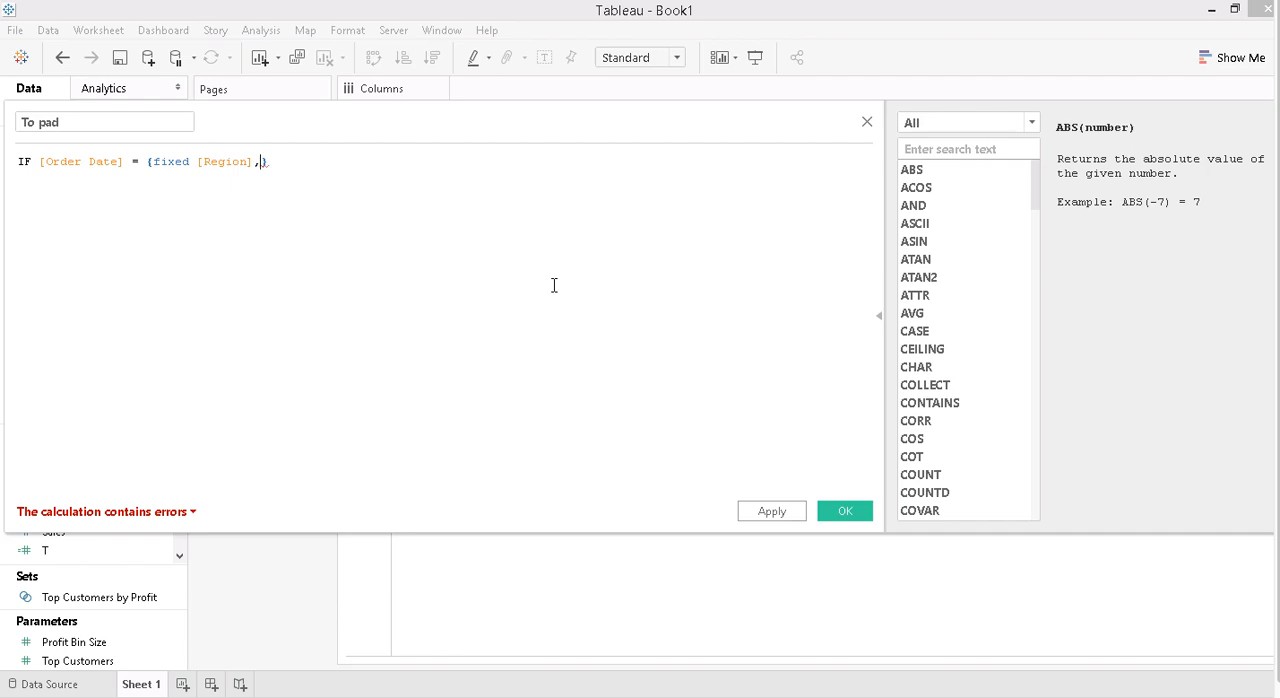
text(cate)
key(Return)
- Complete the level-of-detail expression with :MIN([Order Date]) following the Category field
text(:)
text(min)
key(Return)
text(orde)
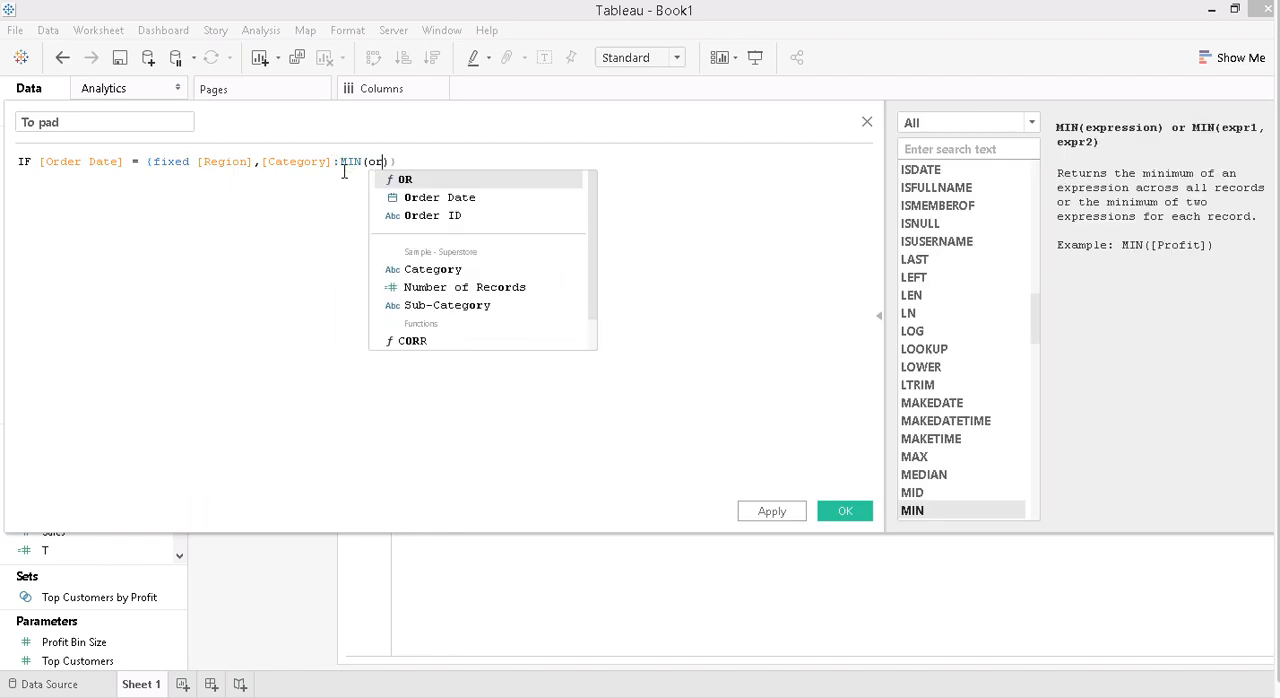
key(Return)
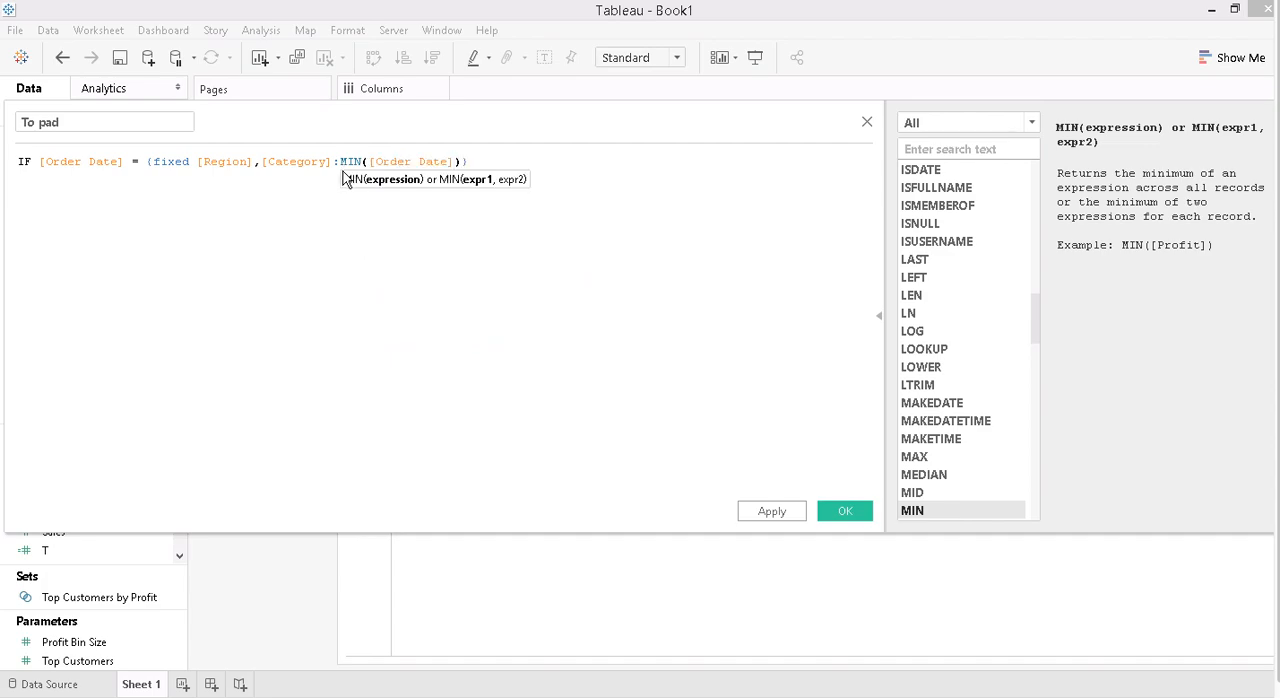
- Finish the To pad formula with THEN 1 ELSE 49 END and save the calculated field
key(End)
text(THEN 1 t)
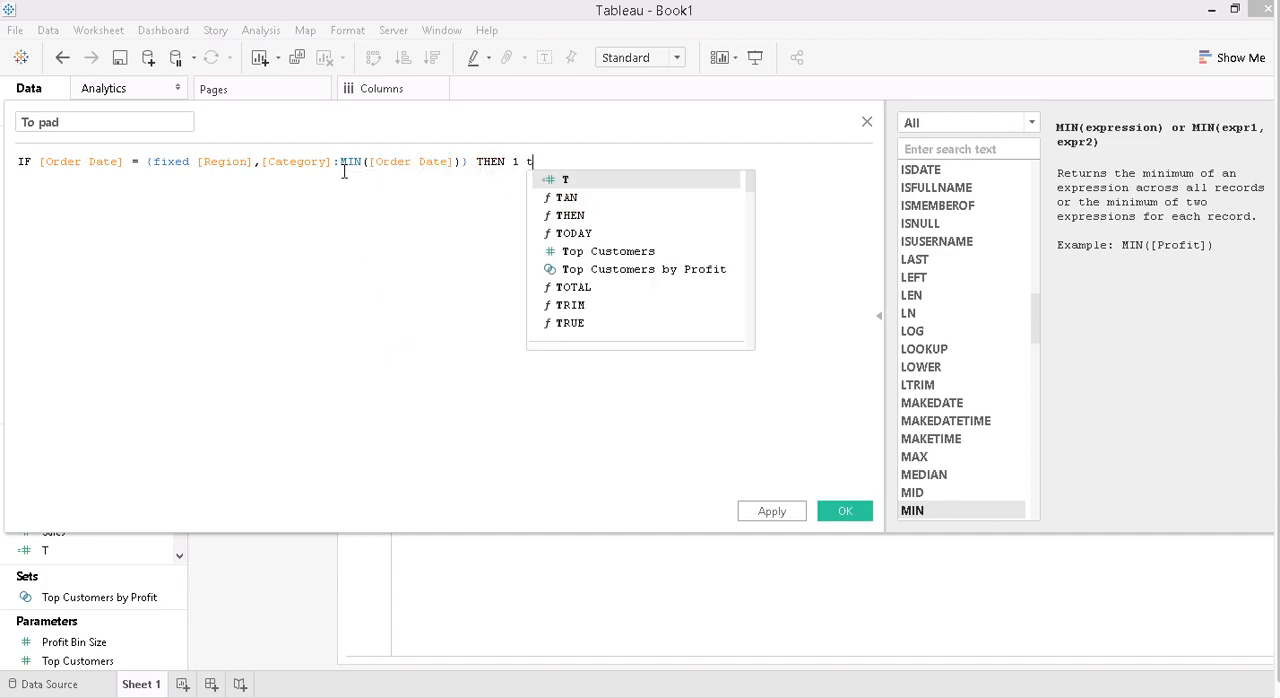
key(BackSpace)
text(ELSE)
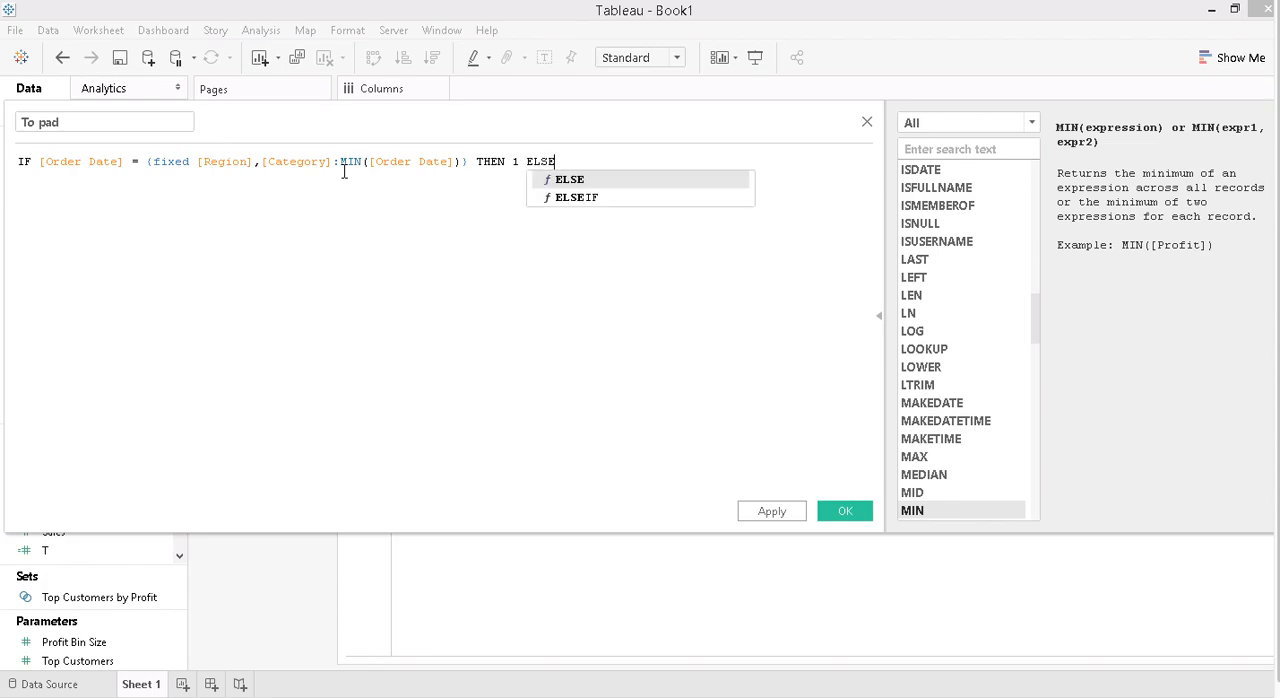
text( 49 END)
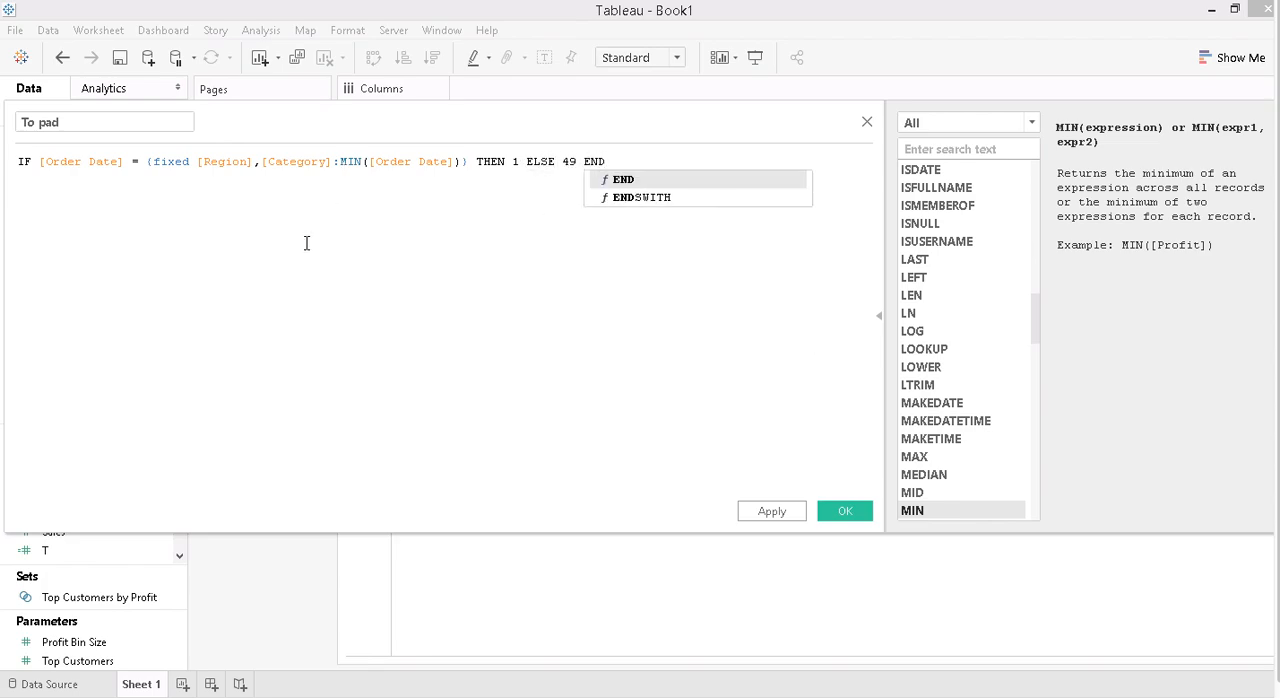
key(Return)
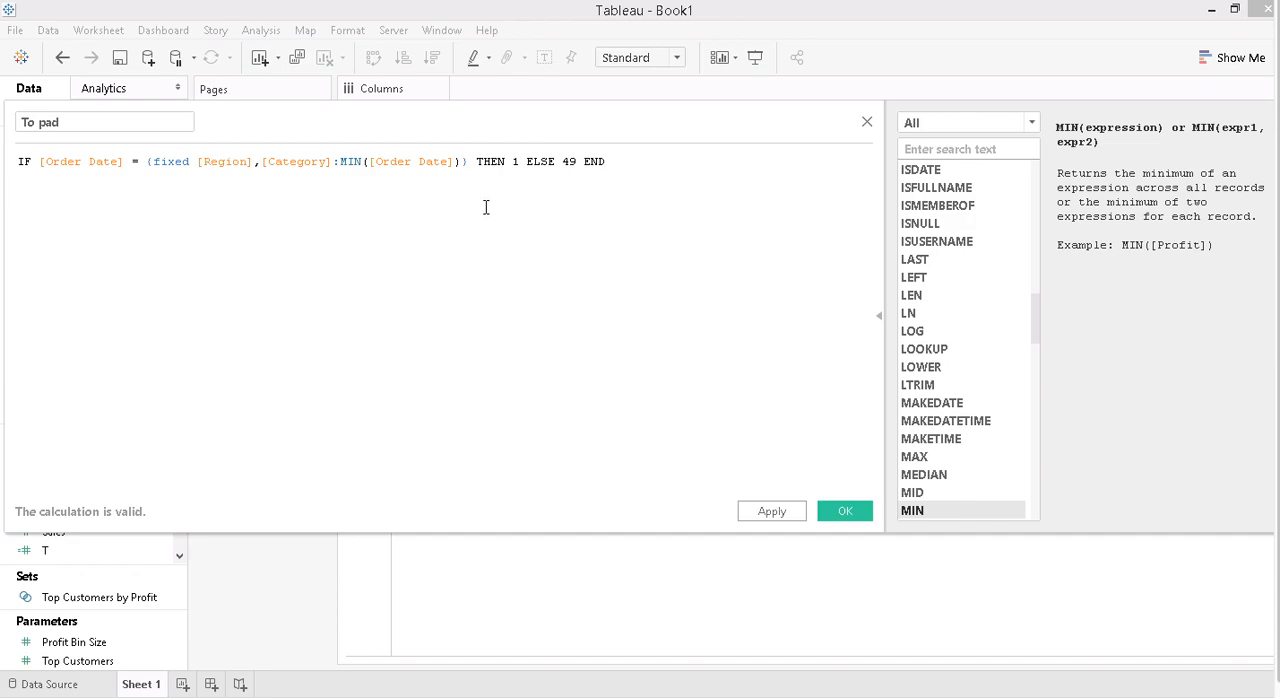
click(845, 511)
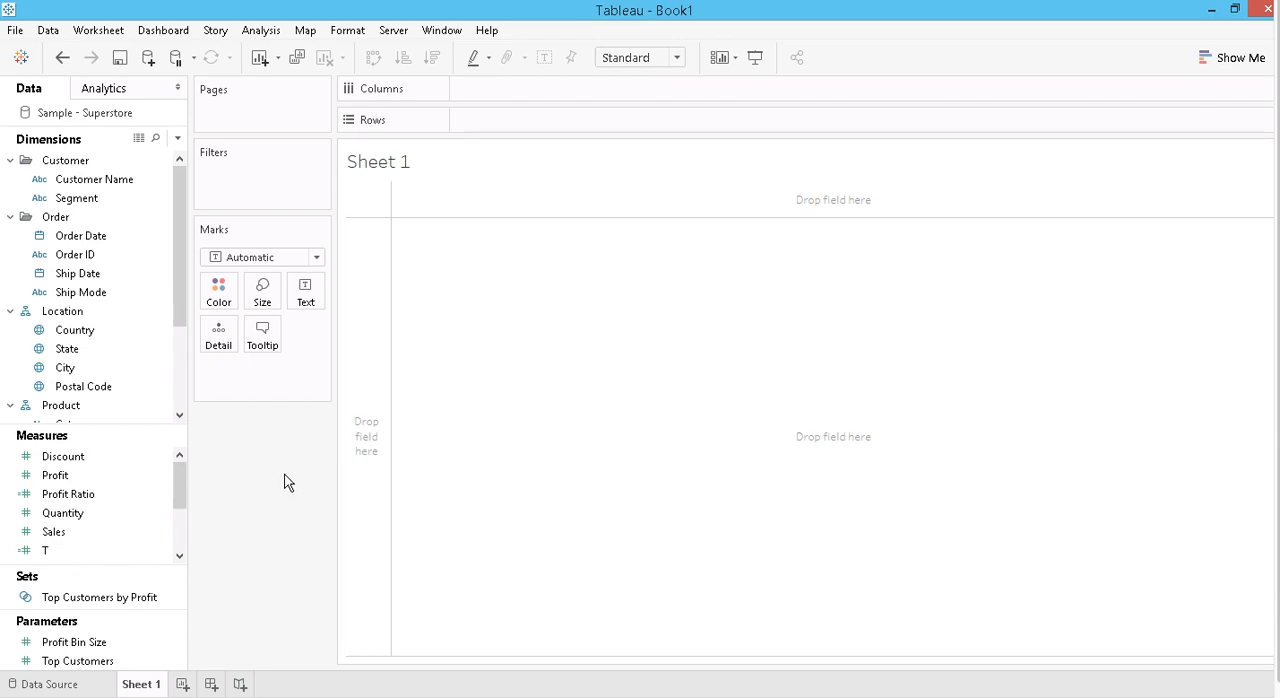
- Start another calculated field and name it sigmoid
click(178, 138)
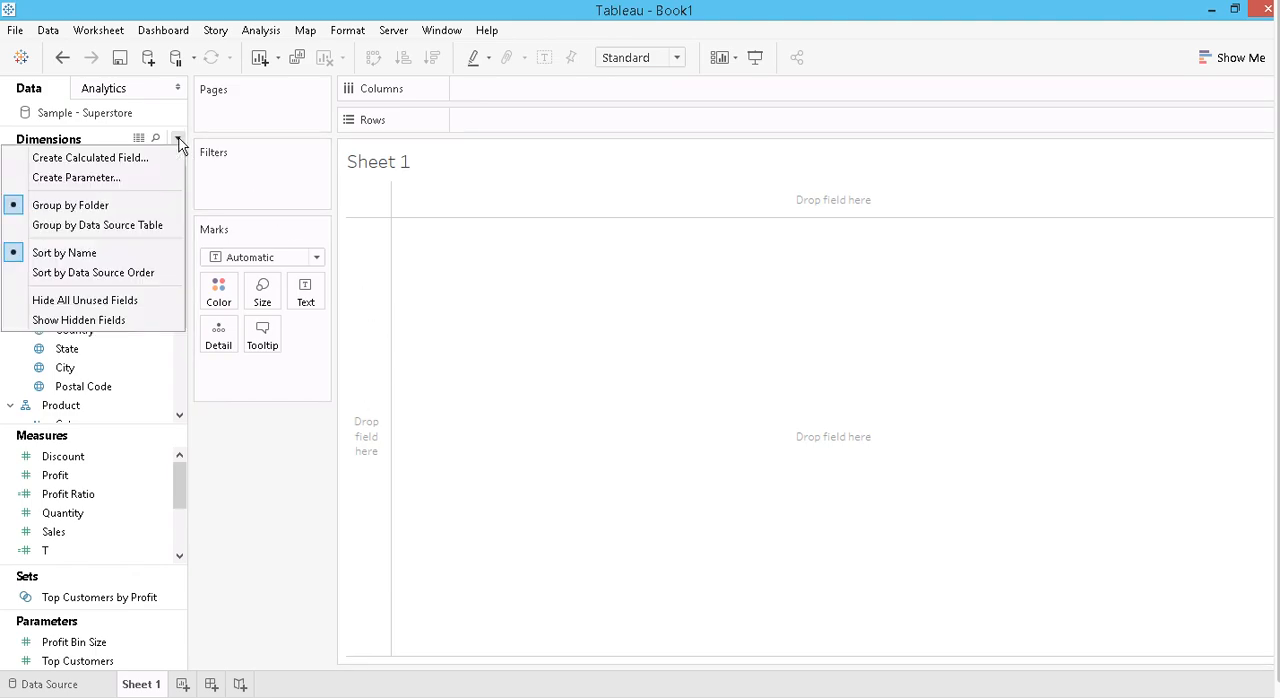
click(105, 158)
text(s)
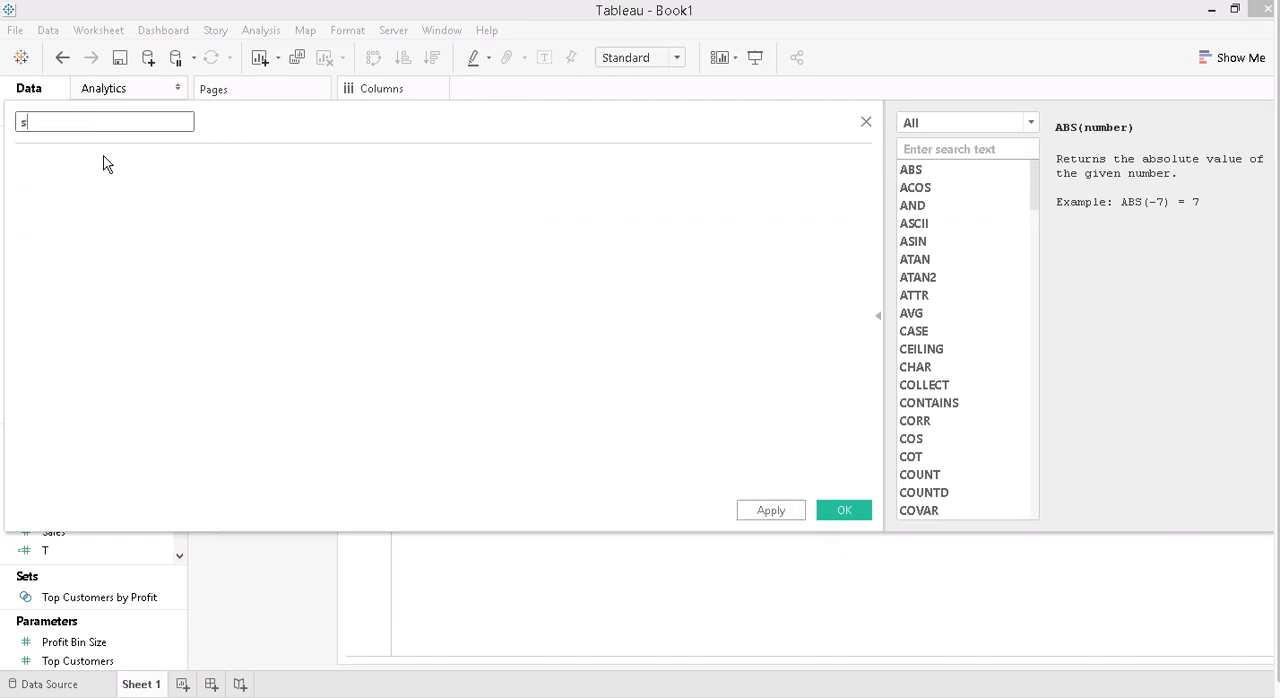
text(igmoid)
key(Tab)
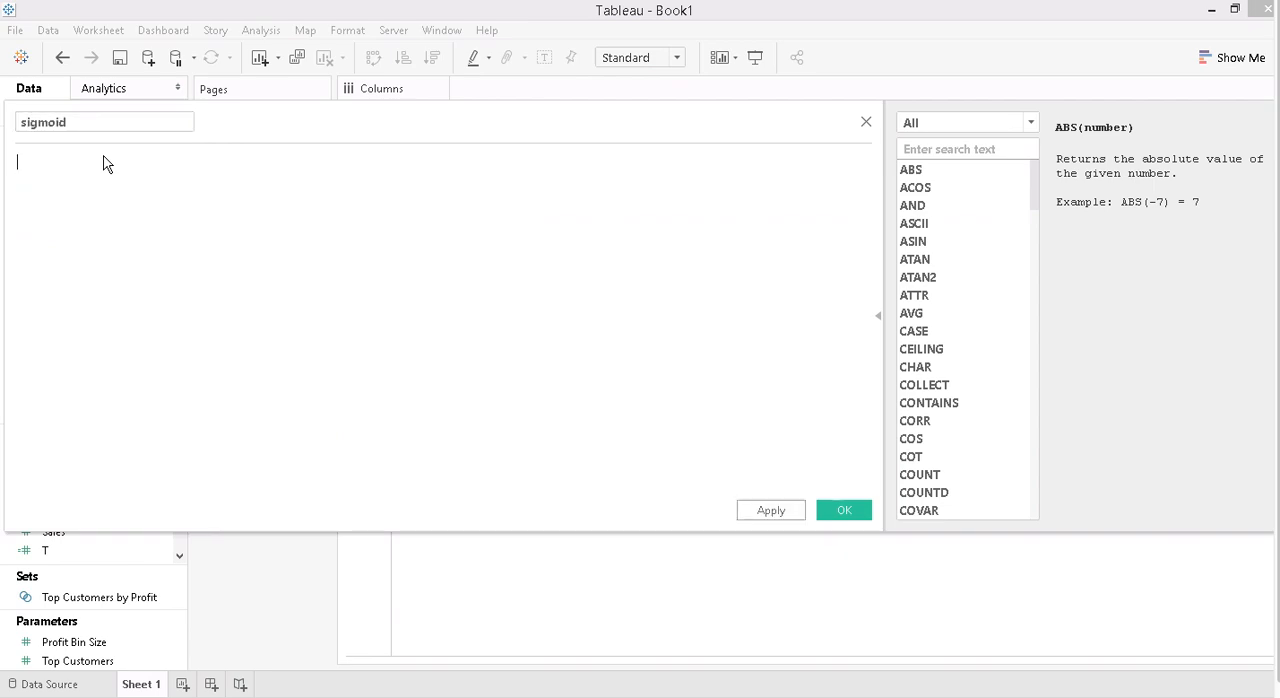
- Enter 1/(1+EXP(1)^-[T]) as the sigmoid formula and save the calculated field
text(1/(1+exp)
key(Return)
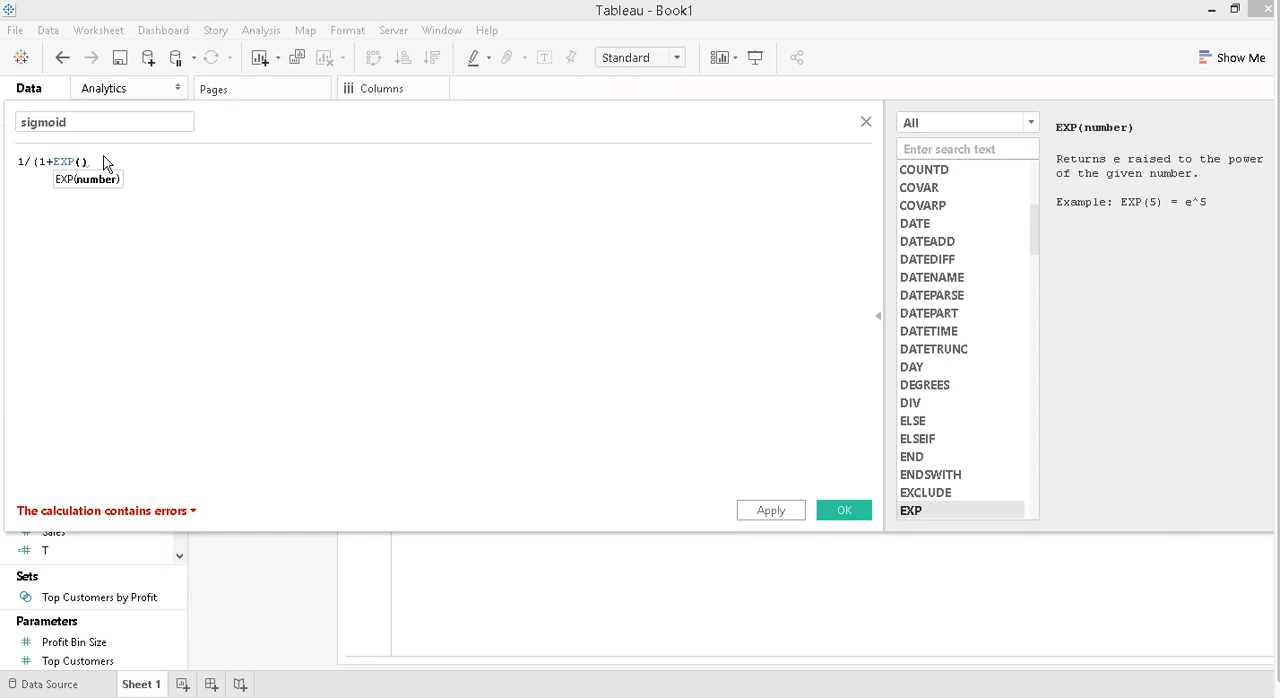
text(1))
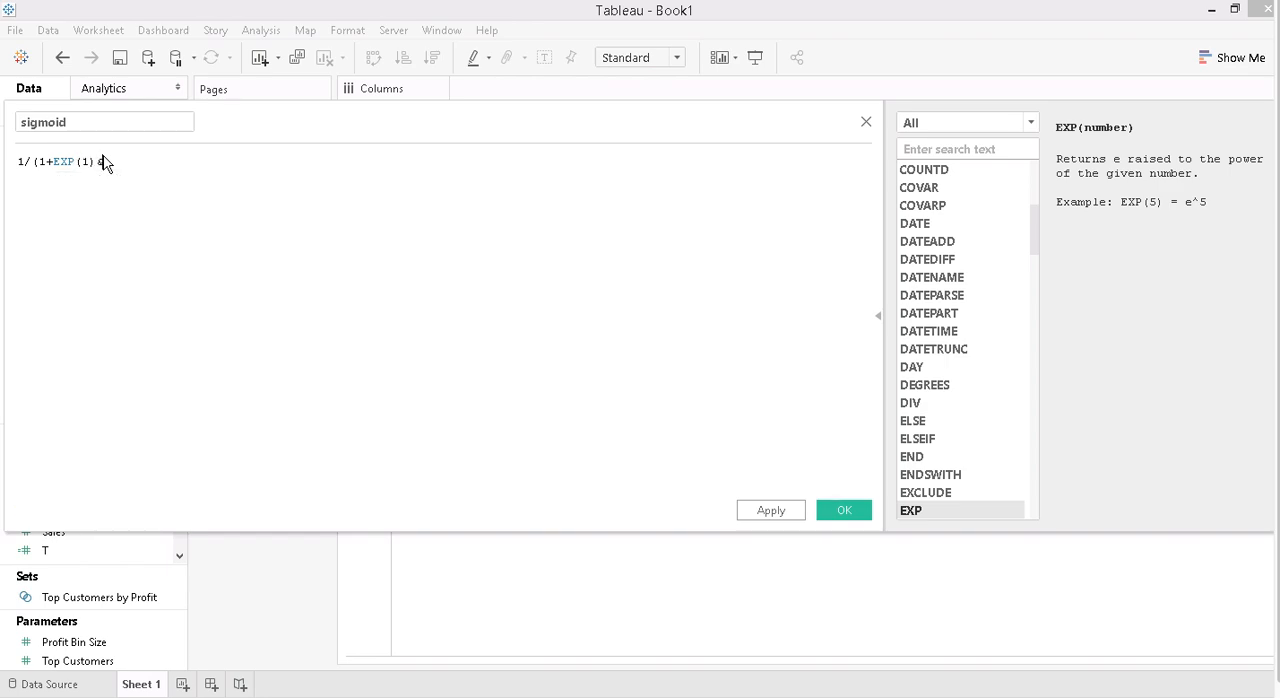
text(^-)
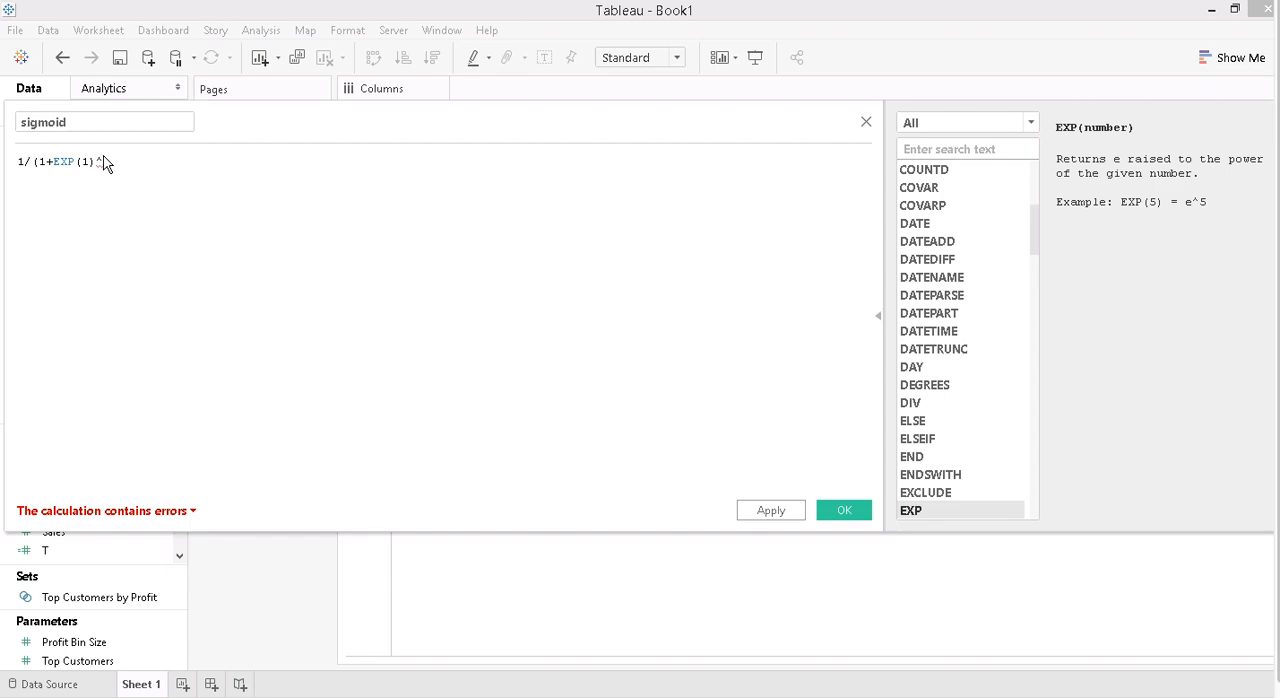
text([T)
key(Return)
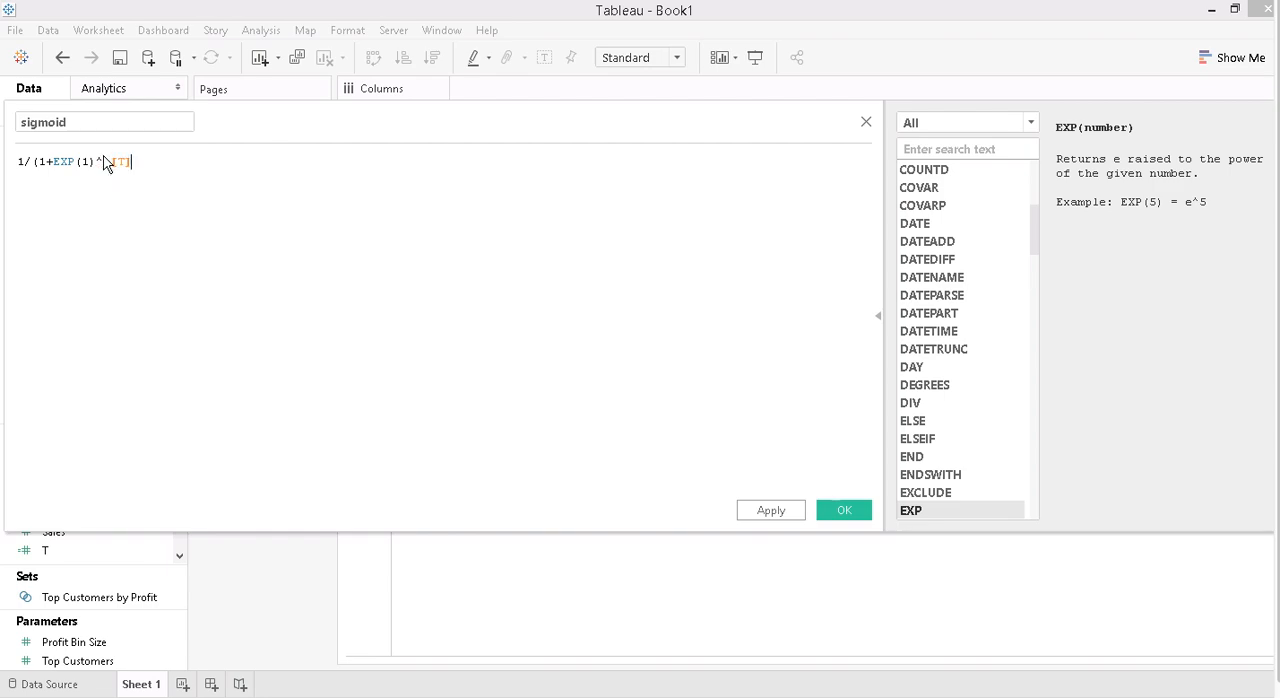
text())
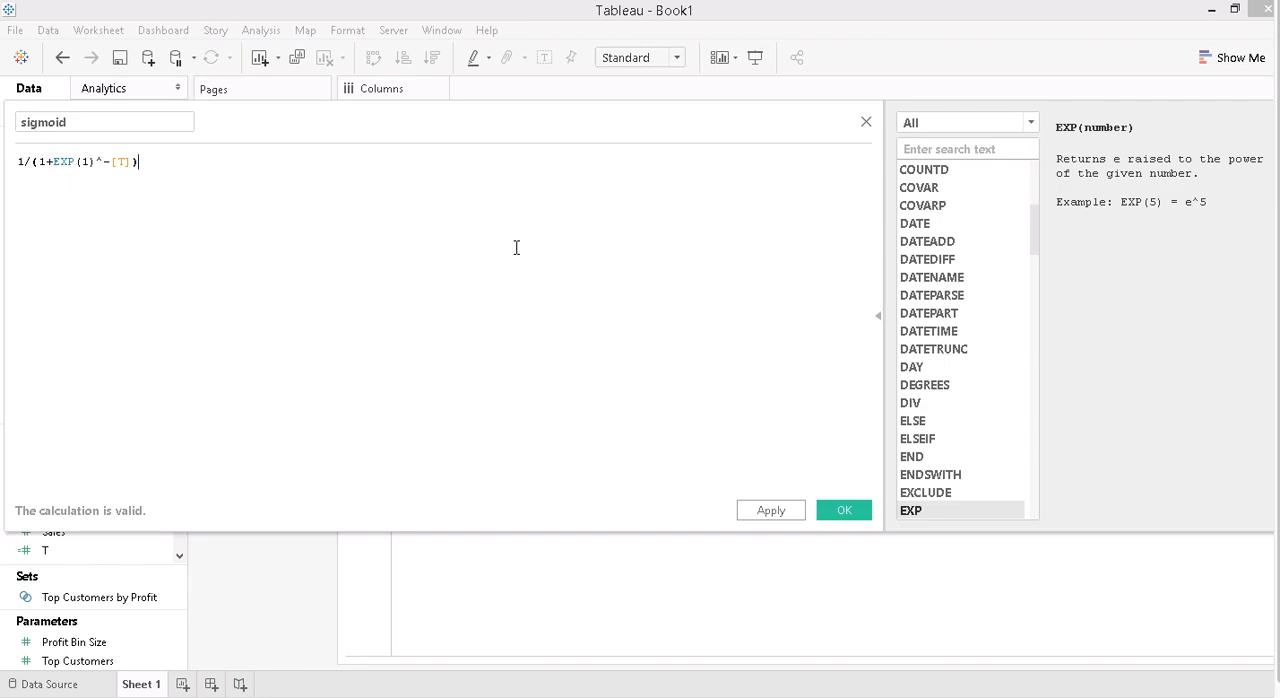
click(840, 512)
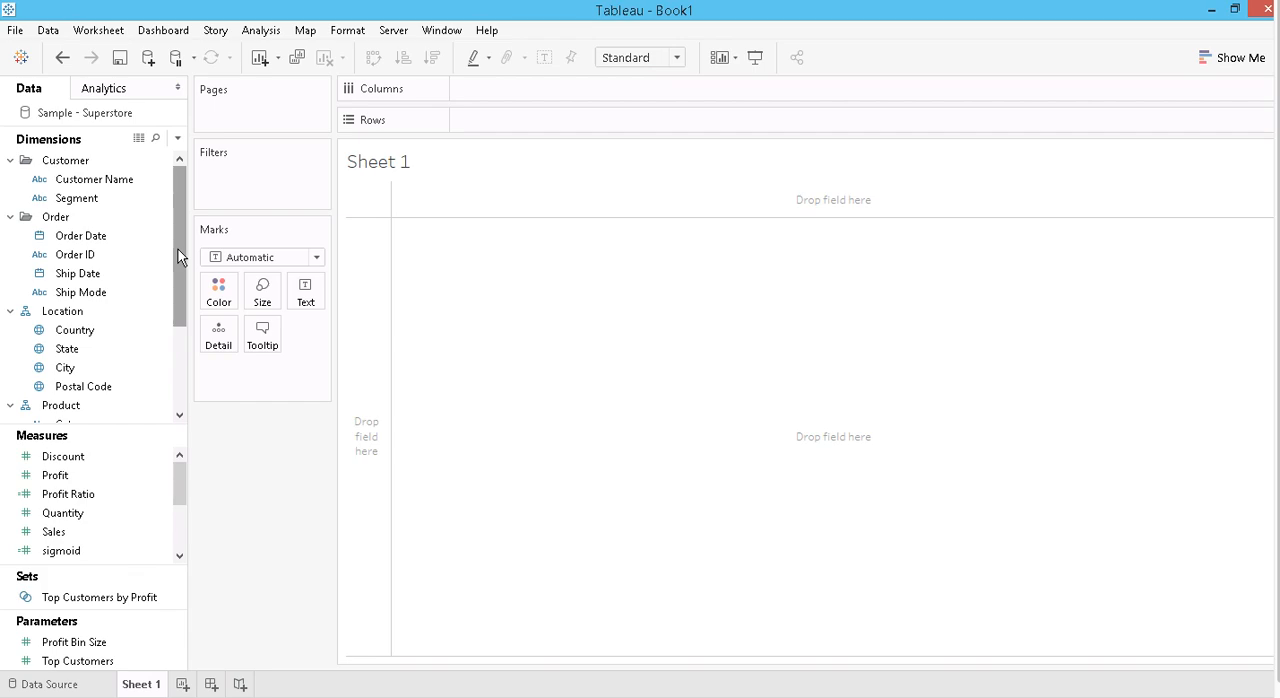
- Create bins from the To pad measure with a bin size of 1
drag(178, 249, 174, 340)
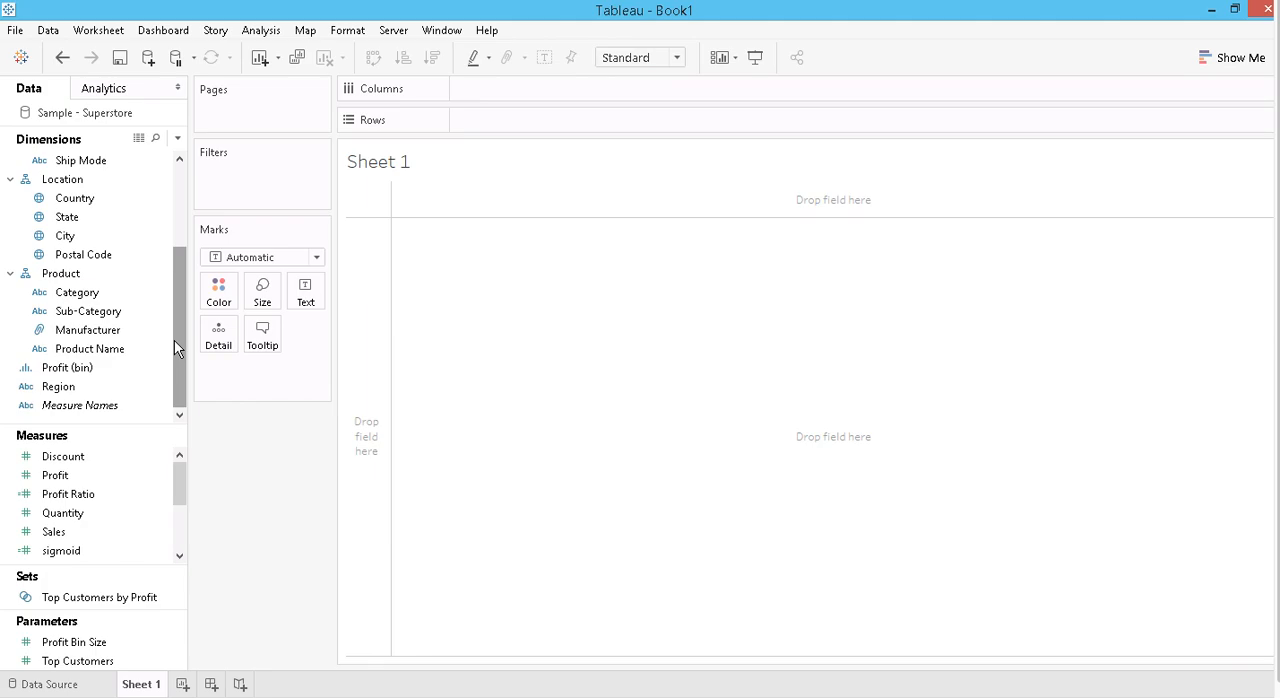
drag(180, 490, 175, 529)
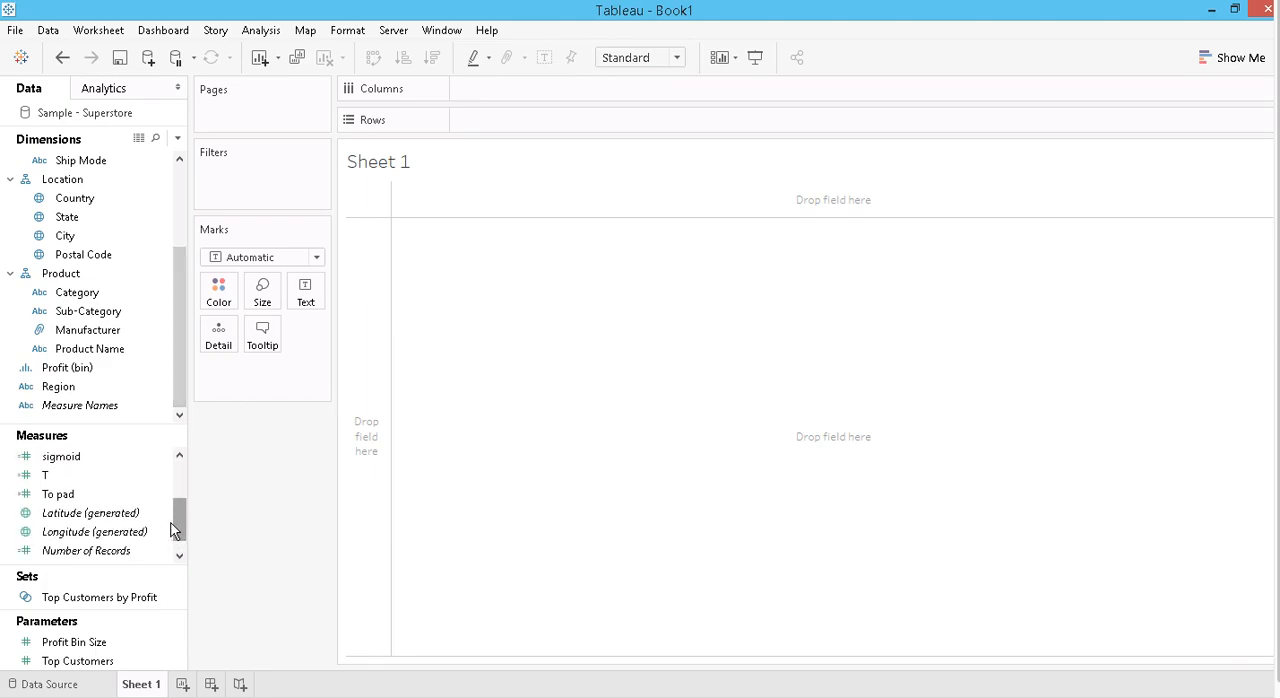
right_click(64, 494)
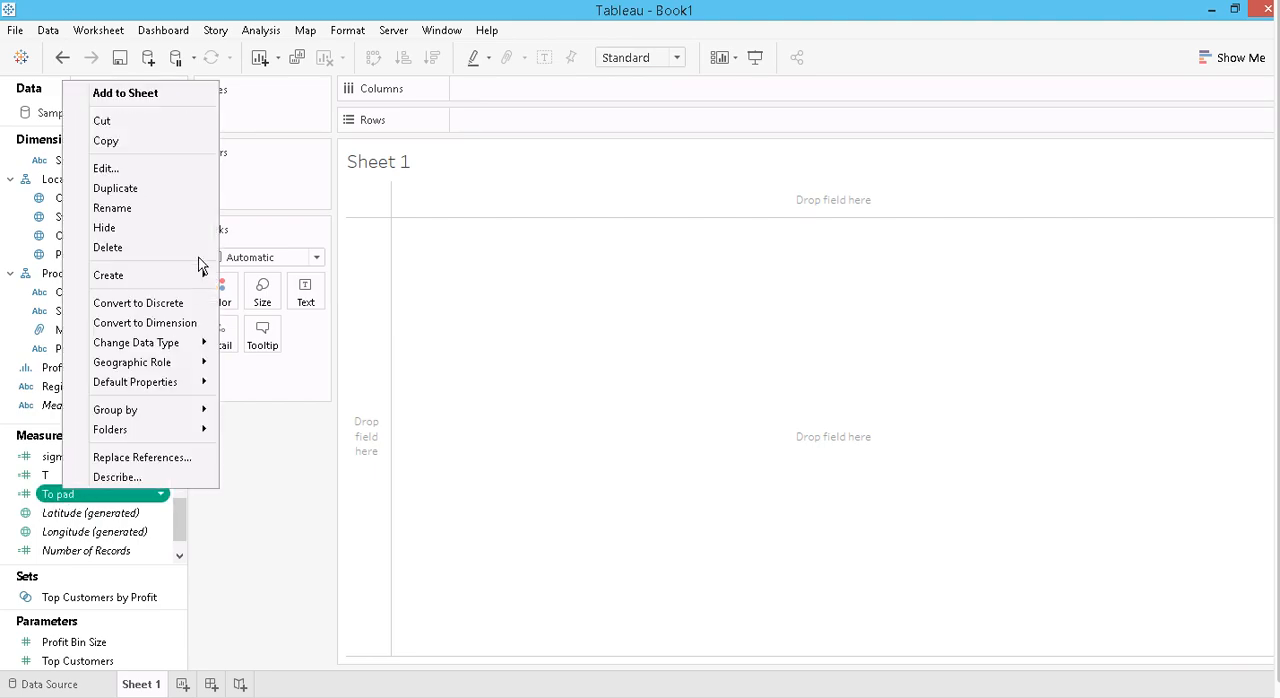
mouse_move(141, 275)
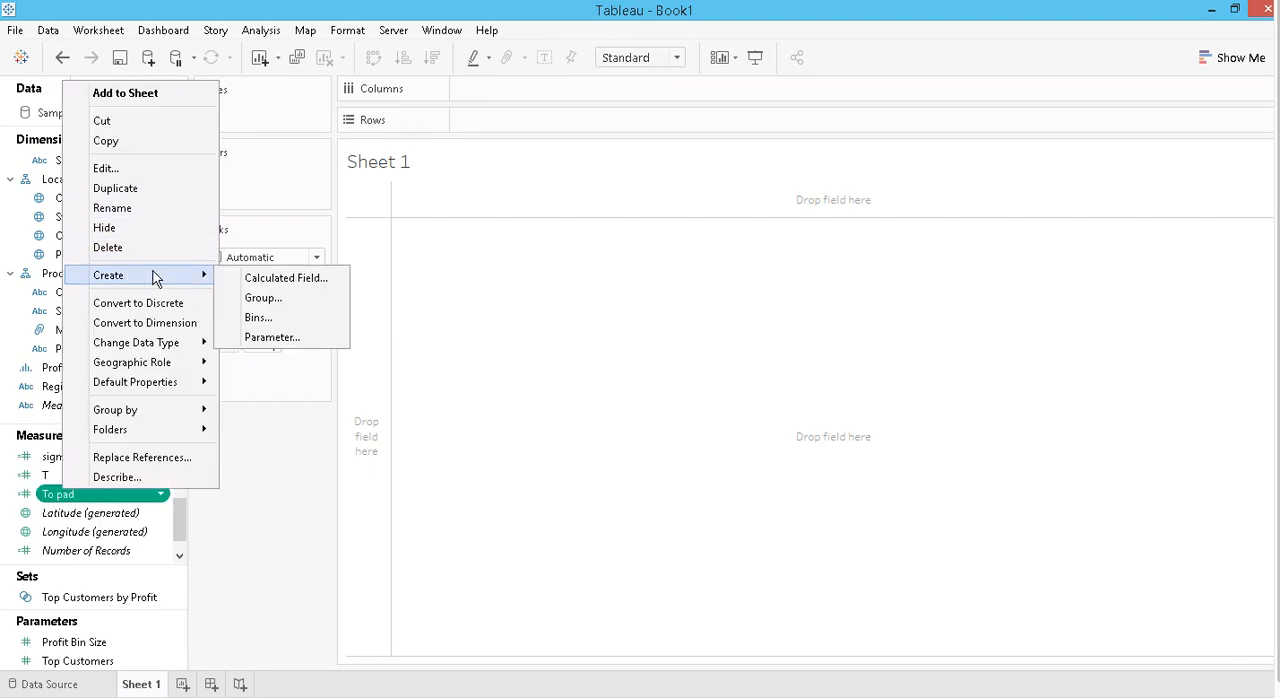
click(258, 317)
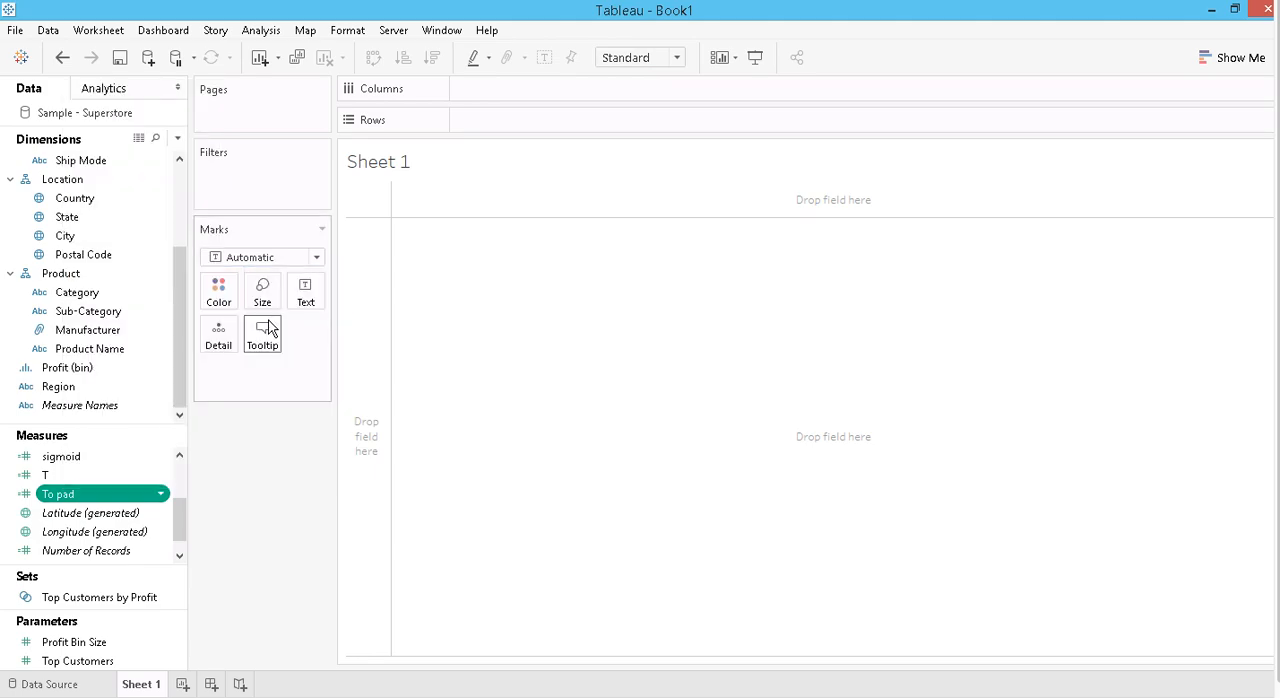
drag(660, 334, 575, 336)
text(1)
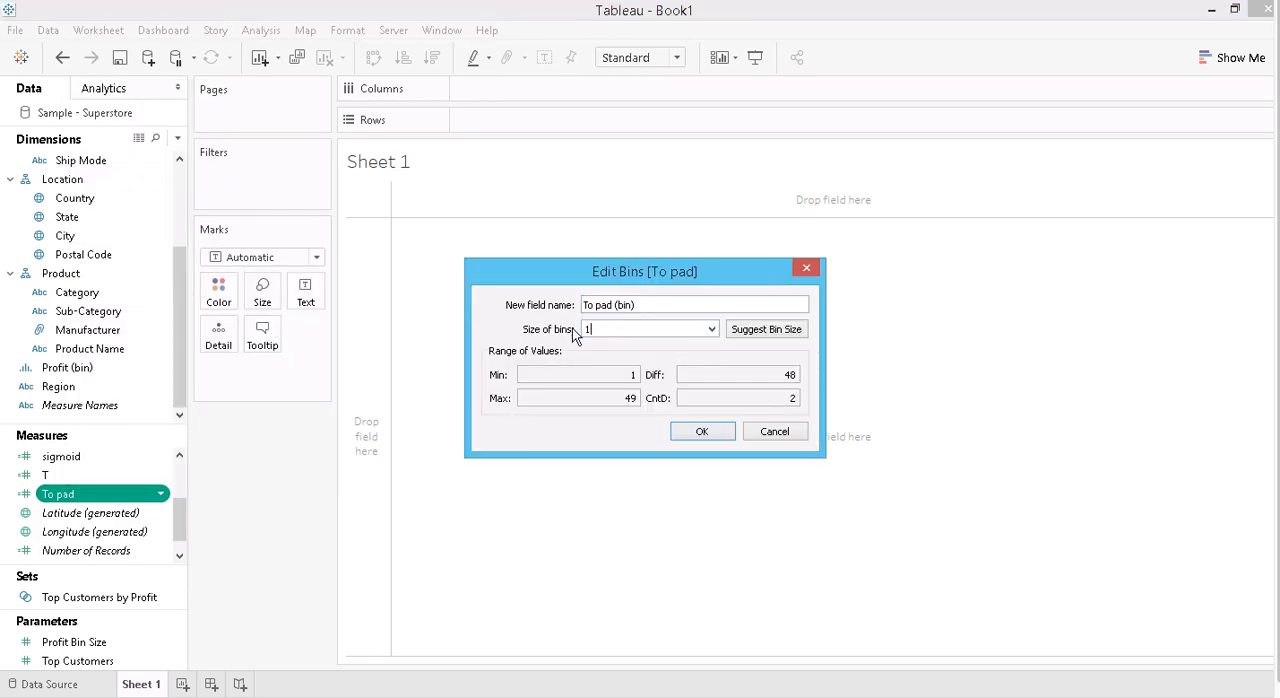
key(Return)
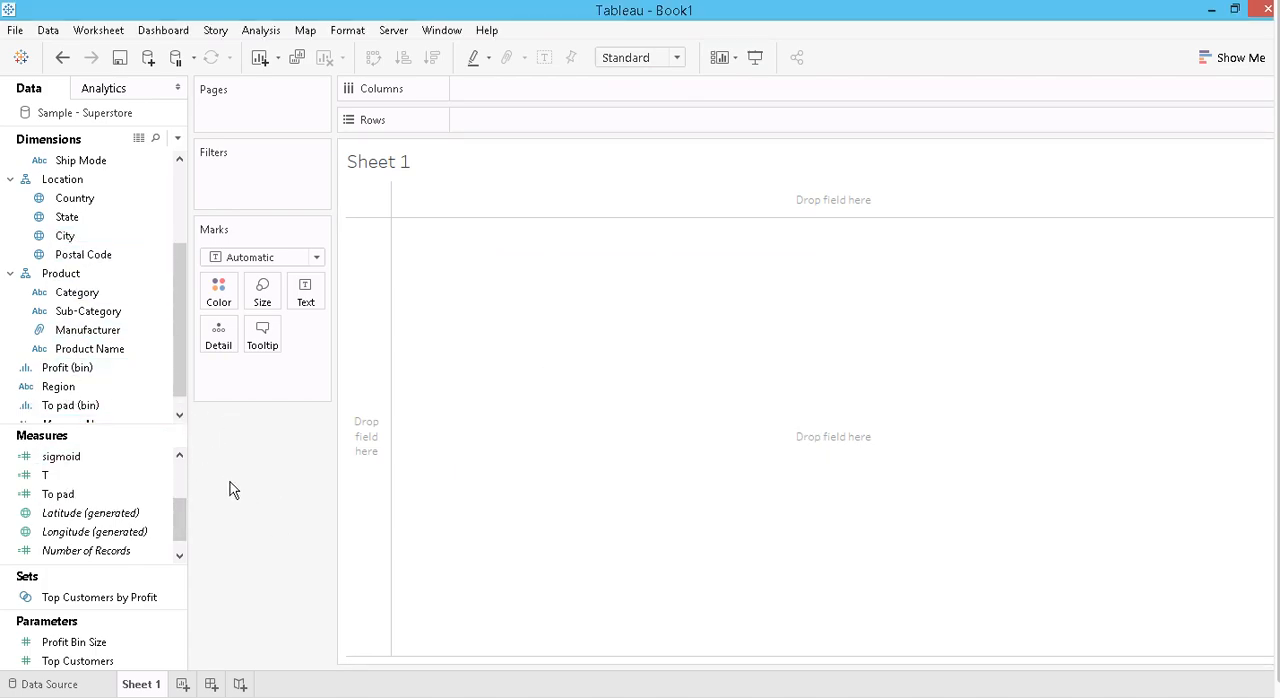
- Place the To pad (bin) dimension on Rows
click(60, 494)
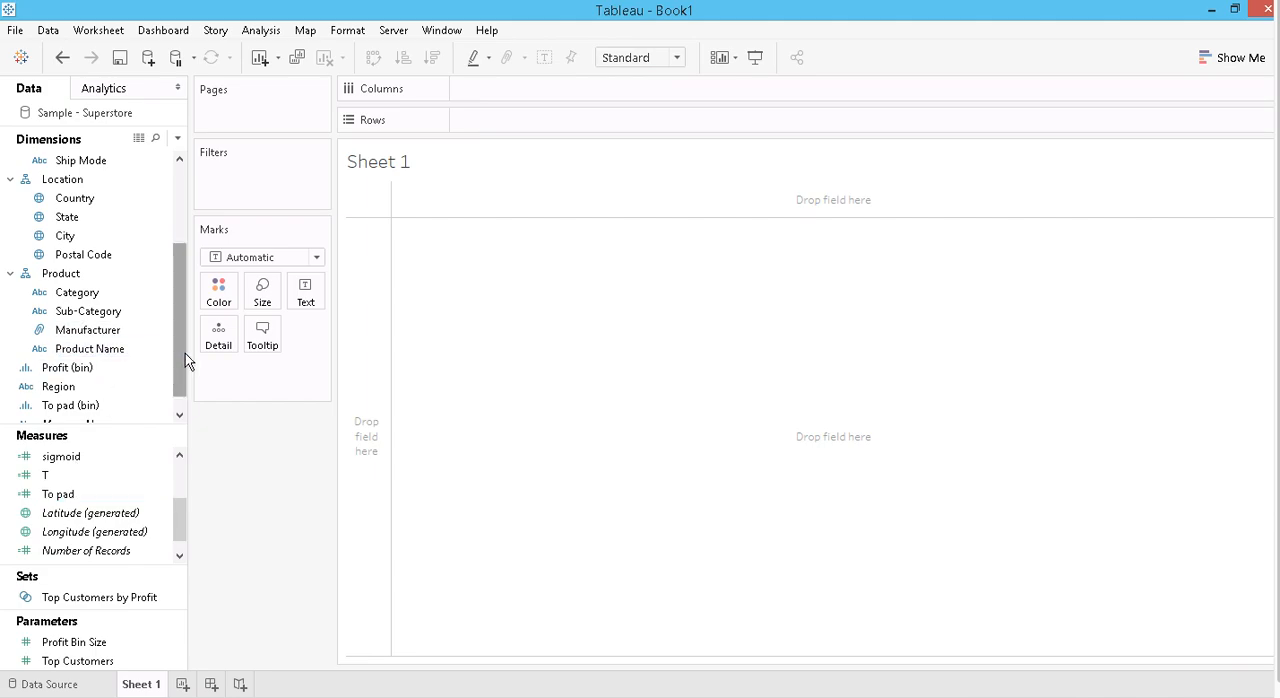
drag(178, 358, 178, 385)
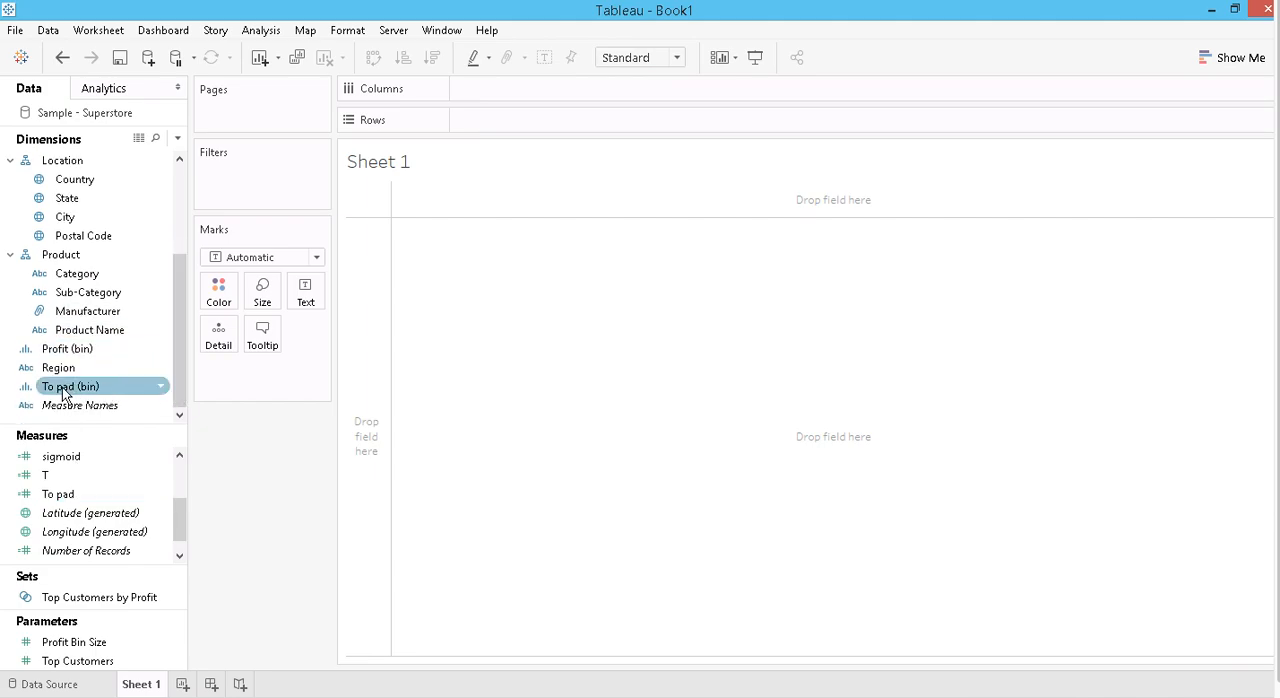
mouse_move(62, 393)
mouse_down()
mouse_move(494, 154)
mouse_move(491, 125)
mouse_up()
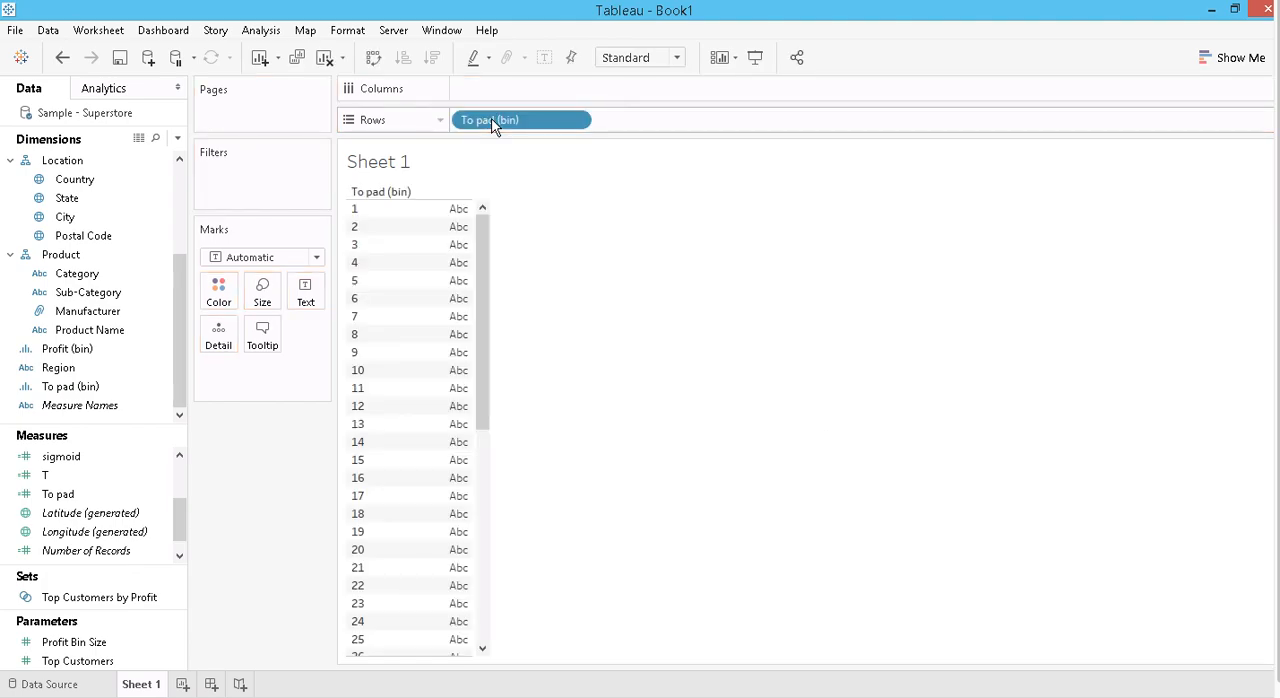
- Check the Show Missing Values option of To pad (bin) and look through the whole list of bins in the view
right_click(491, 125)
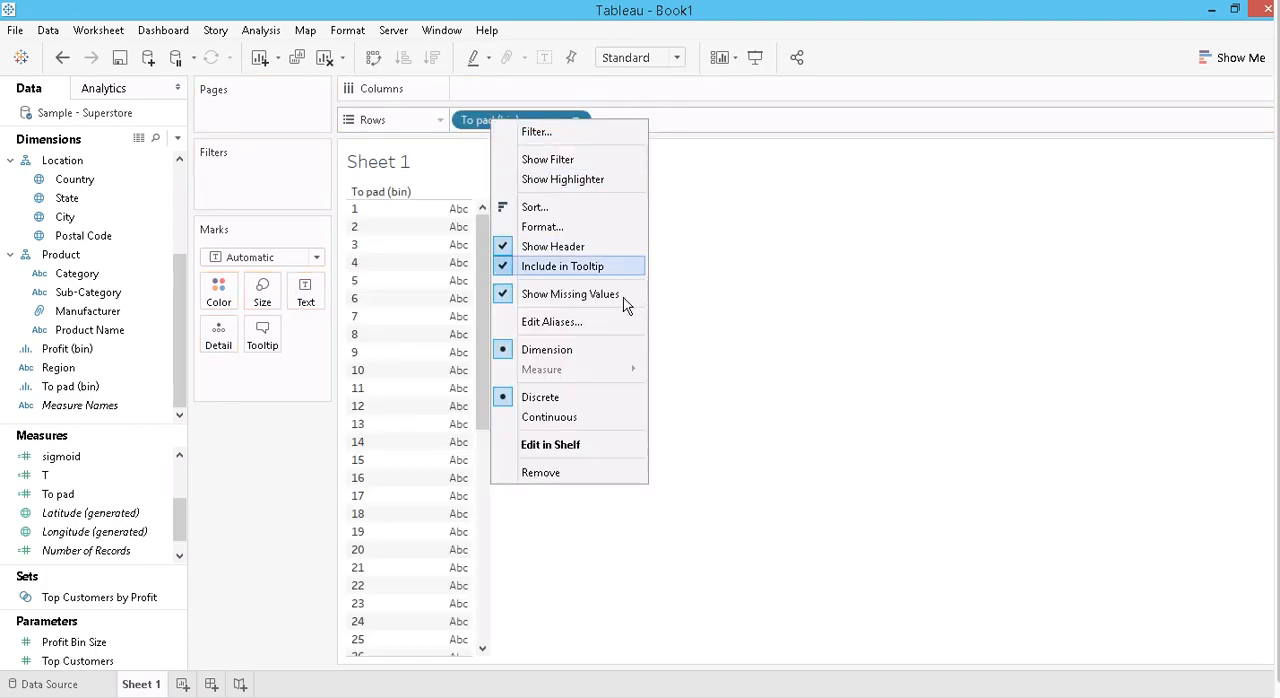
click(711, 303)
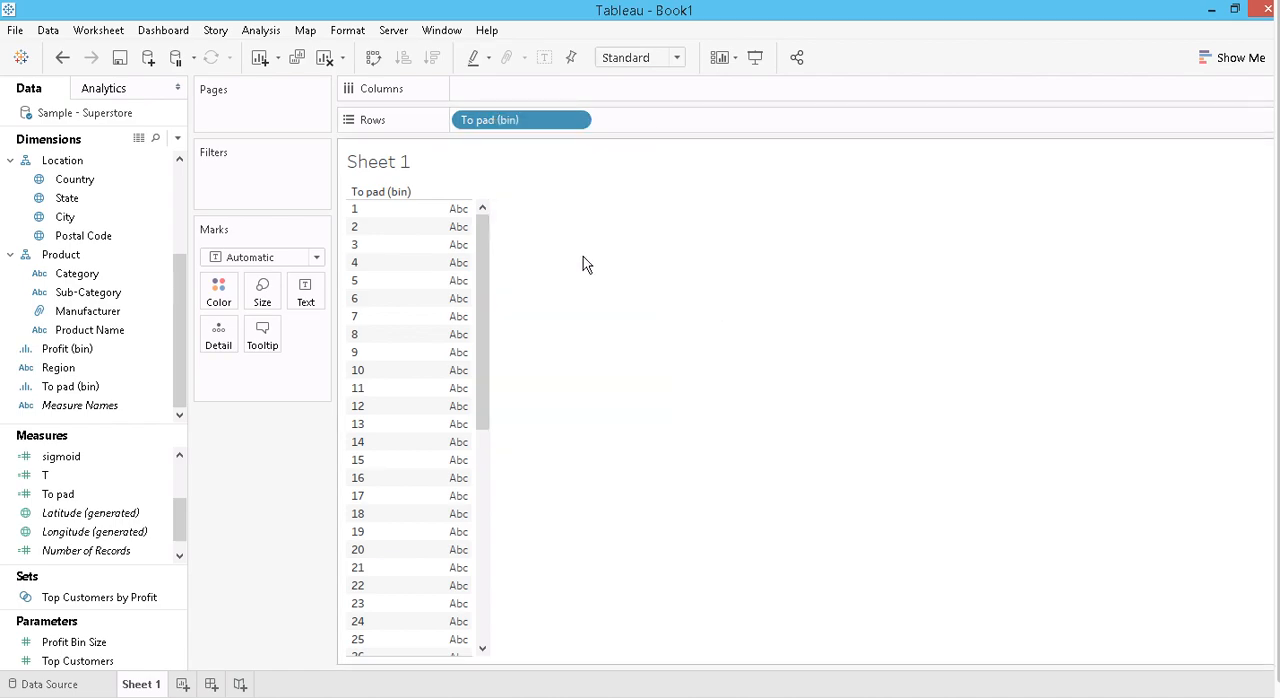
right_click(532, 128)
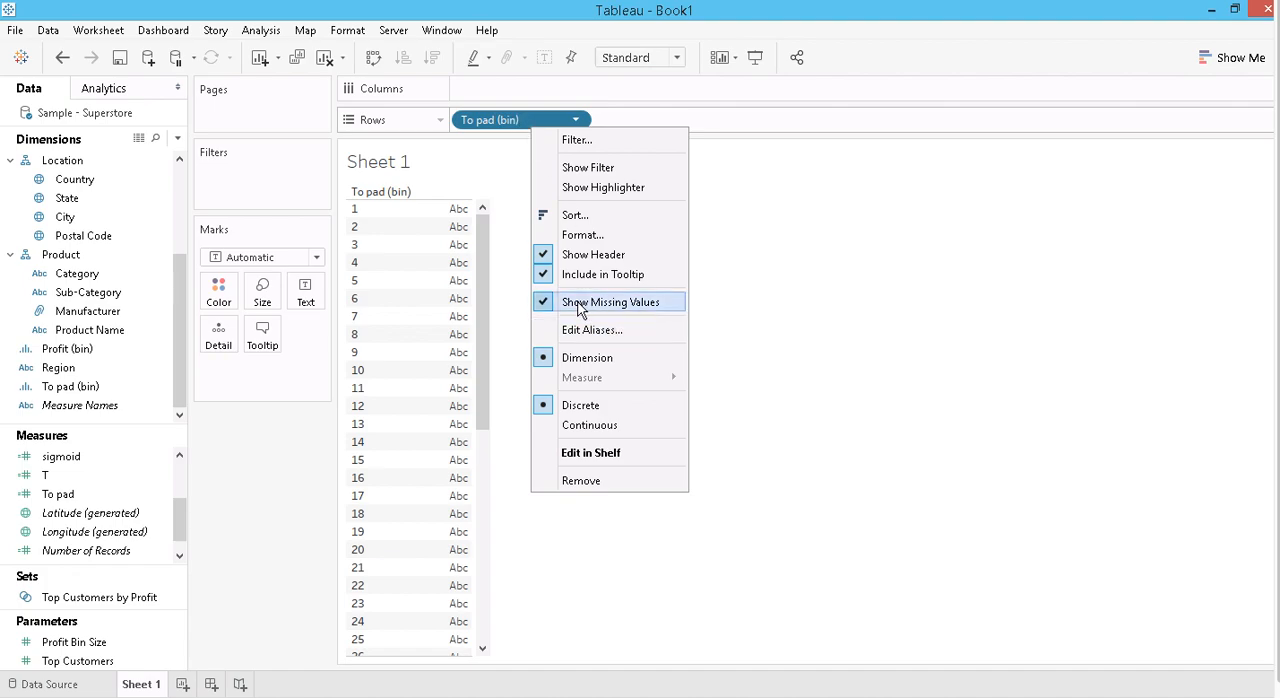
click(840, 316)
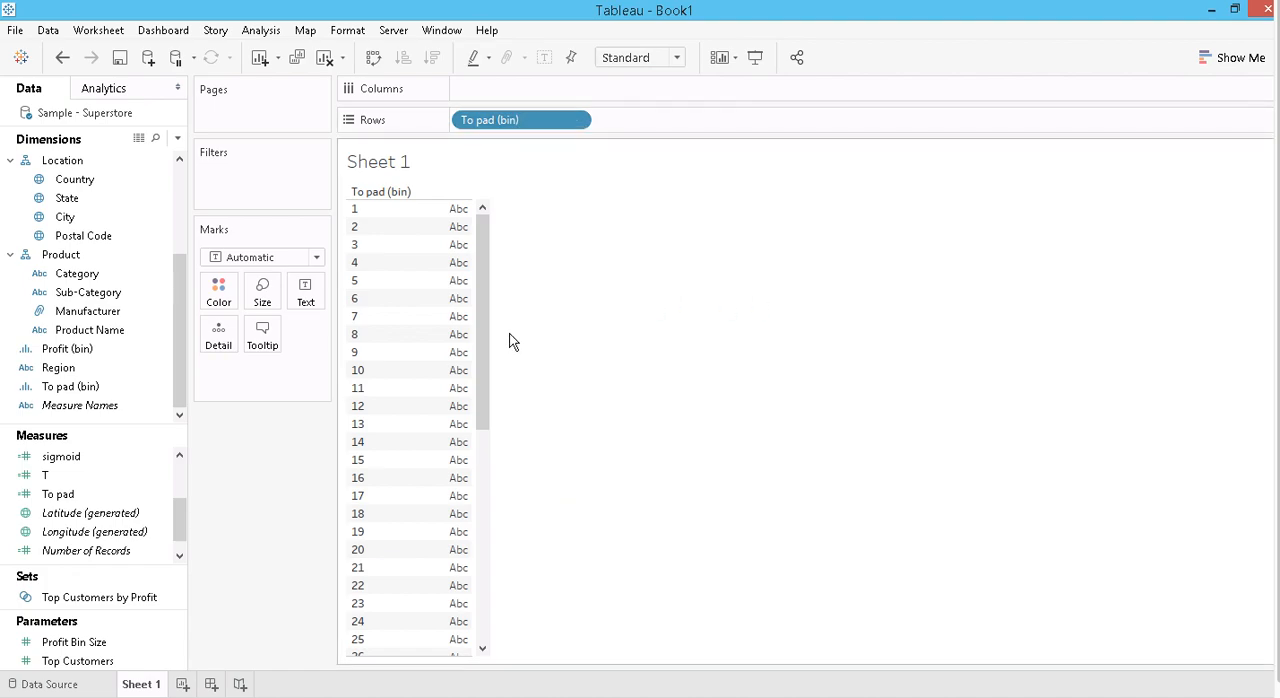
drag(484, 298, 470, 571)
drag(484, 528, 478, 287)
drag(483, 257, 456, 491)
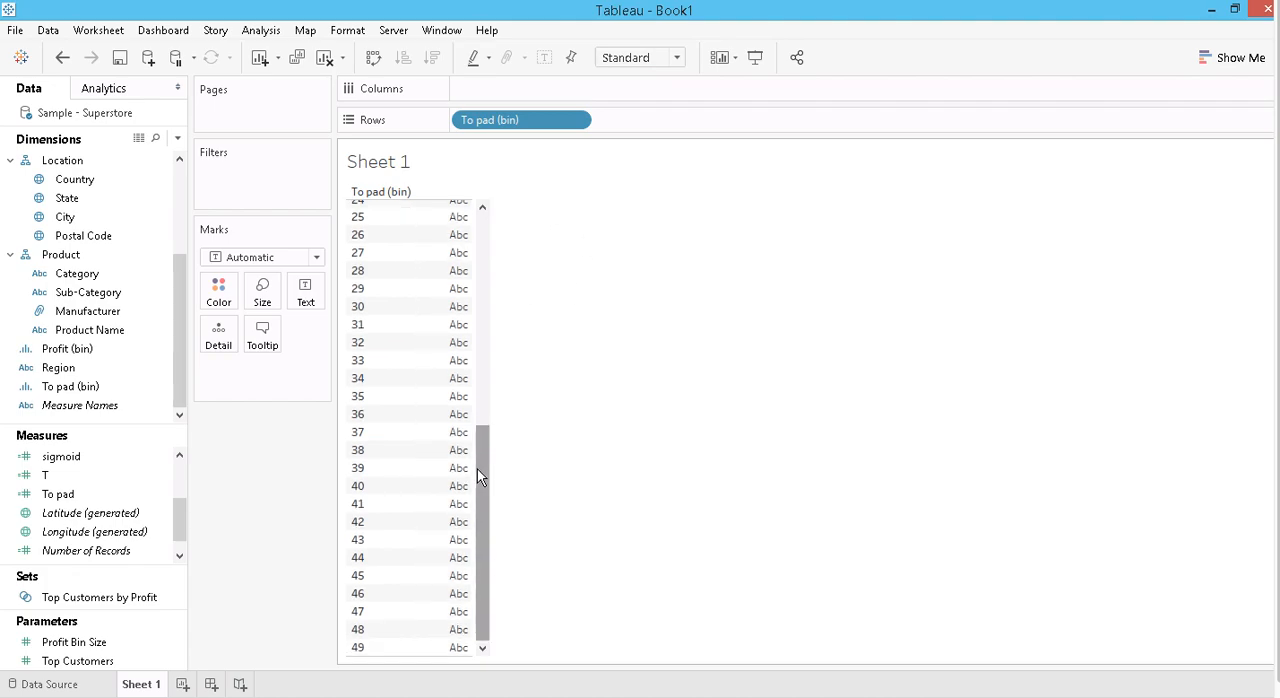
drag(480, 445, 476, 232)
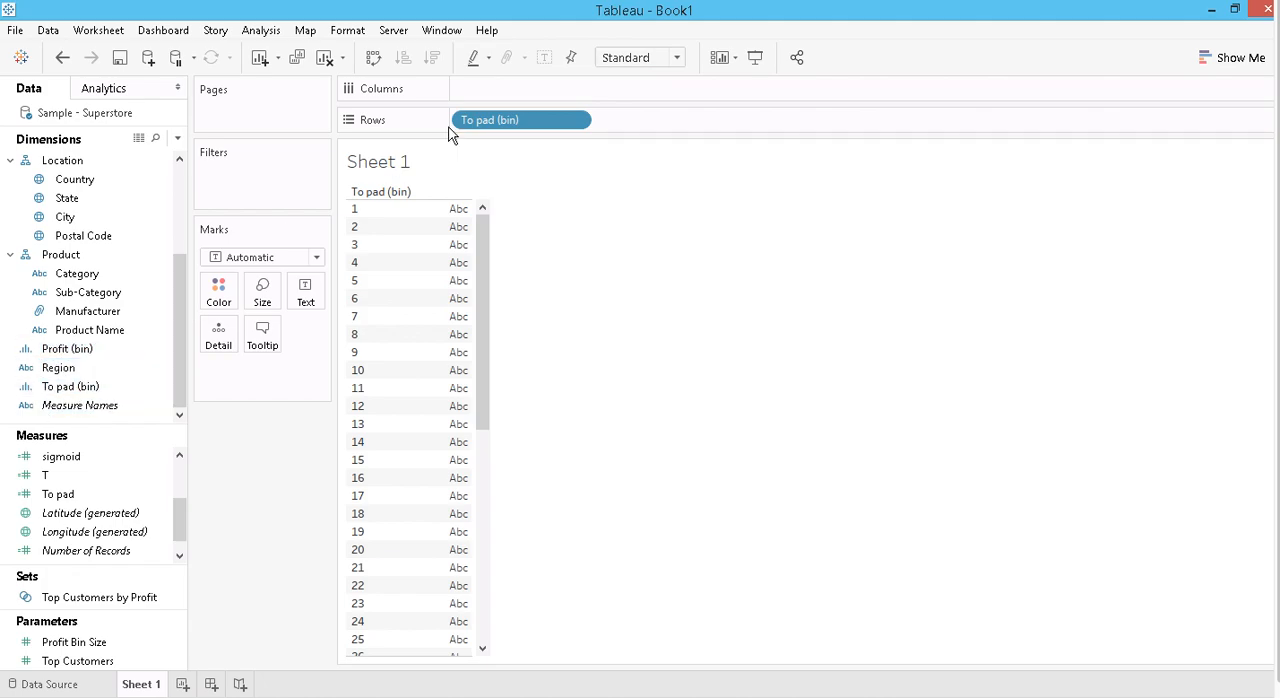
- Move To pad (bin) from Rows to Detail on the Marks card
drag(571, 120, 218, 333)
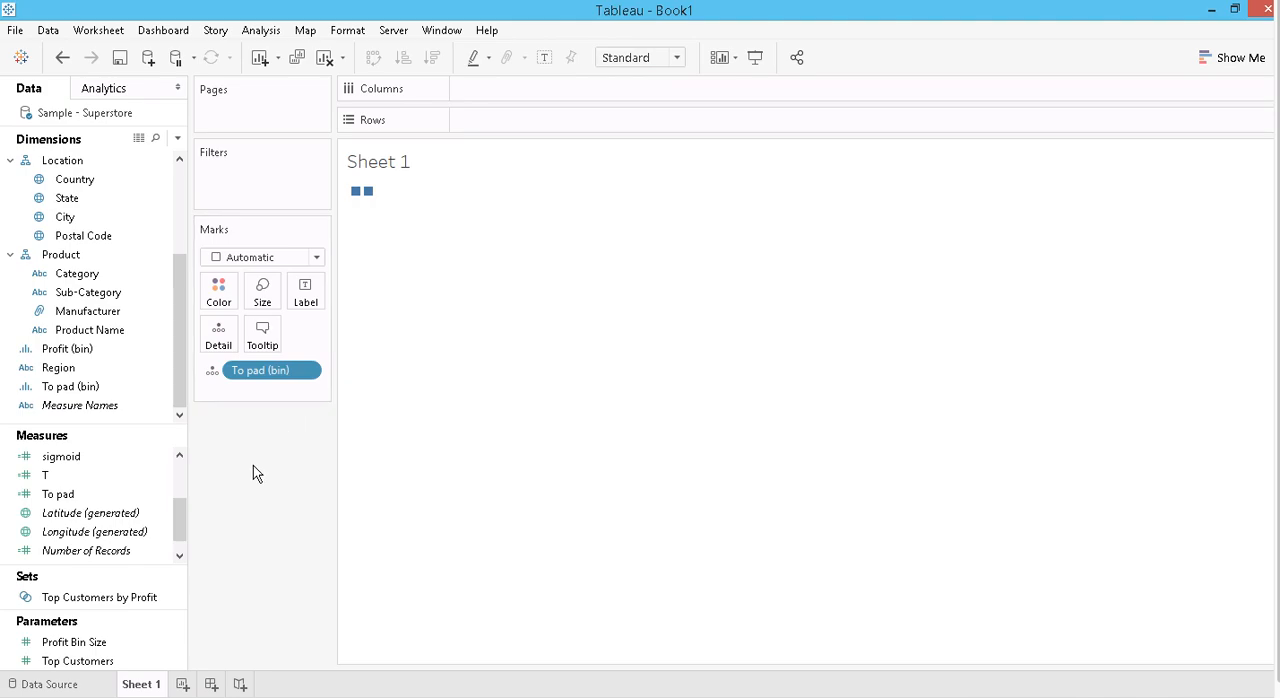
- Start another calculated field and name it Rank1
click(180, 141)
click(133, 159)
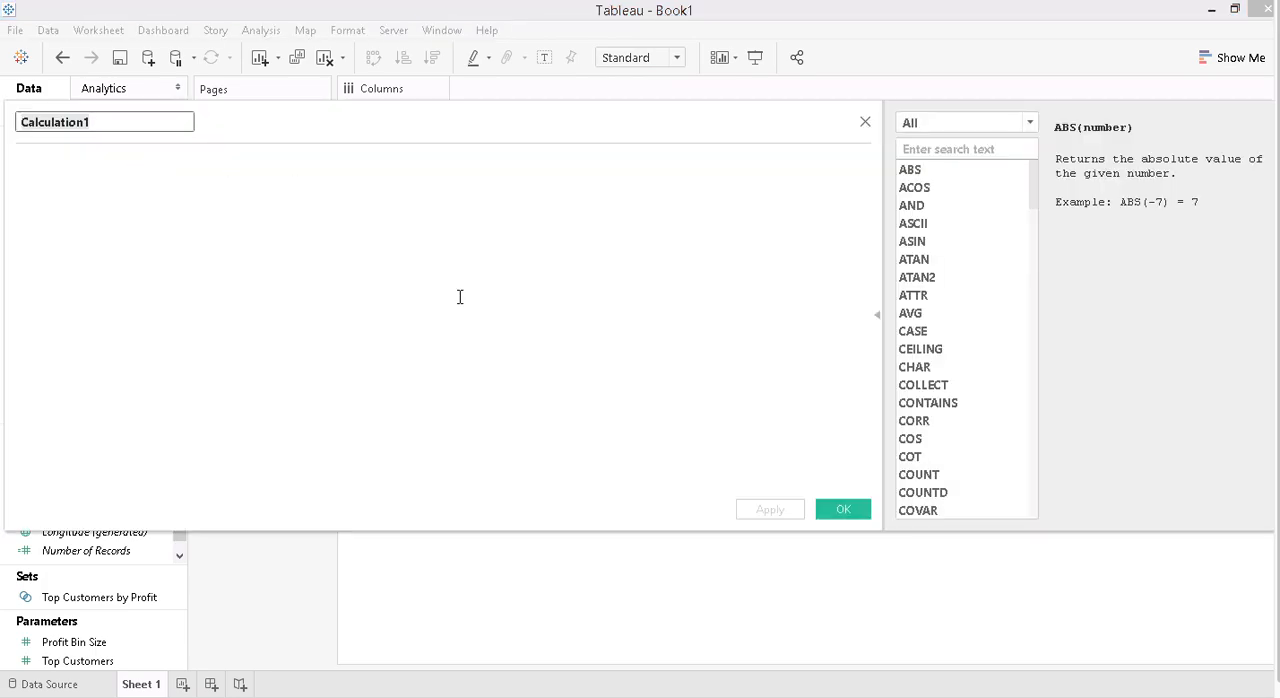
text(Curve)
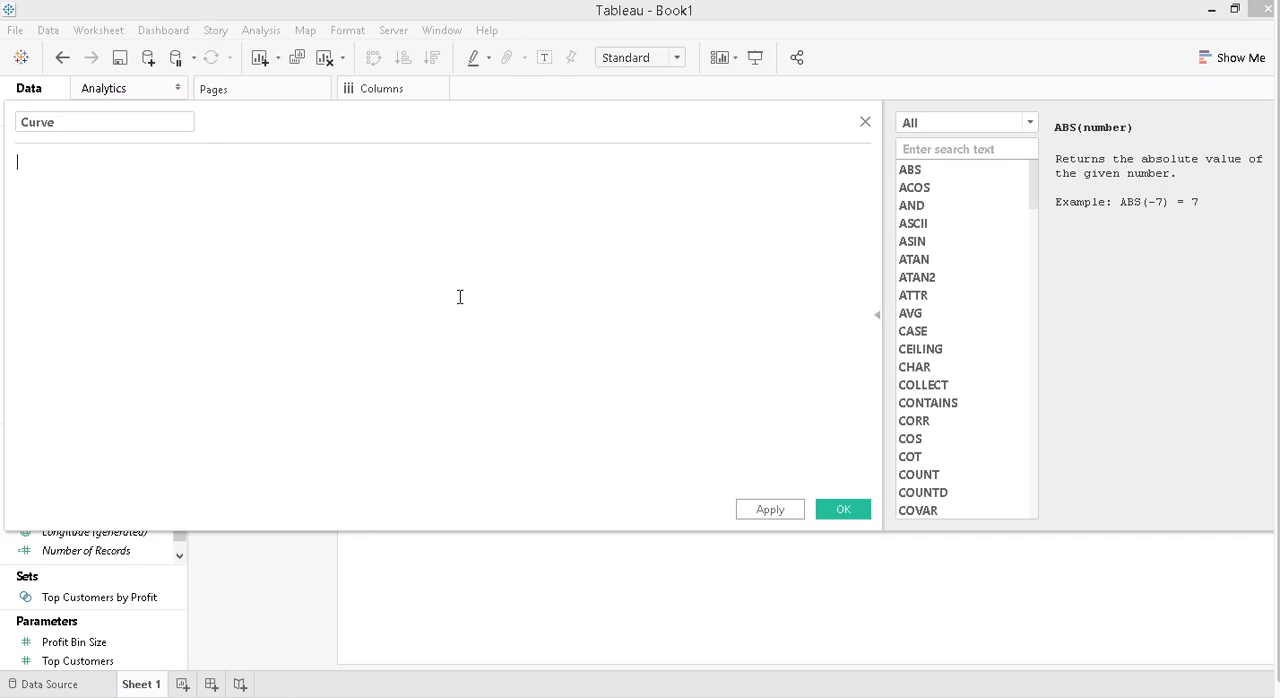
drag(65, 127, 3, 127)
key(BackSpace)
text(Rank1)
key(Tab)
- Enter RUNNING_SUM(SUM([Number of Records])) as the first part of the Rank1 formula
text(run)
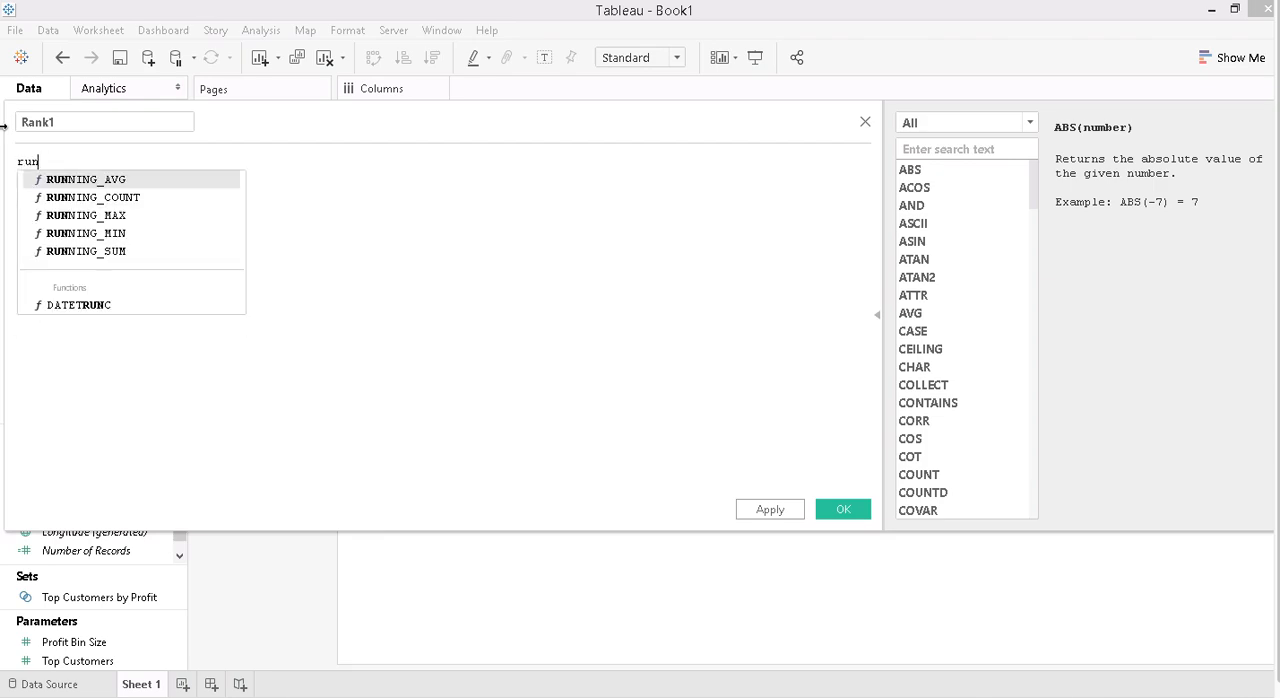
key(Down)
key(Down)
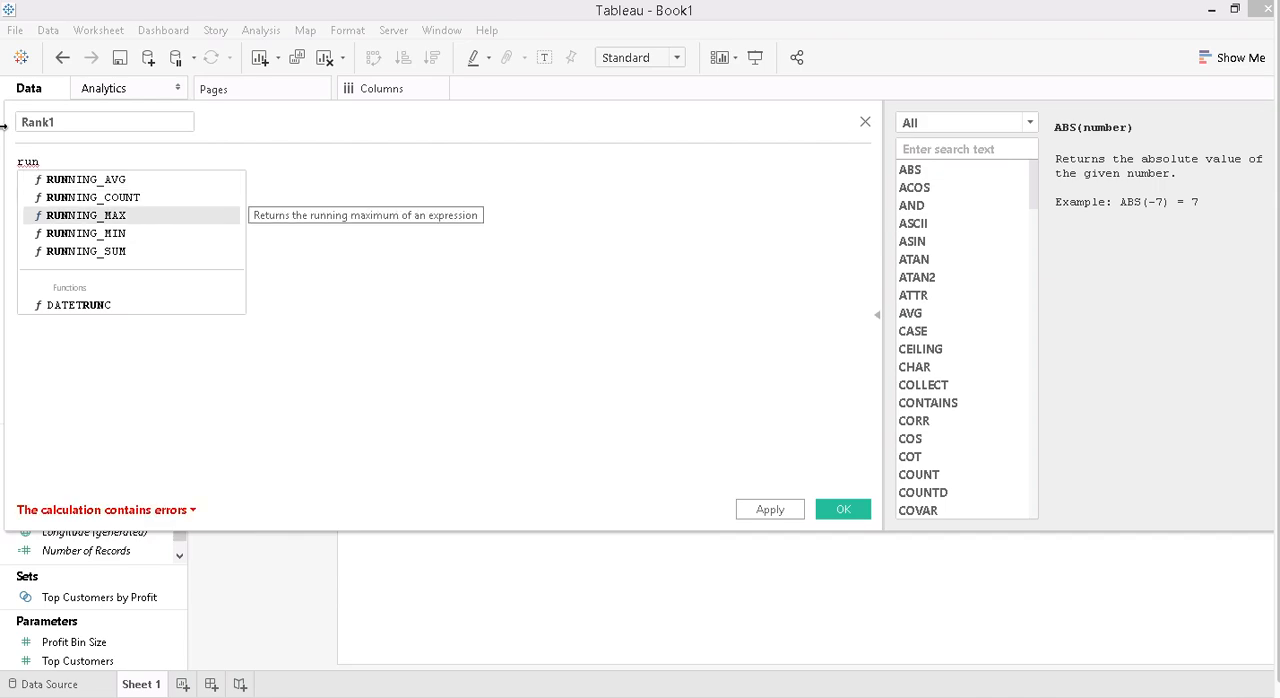
key(Down)
key(Down)
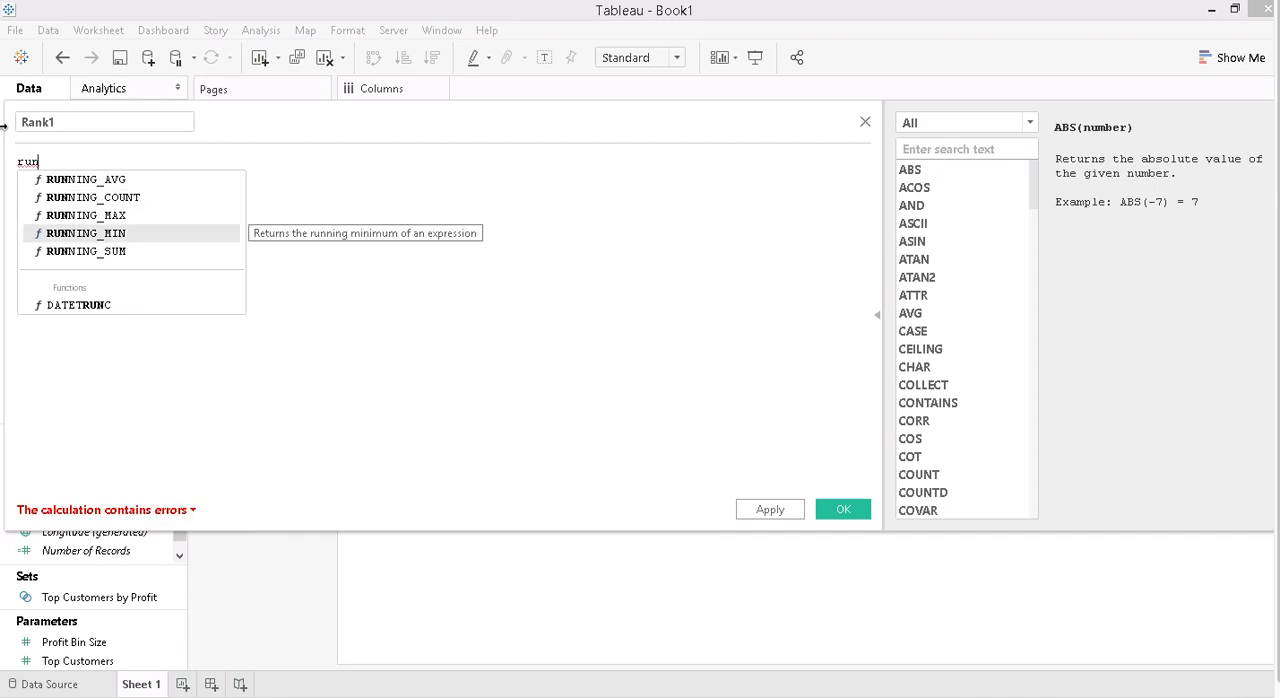
key(Return)
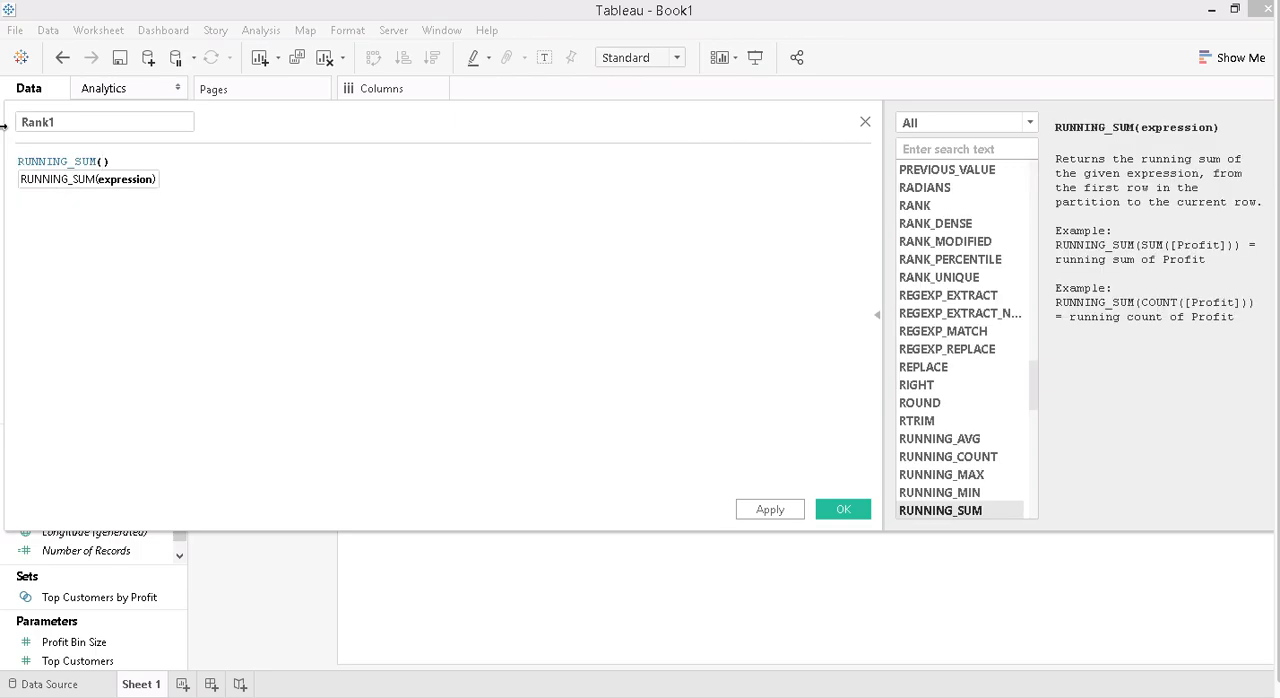
text(su)
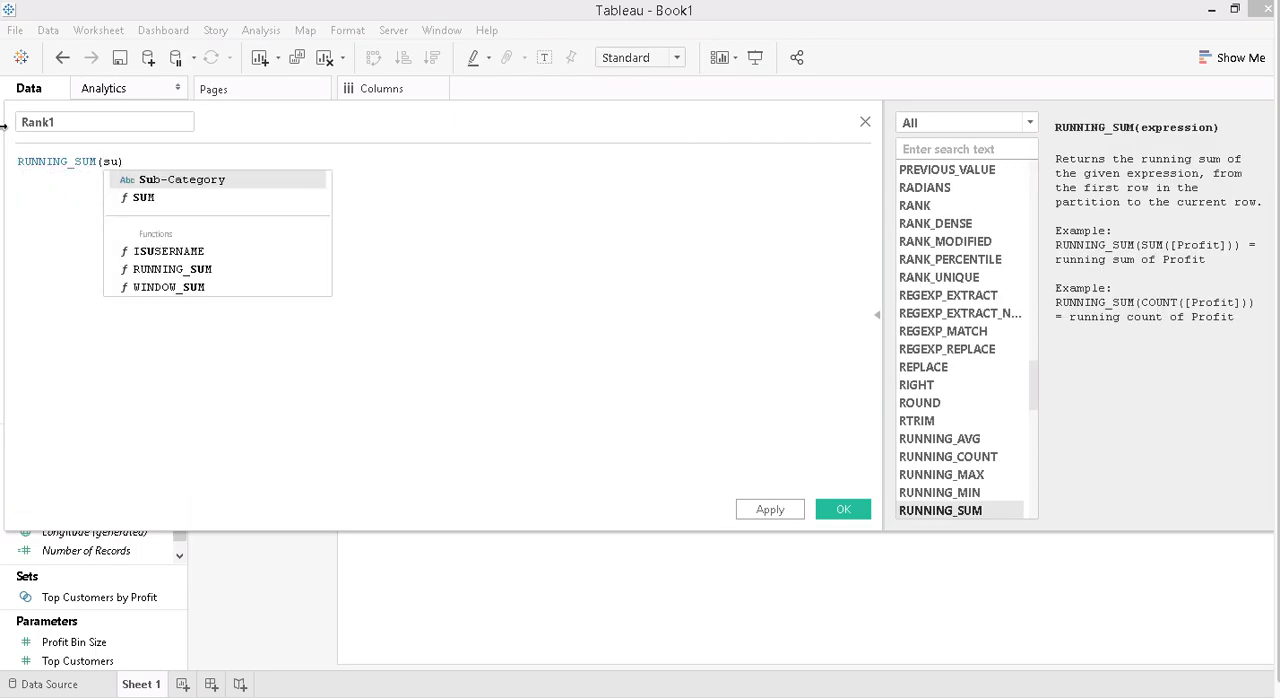
text(m)
key(Return)
text(num)
key(Return)
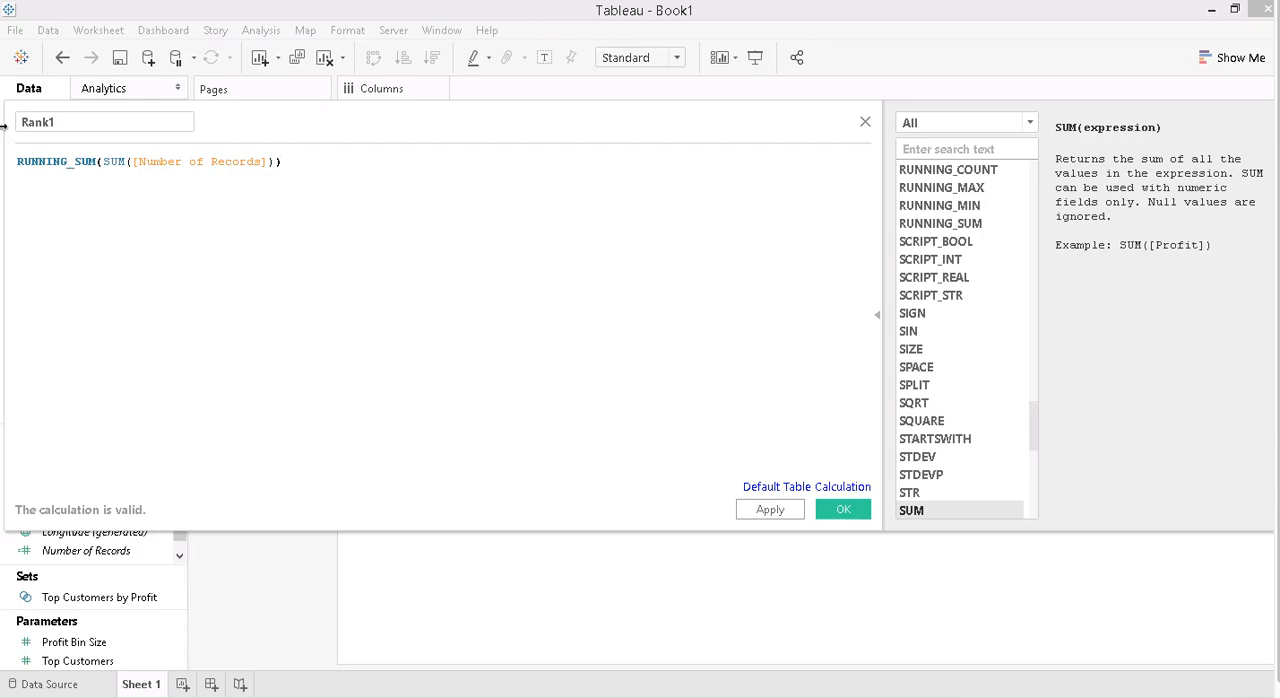
- Complete the Rank1 formula by dividing it by TOTAL(SUM([Number of Records])) and save the calculated field
key(Left)
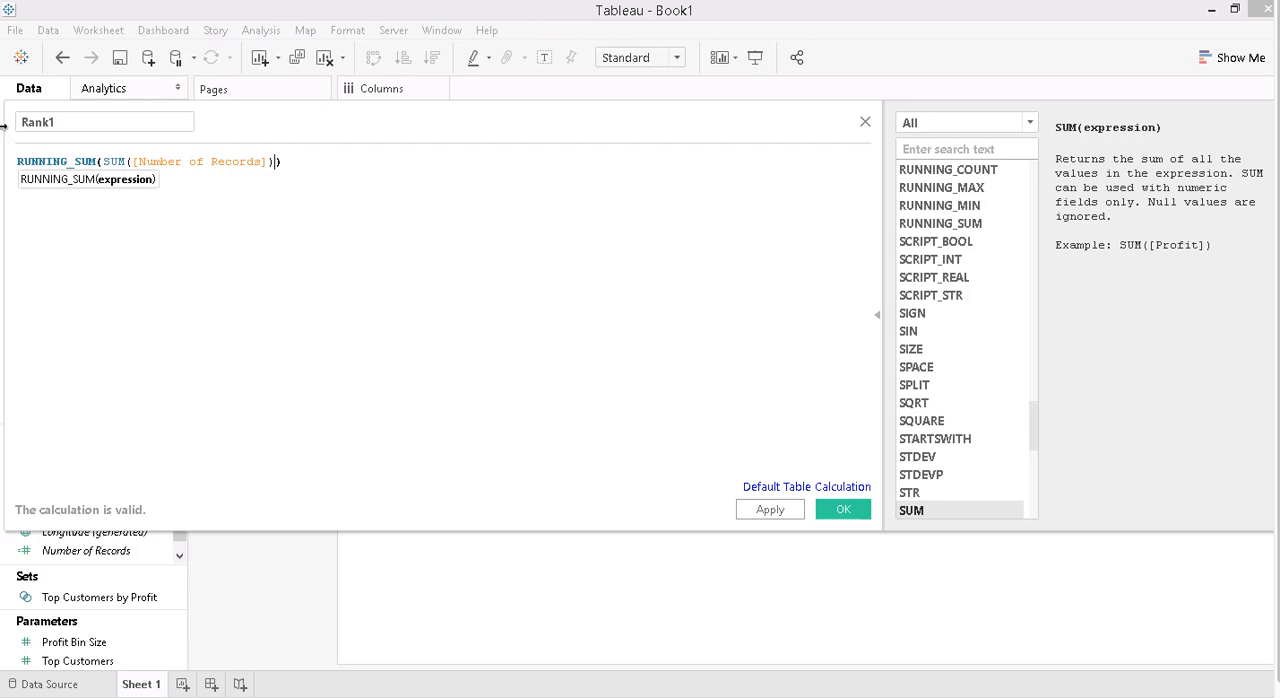
key(Right)
text(/ )
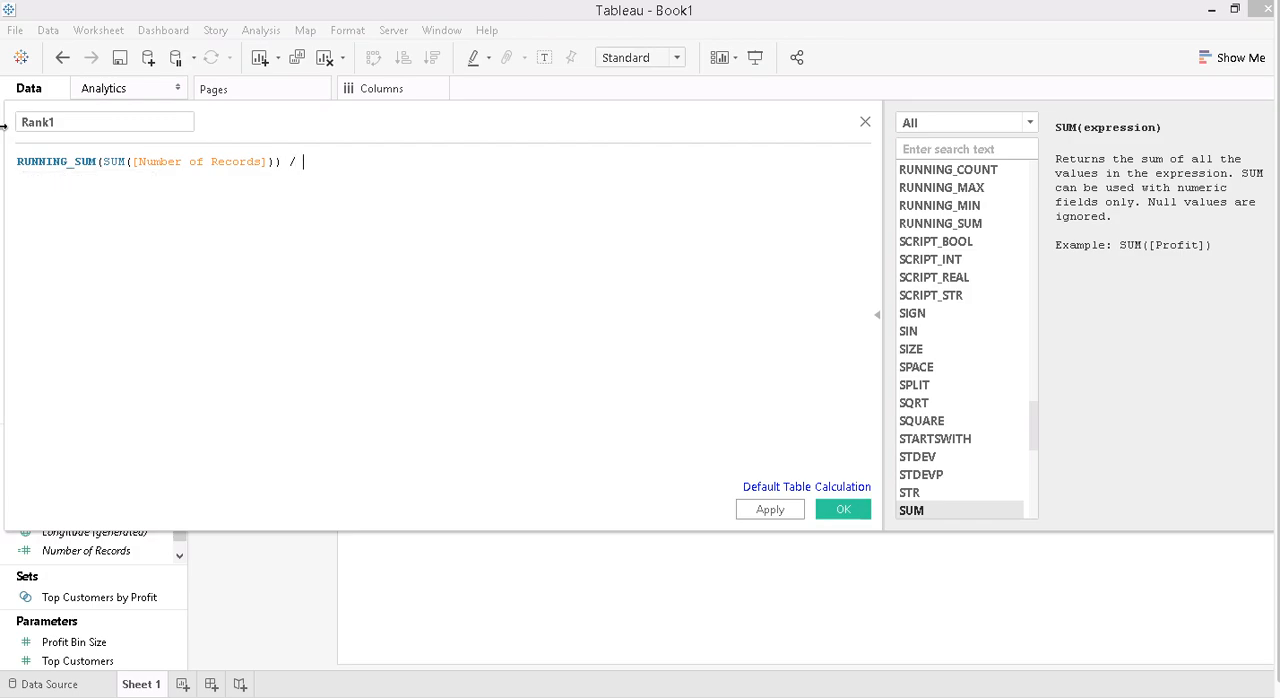
text(Total)
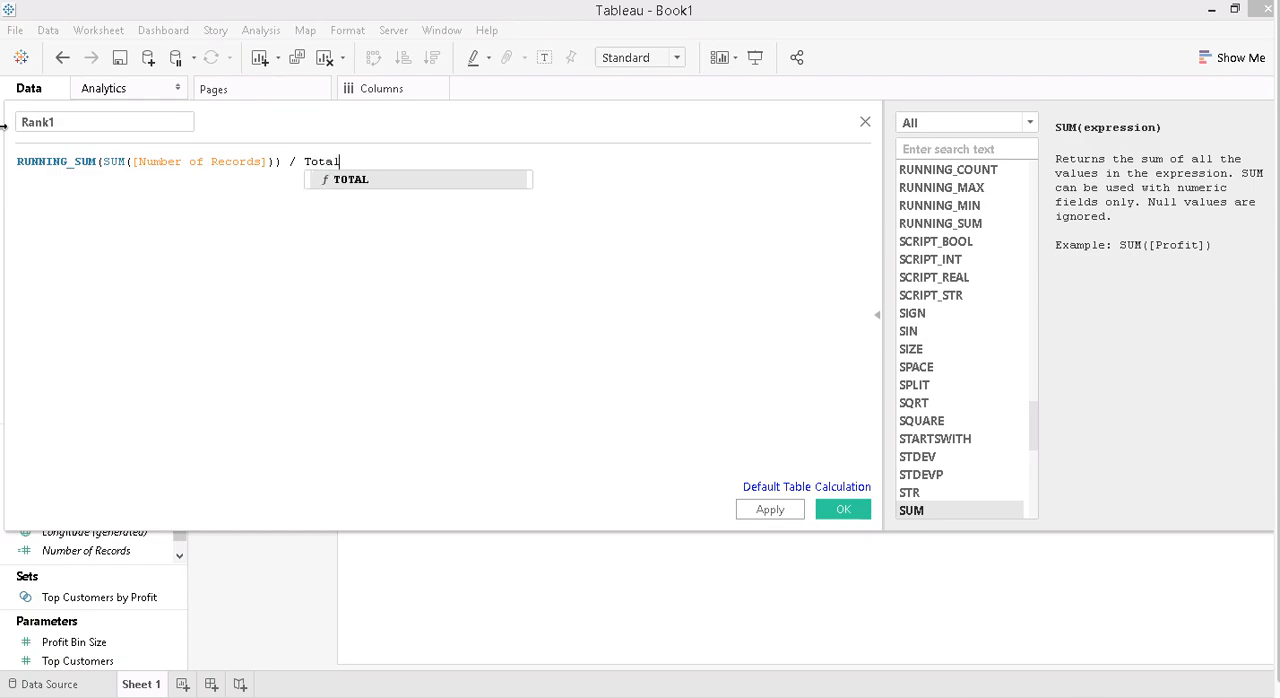
key(Return)
text(sum)
key(Return)
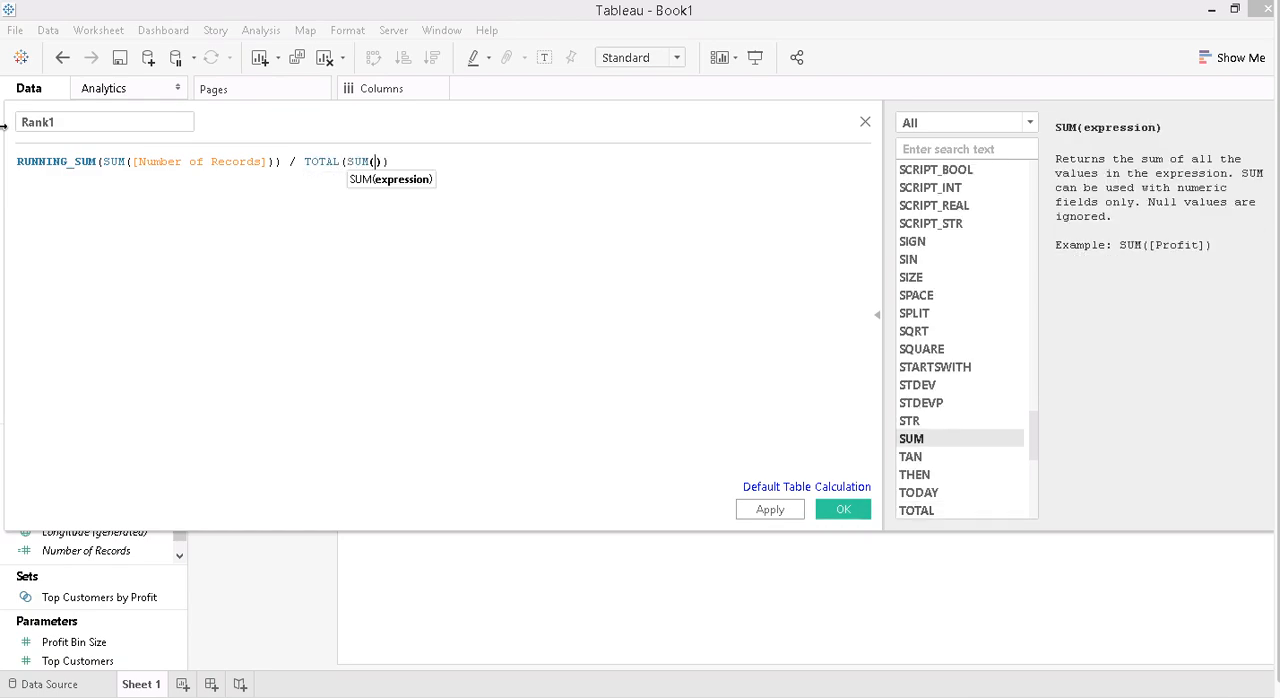
text(num)
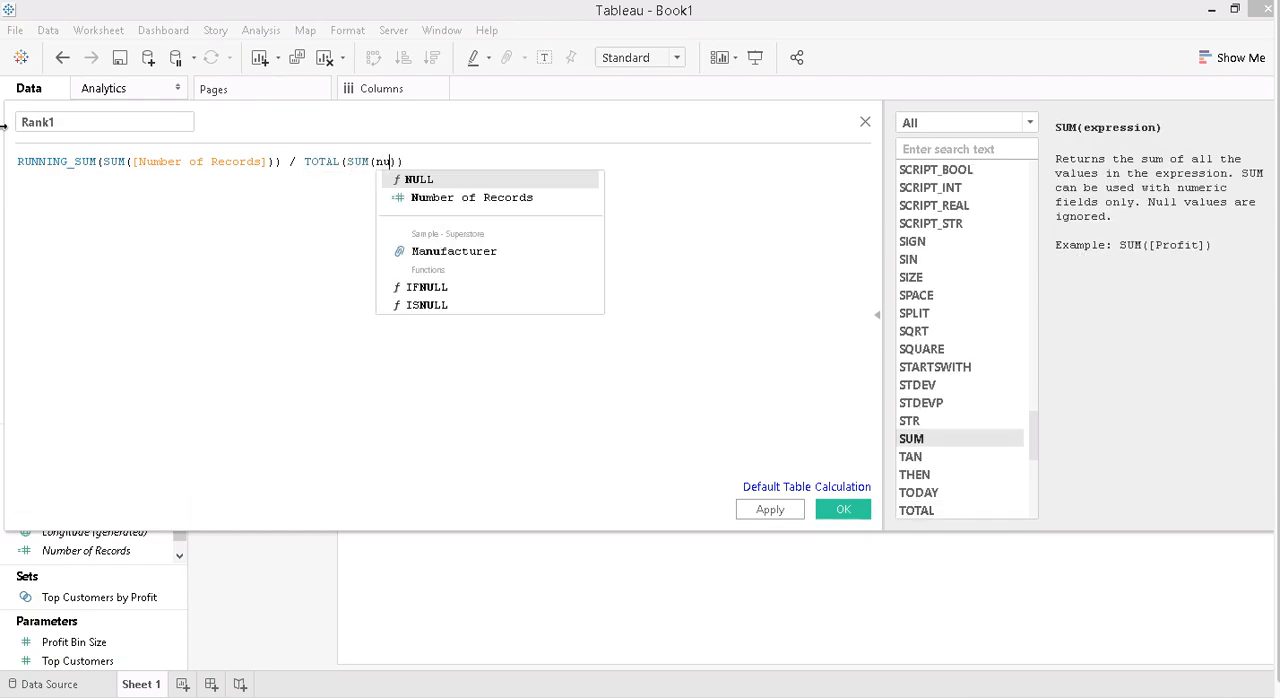
key(Return)
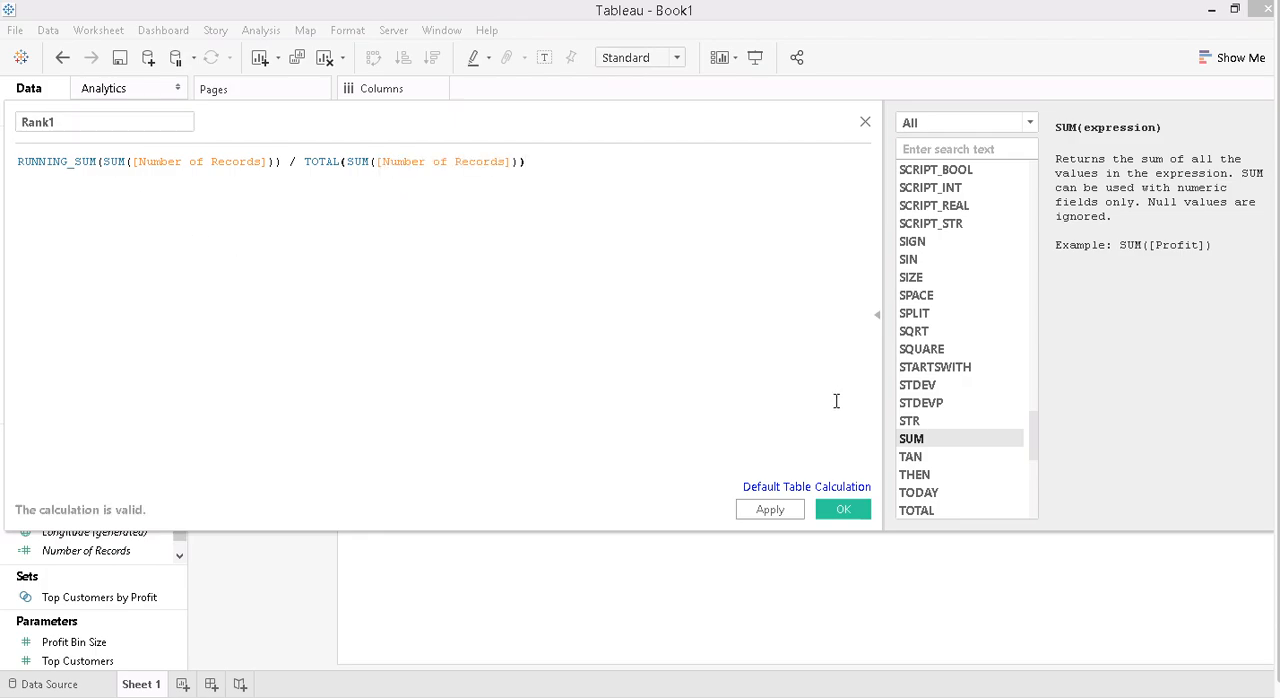
click(843, 509)
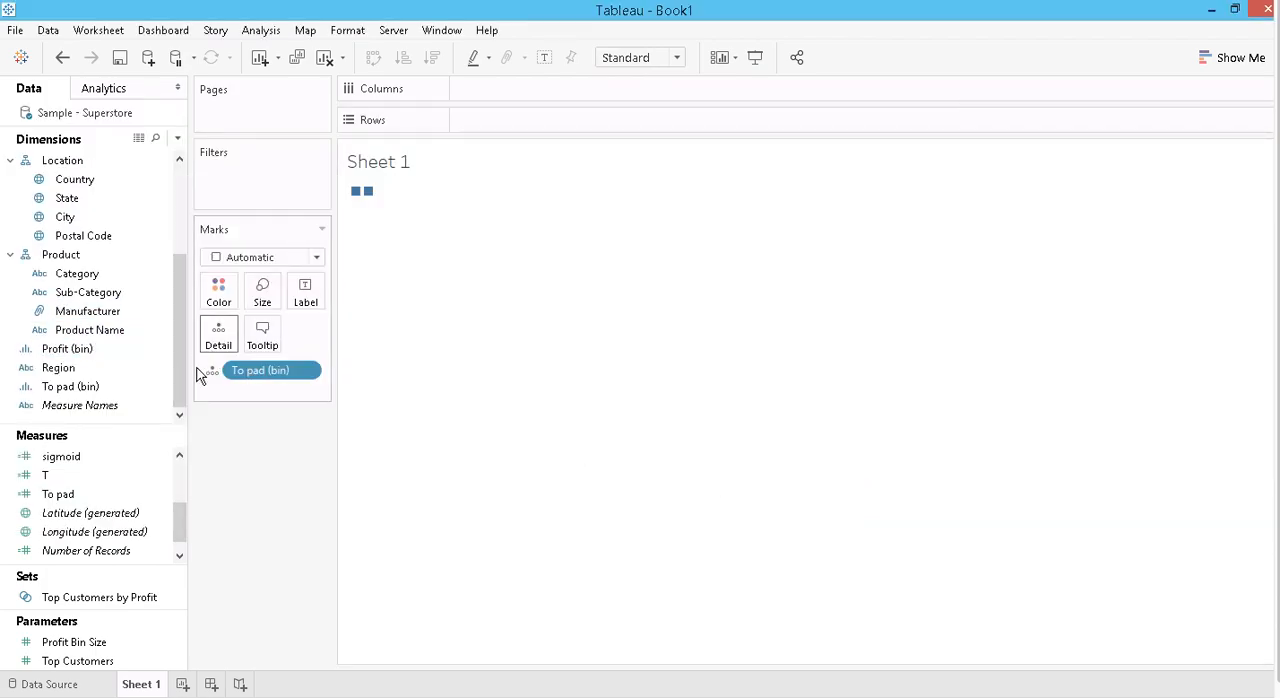
- Duplicate the Rank1 measure
drag(181, 519, 178, 478)
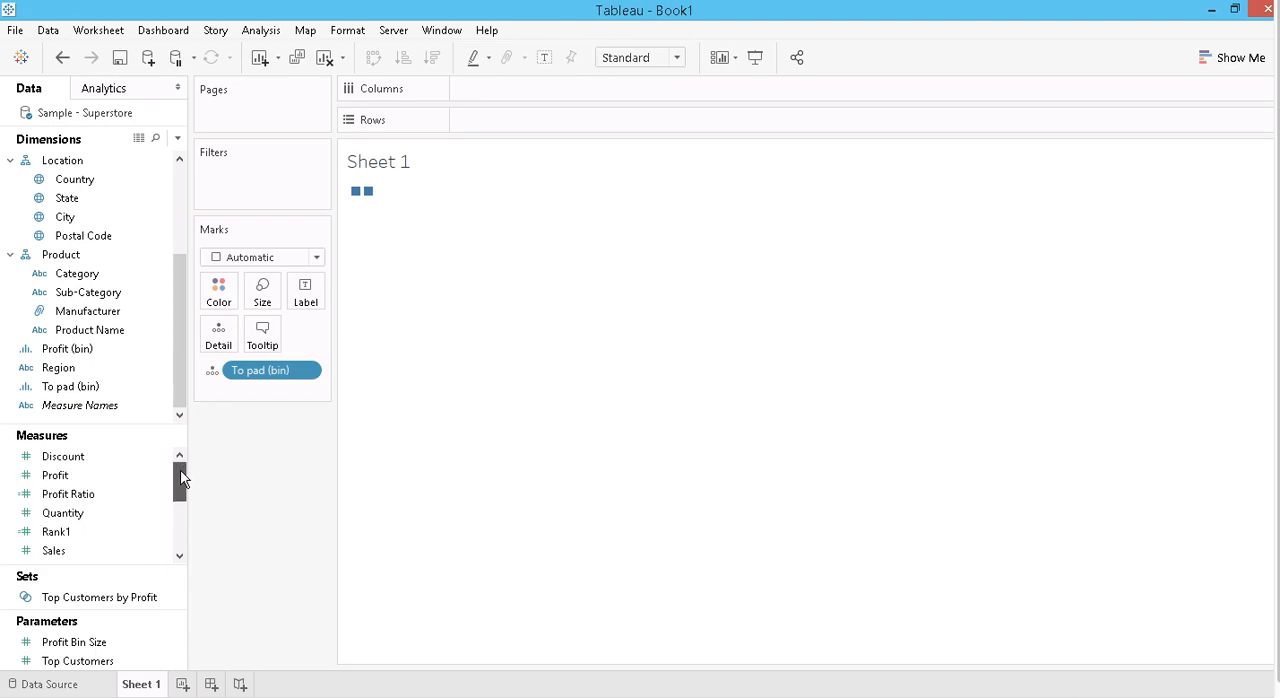
click(66, 541)
right_click(66, 541)
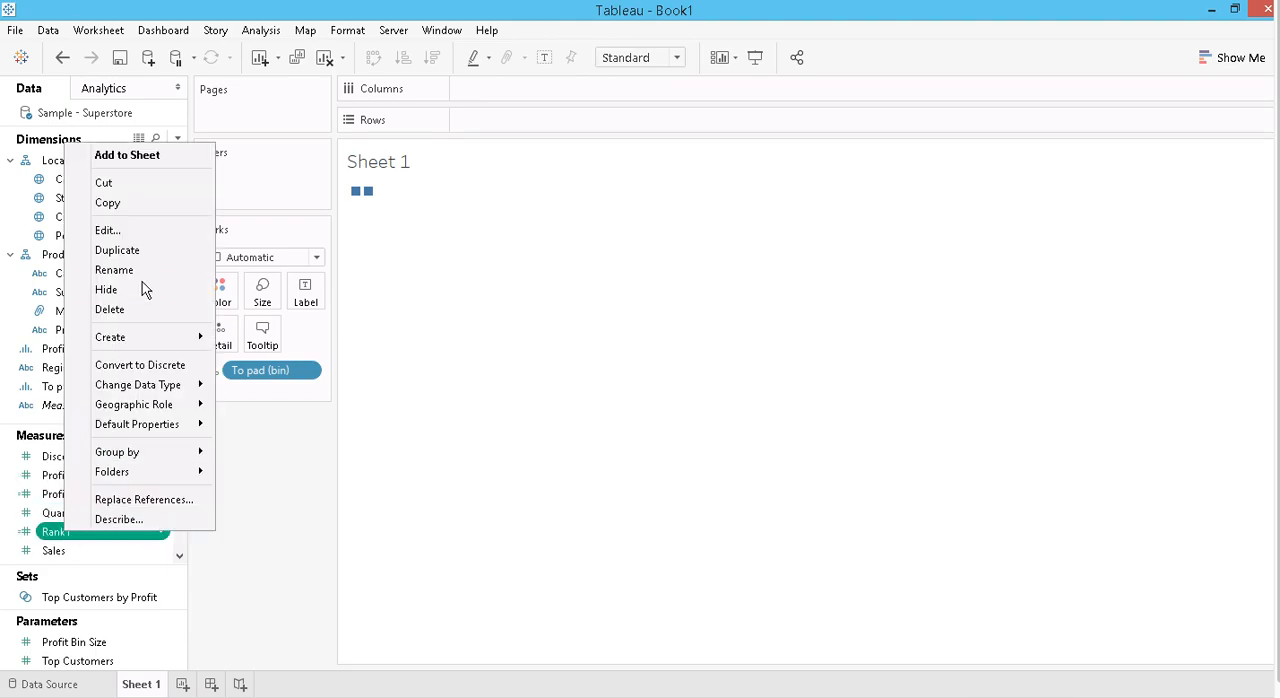
click(122, 262)
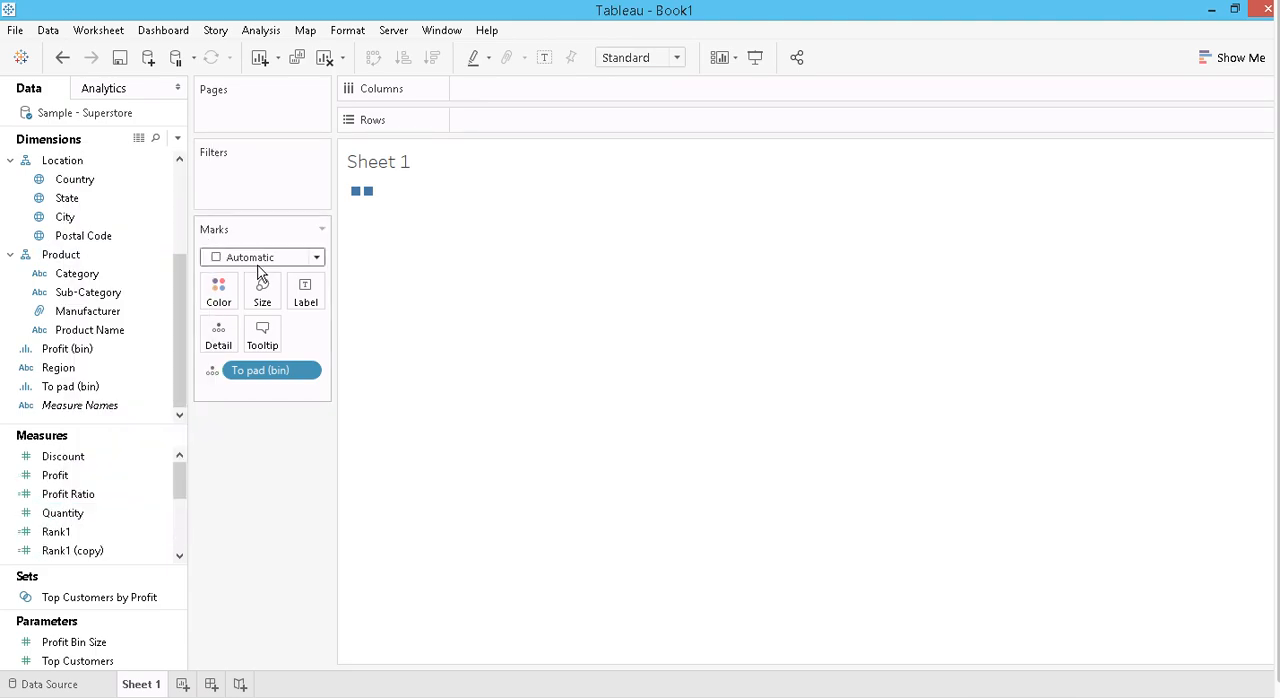
- Edit the copy of Rank1 to rename it Rank2, keeping its formula, and save it
click(72, 550)
right_click(72, 550)
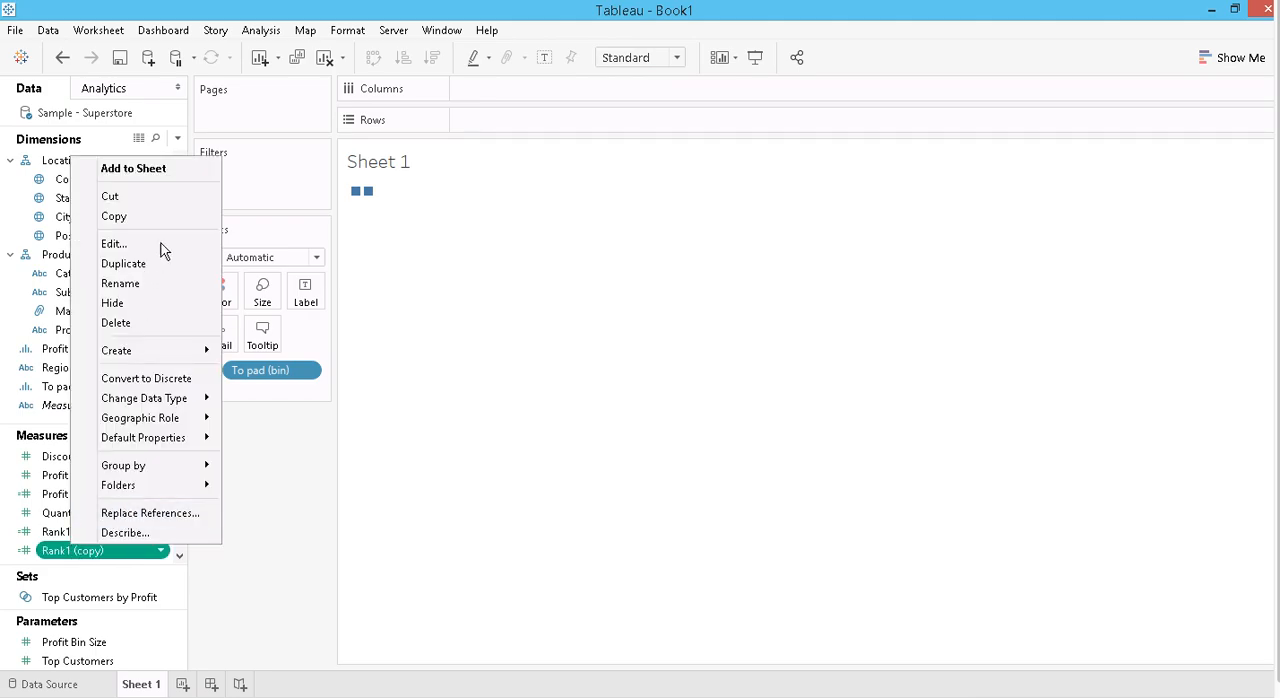
click(142, 245)
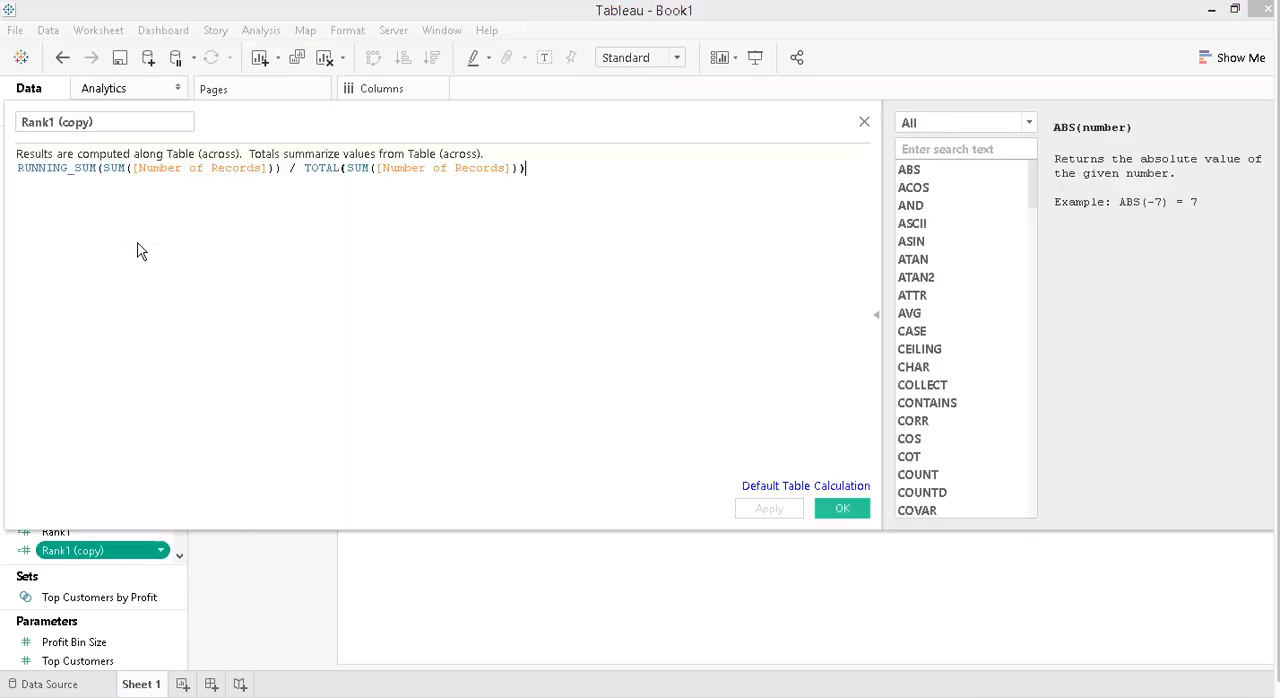
click(128, 122)
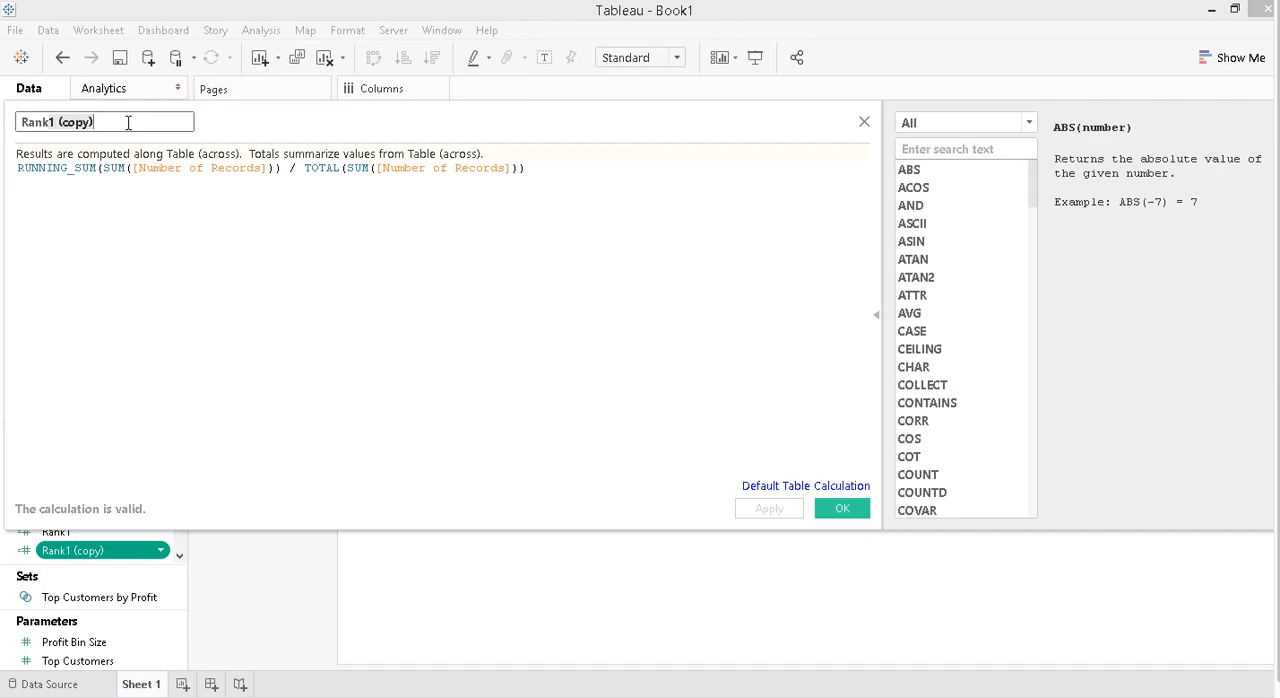
text(2)
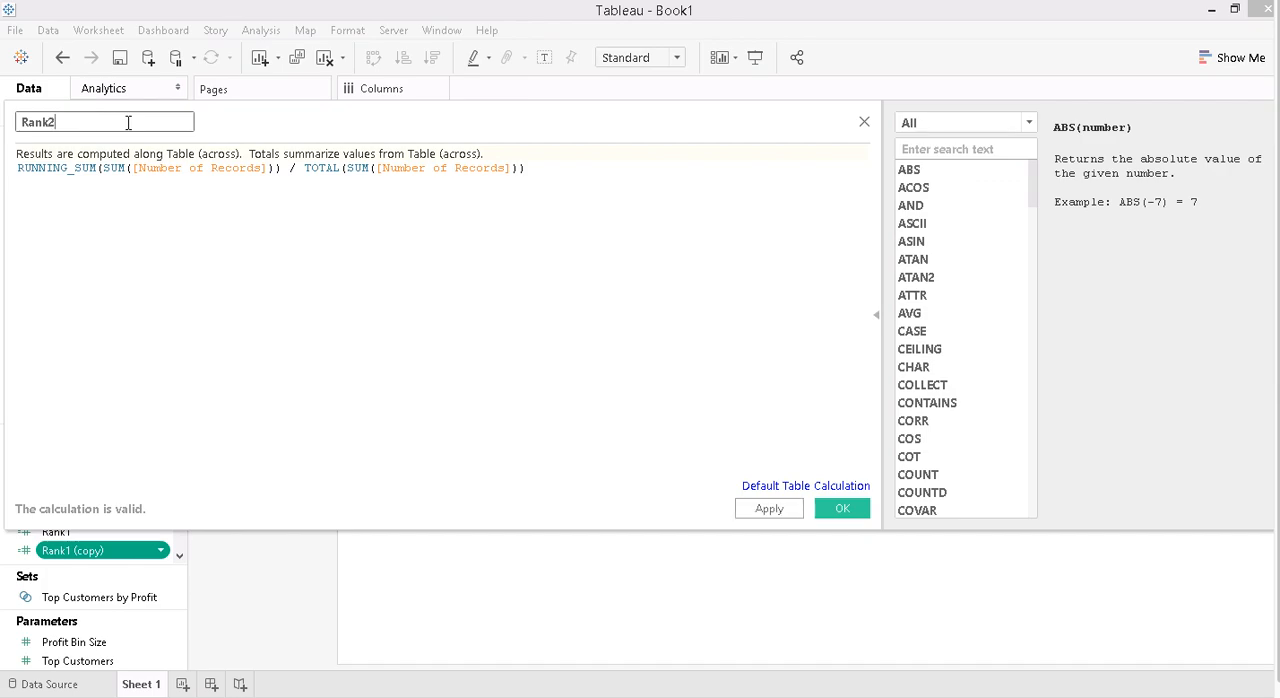
click(834, 509)
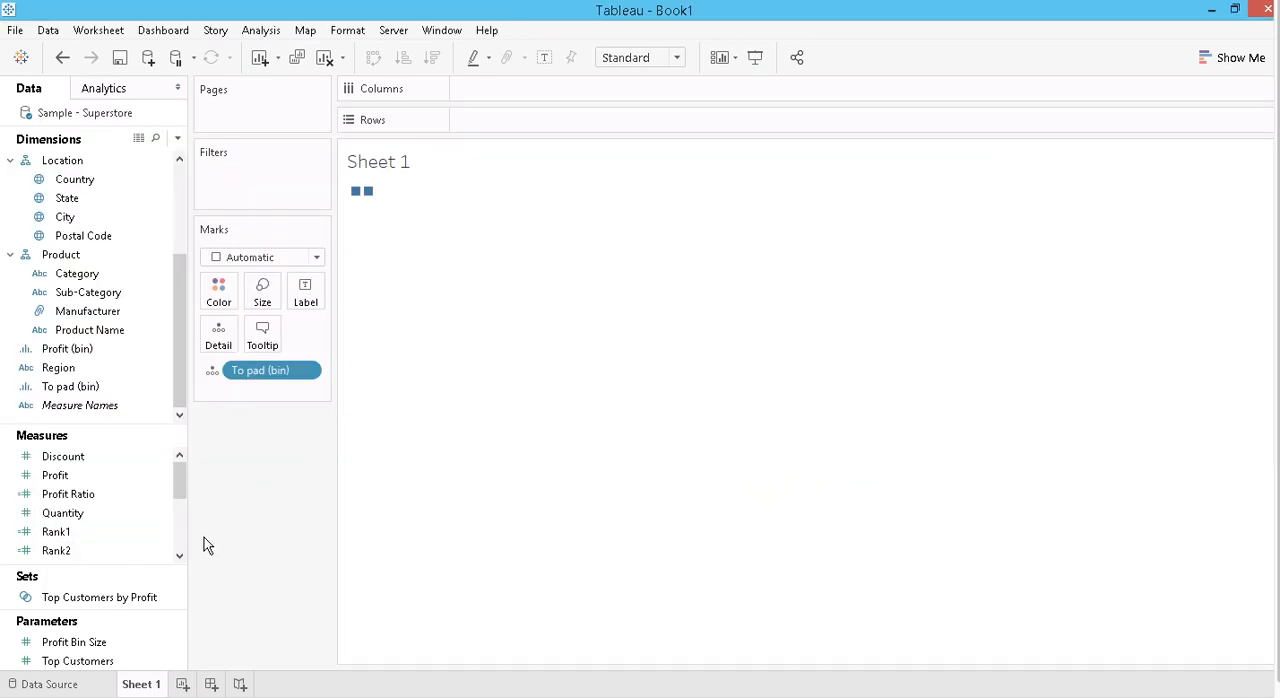
- Start another calculated field and name it Curve
click(177, 138)
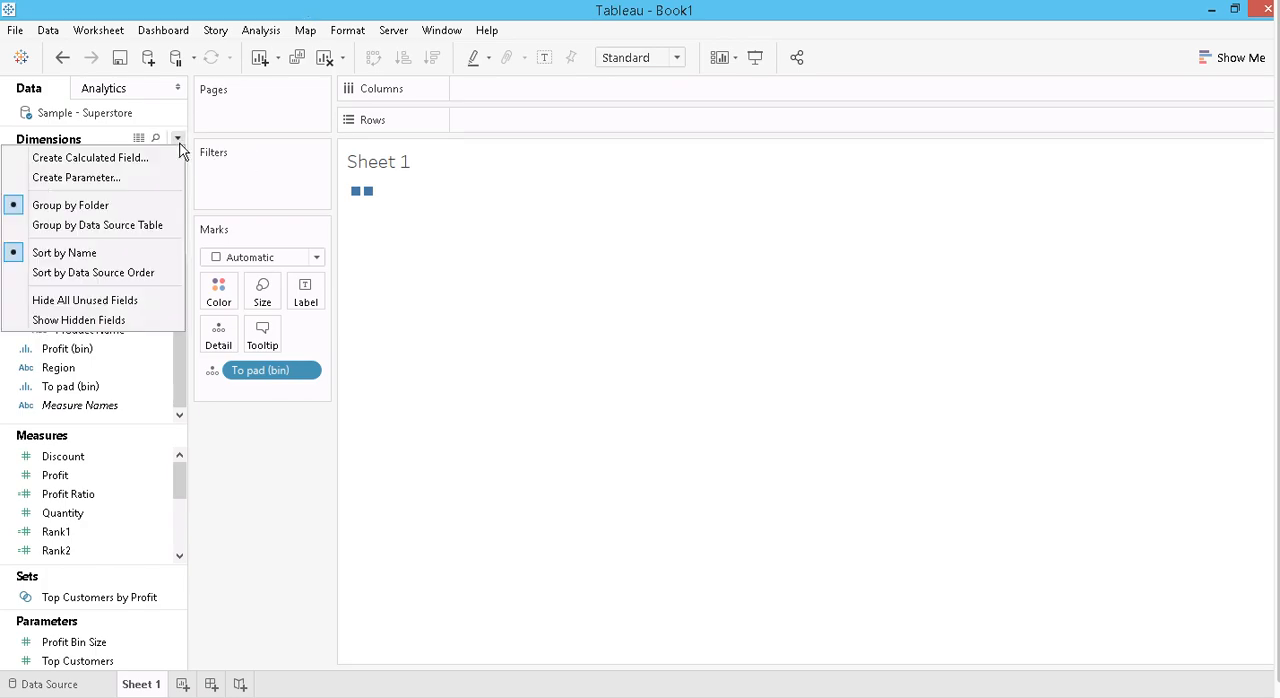
click(130, 158)
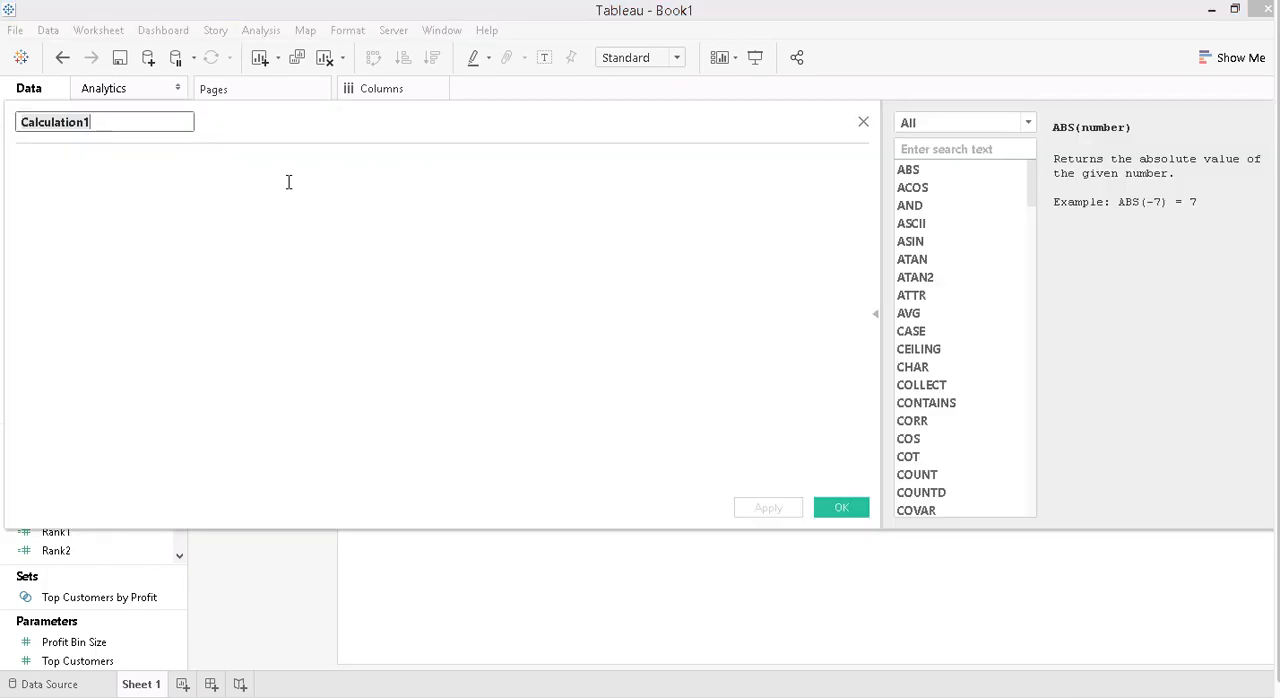
text(Curve)
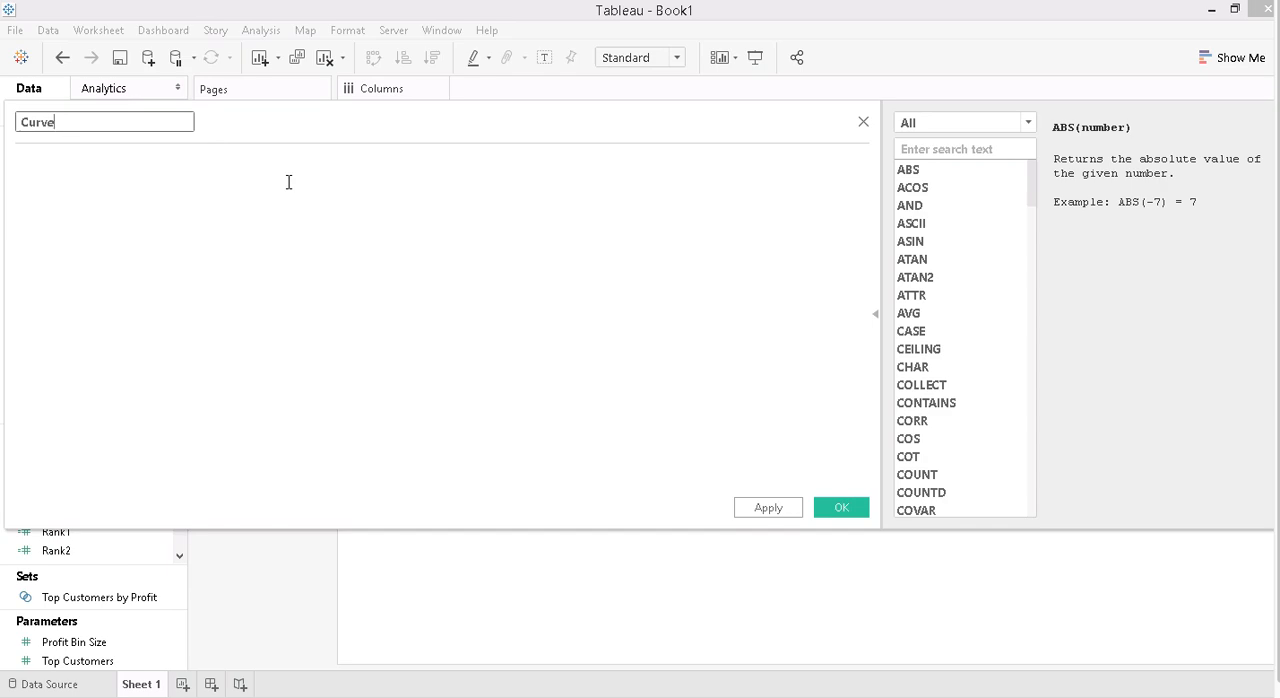
key(Tab)
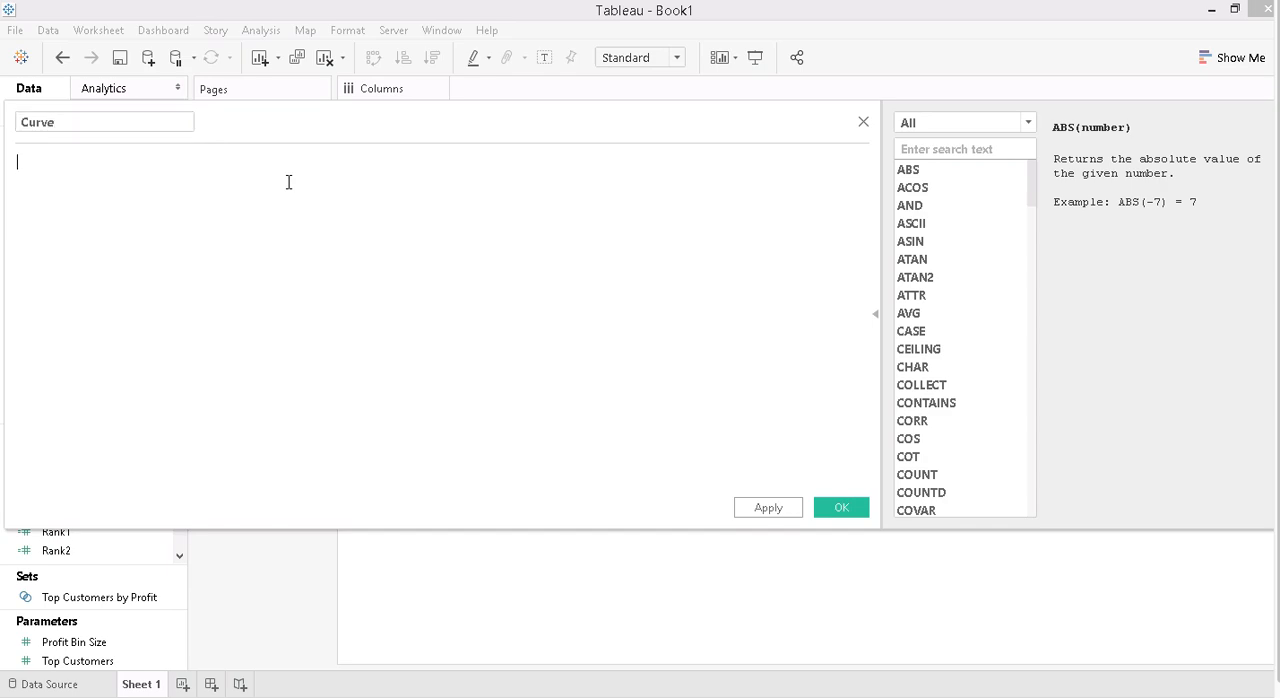
- Enter [Rank1] + (([Rank2] as the first part of the Curve formula
text(Rank1)
key(Return)
text(+ ())
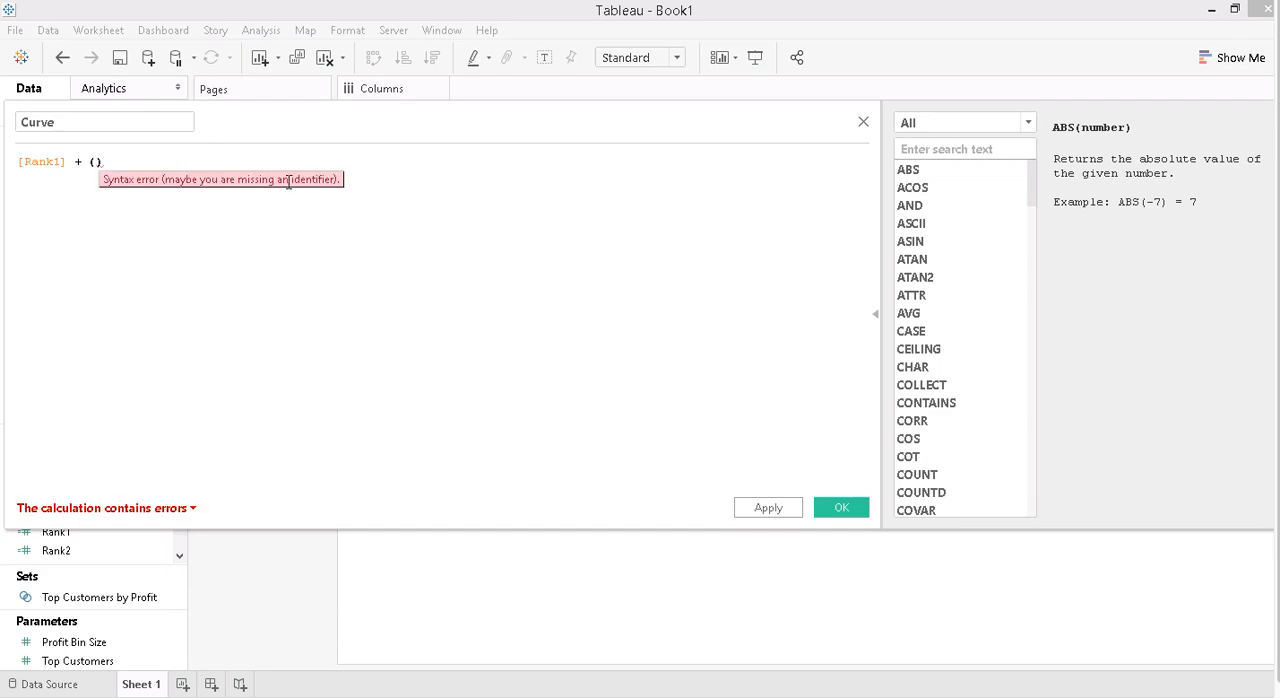
text((rank)
key(Down)
key(Down)
key(Down)
key(Down)
key(Down)
key(Down)
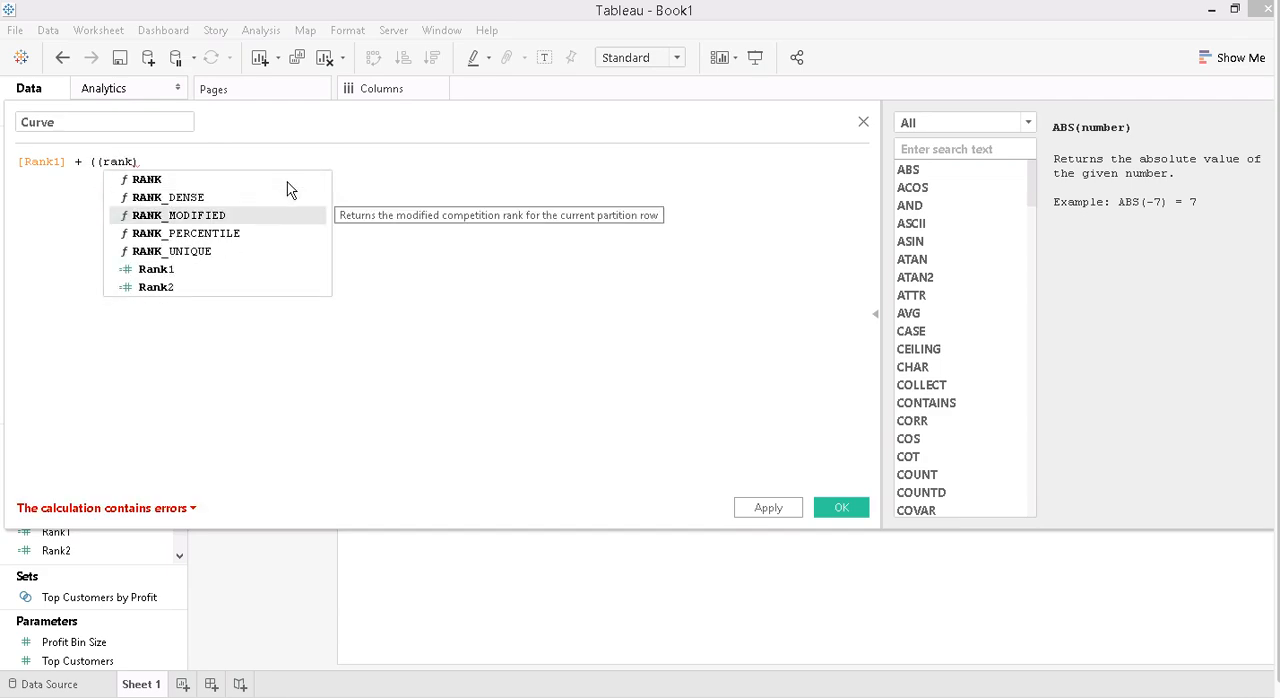
key(Return)
- Complete the Curve formula as [Rank1] + (([Rank2]-[Rank1])*[sigmoid]) and save the calculated field
text(-rank)
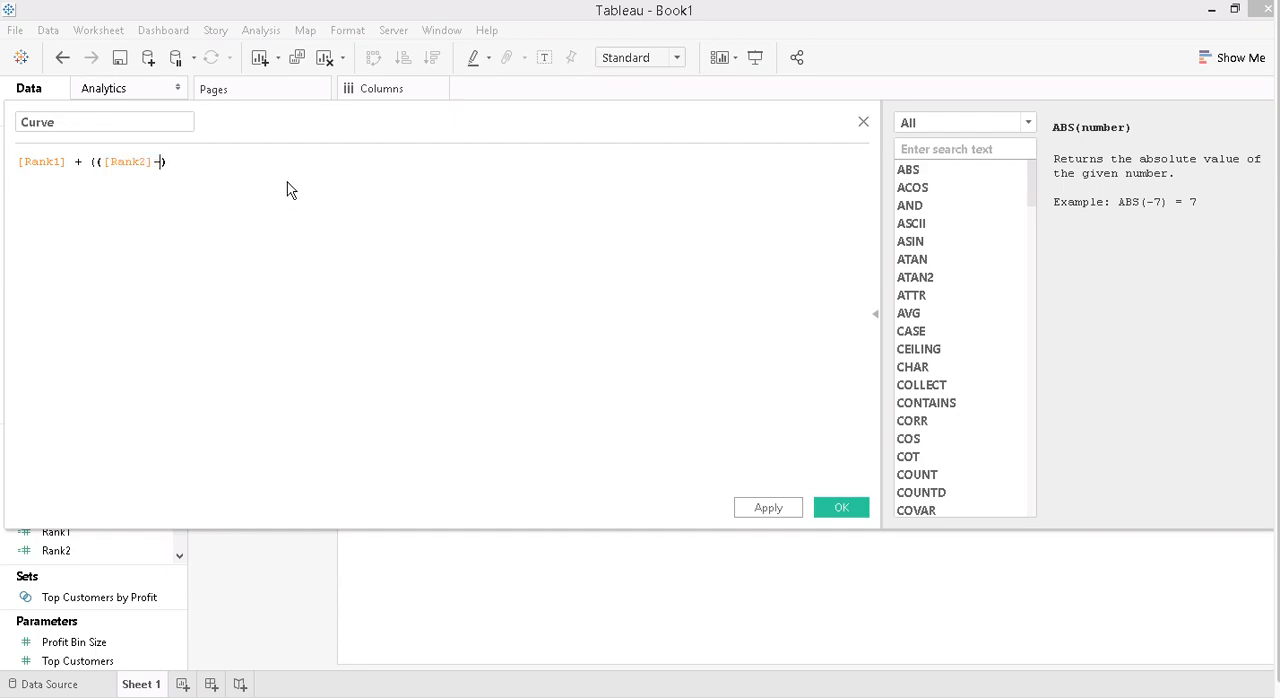
key(Down)
key(Down)
key(Down)
key(Down)
key(Down)
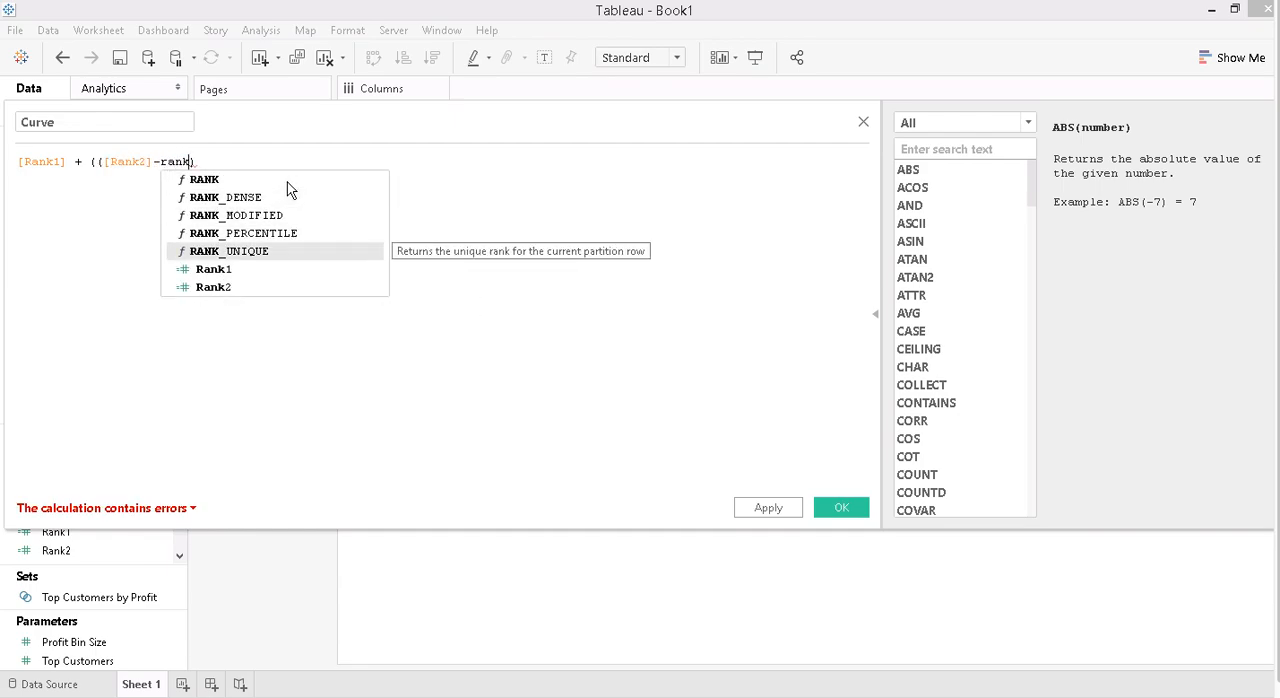
key(Return)
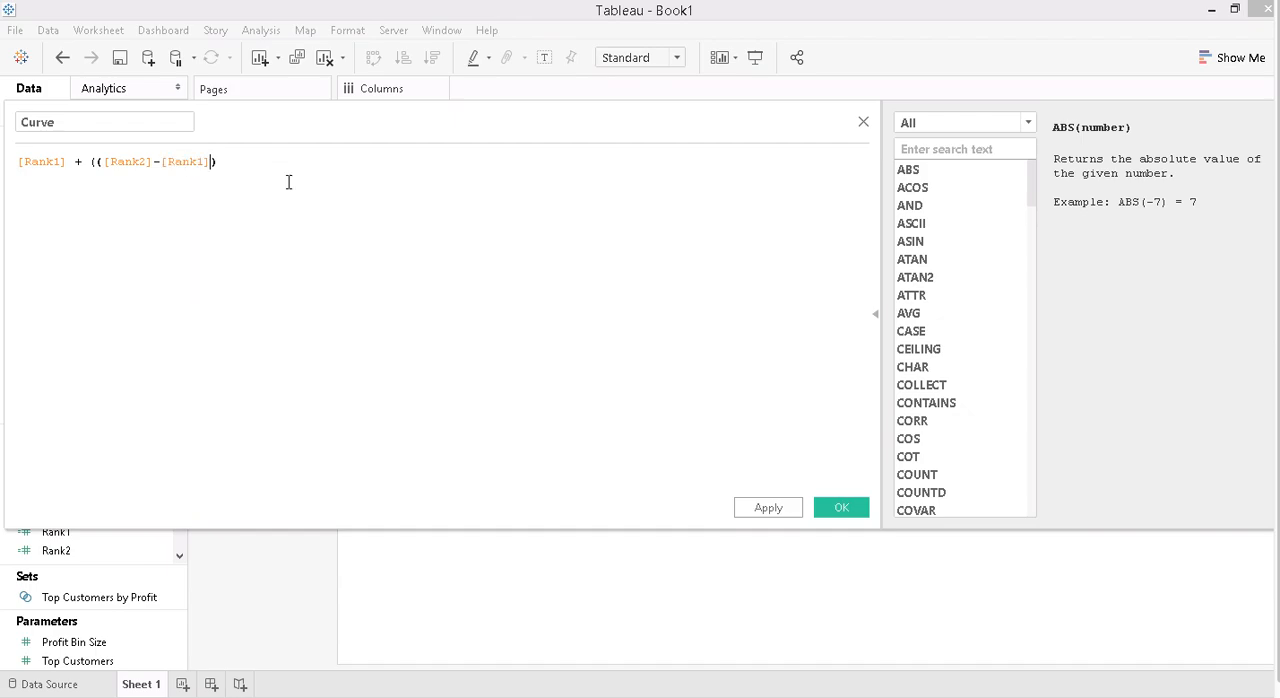
text(*sig)
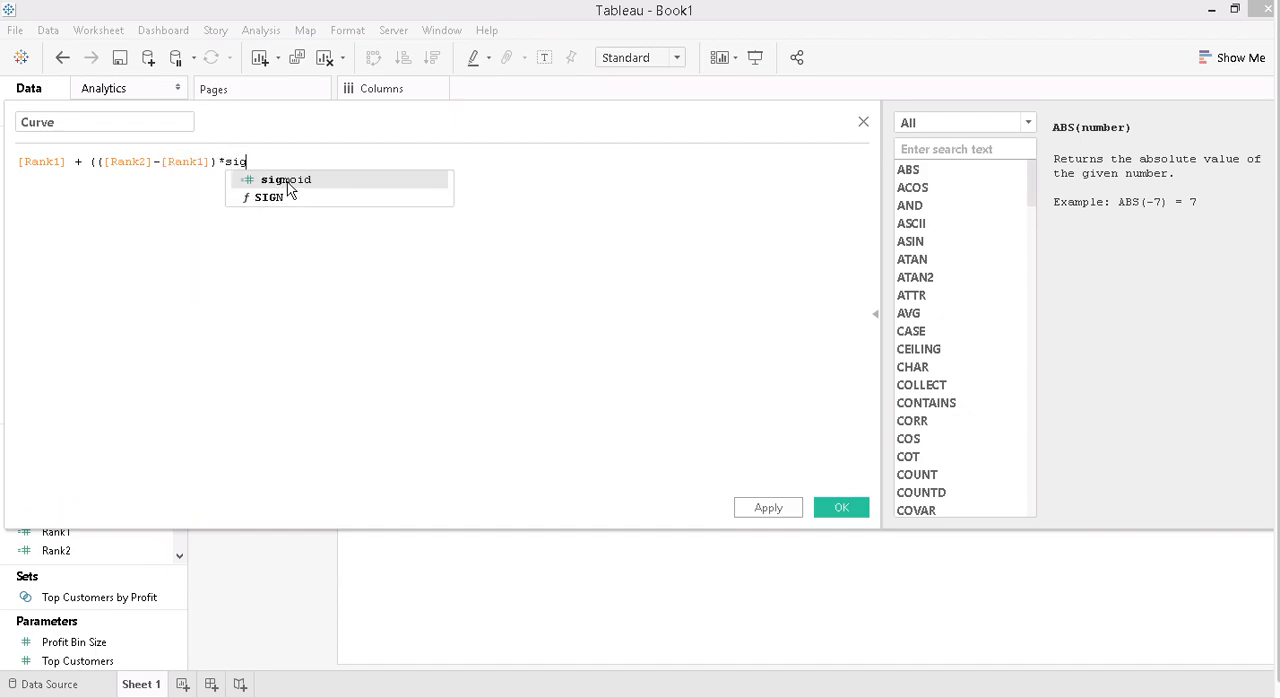
click(289, 188)
text())
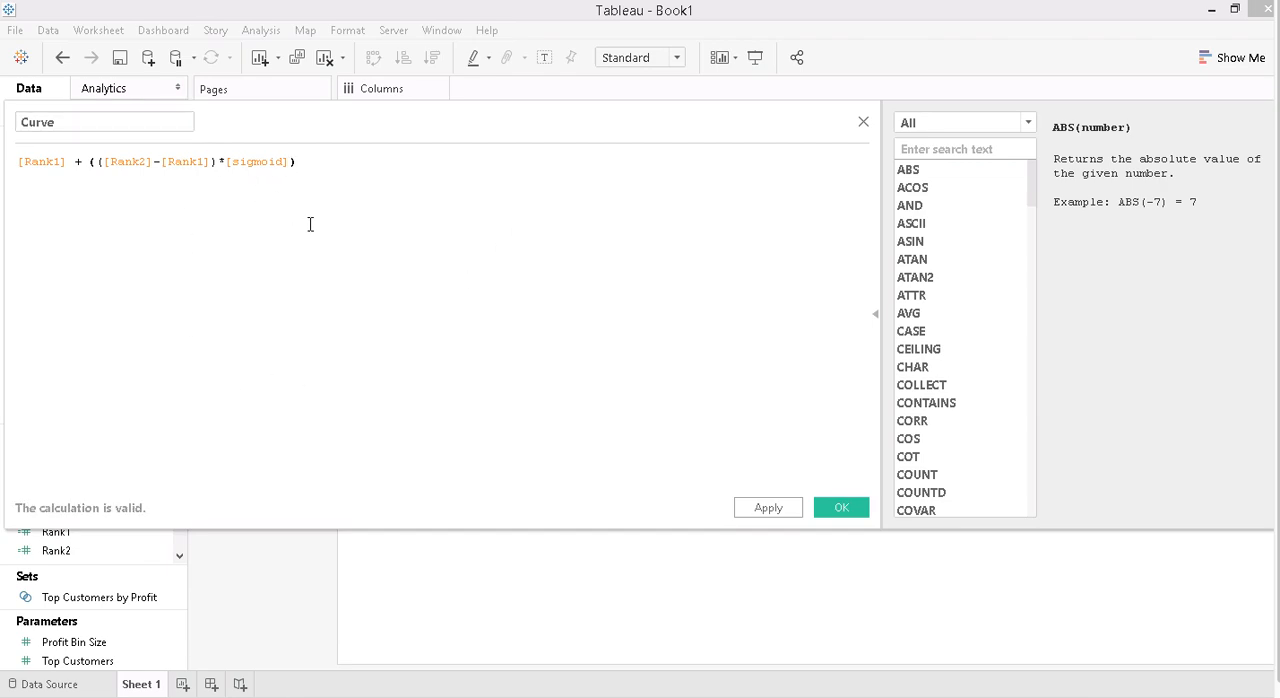
click(840, 508)
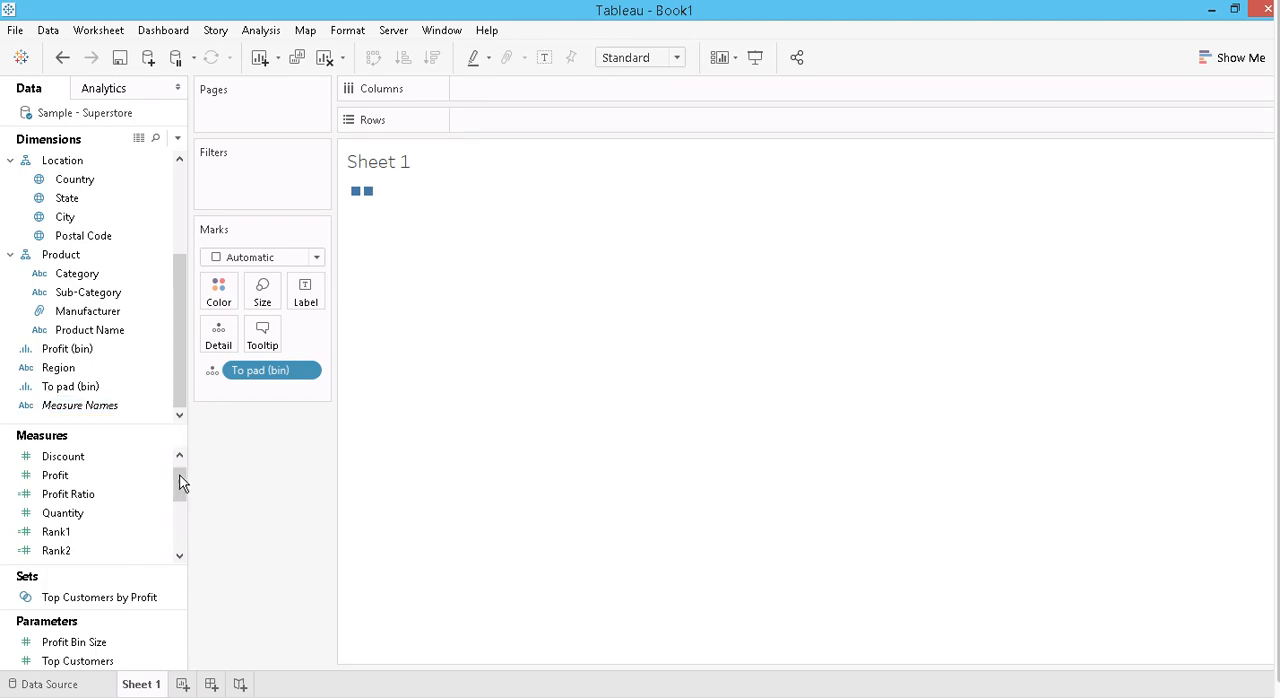
drag(180, 486, 180, 523)
click(60, 480)
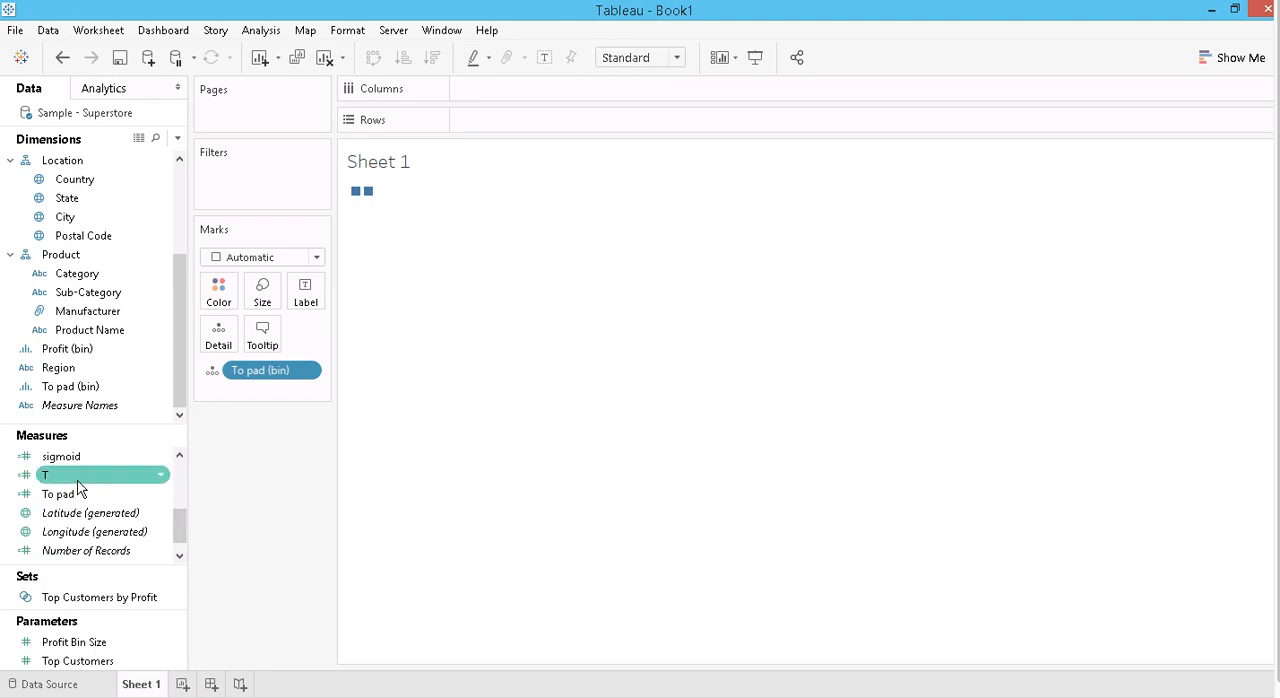
click(201, 484)
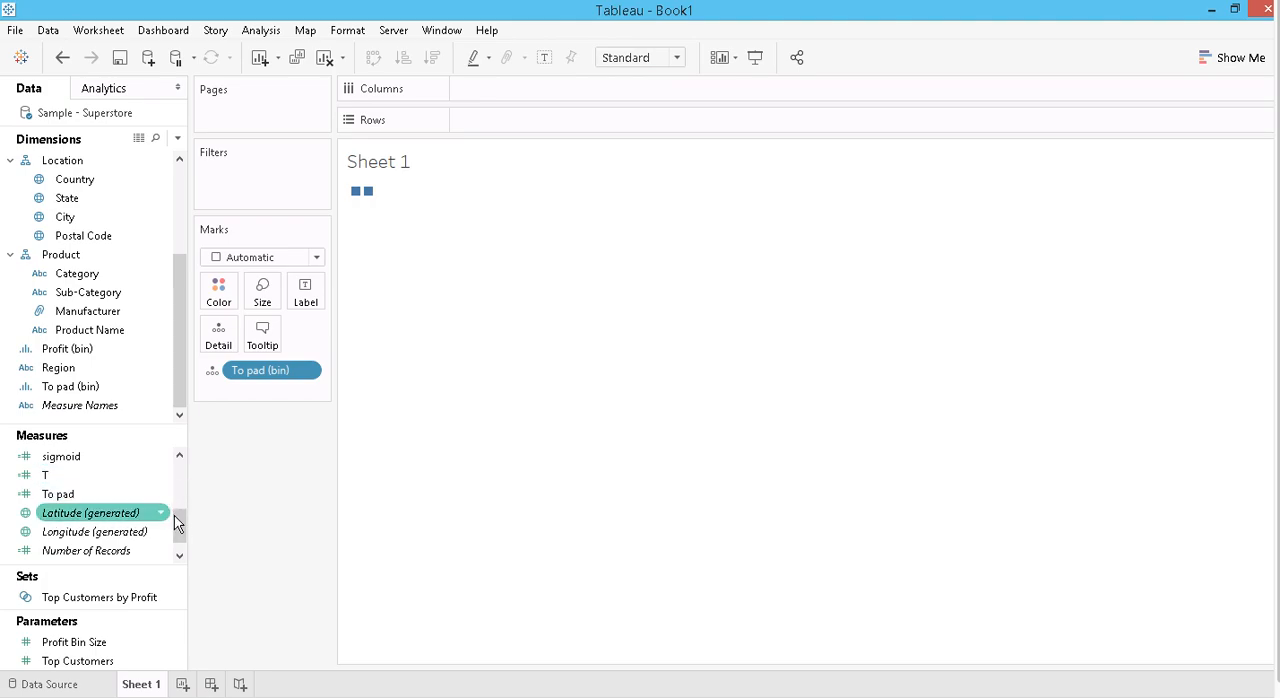
scroll(180, 507, up, 2)
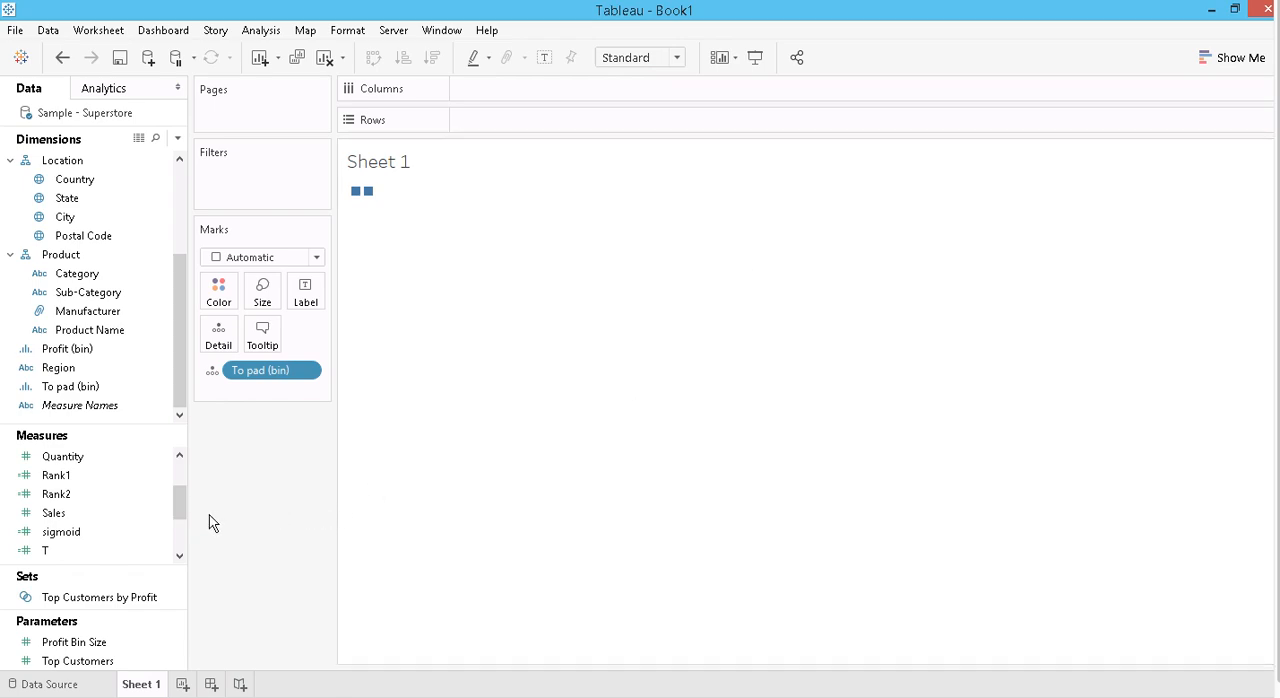
drag(178, 512, 175, 474)
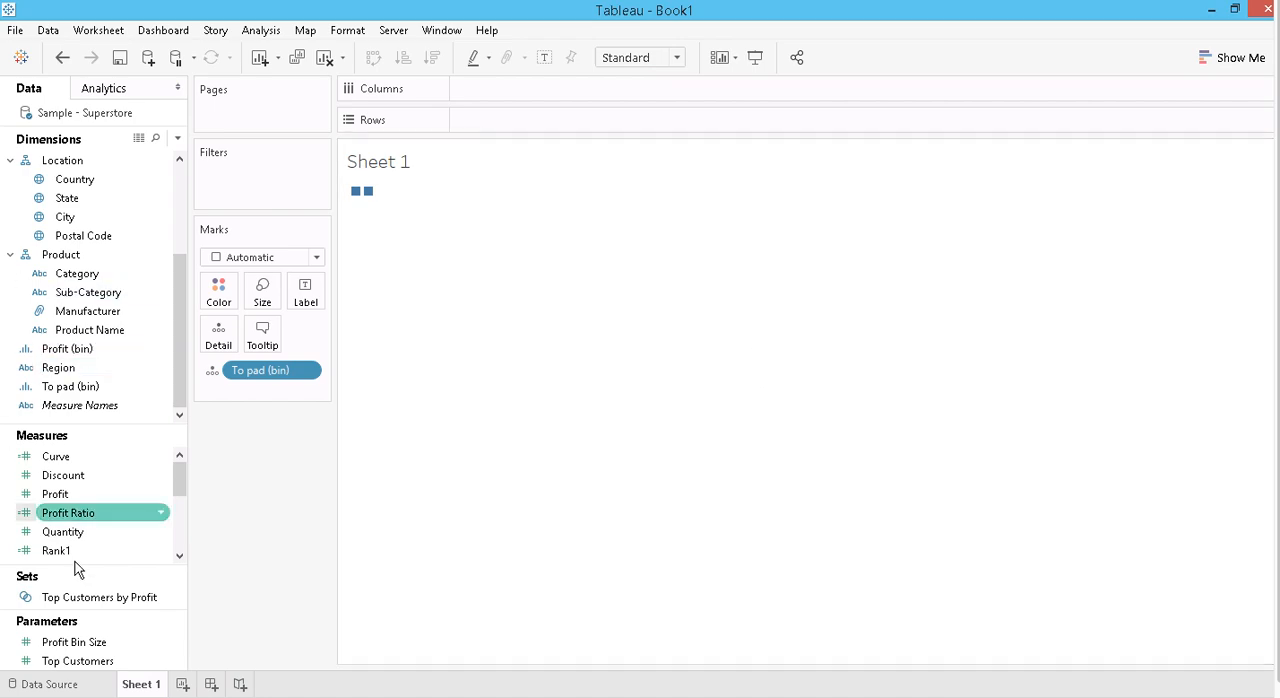
- Place the measure T on Columns and set its table calculation to compute using To pad (bin)
drag(179, 488, 160, 597)
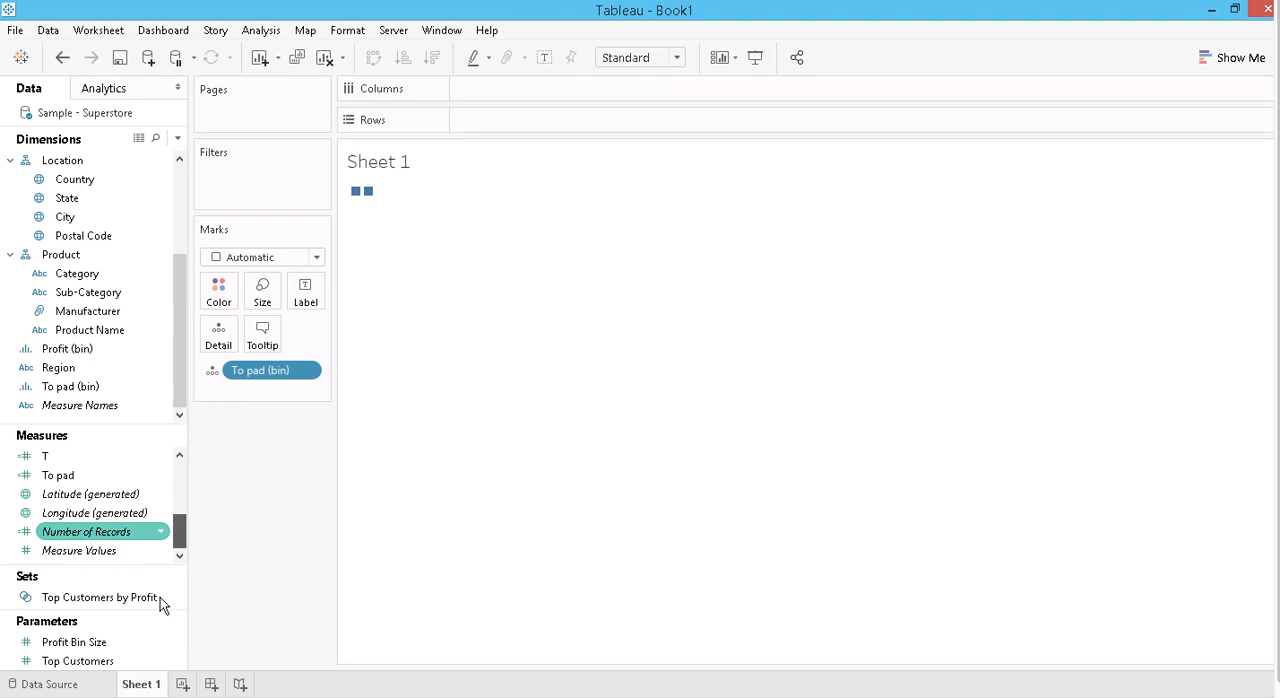
mouse_move(45, 462)
mouse_down()
mouse_move(271, 386)
mouse_move(474, 97)
mouse_up()
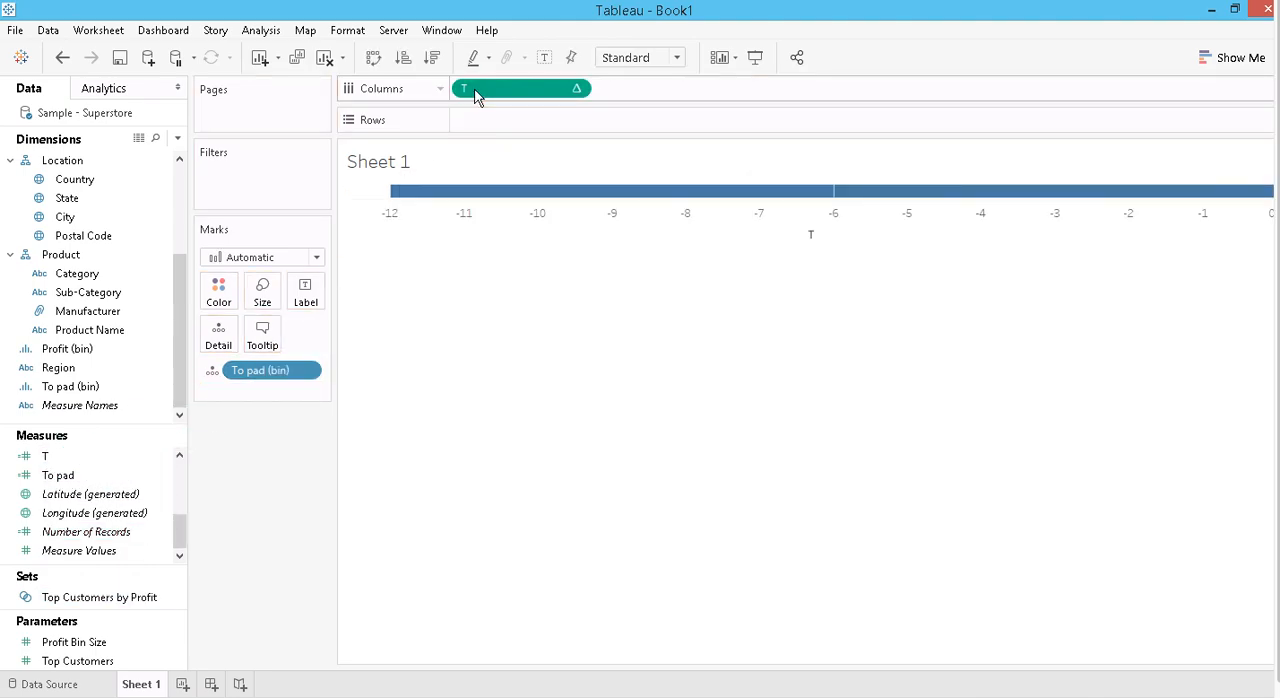
click(576, 89)
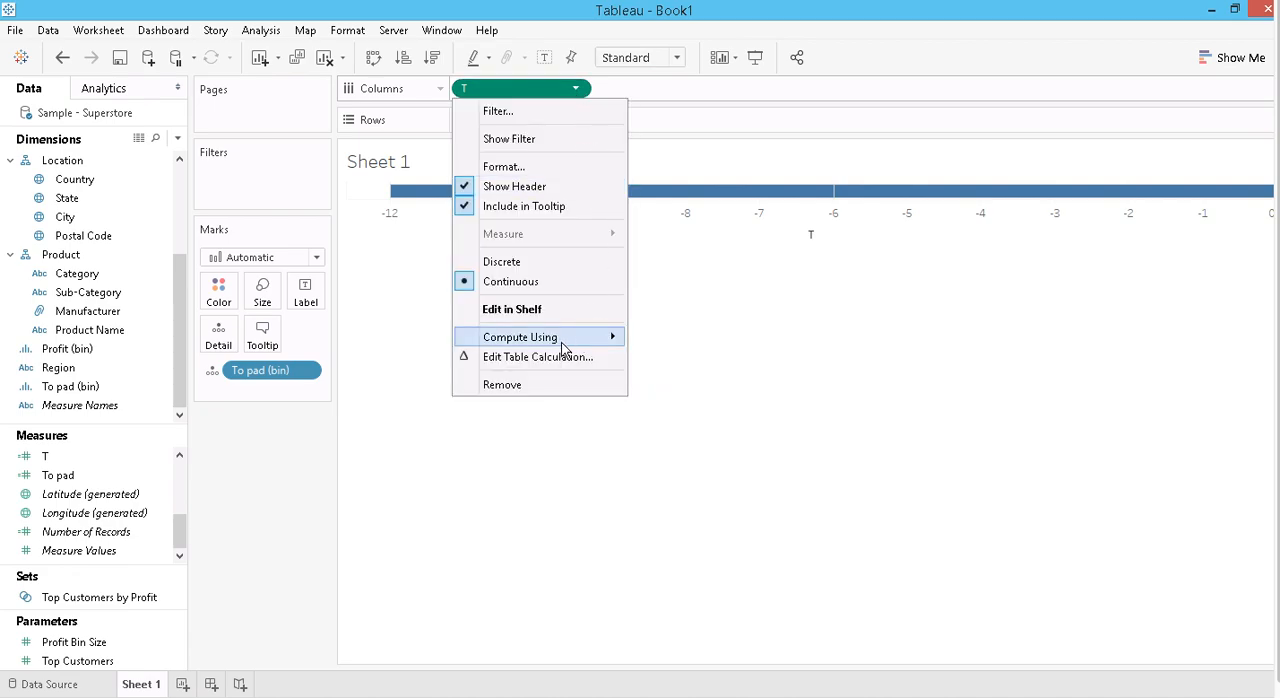
mouse_move(565, 341)
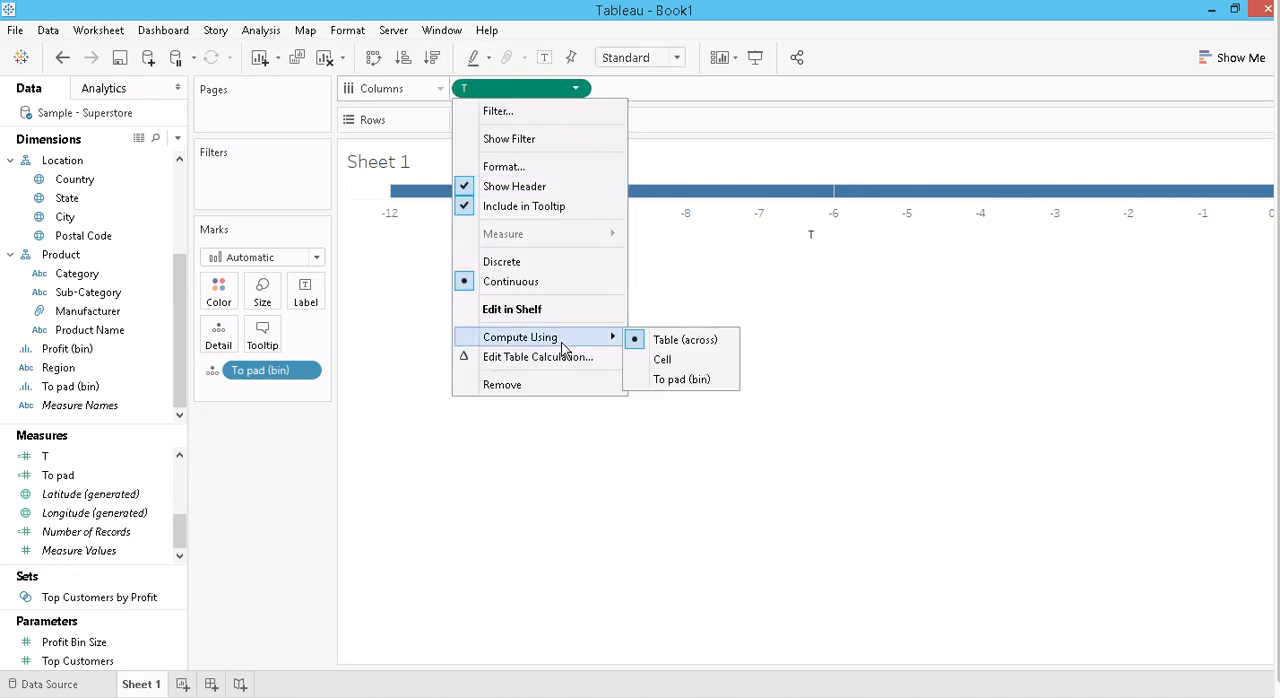
click(689, 382)
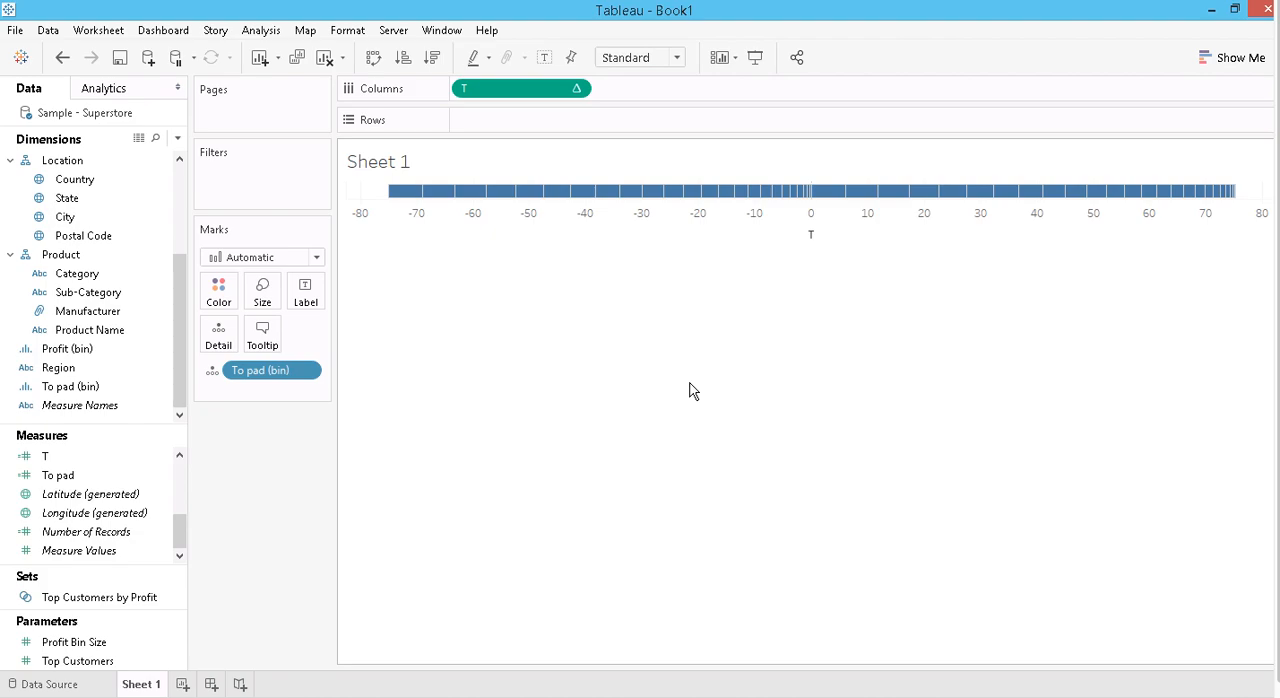
- Collapse the Location, Order and Customer groups, and add Category and Region to Detail on the Marks card
click(12, 161)
scroll(43, 248, up, 2)
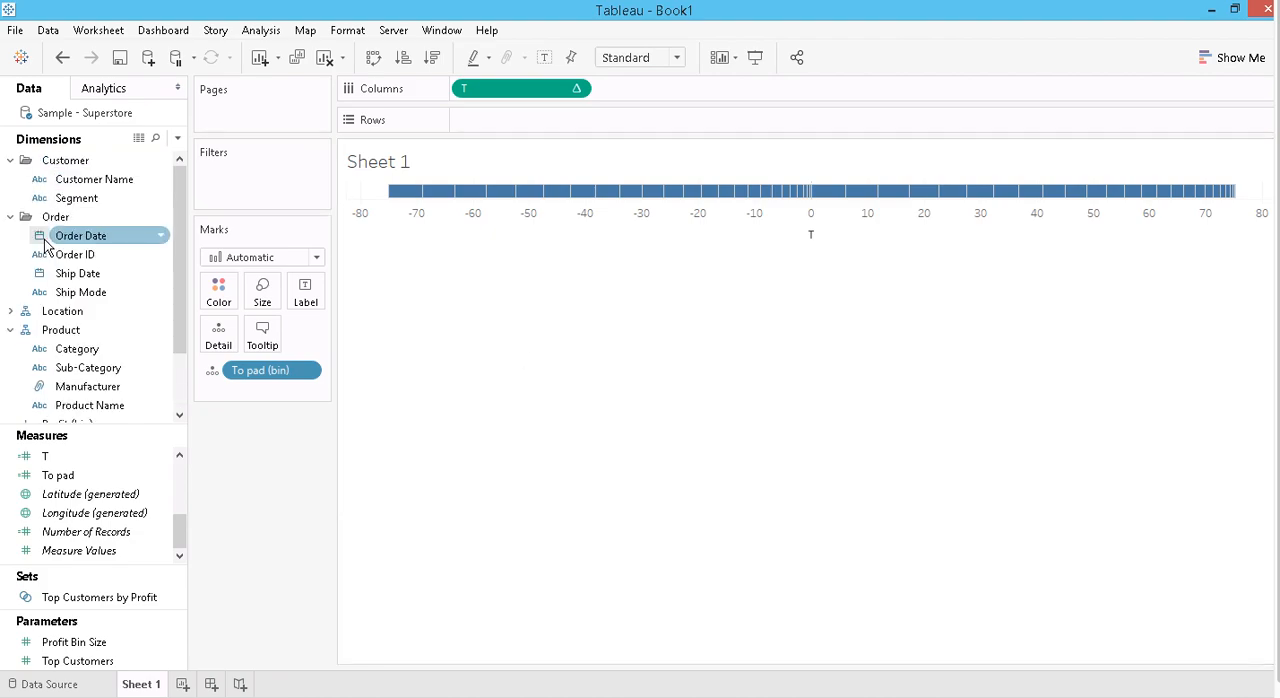
click(10, 216)
click(11, 161)
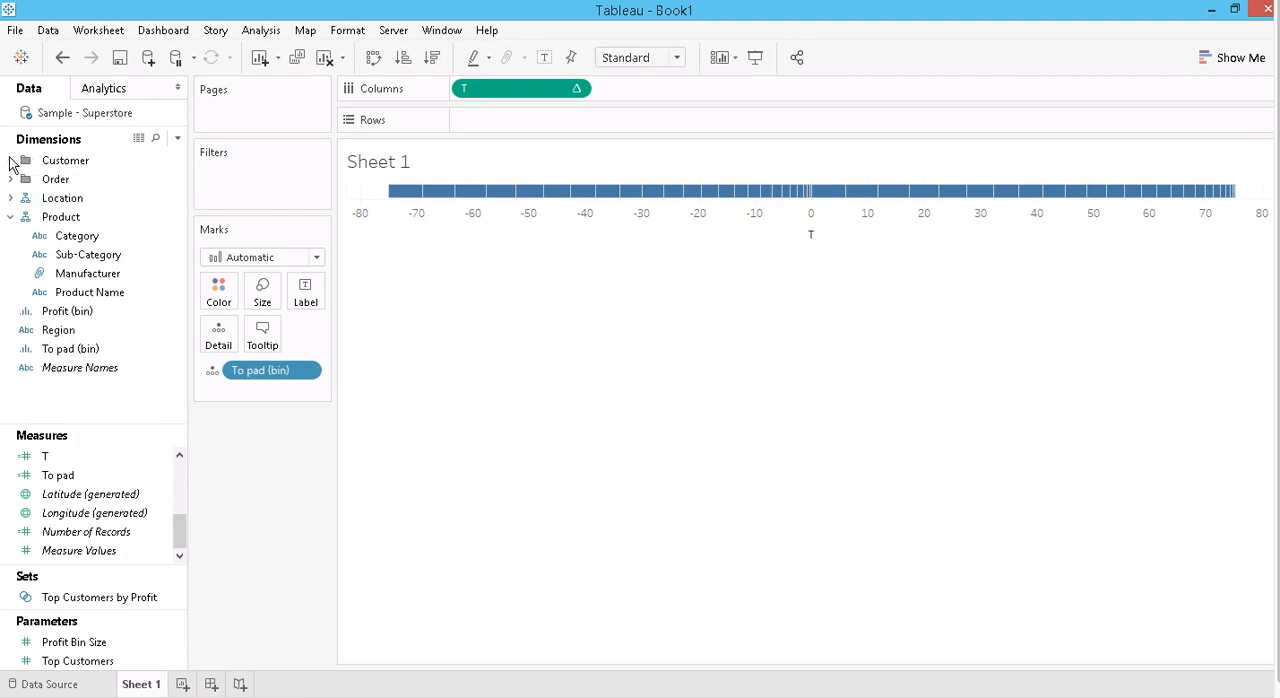
drag(82, 242, 218, 342)
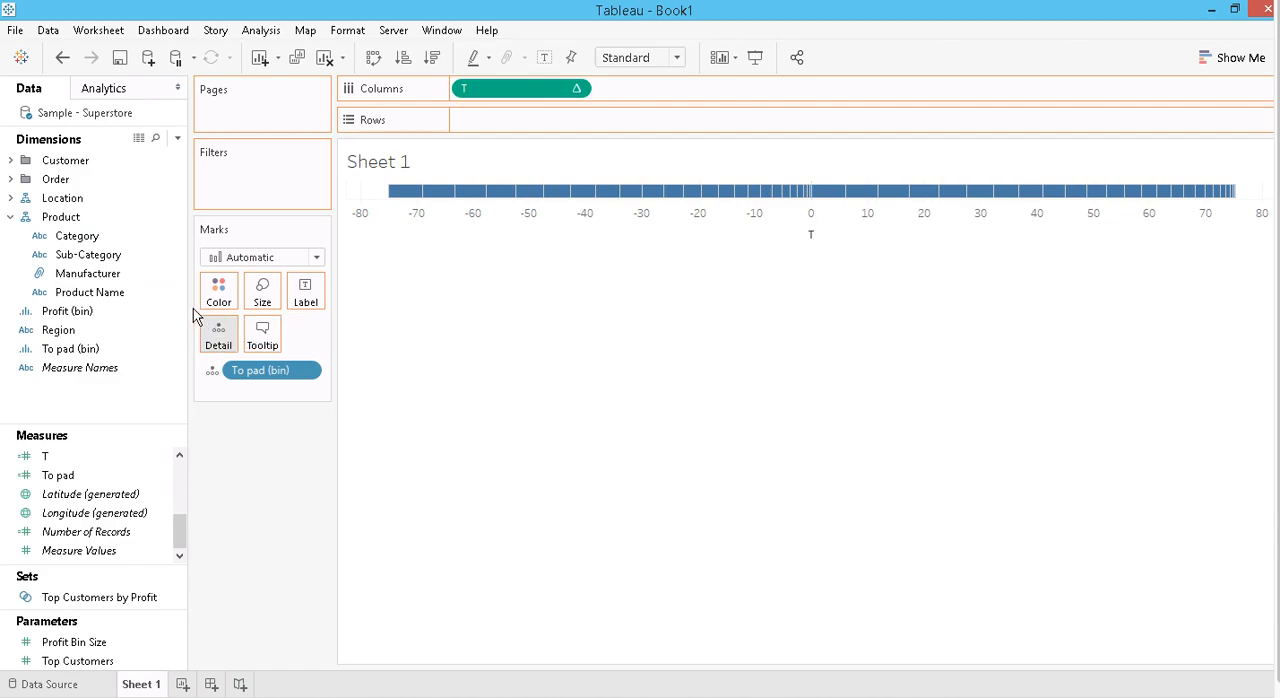
drag(60, 337, 220, 340)
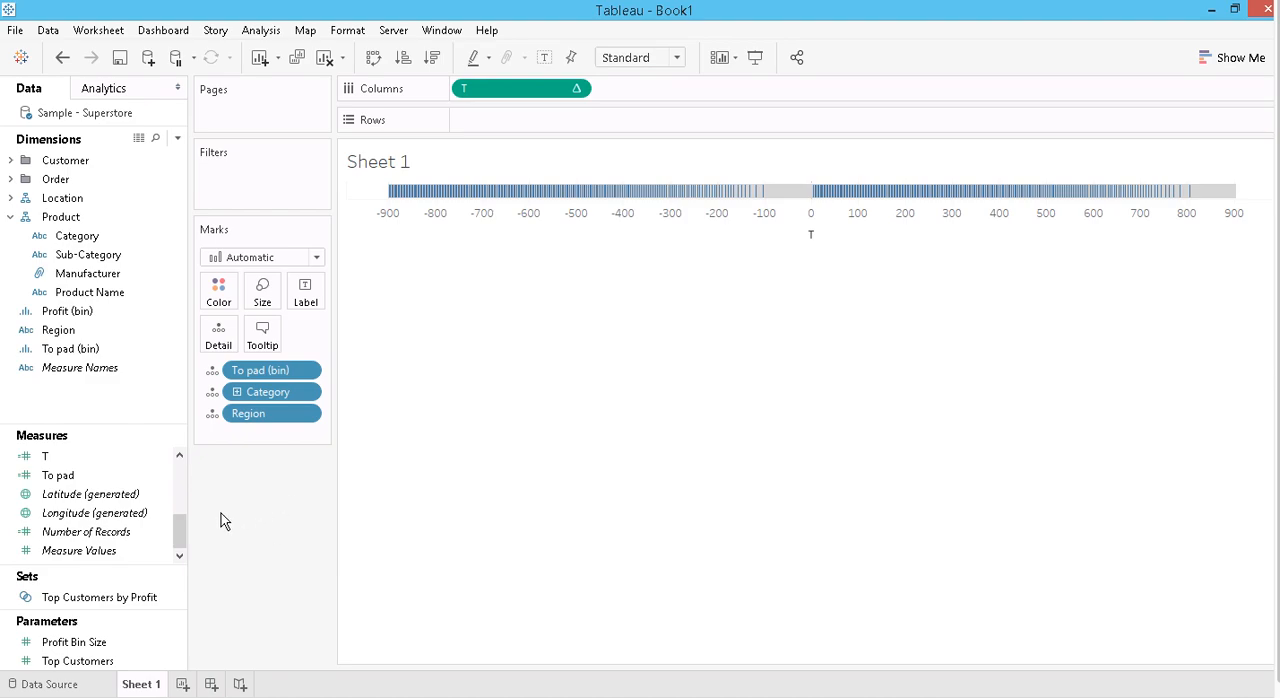
- Place the Curve measure on Rows and change the mark type to Circle
click(60, 535)
drag(178, 523, 181, 475)
drag(100, 458, 477, 123)
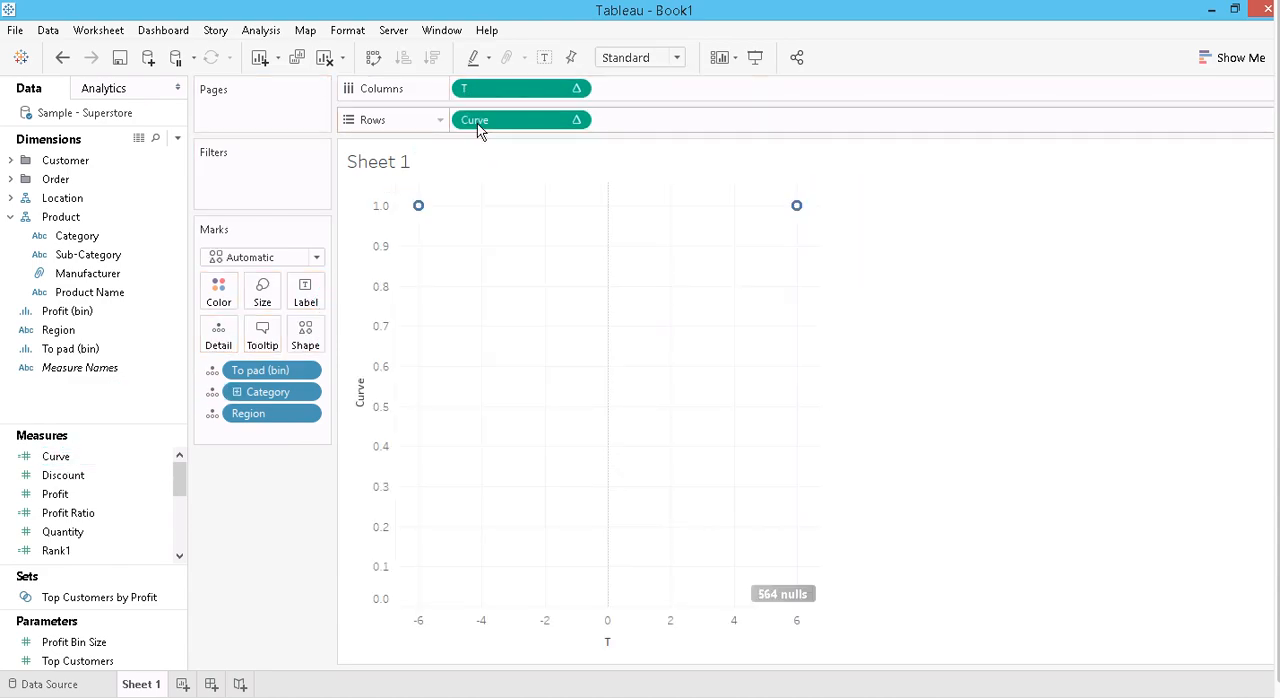
click(316, 257)
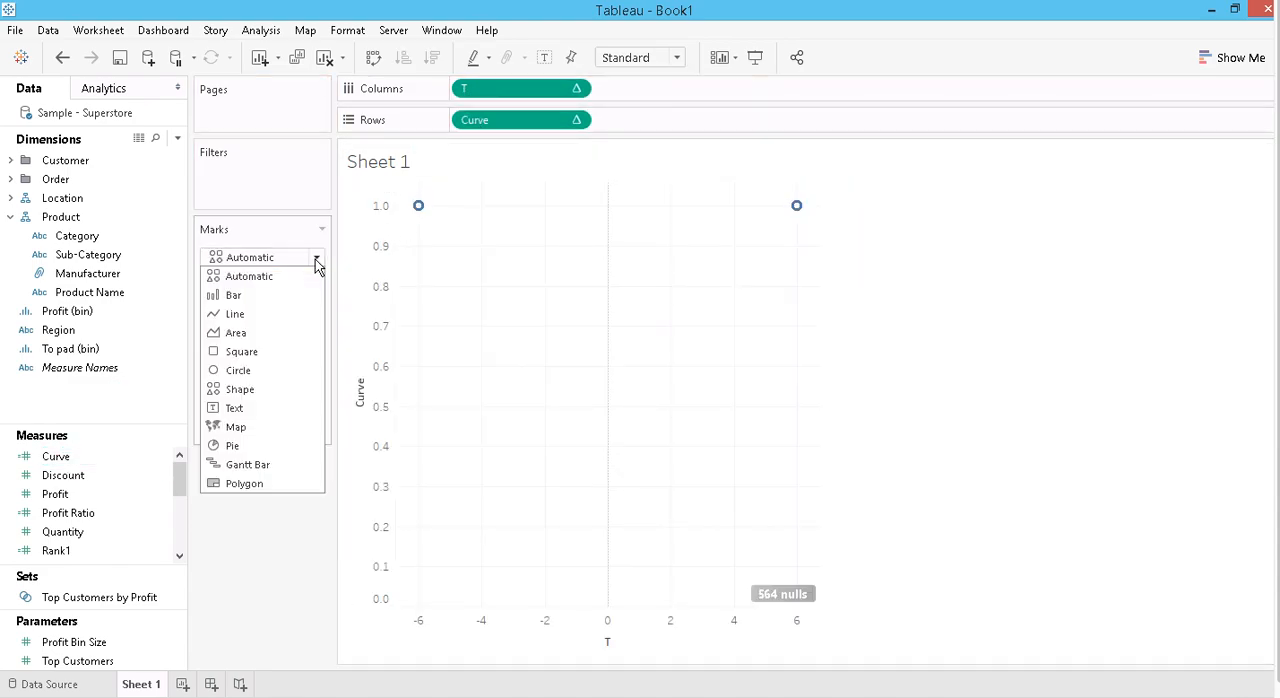
click(238, 372)
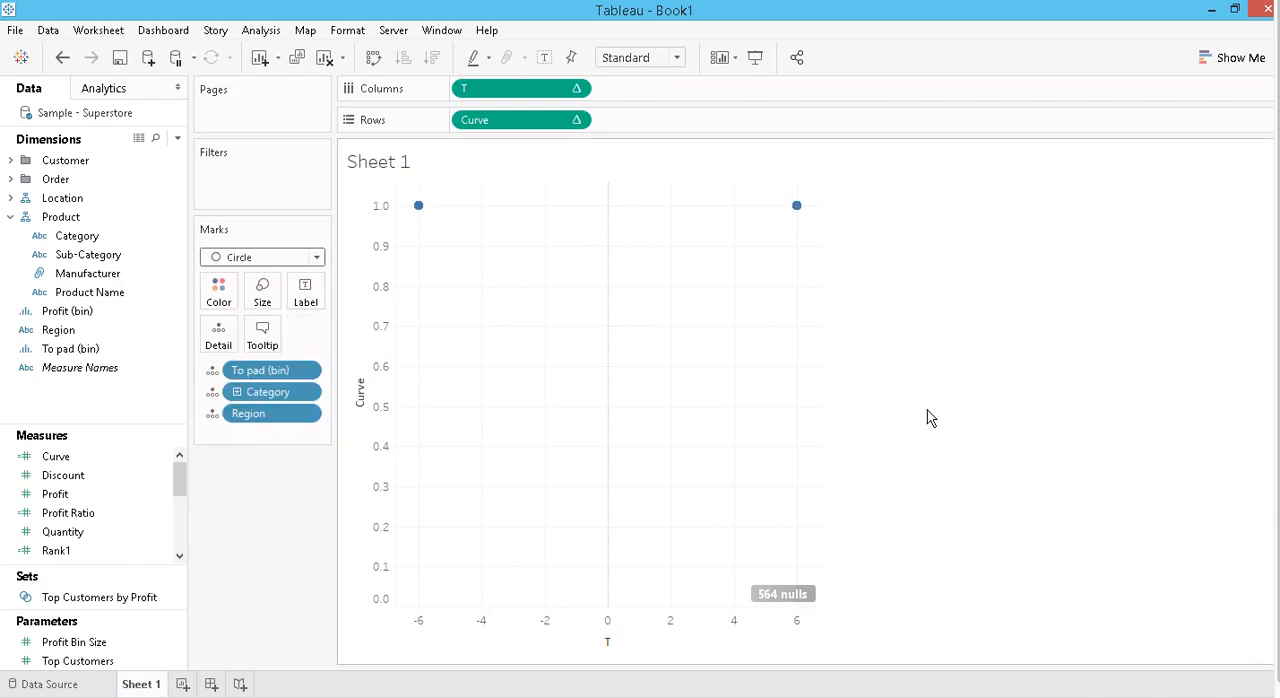
- Edit Curve's table calculation so nested Rank1 computes using the specific dimensions Category, Region and To pad (bin)
click(576, 121)
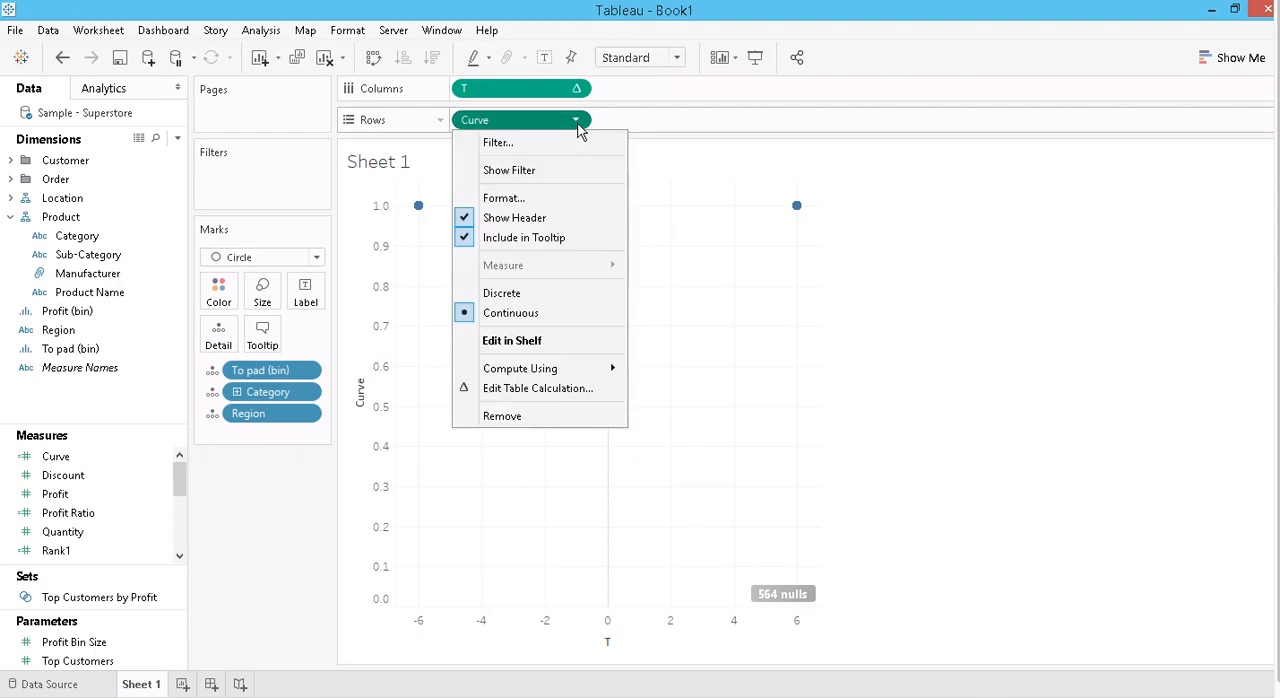
click(549, 390)
click(777, 249)
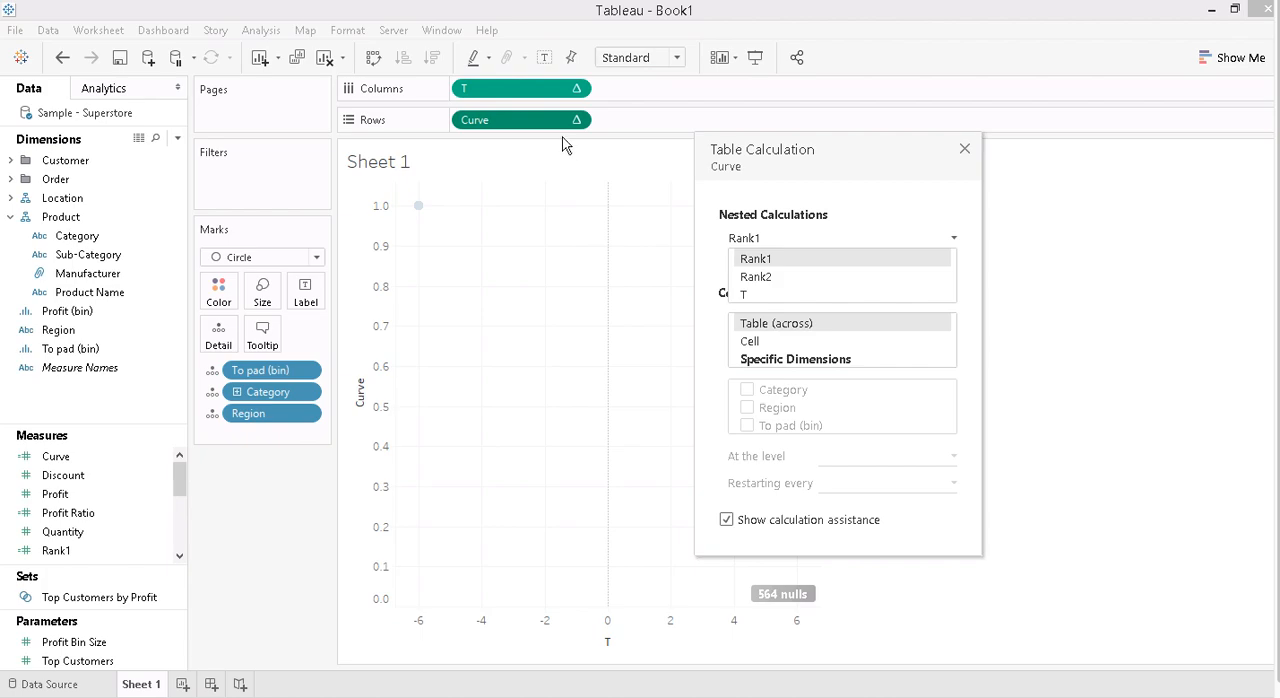
click(767, 259)
click(826, 360)
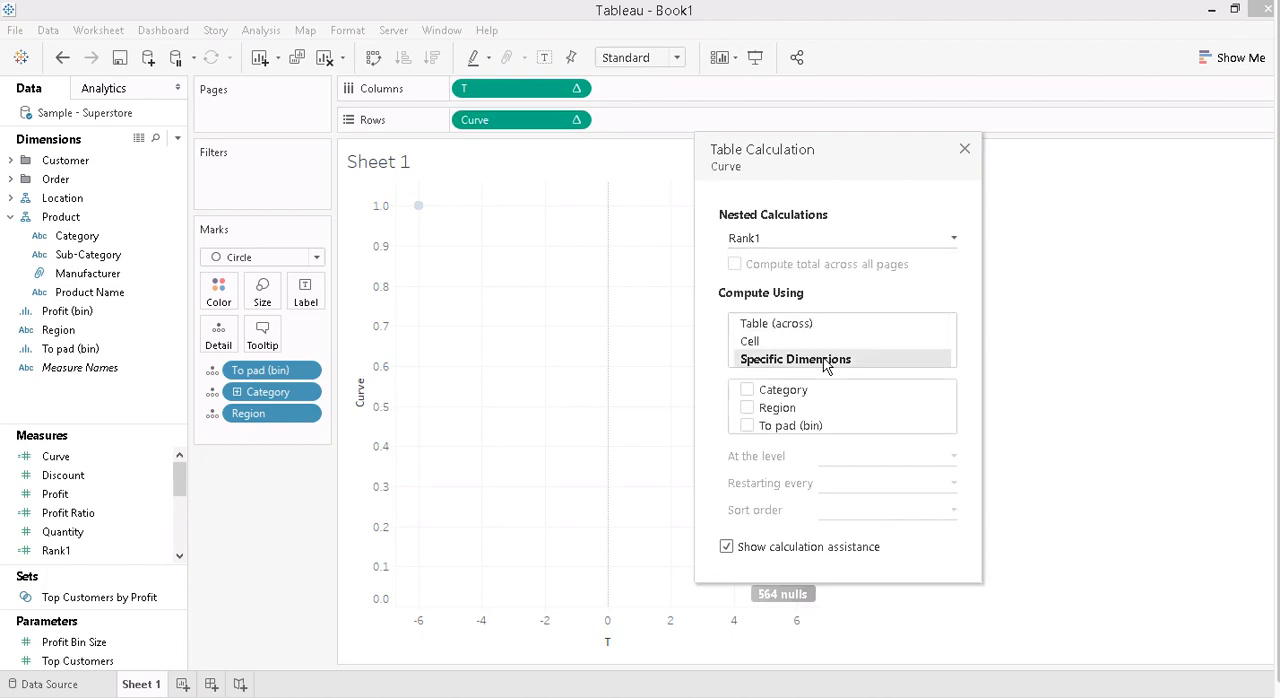
click(747, 389)
click(747, 407)
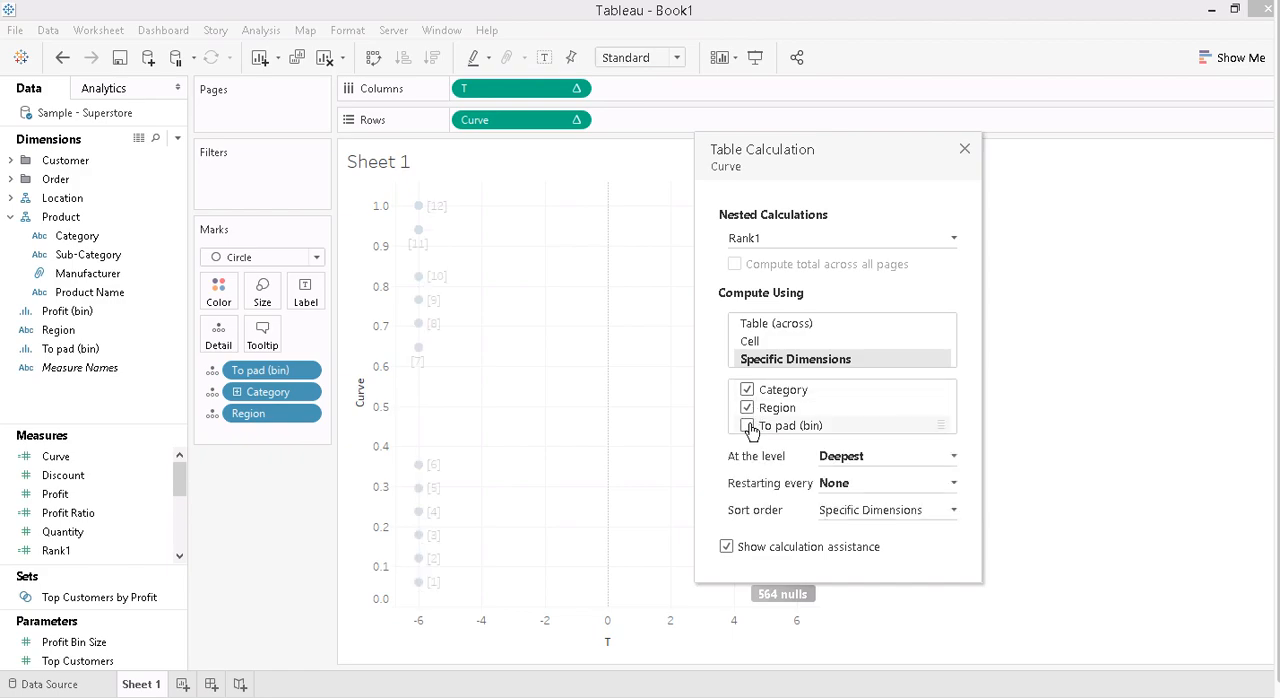
click(747, 425)
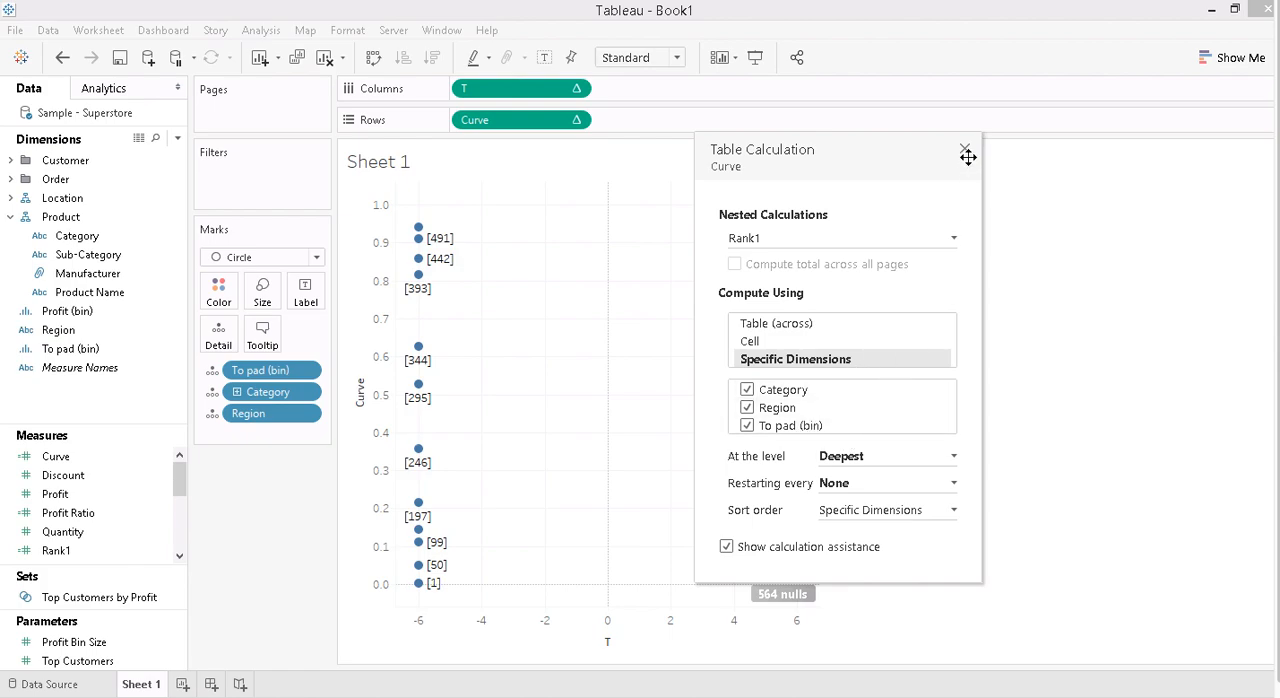
- Set nested Rank2 to compute using specific dimensions in the order Region, Category, To pad (bin)
click(836, 236)
click(772, 278)
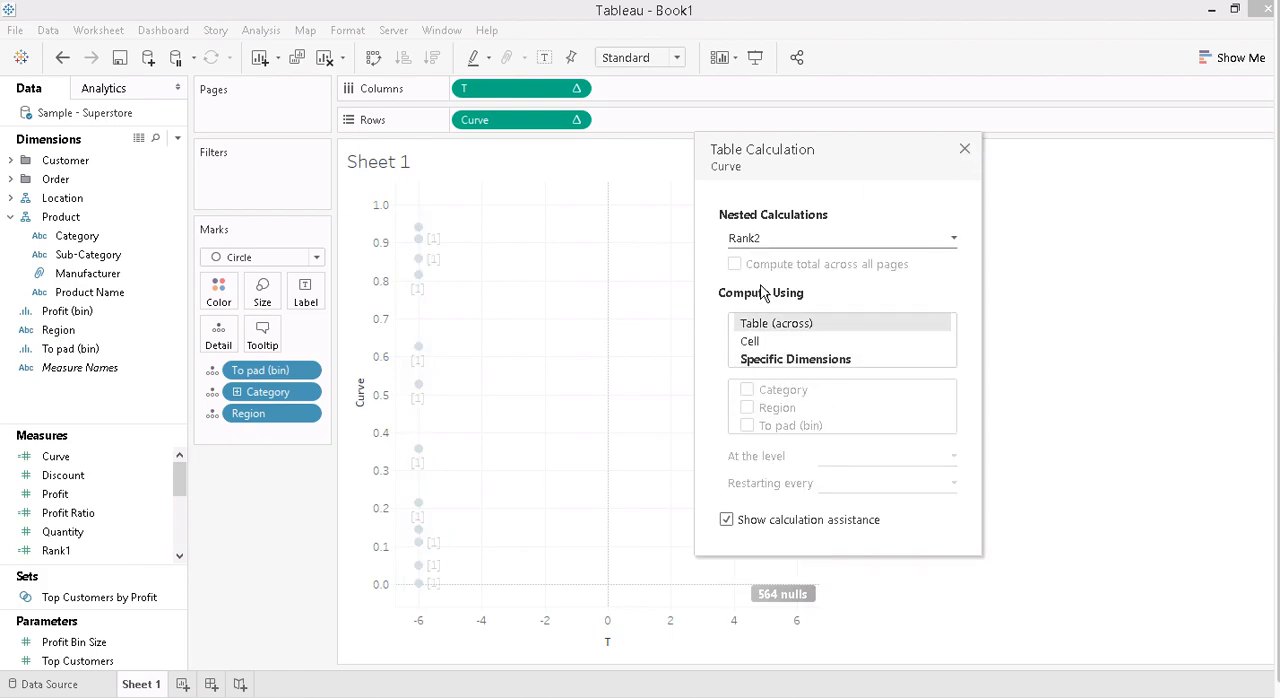
click(770, 358)
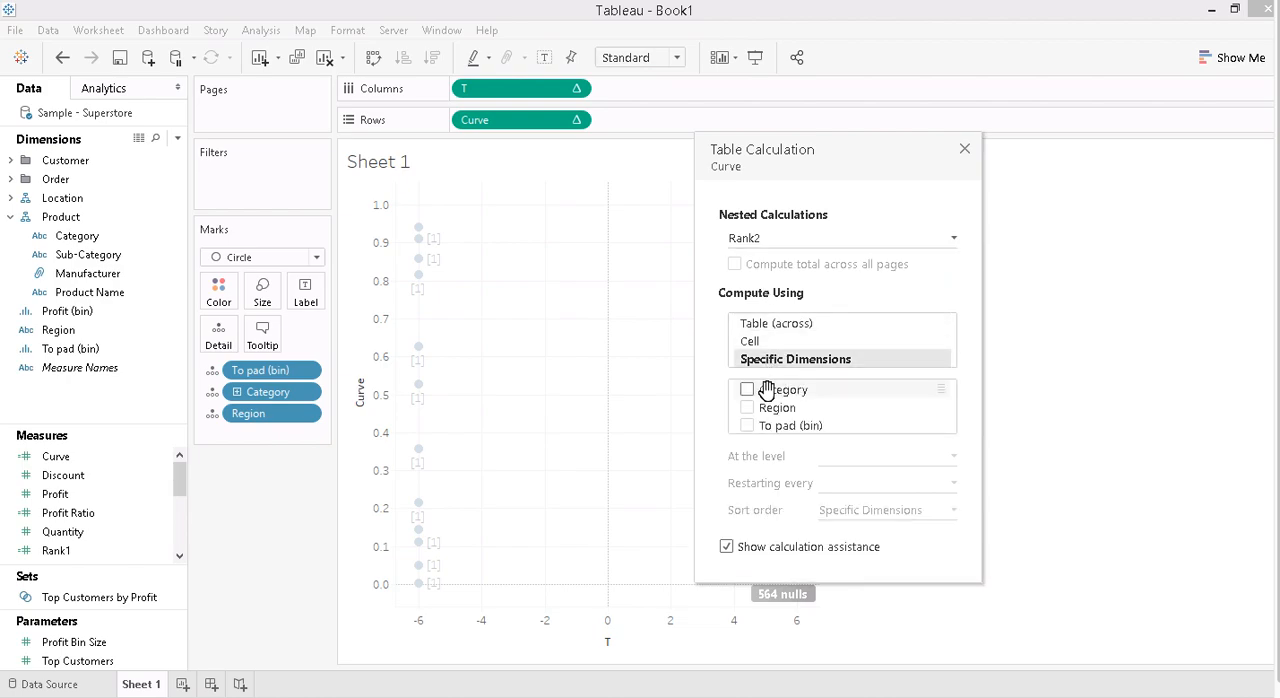
click(747, 390)
click(747, 408)
click(747, 426)
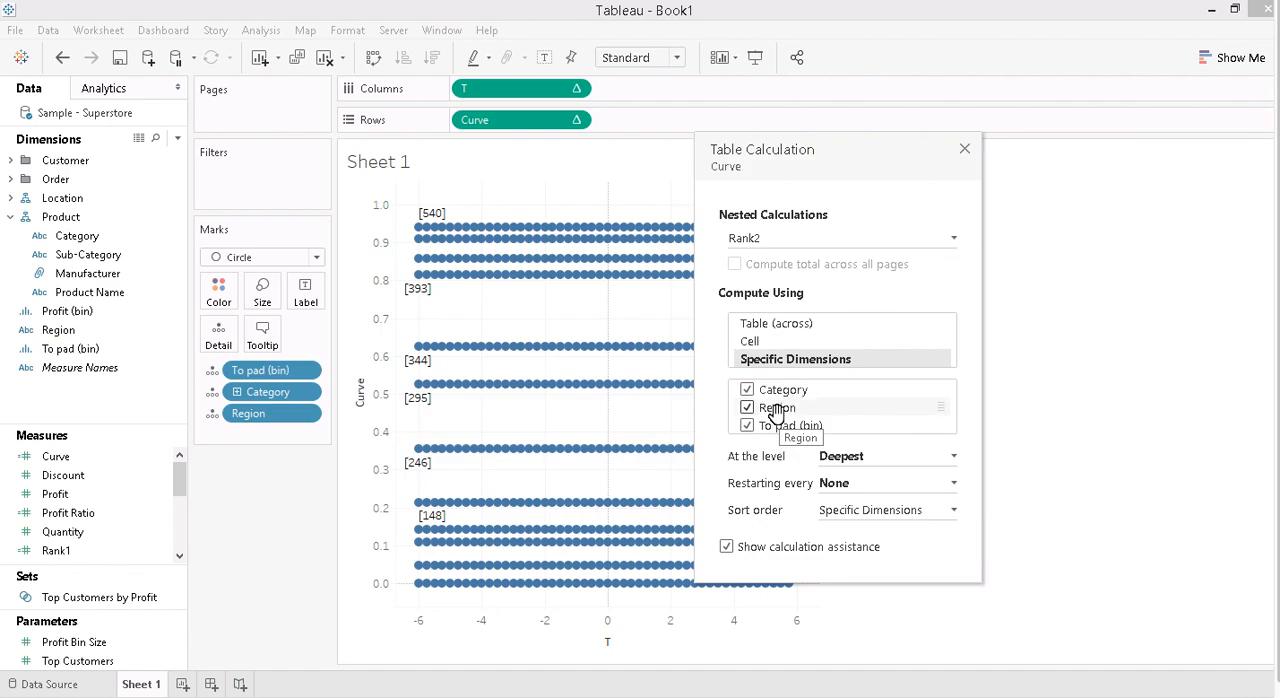
drag(777, 412, 778, 383)
- Review the compute-using settings of the nested calculations Rank1, Rank2 and T, and close Curve's table calculation settings
click(760, 239)
click(781, 258)
click(758, 242)
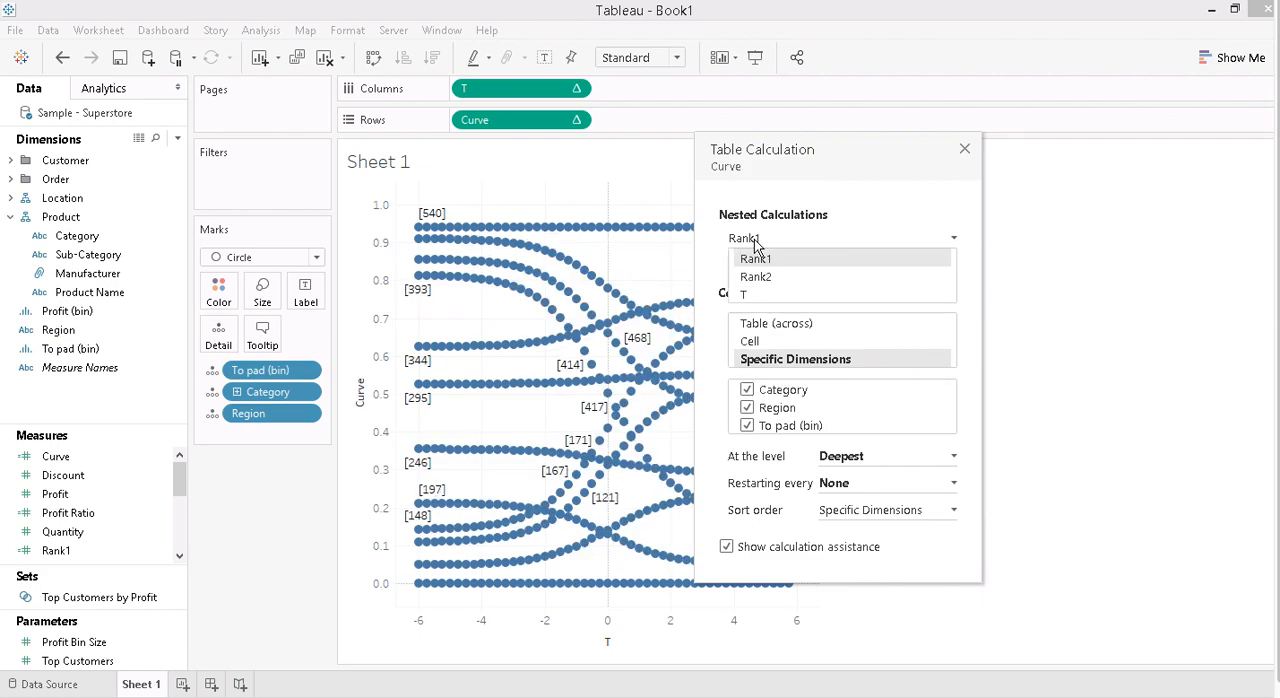
click(784, 276)
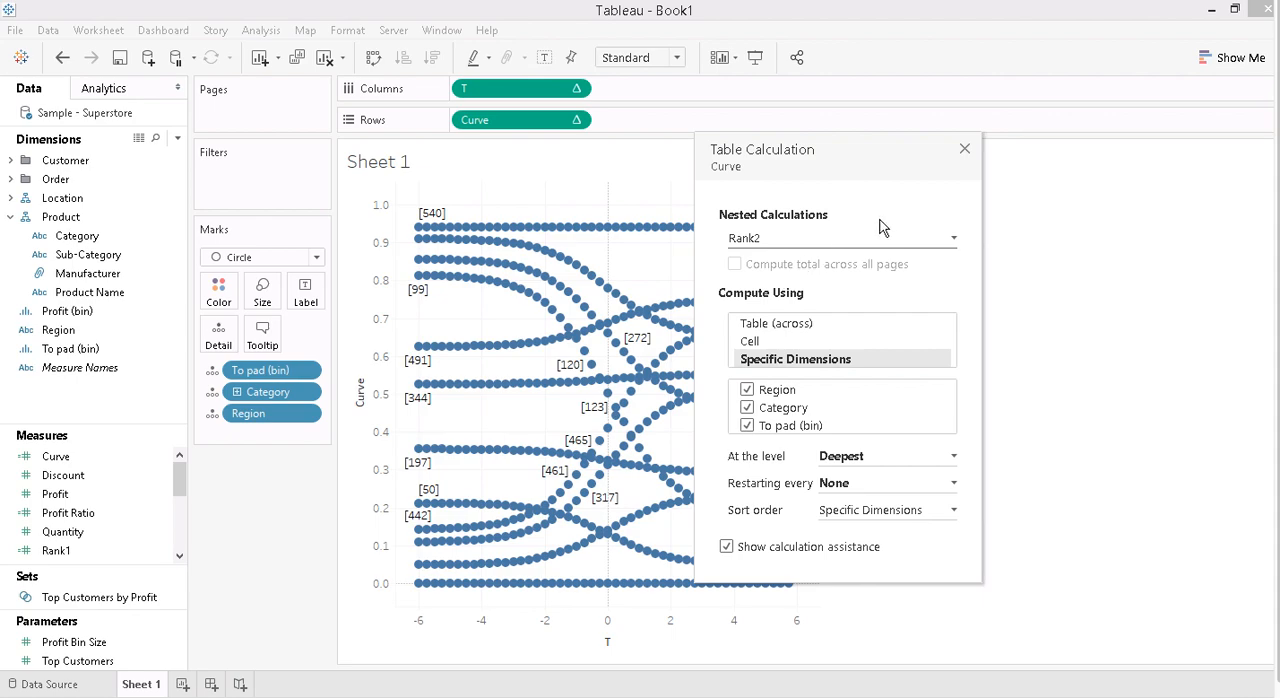
drag(963, 154, 920, 175)
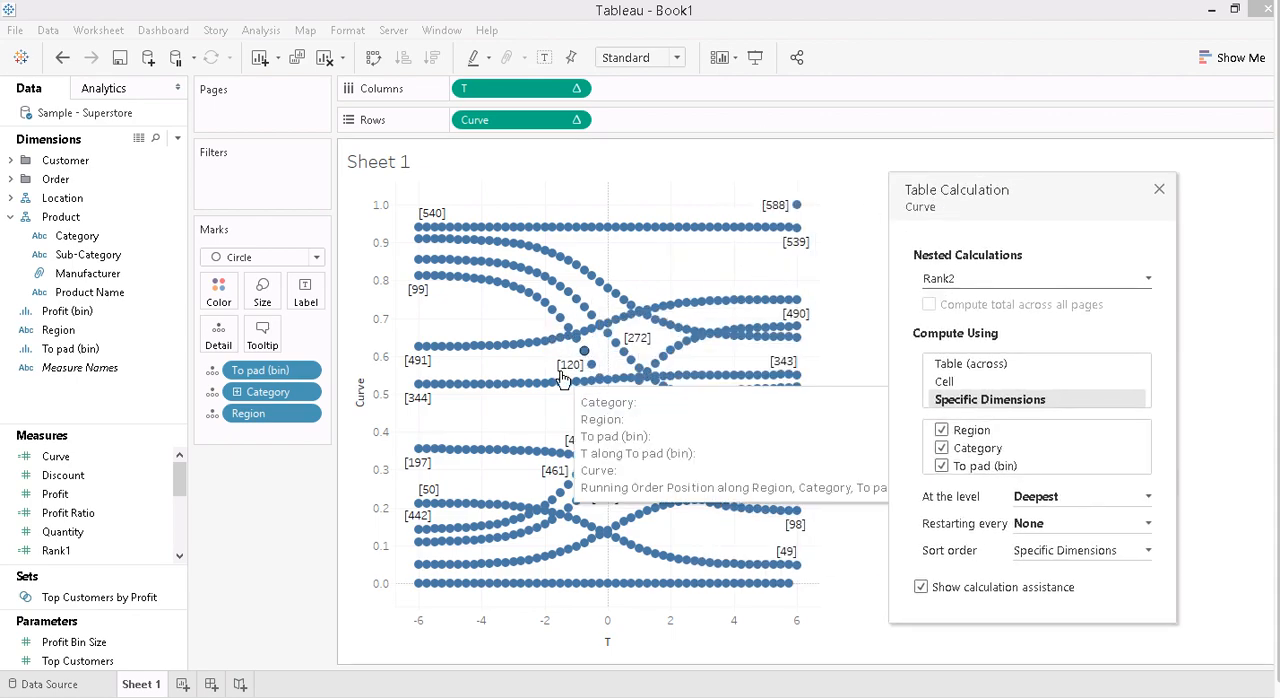
click(946, 282)
click(978, 335)
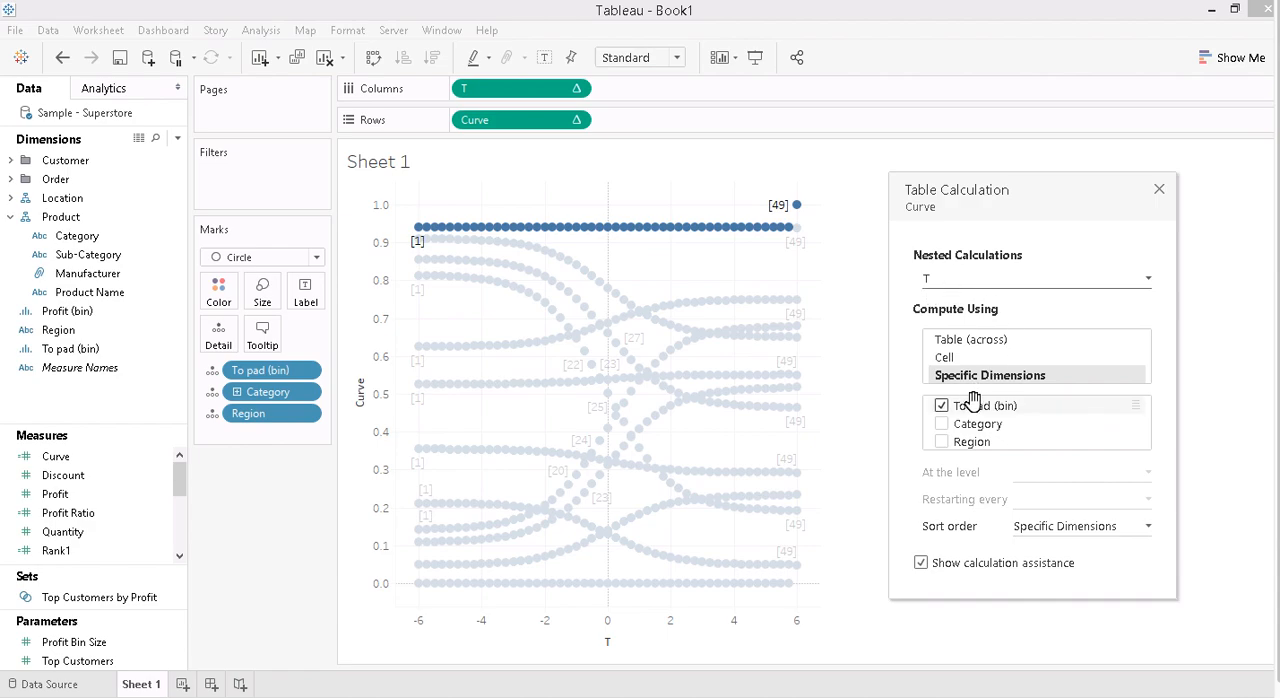
click(1159, 190)
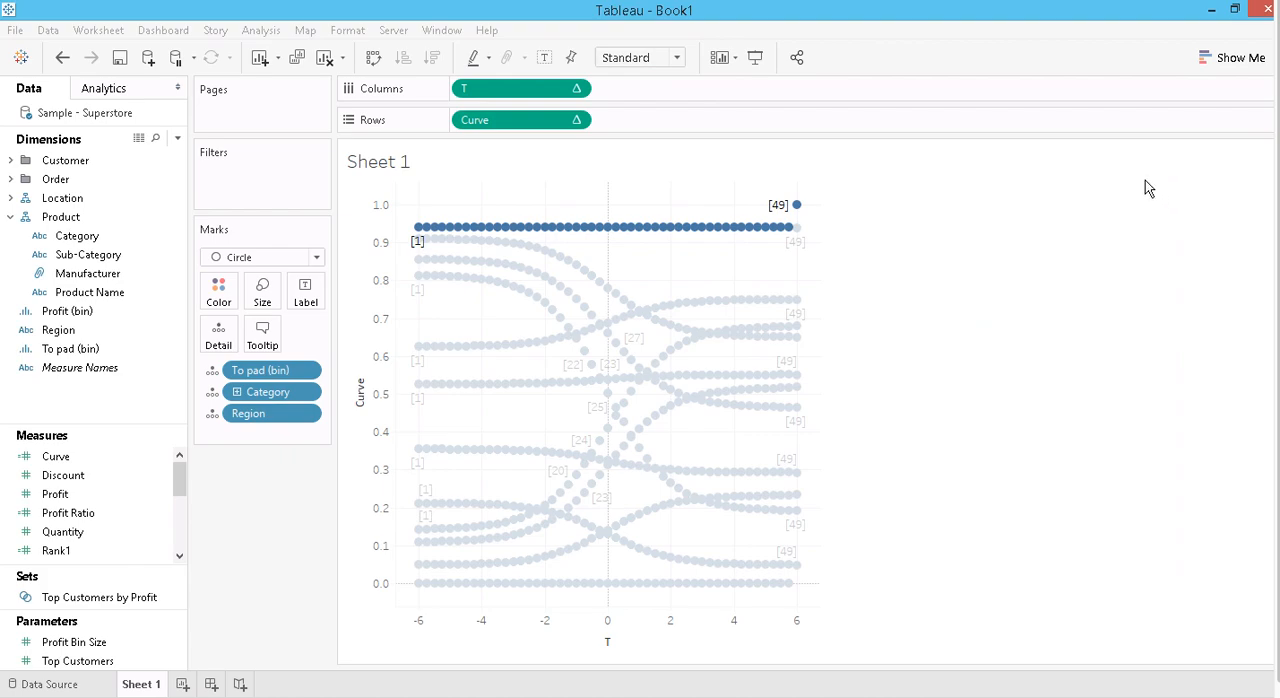
- Fit the sheet to Entire View and fix the T axis range from -5 to 5
click(670, 58)
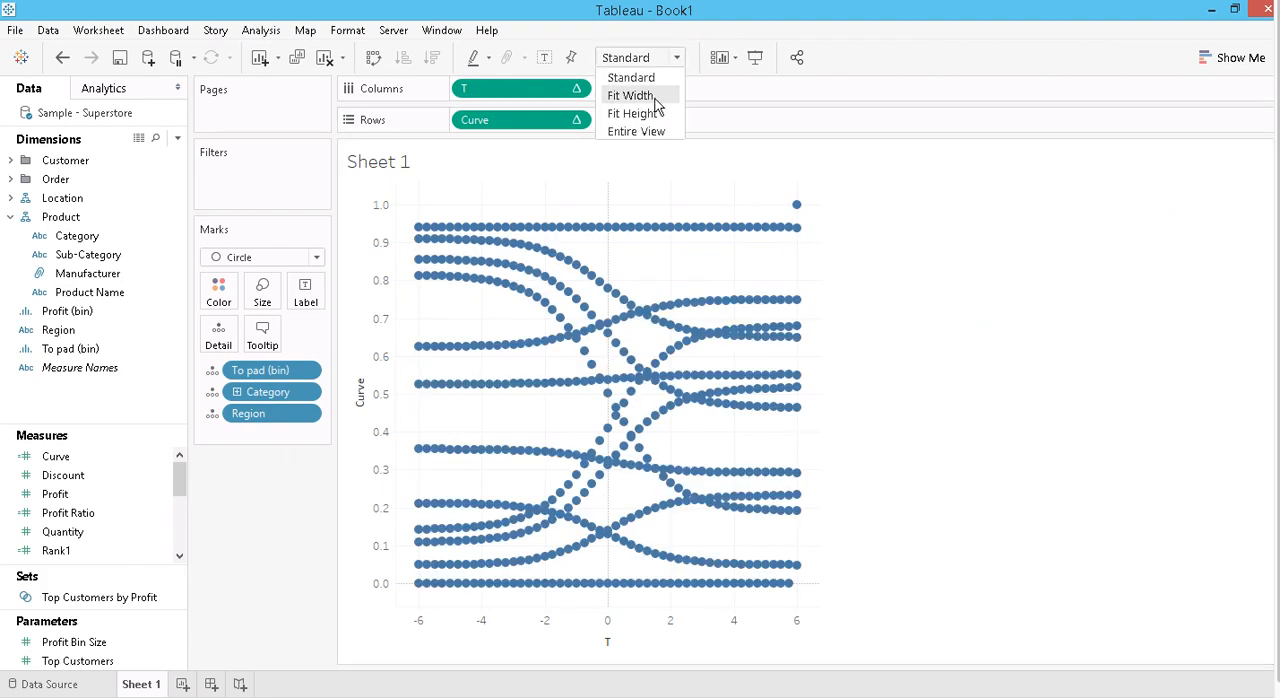
click(648, 129)
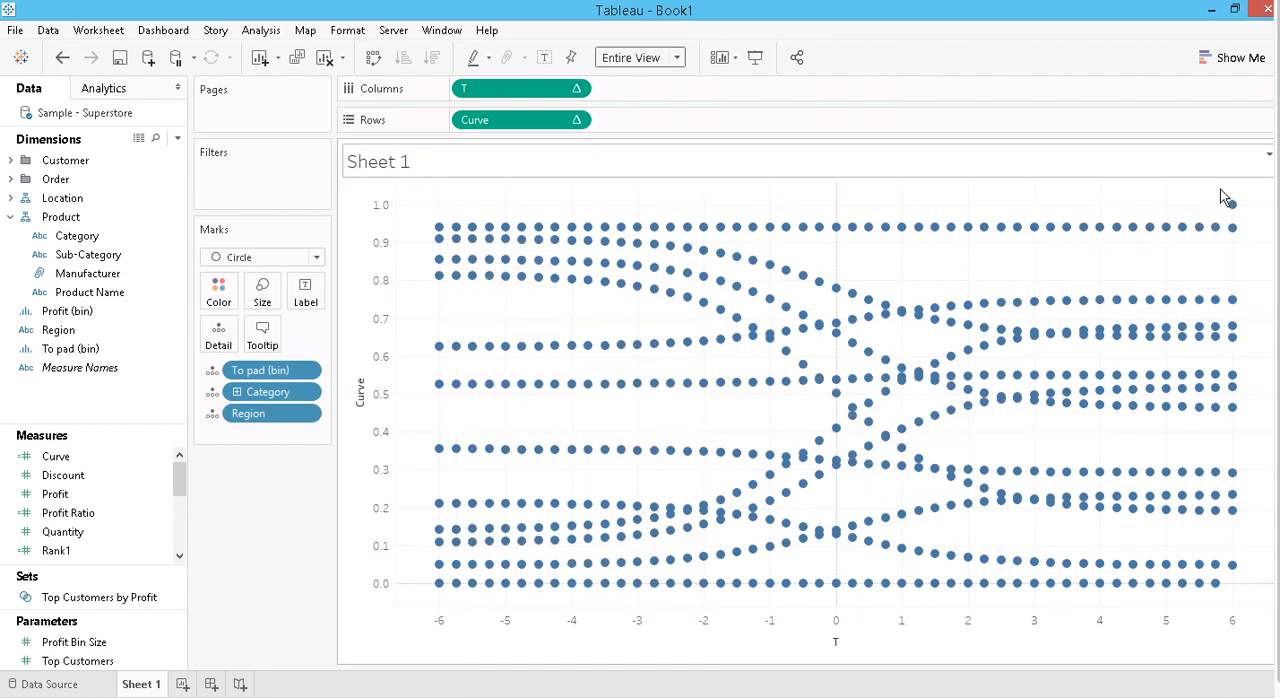
double_click(1010, 637)
click(469, 283)
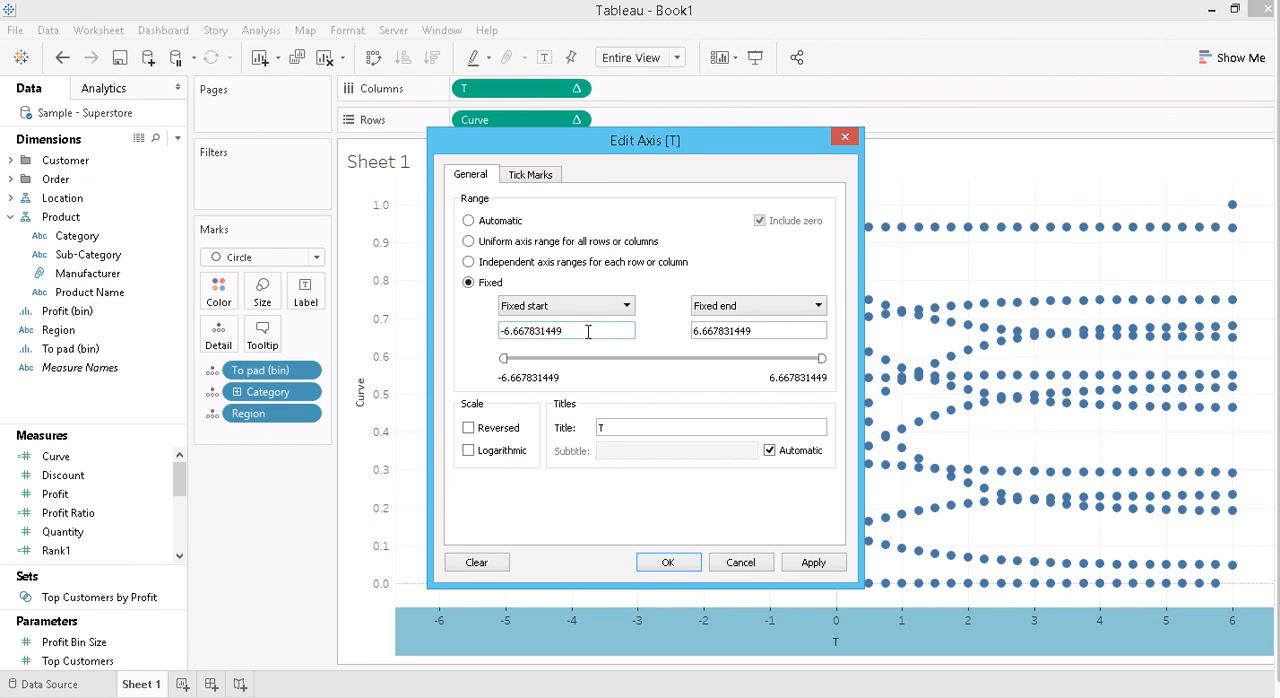
drag(588, 332, 436, 338)
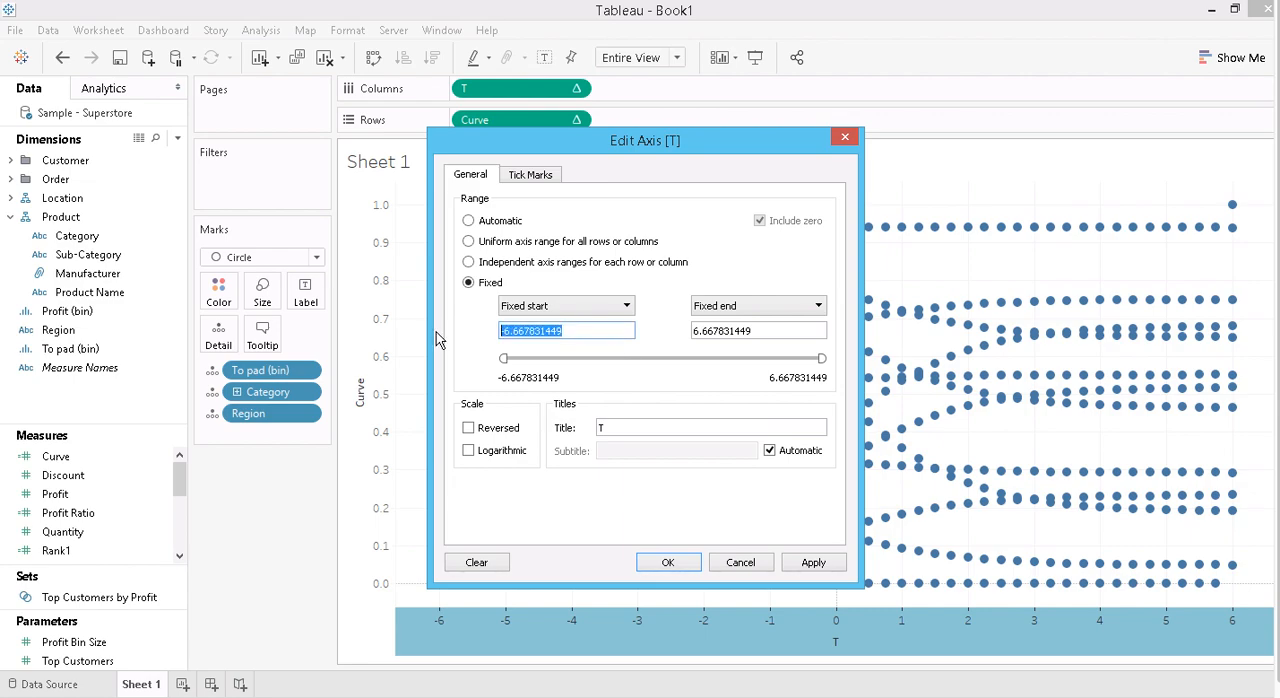
text(-6)
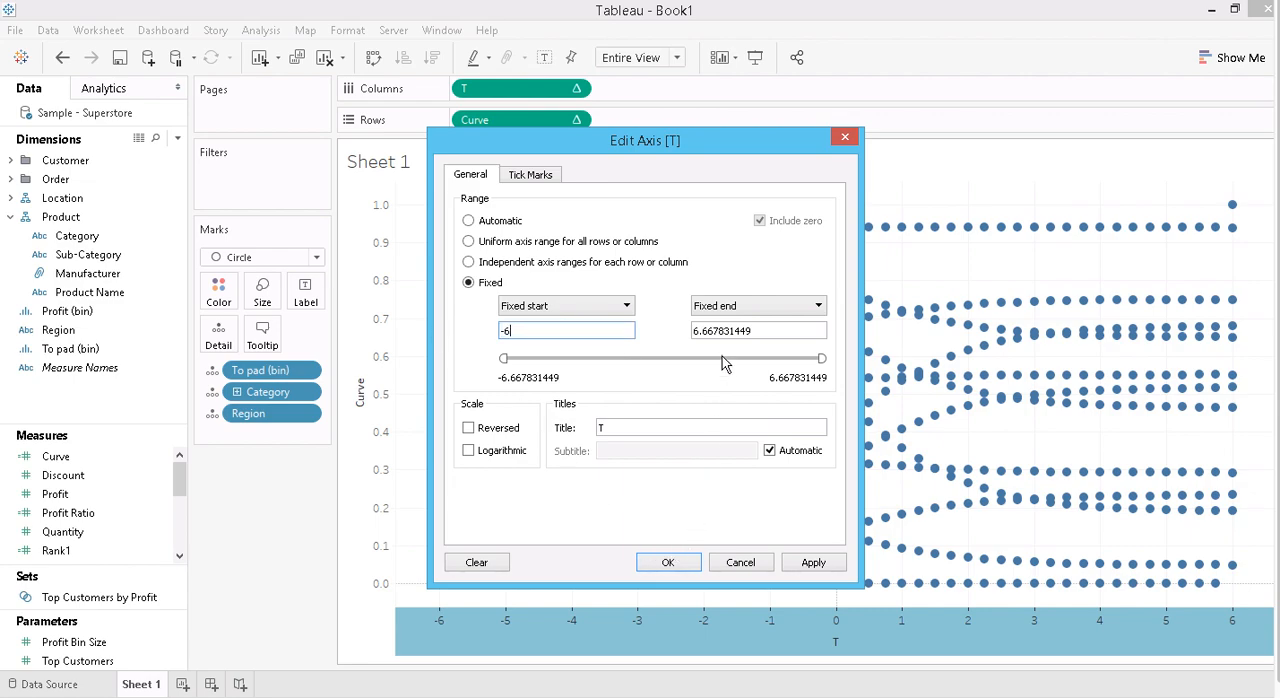
double_click(760, 331)
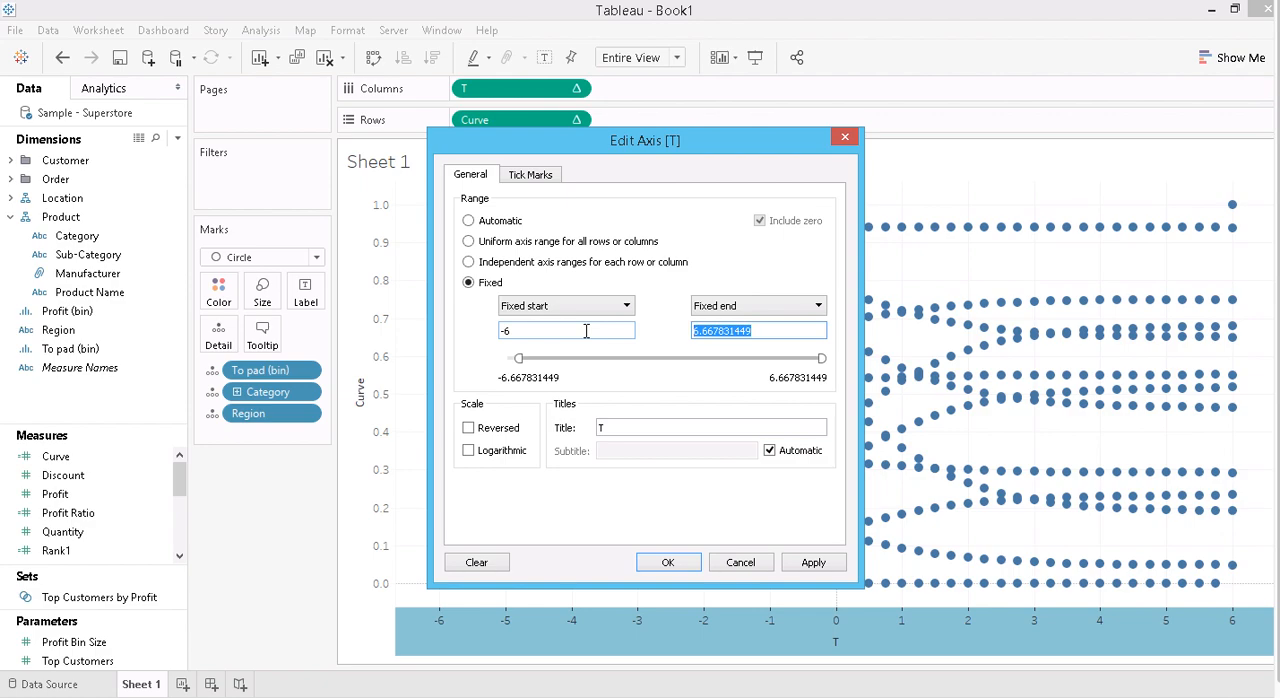
text(5)
drag(530, 330, 472, 337)
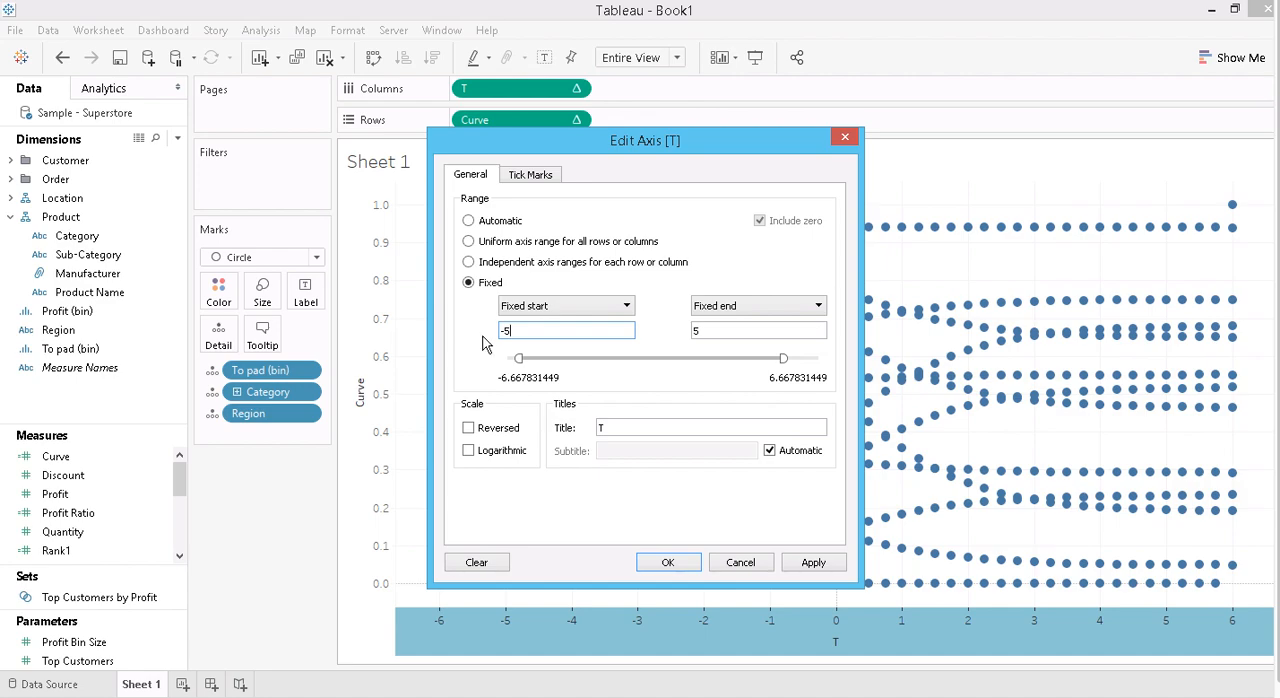
click(664, 563)
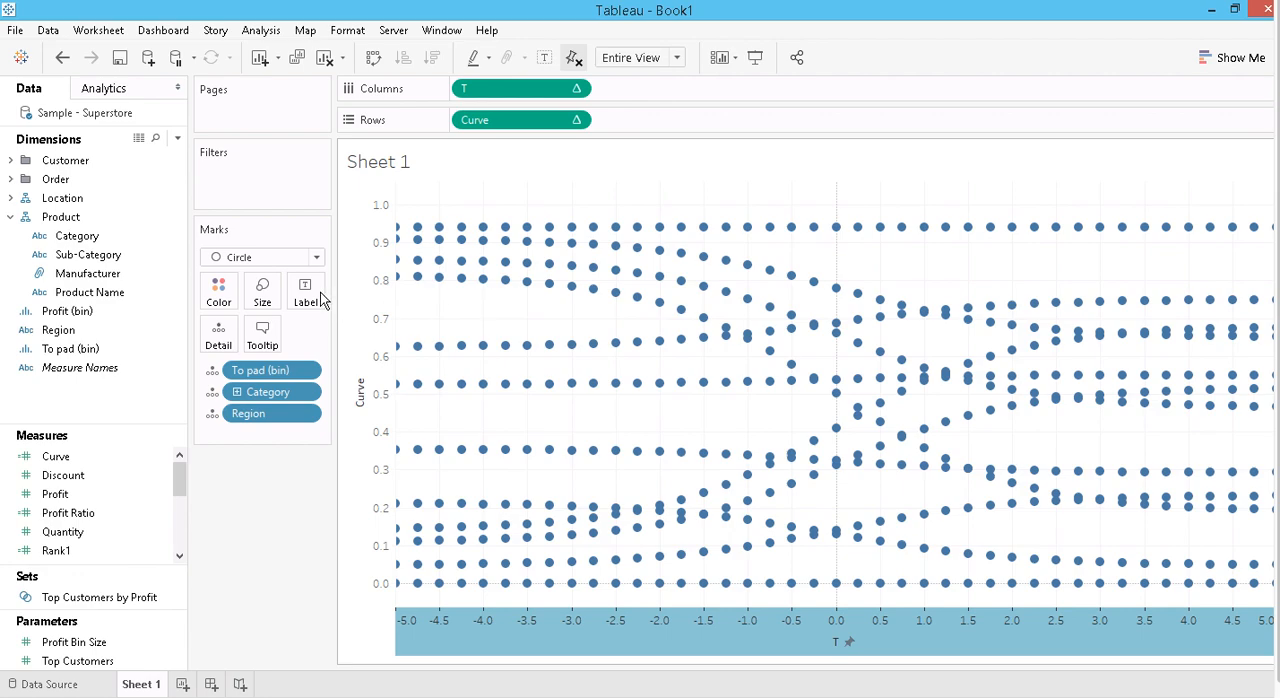
- Change the mark type to Line
click(316, 257)
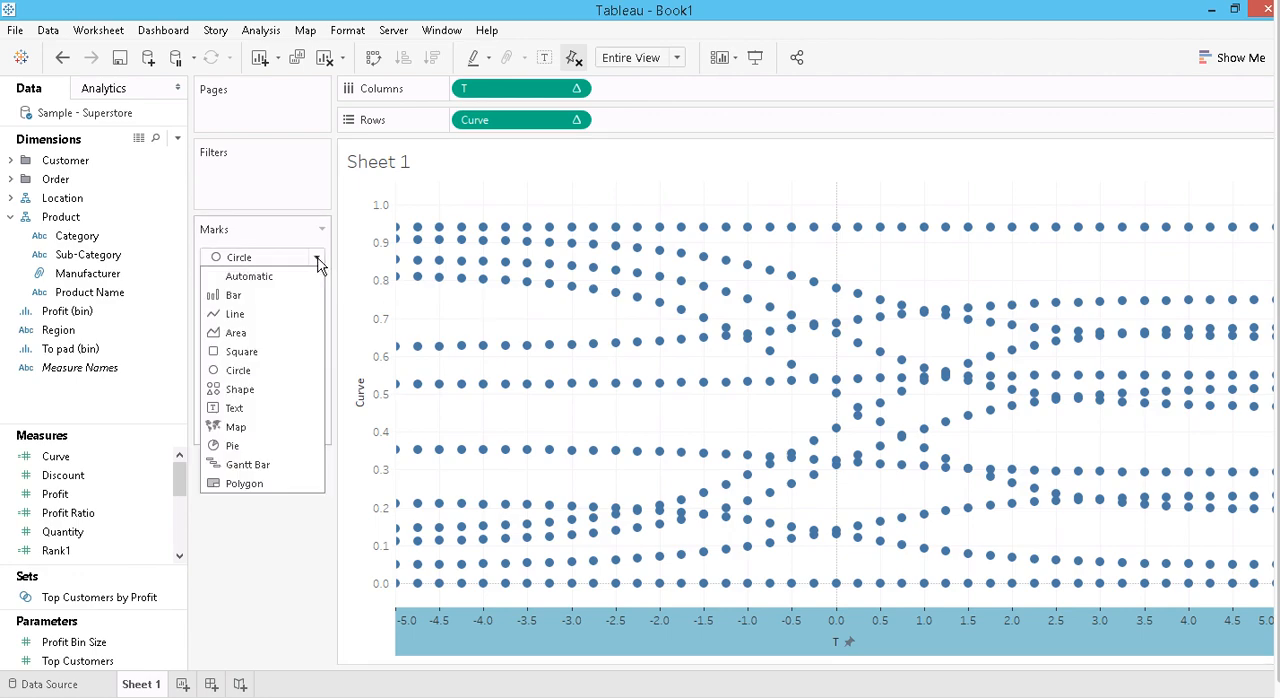
click(280, 327)
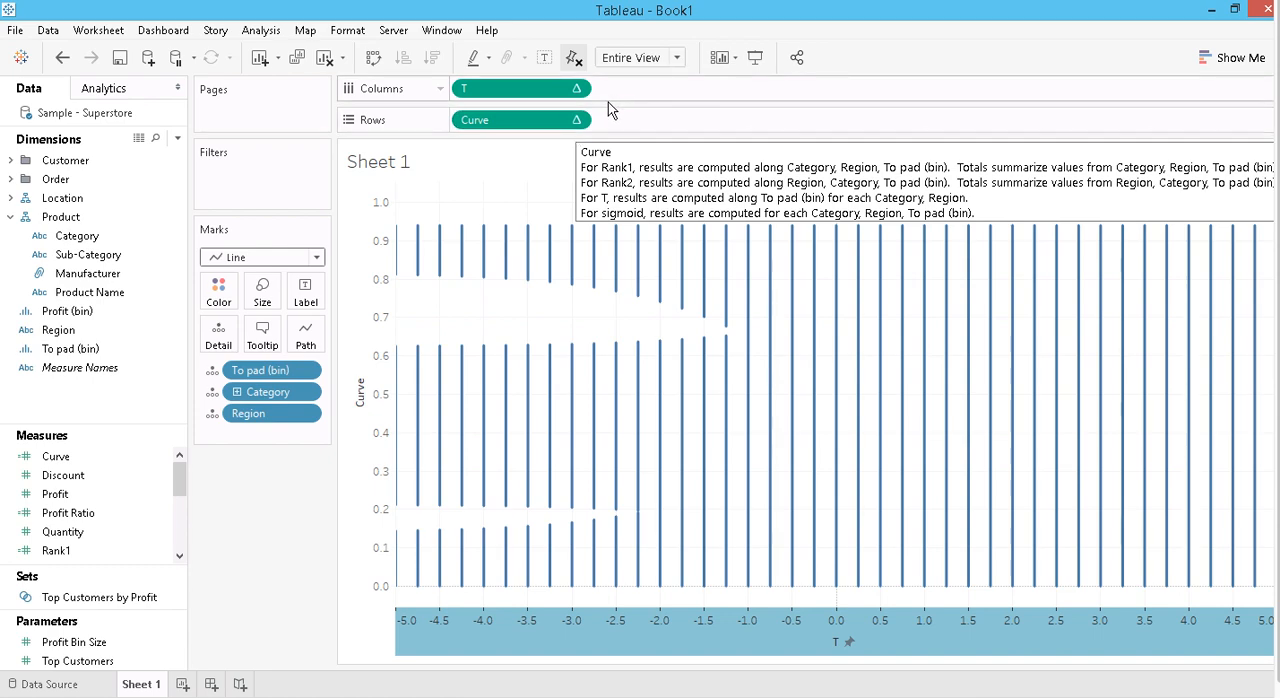
- Review the Compute Using options of the Curve and T table calculations without changing them
click(576, 120)
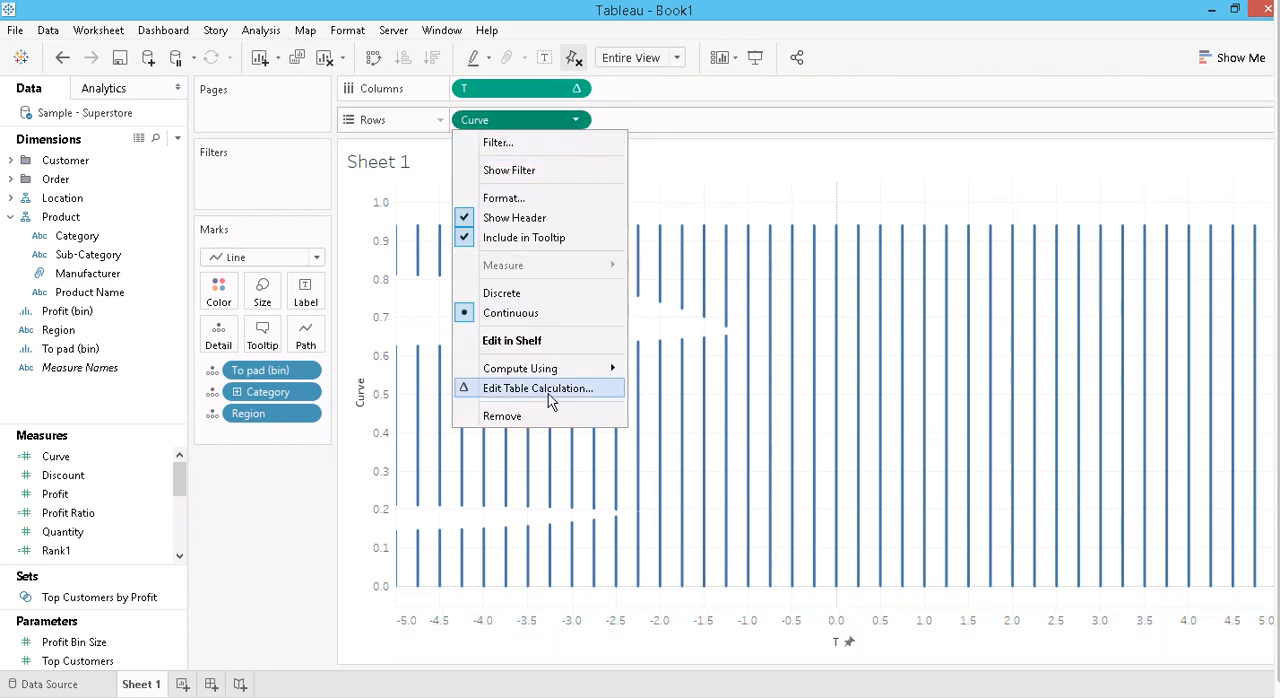
mouse_move(550, 369)
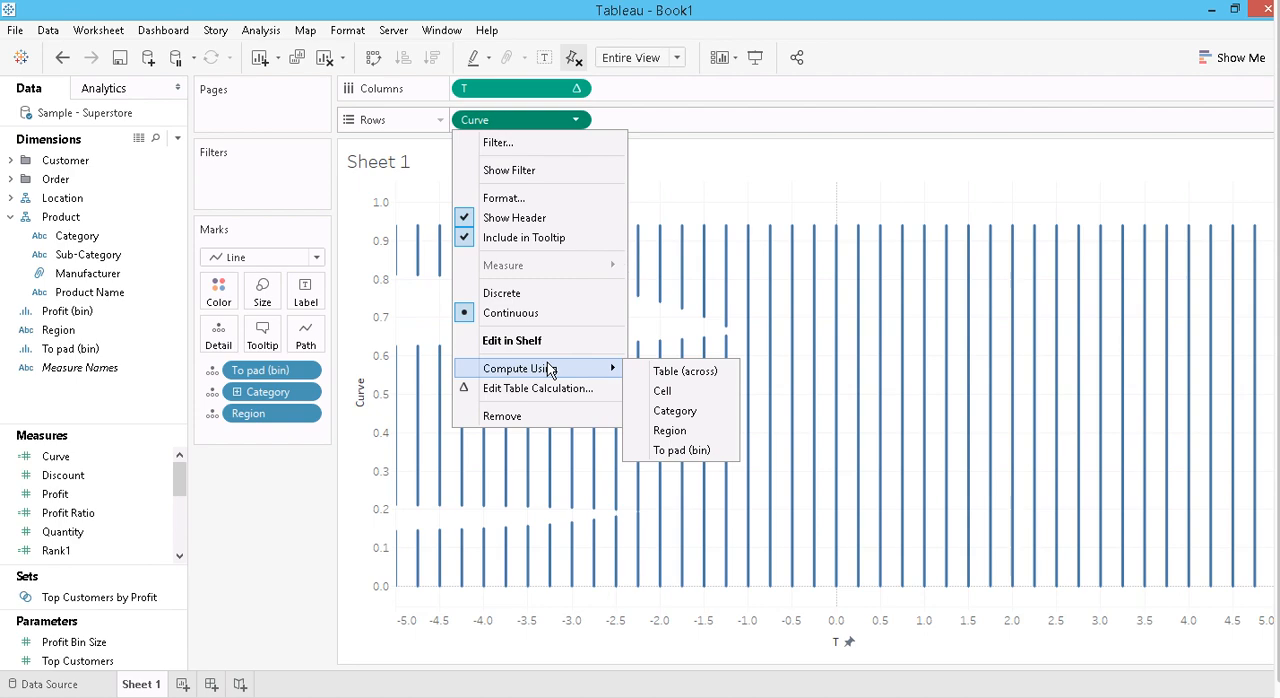
click(666, 452)
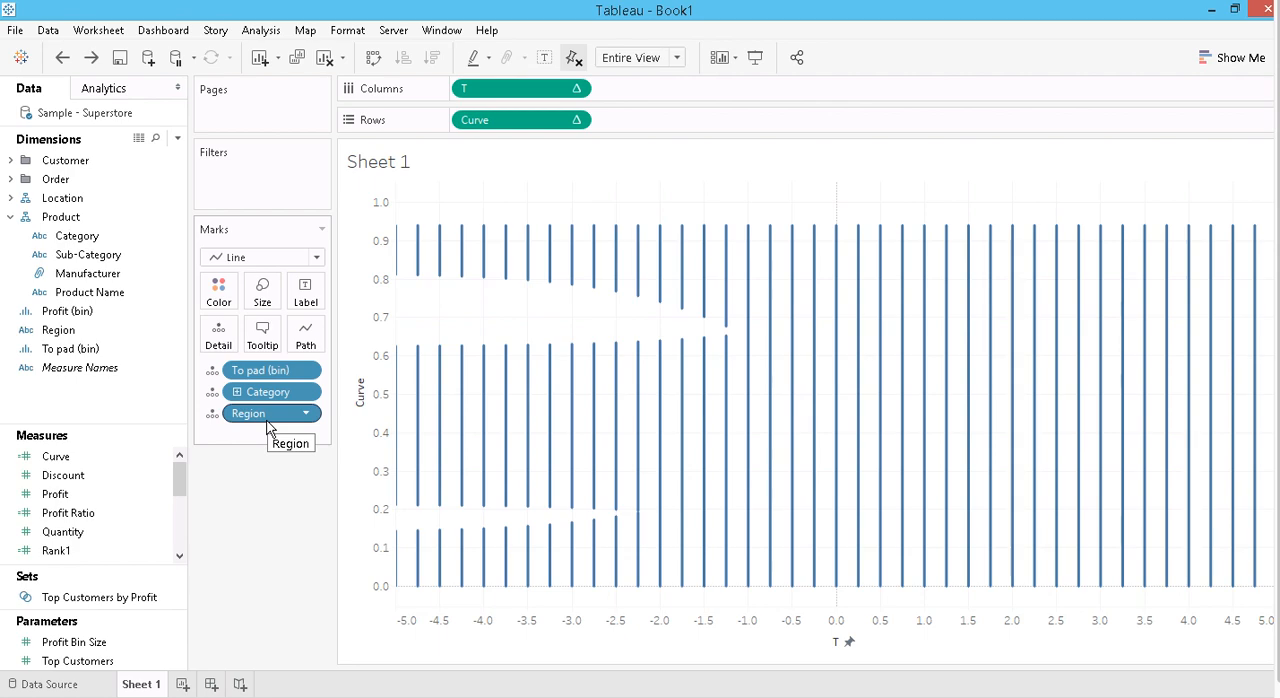
click(578, 120)
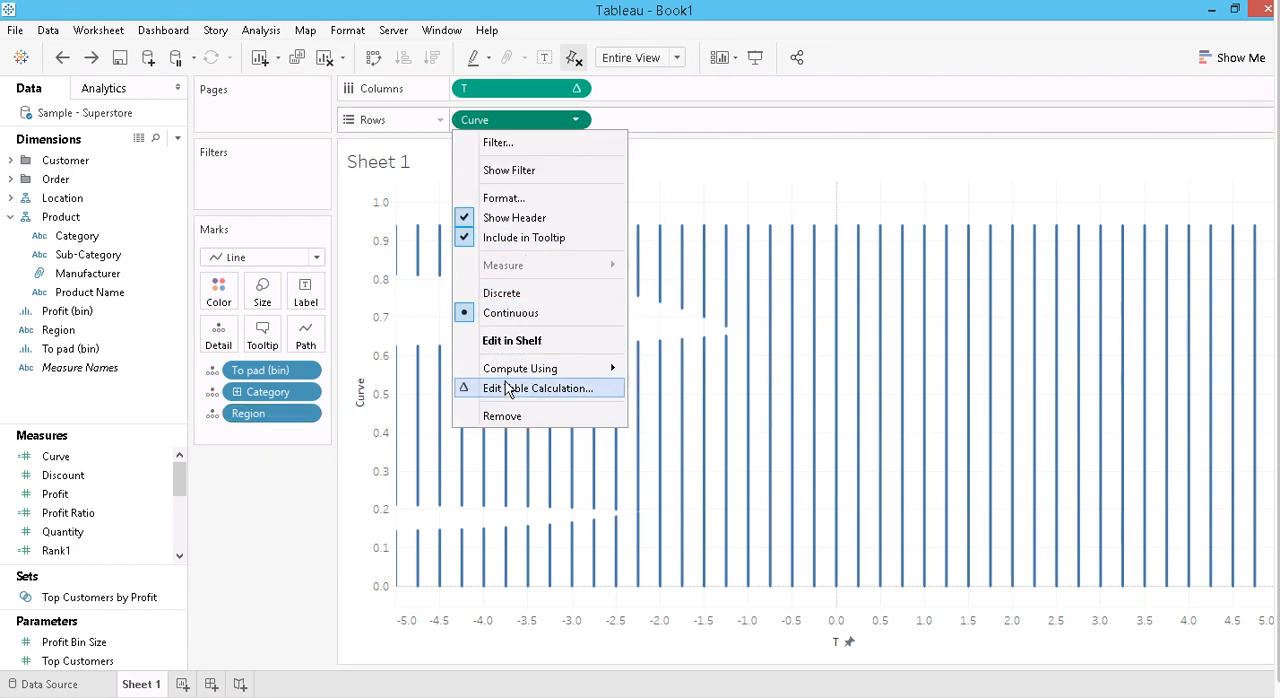
mouse_move(508, 375)
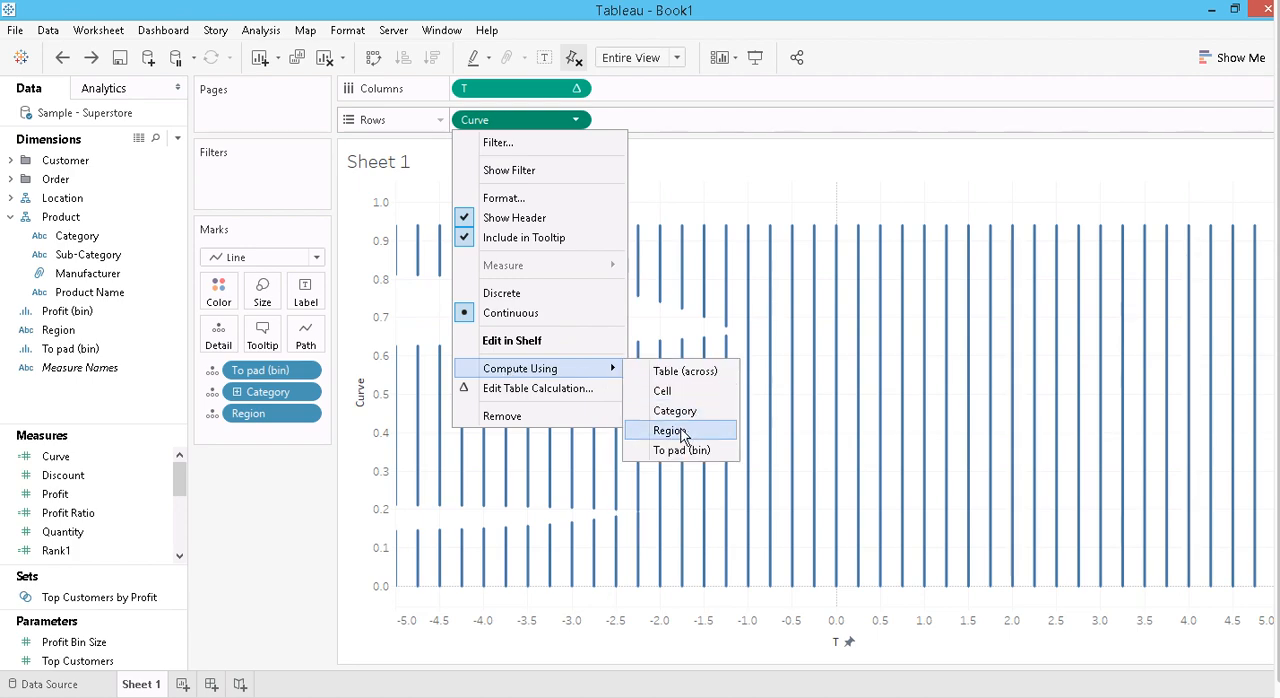
click(662, 451)
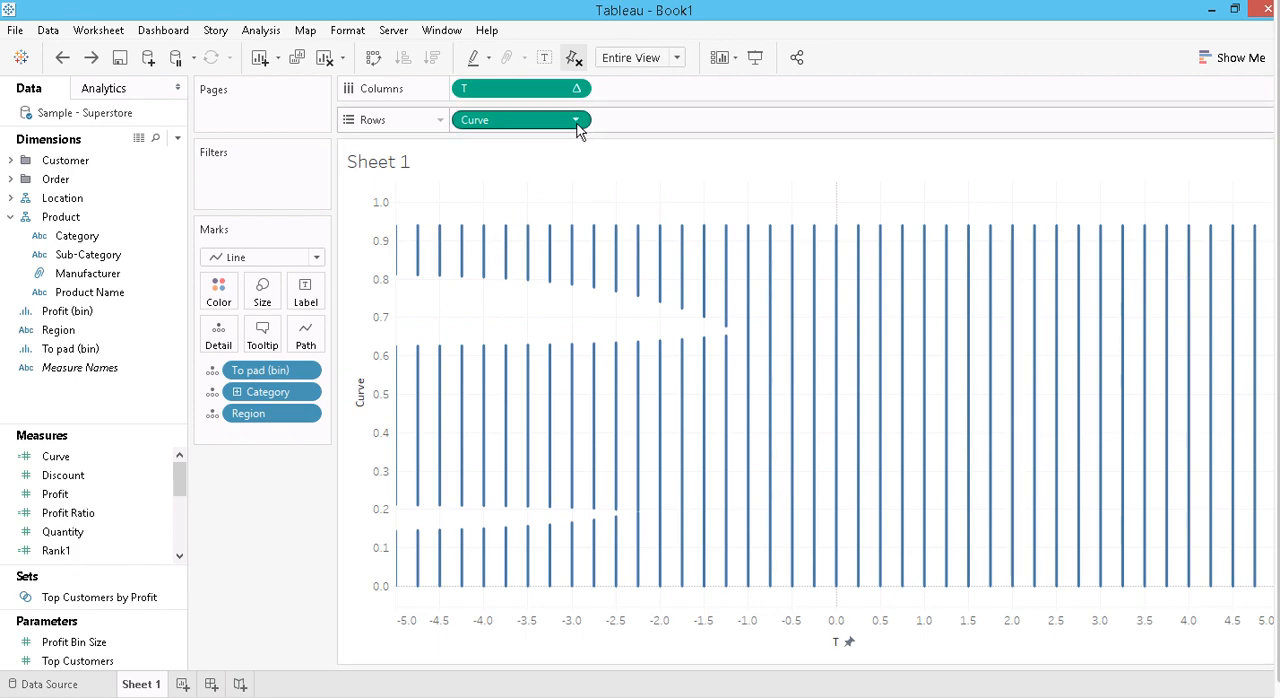
click(576, 90)
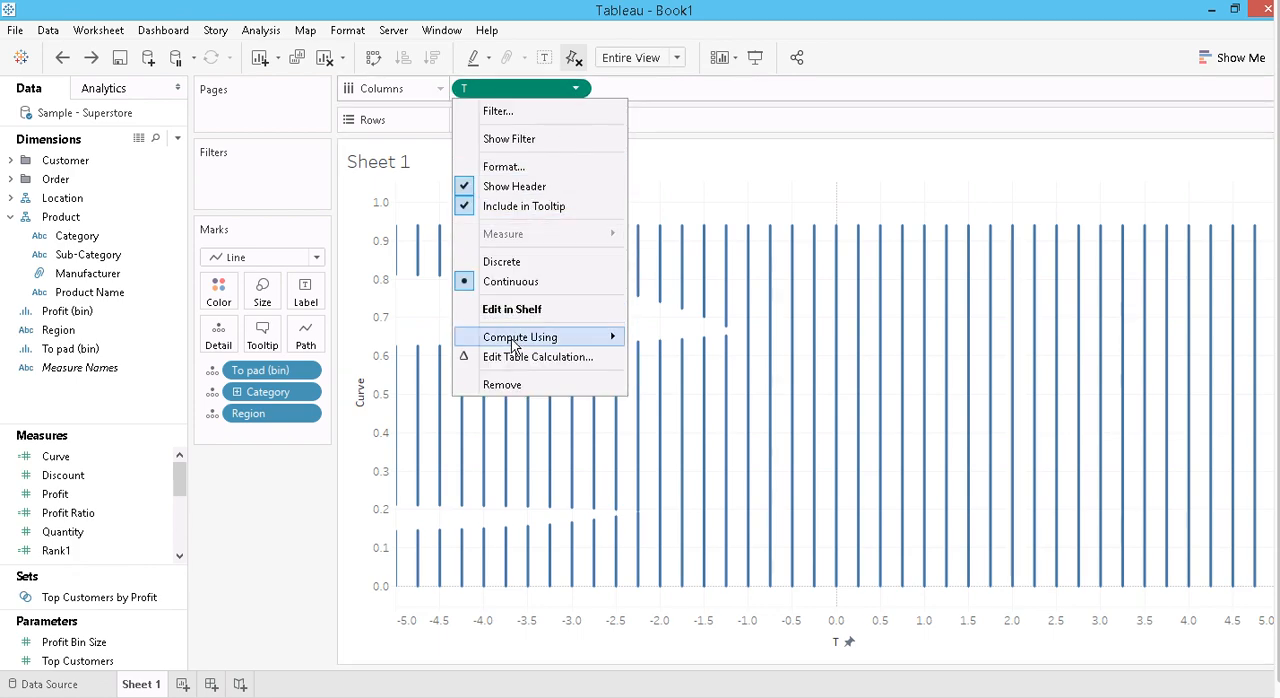
mouse_move(514, 337)
click(711, 191)
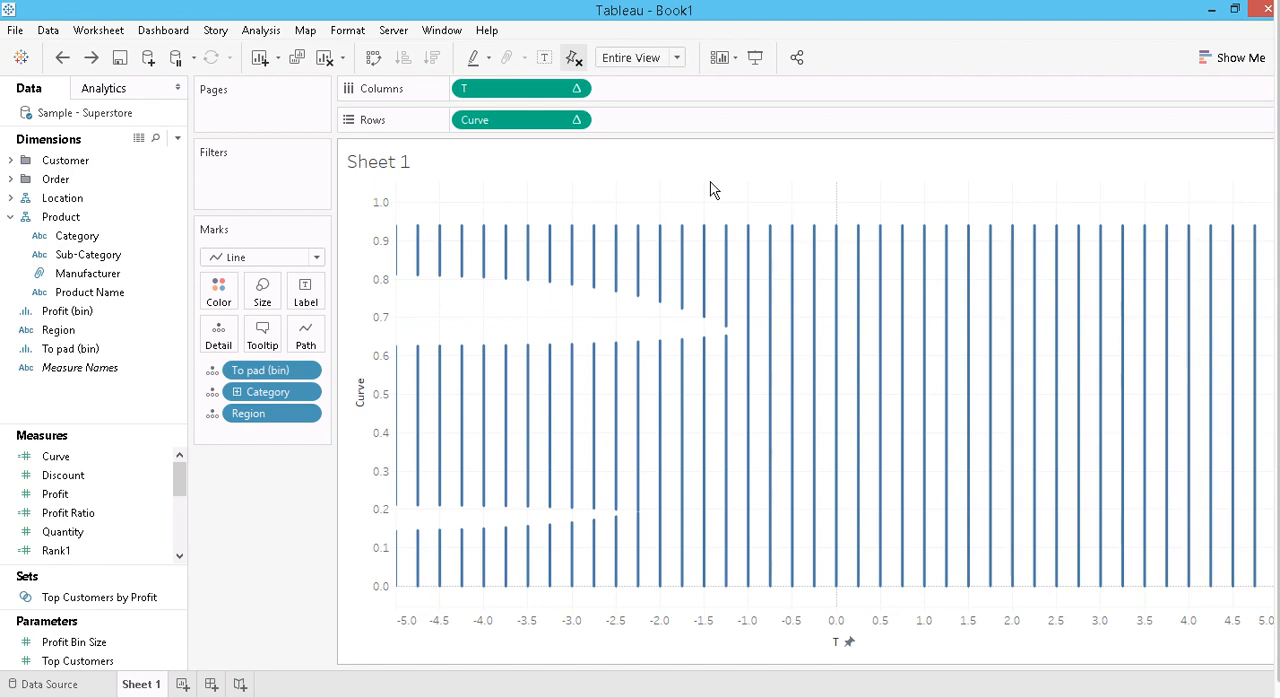
- Start a new calculated field in the Sample - Superstore data source and name it size
click(177, 138)
click(131, 157)
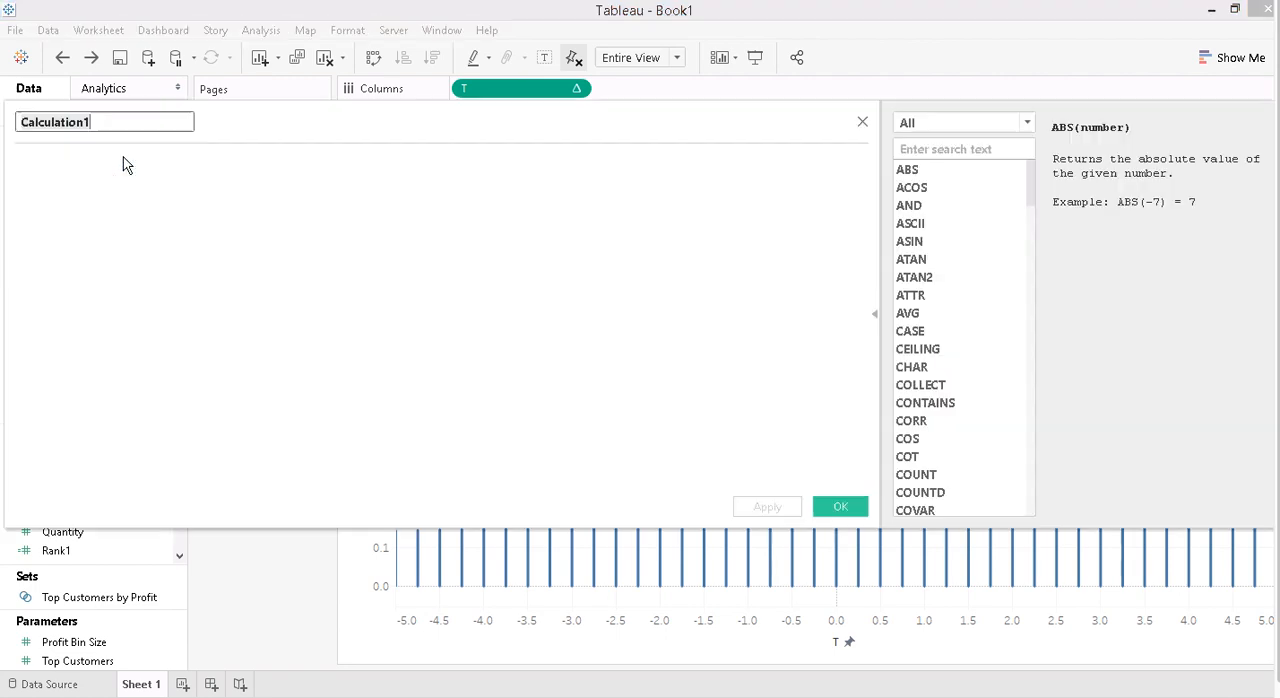
text(s)
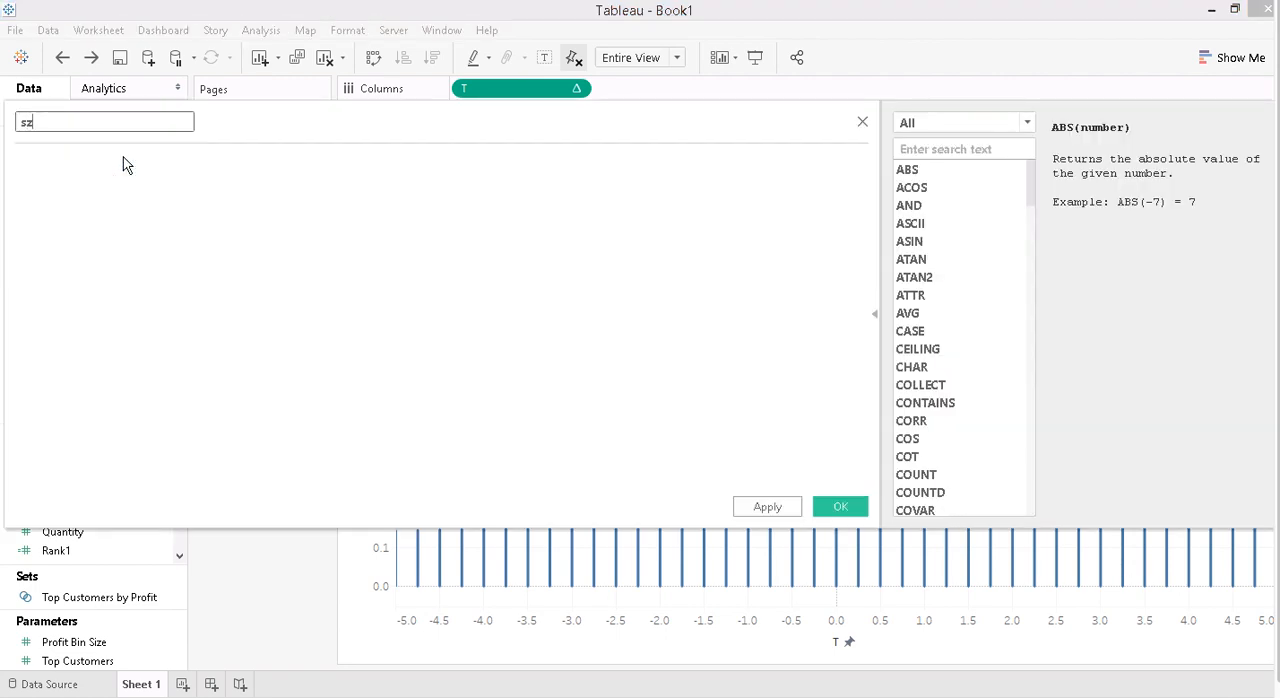
text(ize)
click(127, 165)
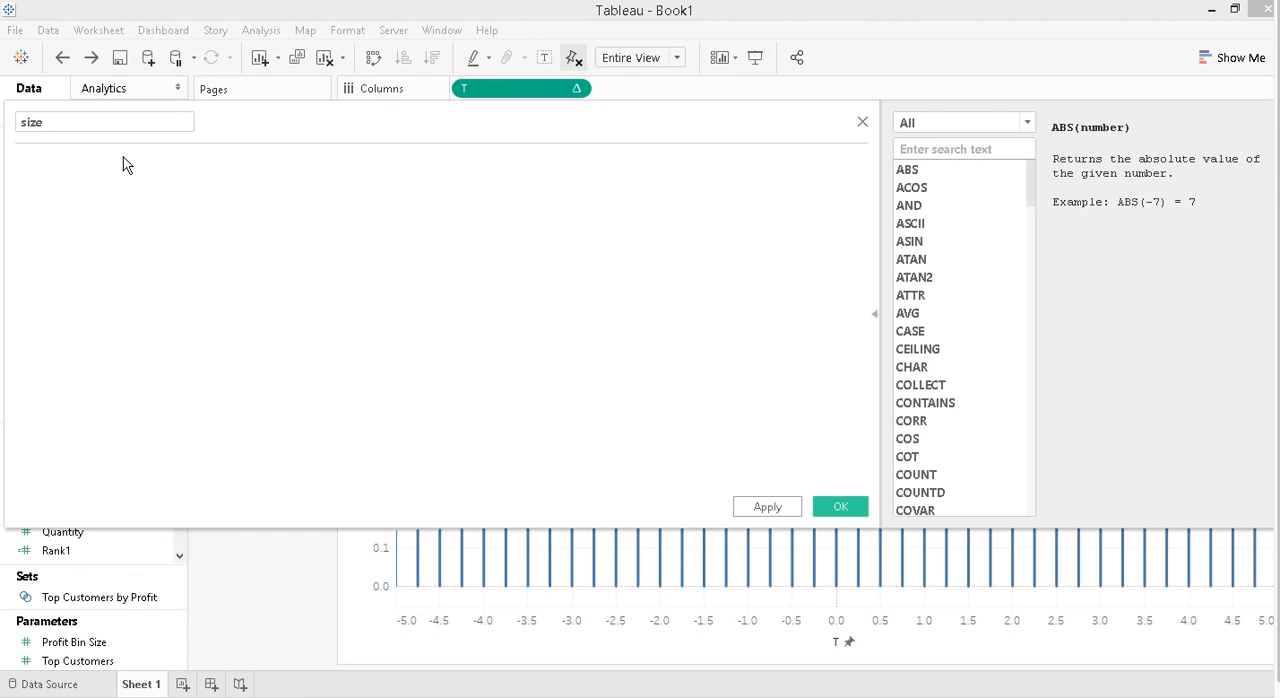
- Enter the formula WINDOW_SUM(SUM([Number of Records])) for the size field and save it
text(window)
key(Down)
key(Down)
key(Down)
key(Down)
key(Down)
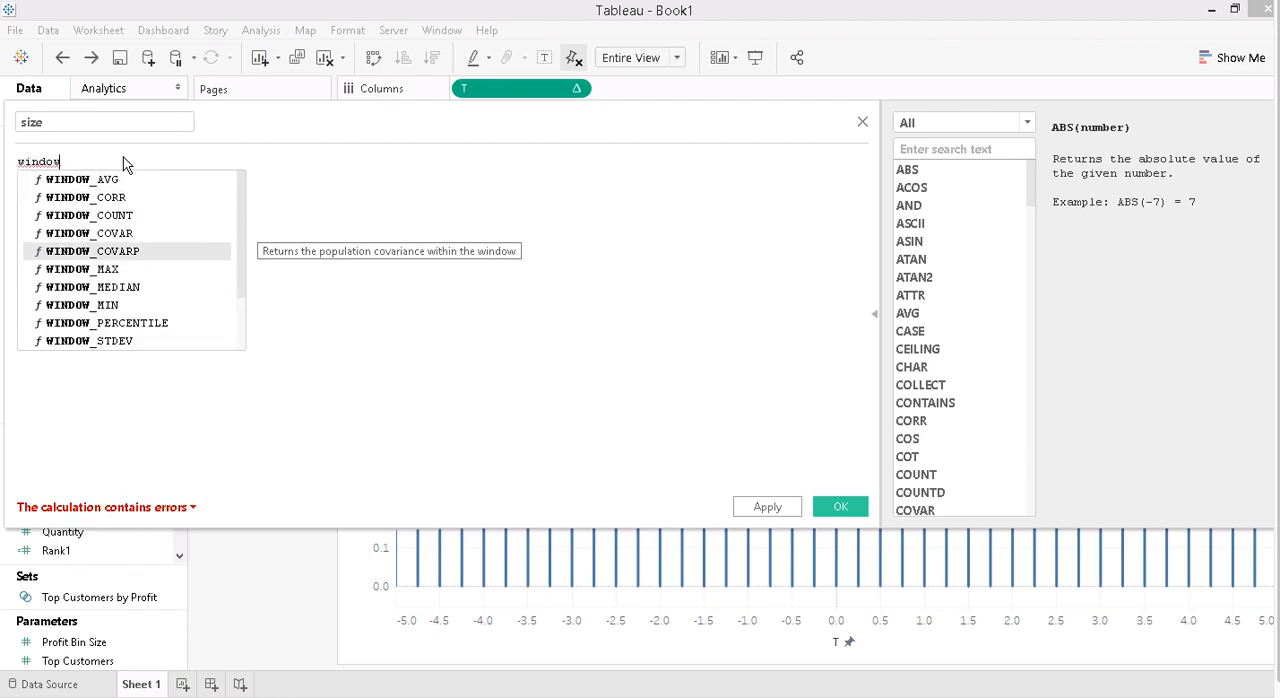
key(Down)
key(Down)
key(Down)
key(Down)
key(Down)
key(Down)
key(Down)
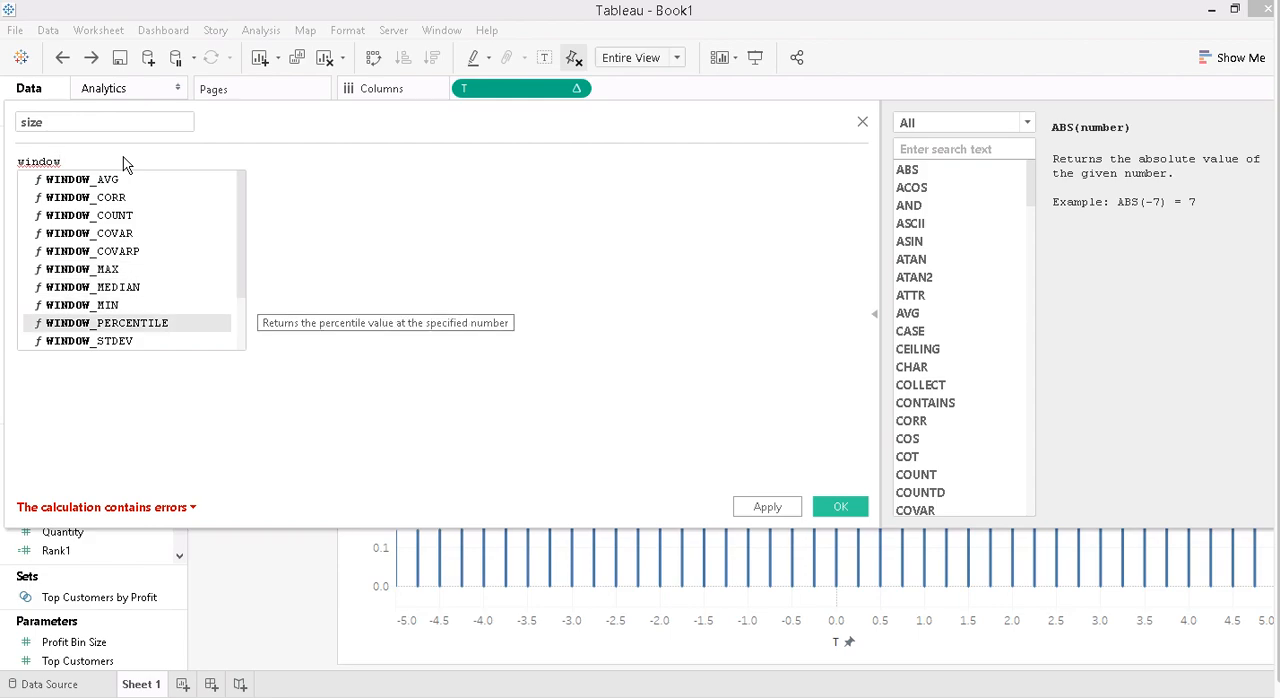
key(Up)
key(Return)
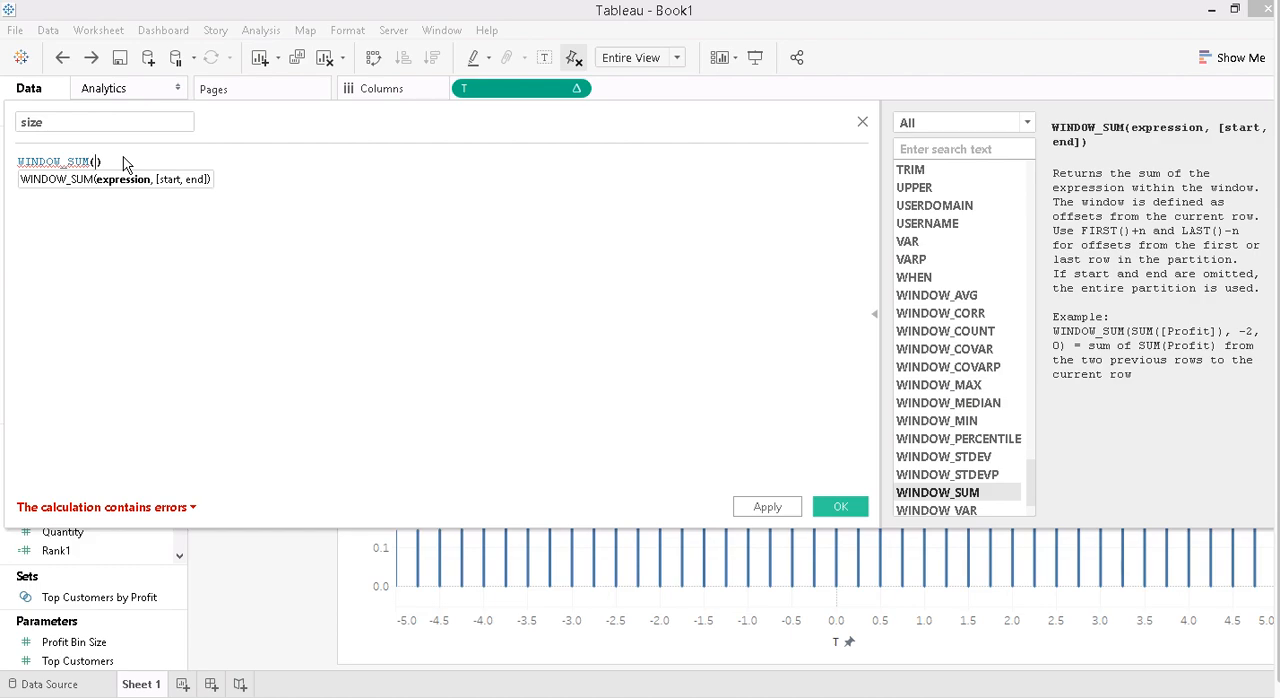
text(sum)
key(Return)
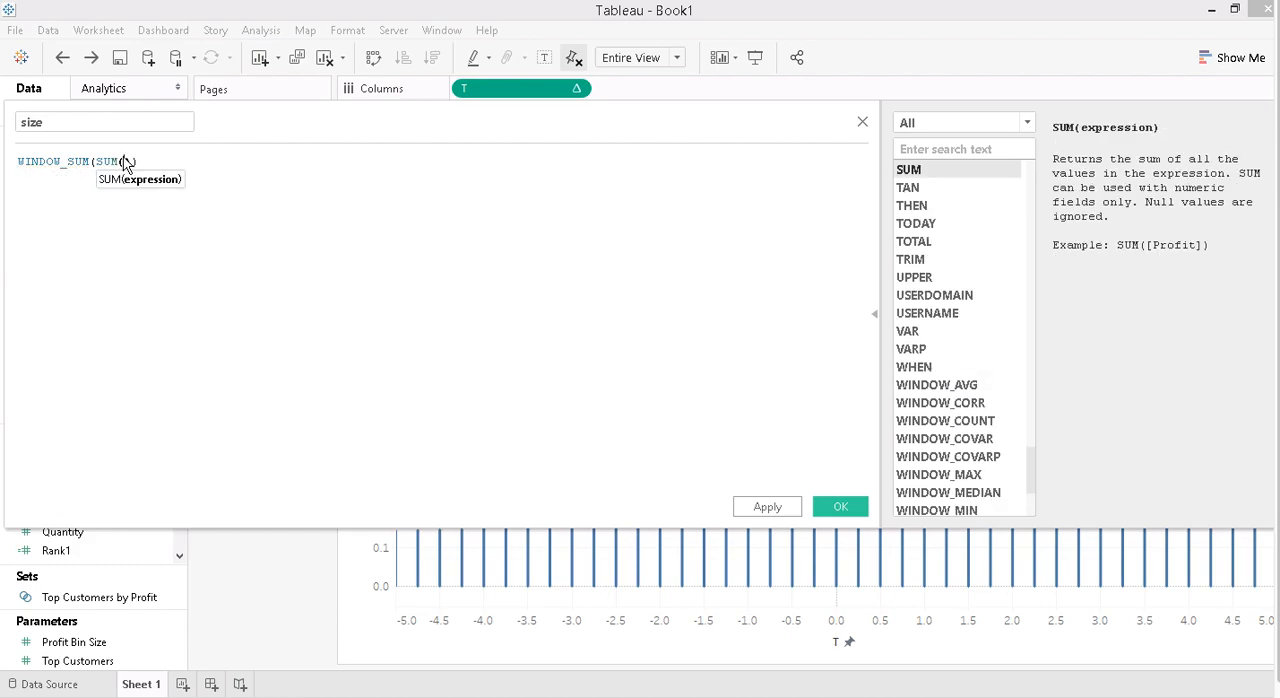
text(numb)
key(Return)
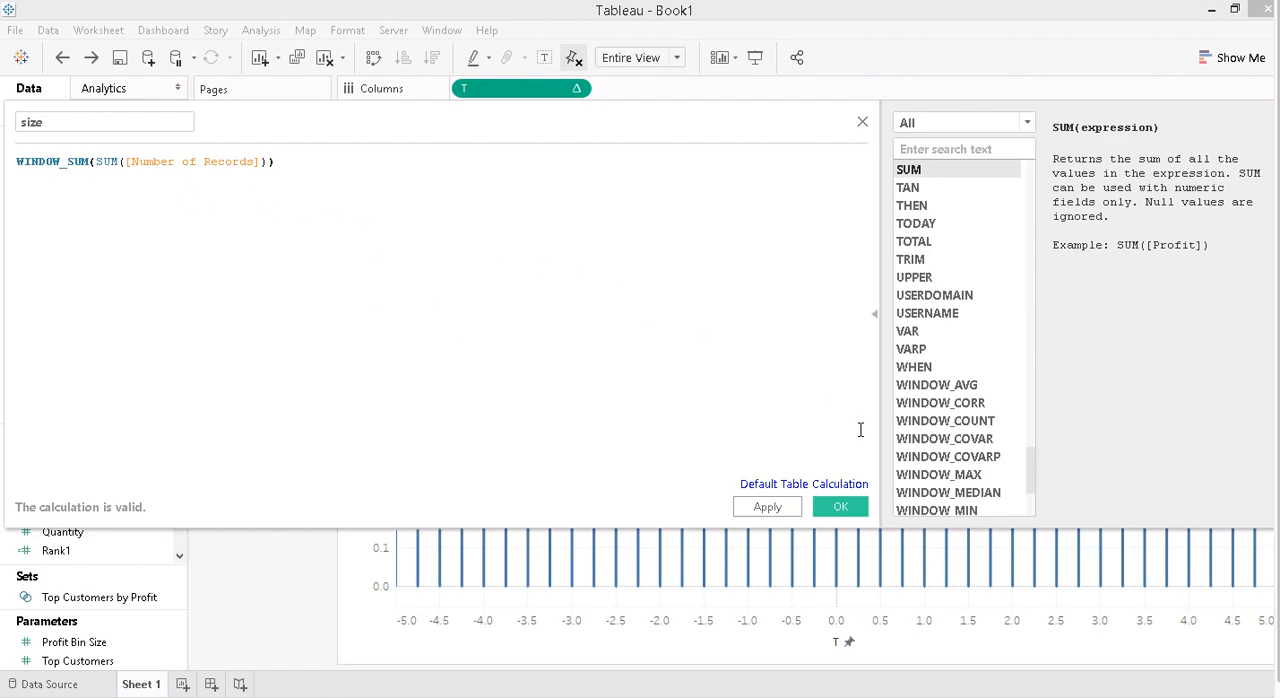
click(838, 506)
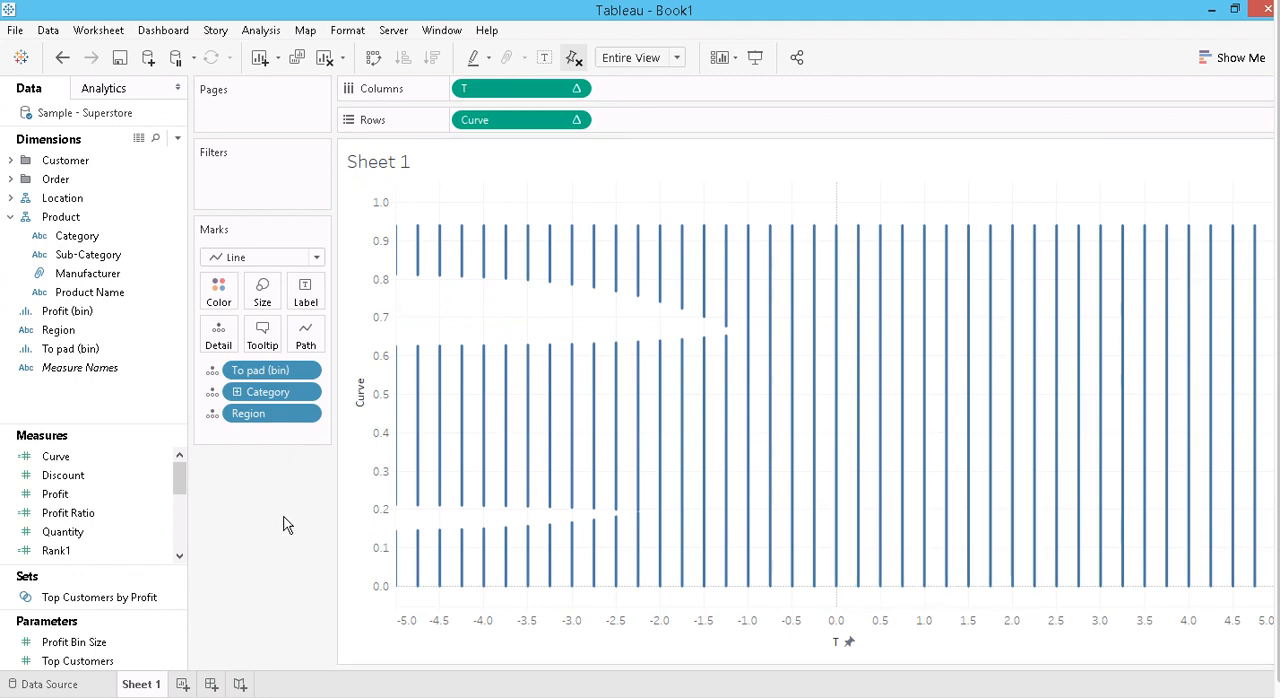
- Assign To pad (bin) to Path and both Category and Region to Color for the line marks
click(213, 371)
click(245, 451)
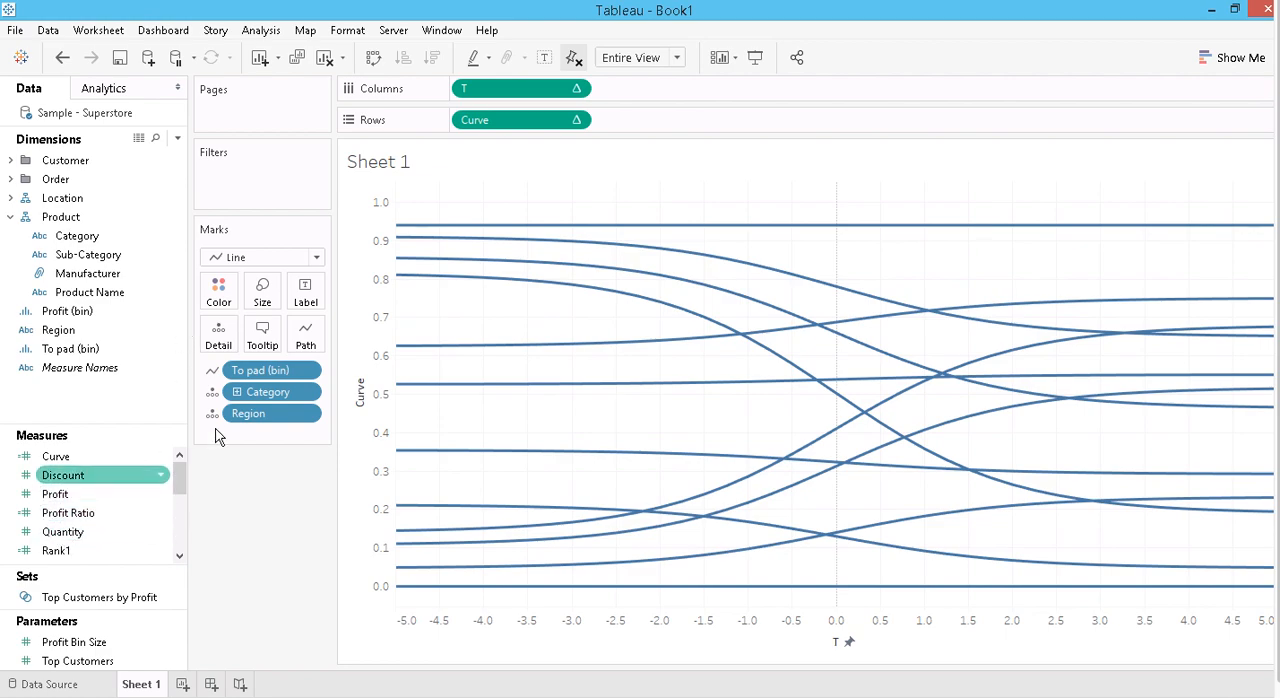
click(214, 393)
click(257, 414)
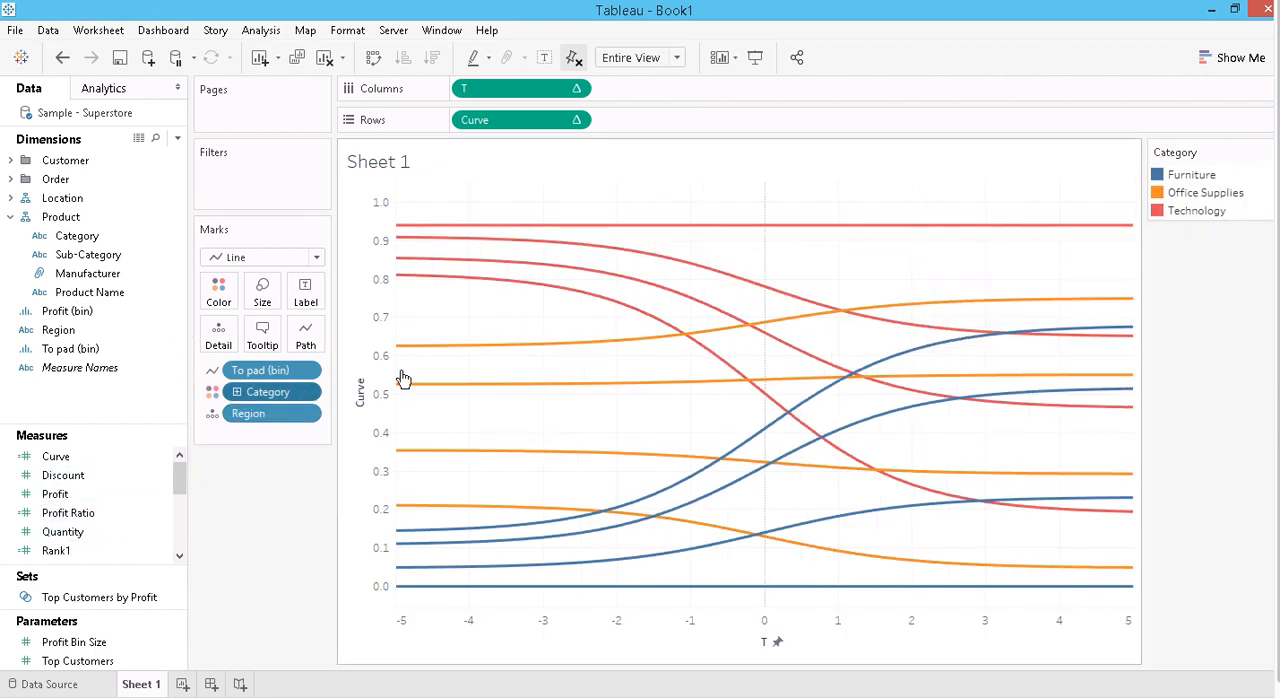
click(213, 416)
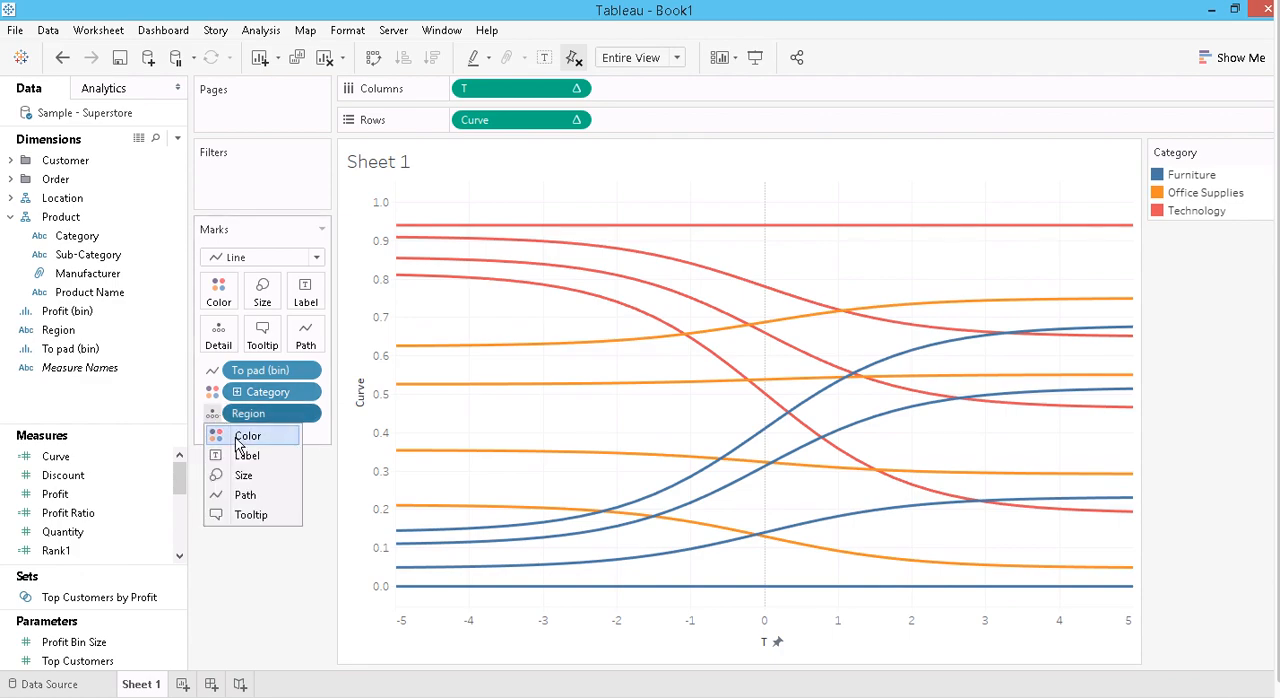
click(216, 436)
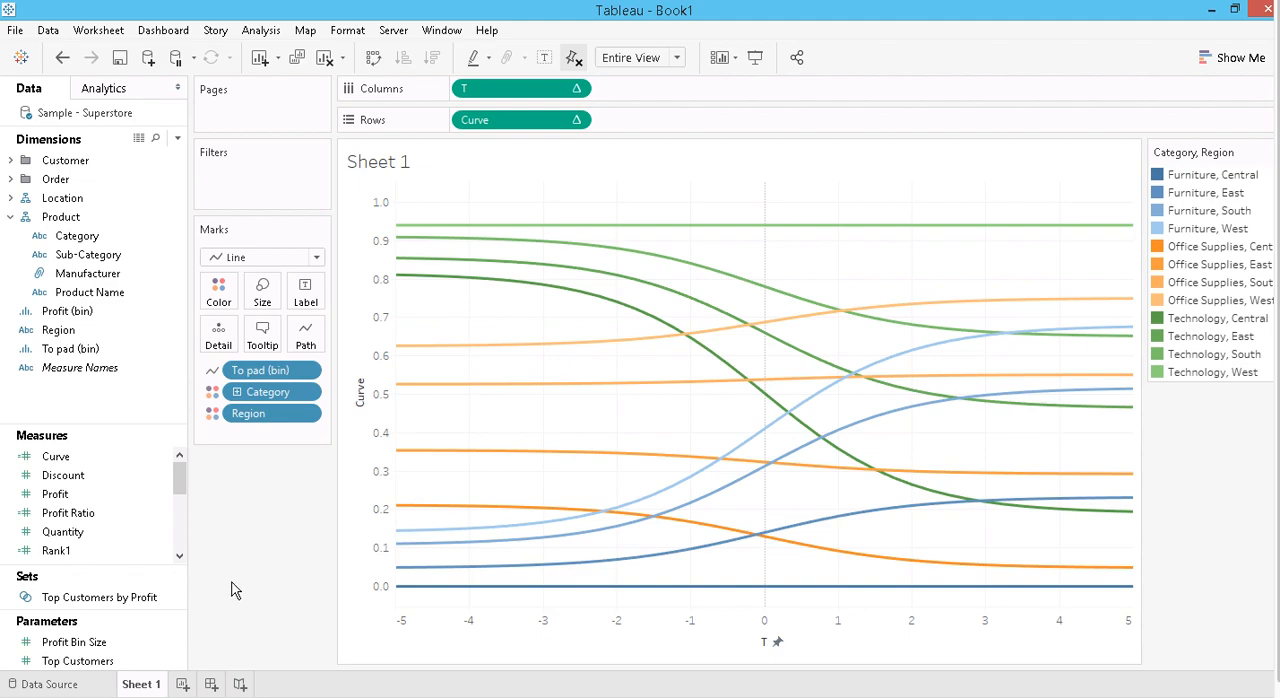
- Encode the thickness of the lines by assigning the size measure to Size
scroll(176, 520, down, 2)
scroll(176, 532, down, 2)
click(54, 488)
drag(52, 480, 254, 309)
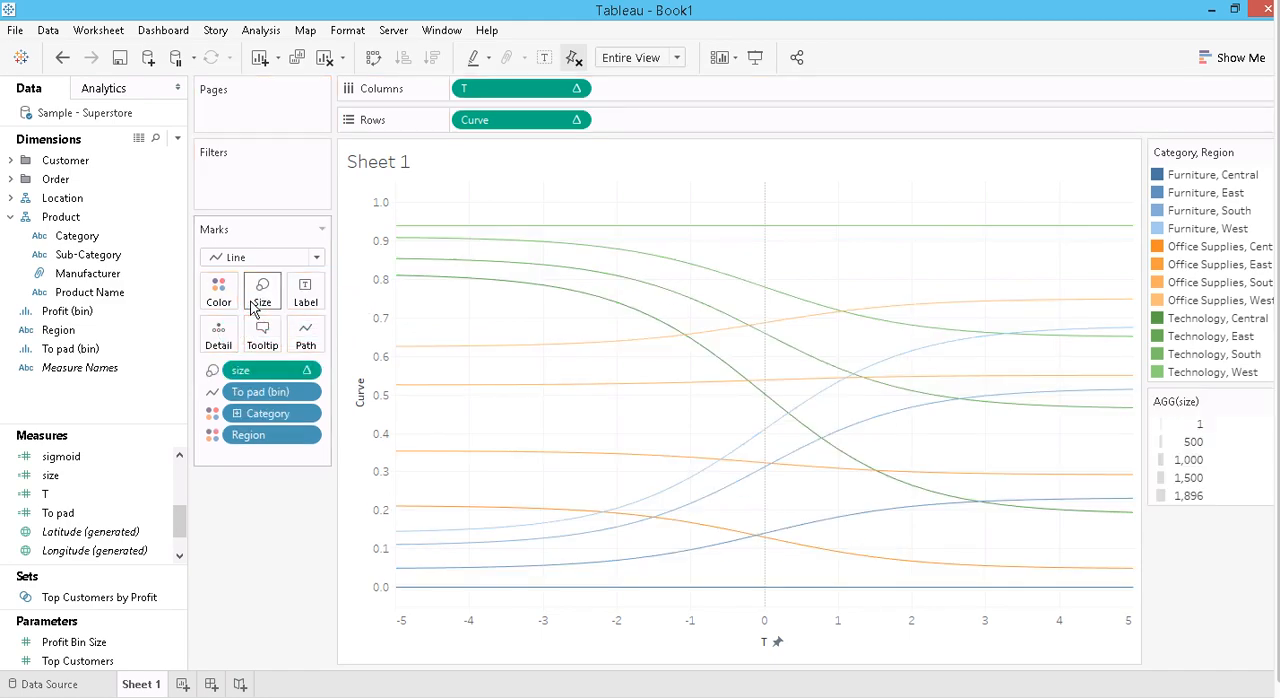
click(252, 303)
click(253, 386)
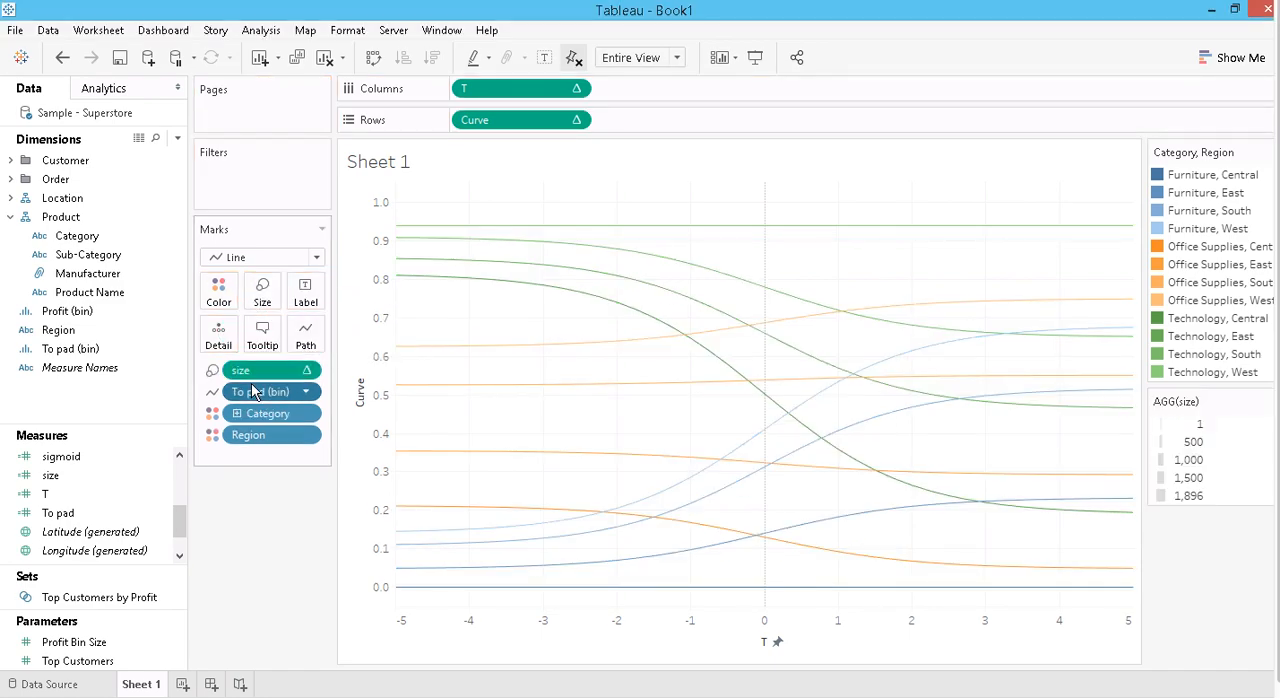
- Compute the size table calculation using To pad (bin) and increase the overall line thickness to form broad bands
click(304, 371)
click(304, 372)
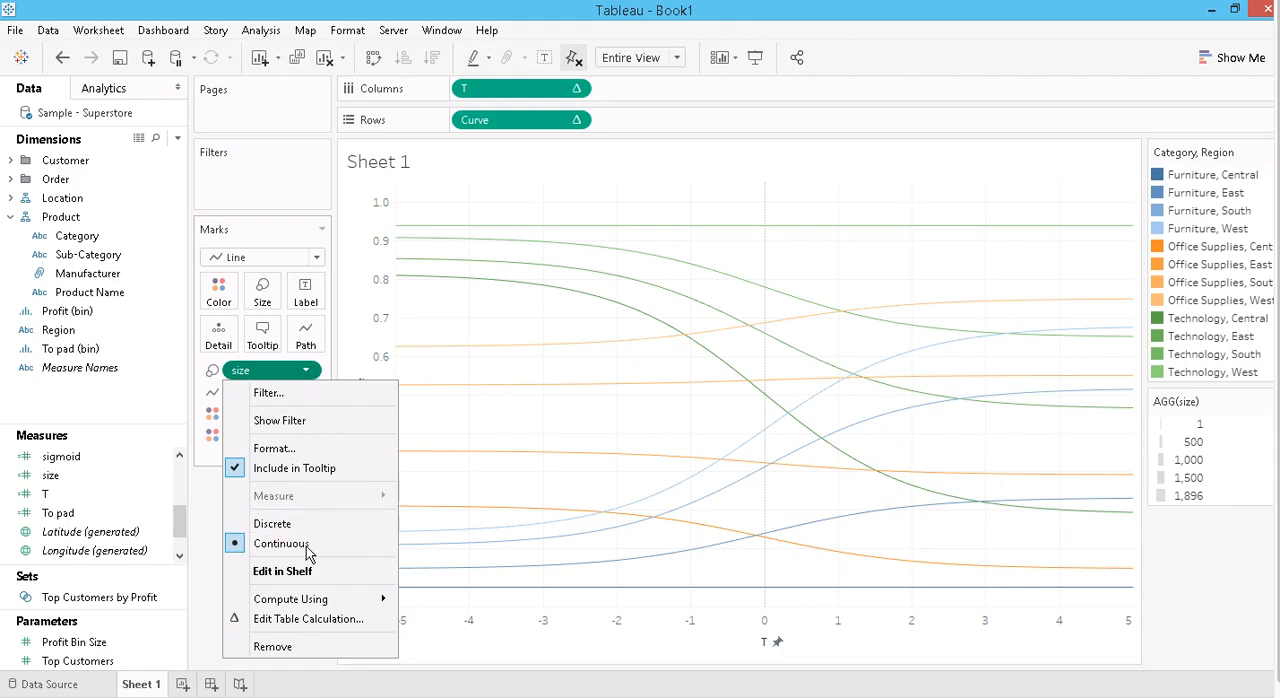
mouse_move(285, 600)
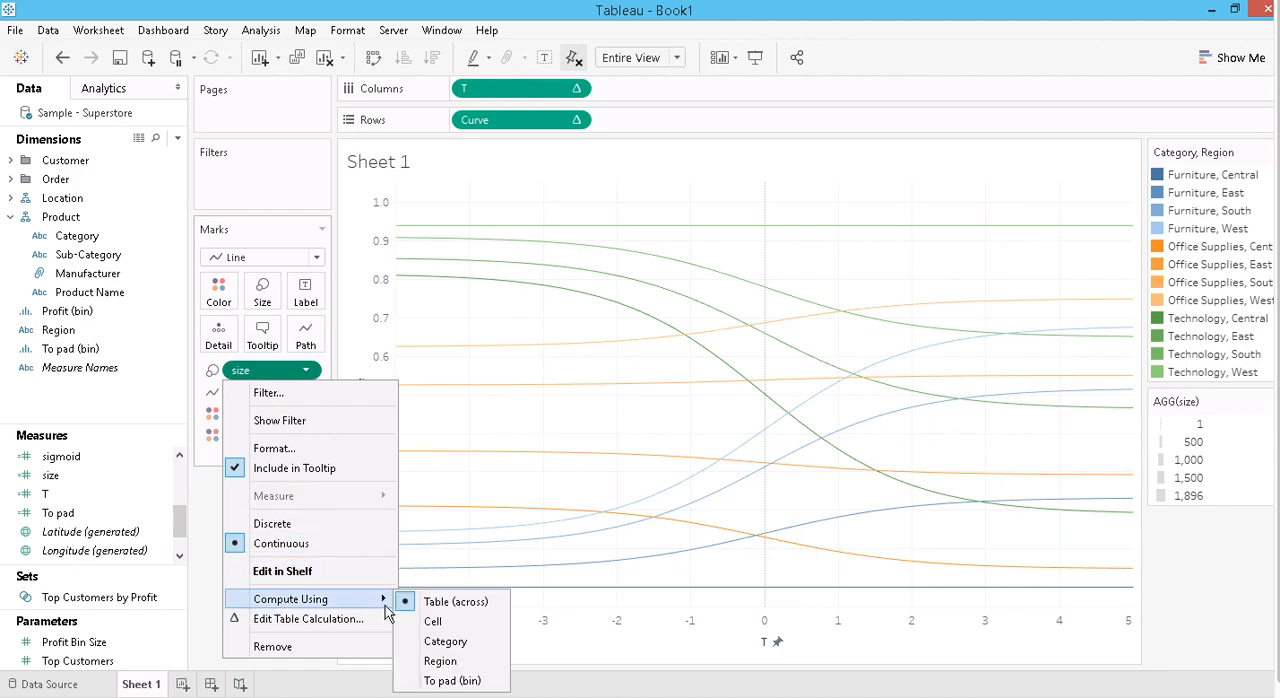
click(449, 681)
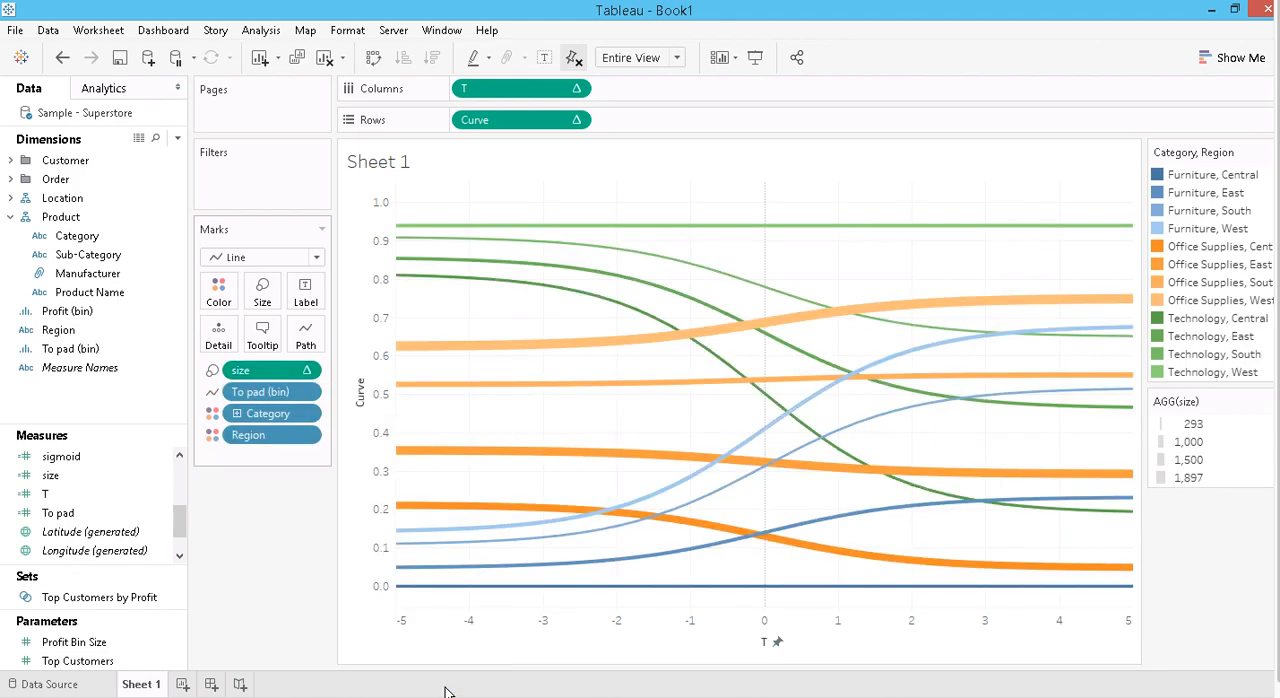
click(263, 292)
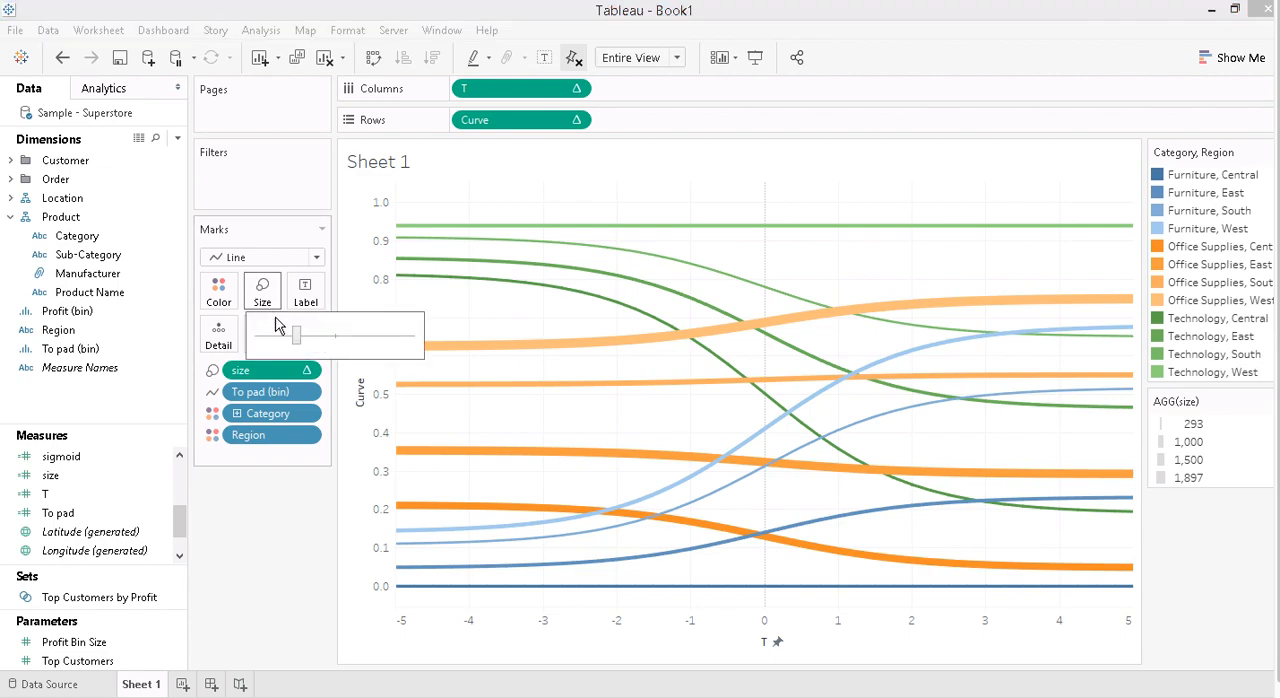
drag(297, 338, 380, 343)
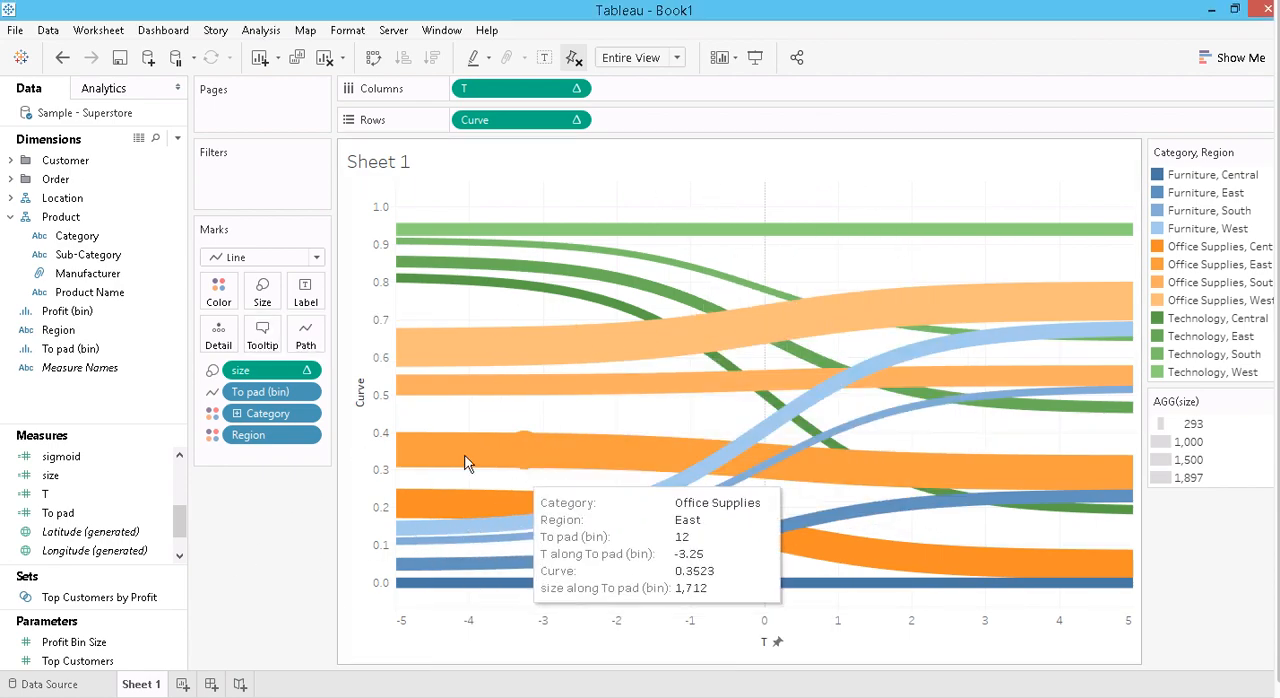
- Create a new worksheet with a stacked bar of SUM(Number of Records) on Rows, colored by Category
click(183, 685)
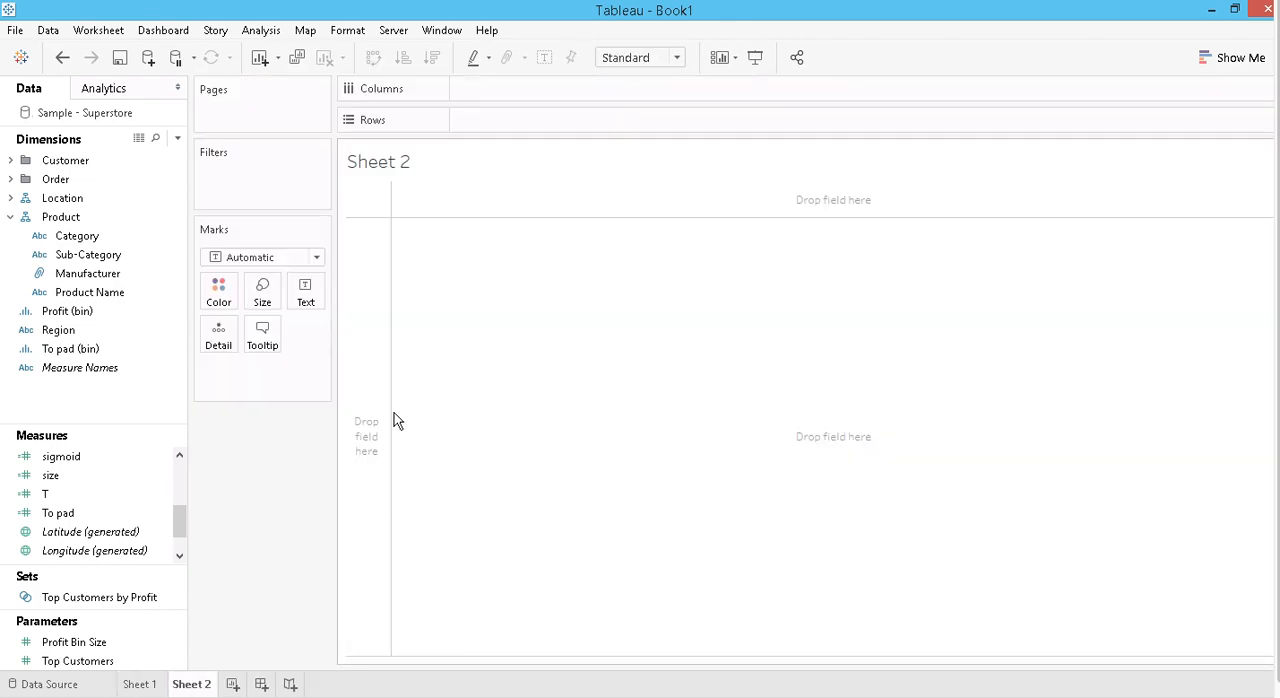
click(48, 368)
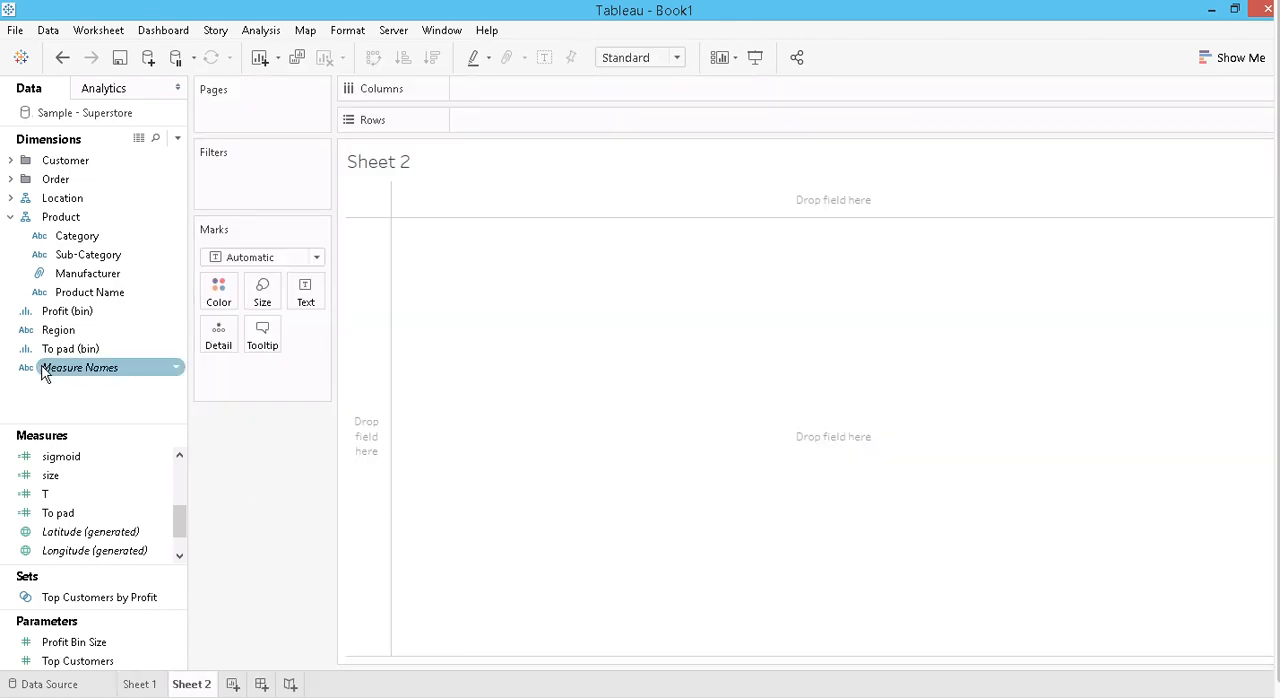
click(61, 338)
click(92, 259)
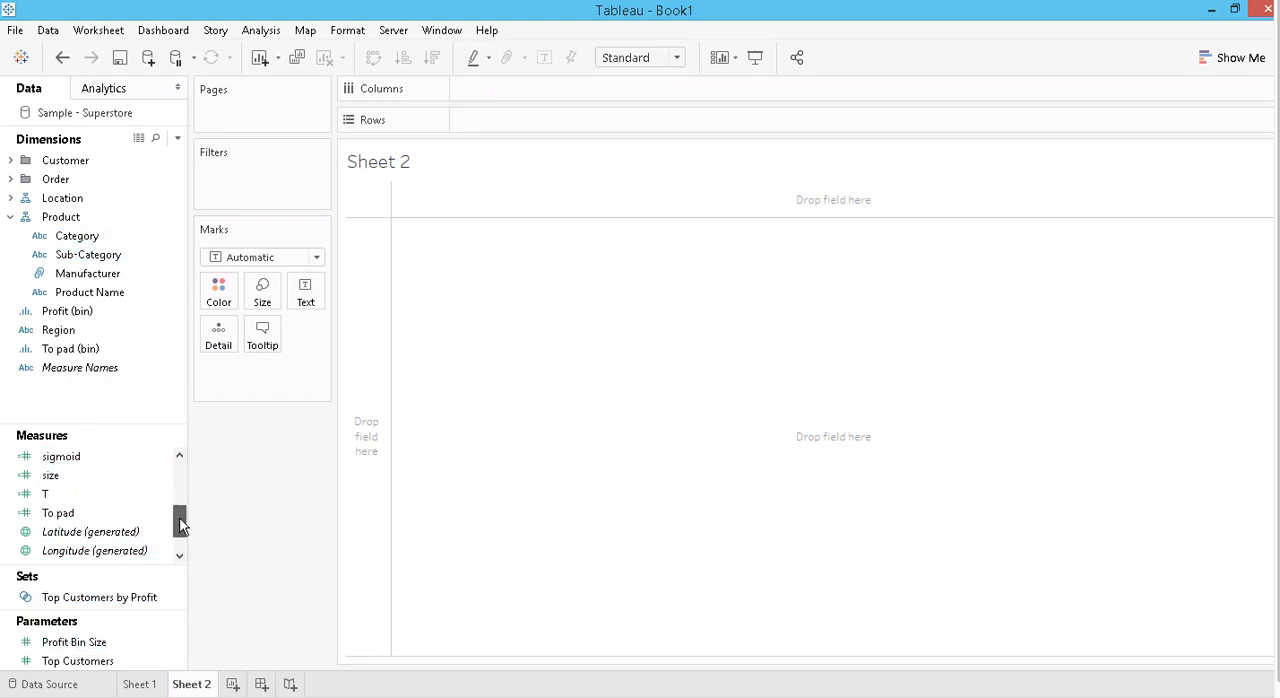
drag(177, 517, 177, 537)
drag(100, 535, 522, 120)
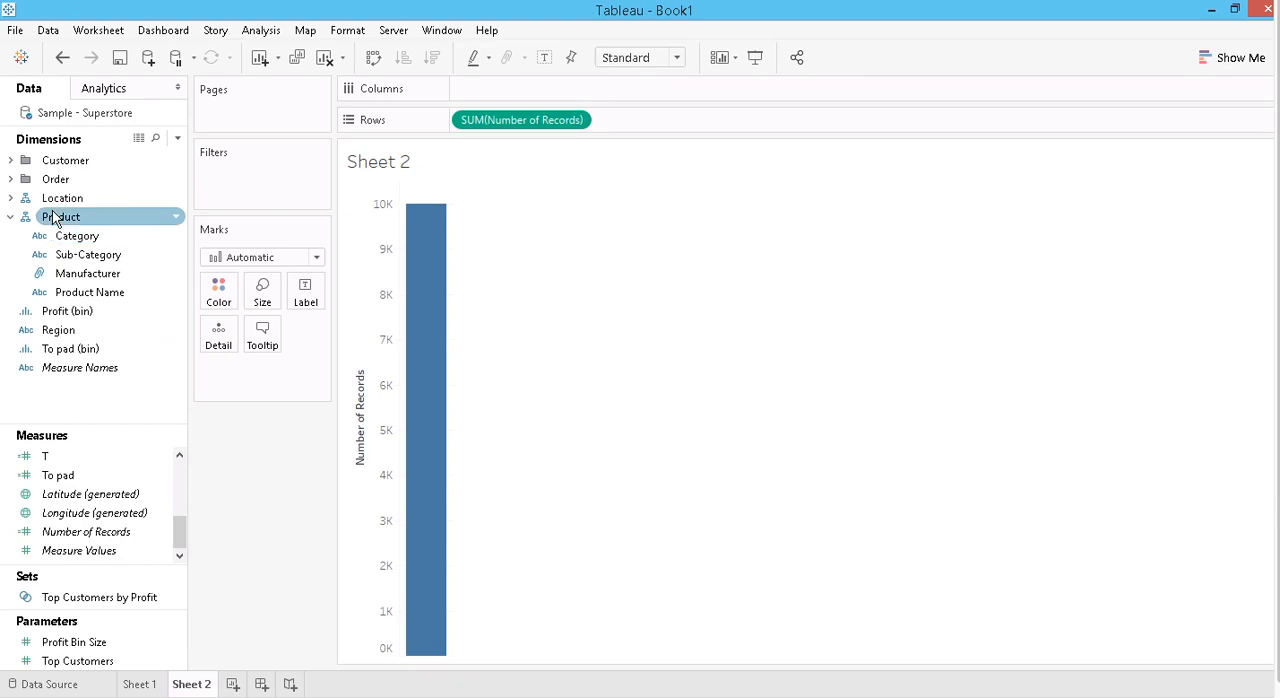
drag(68, 240, 215, 292)
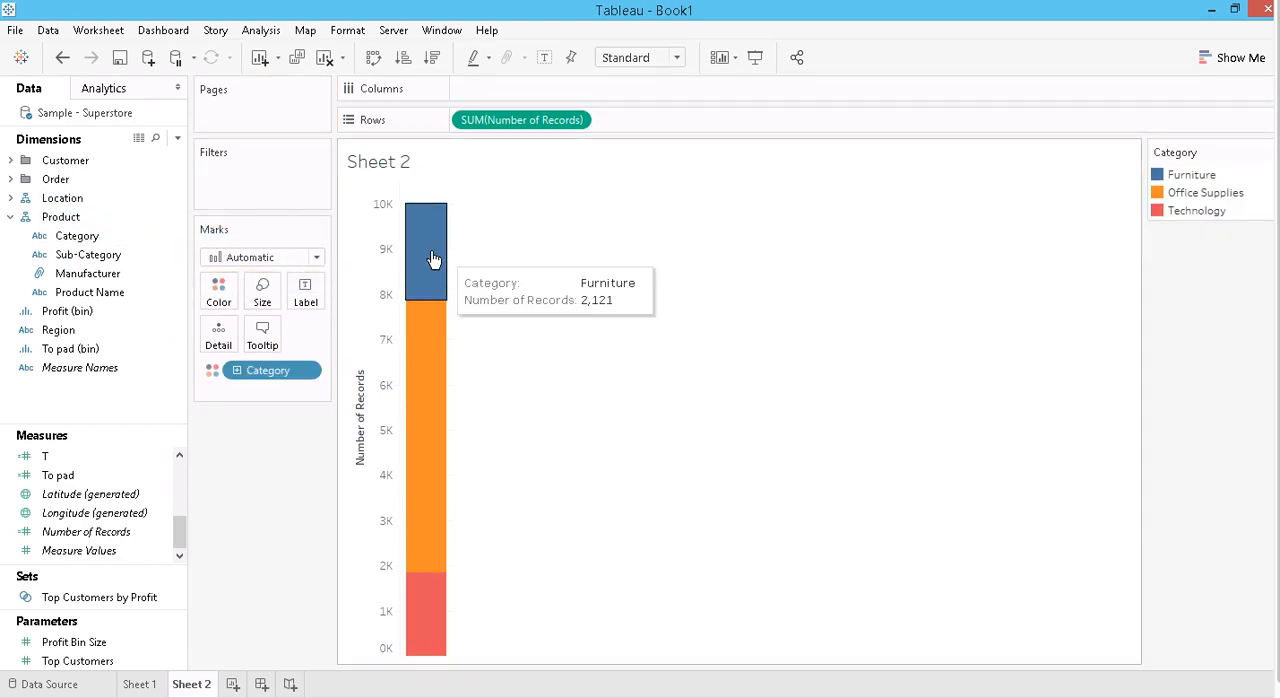
- Duplicate Sheet 2 and replace Category with Region as the bar's color field
right_click(205, 687)
click(262, 556)
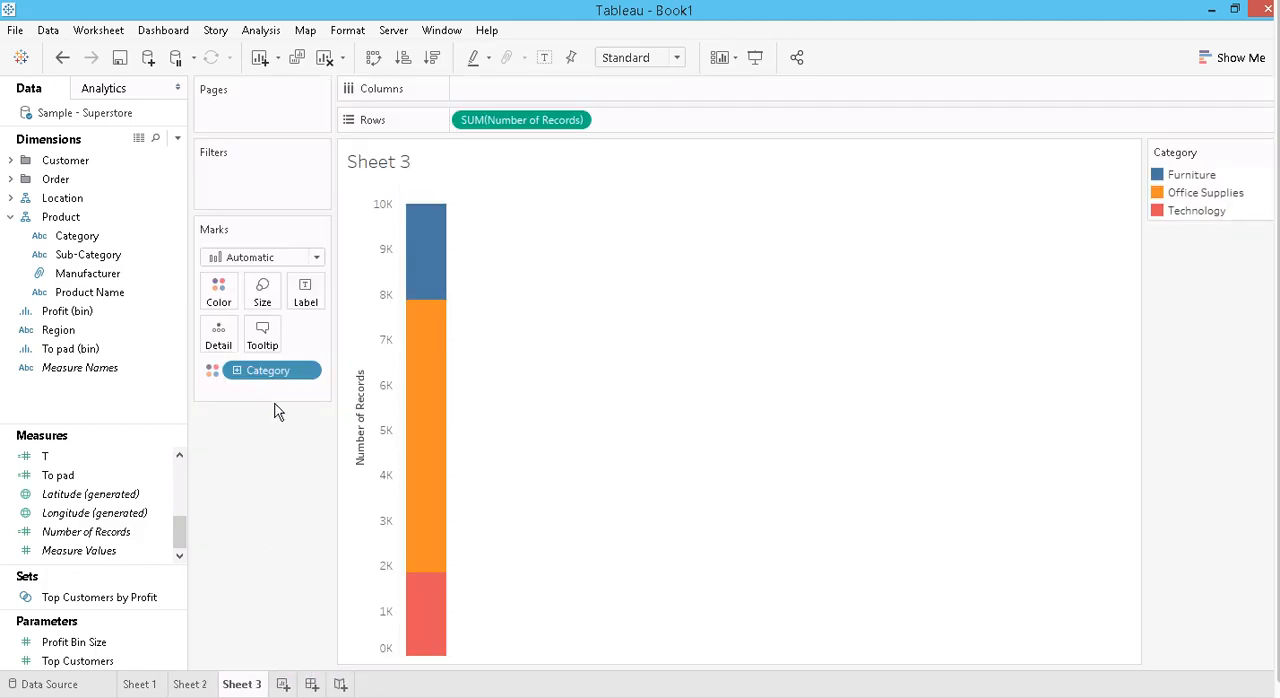
click(58, 333)
drag(58, 336, 251, 377)
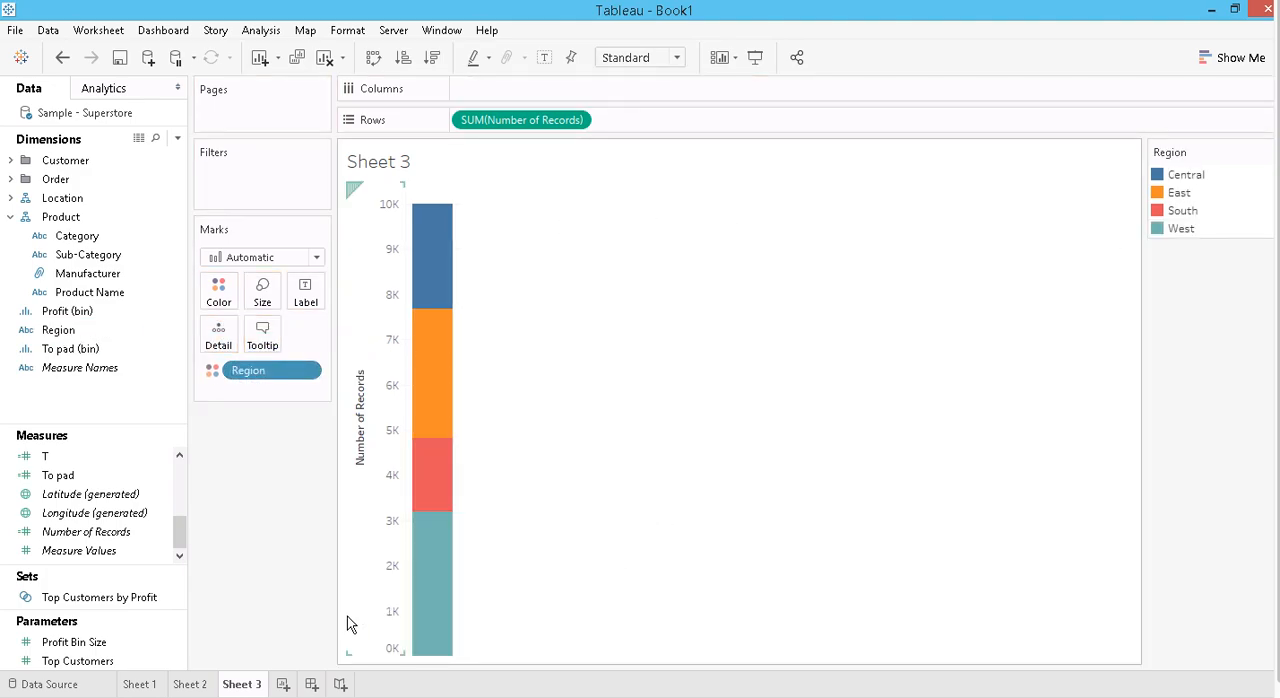
- Create a new dashboard, place Sheet 1 on it and remove the legend container that comes with it
click(313, 684)
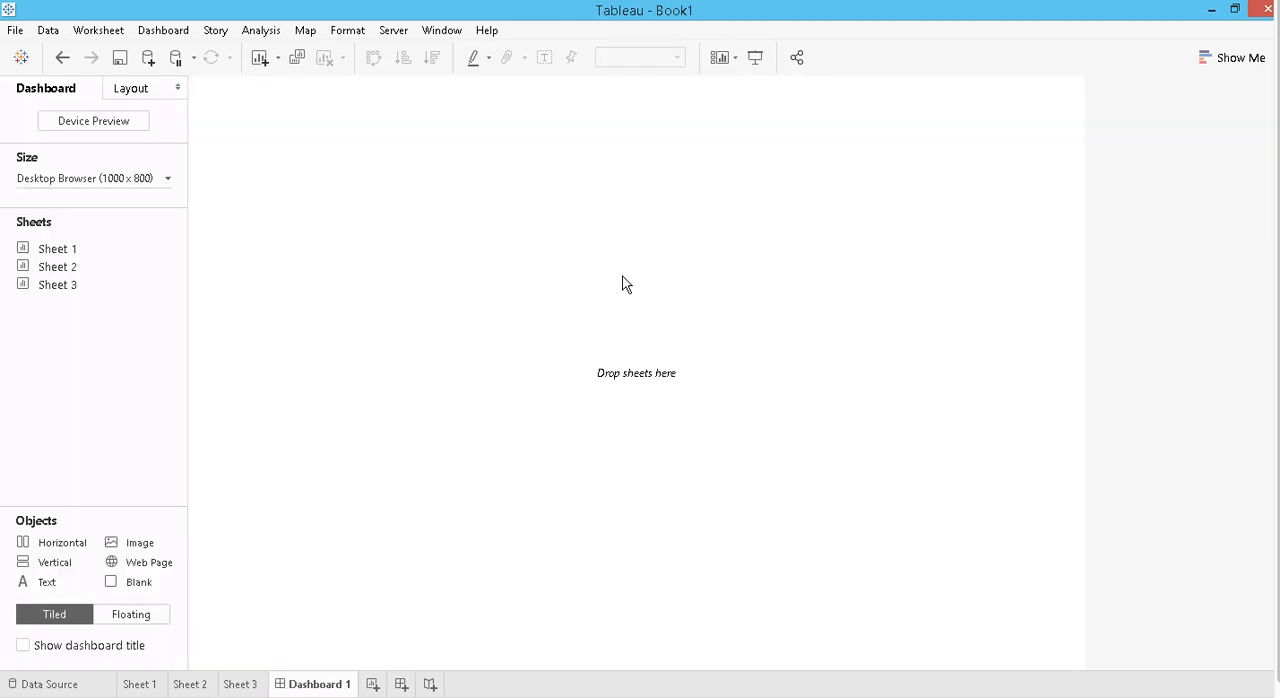
mouse_move(65, 276)
drag(53, 257, 600, 277)
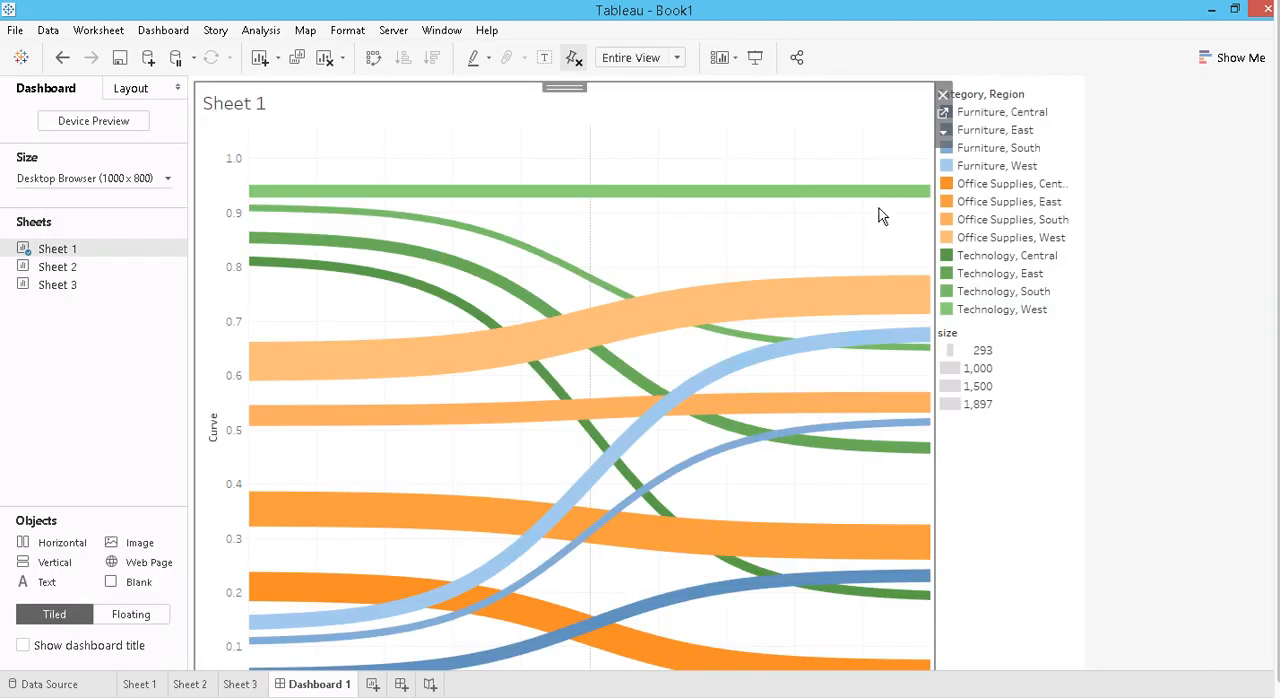
click(1020, 143)
click(1086, 94)
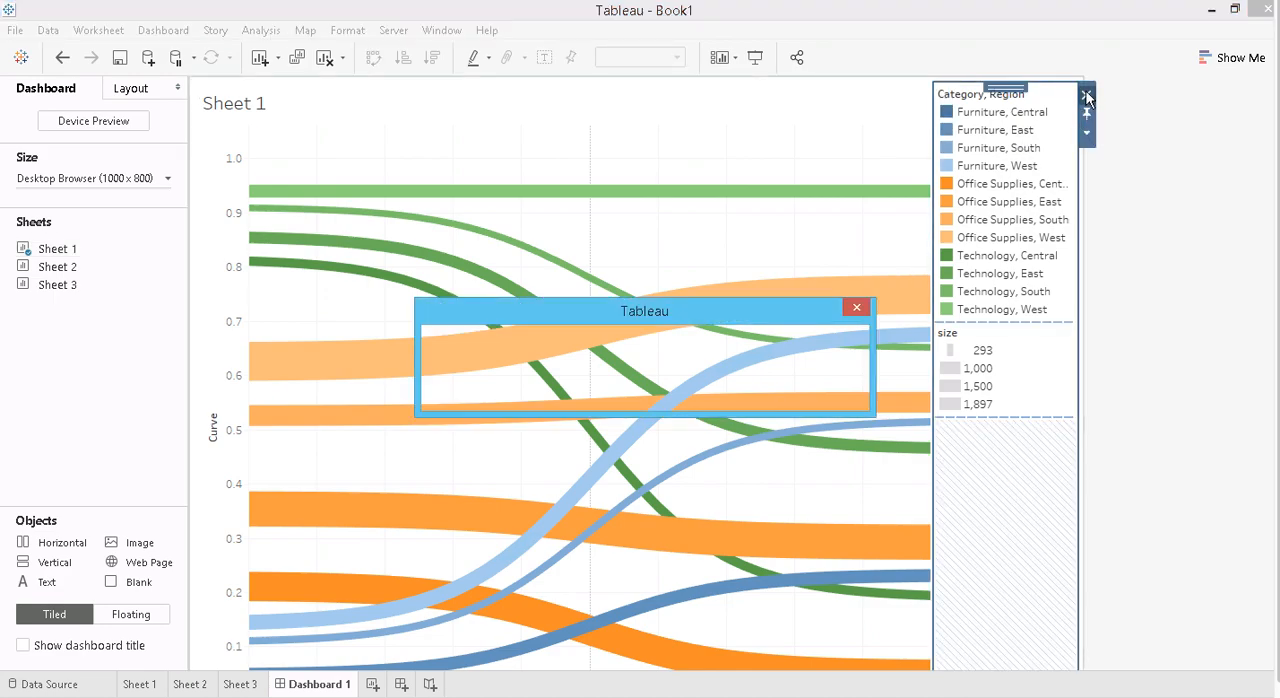
click(753, 390)
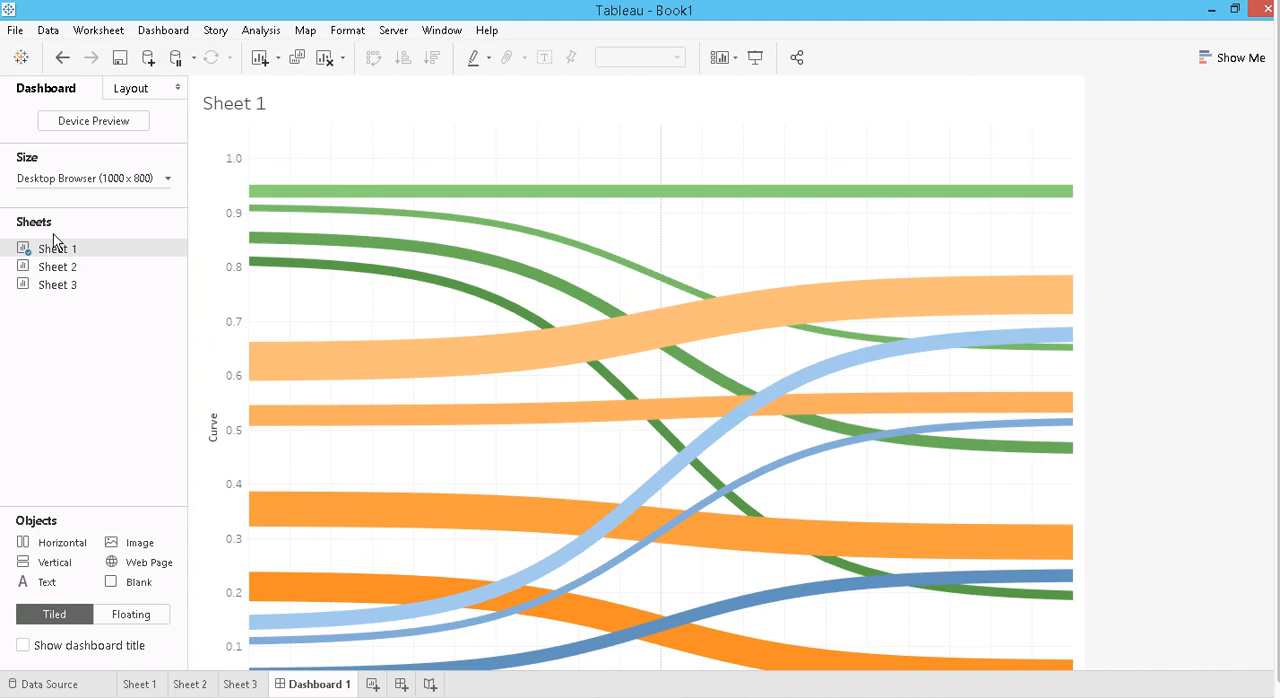
- Add Sheet 2 as a narrow column to the left of Sheet 1 on a dashboard 600 px high
drag(44, 272, 251, 357)
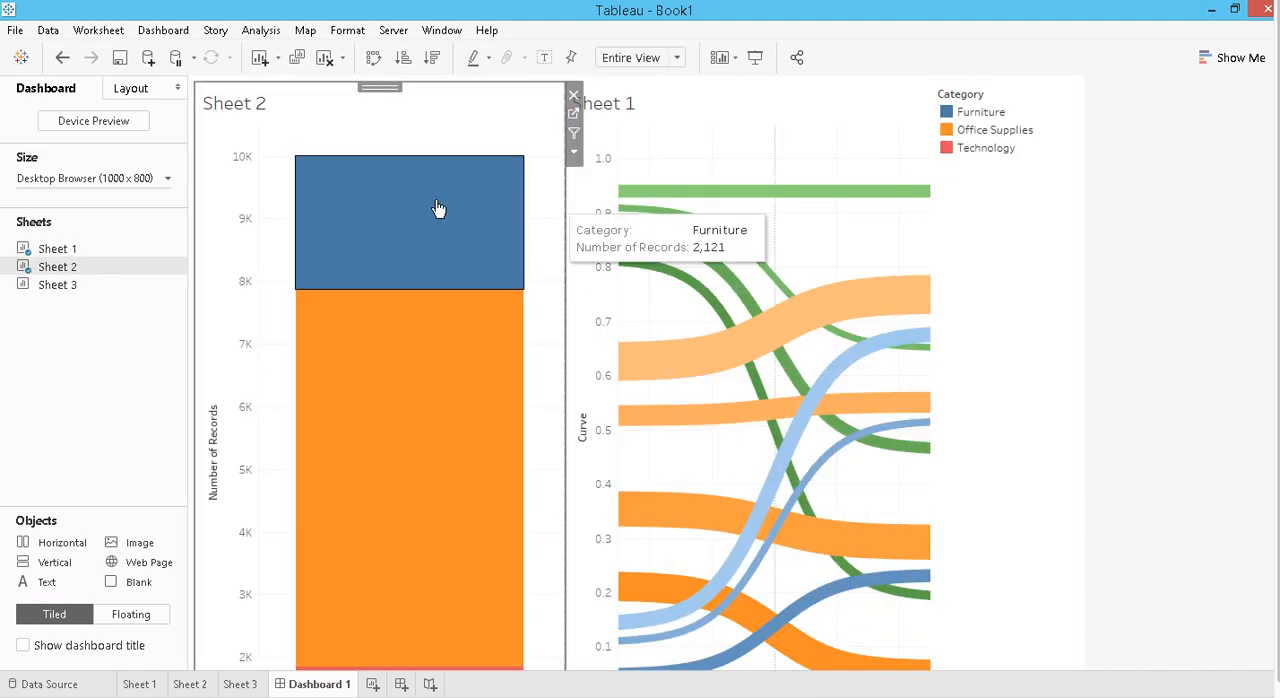
click(123, 180)
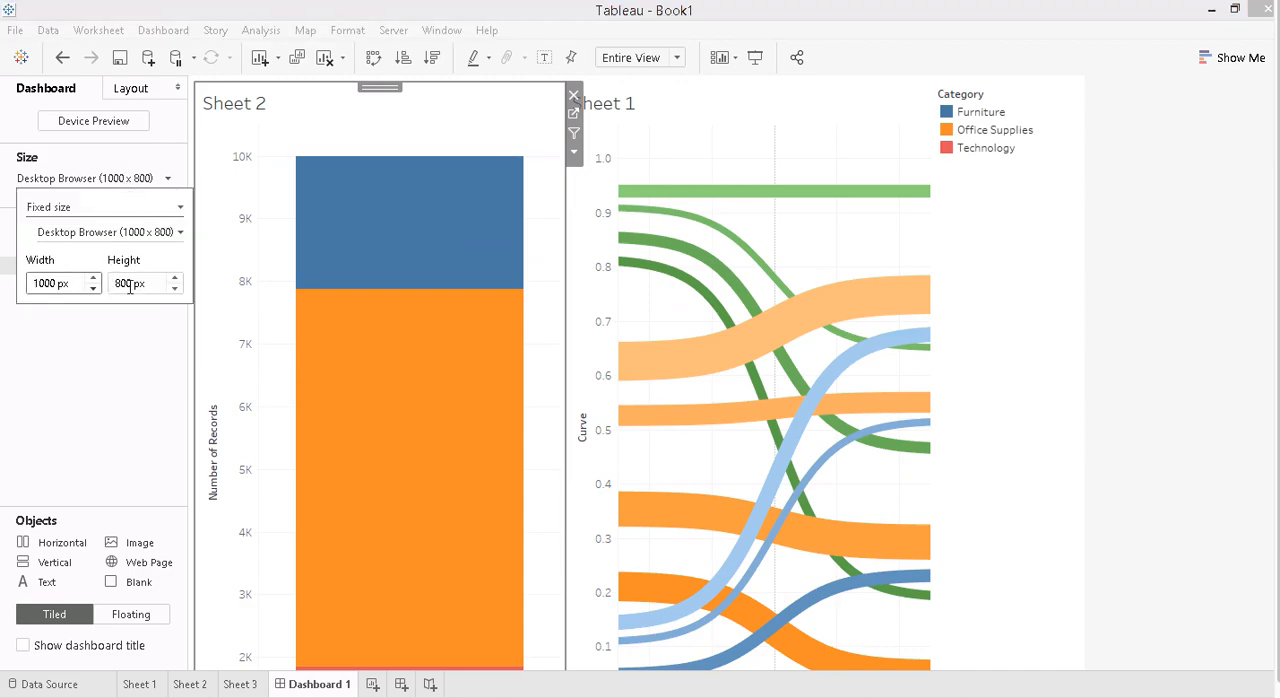
click(175, 289)
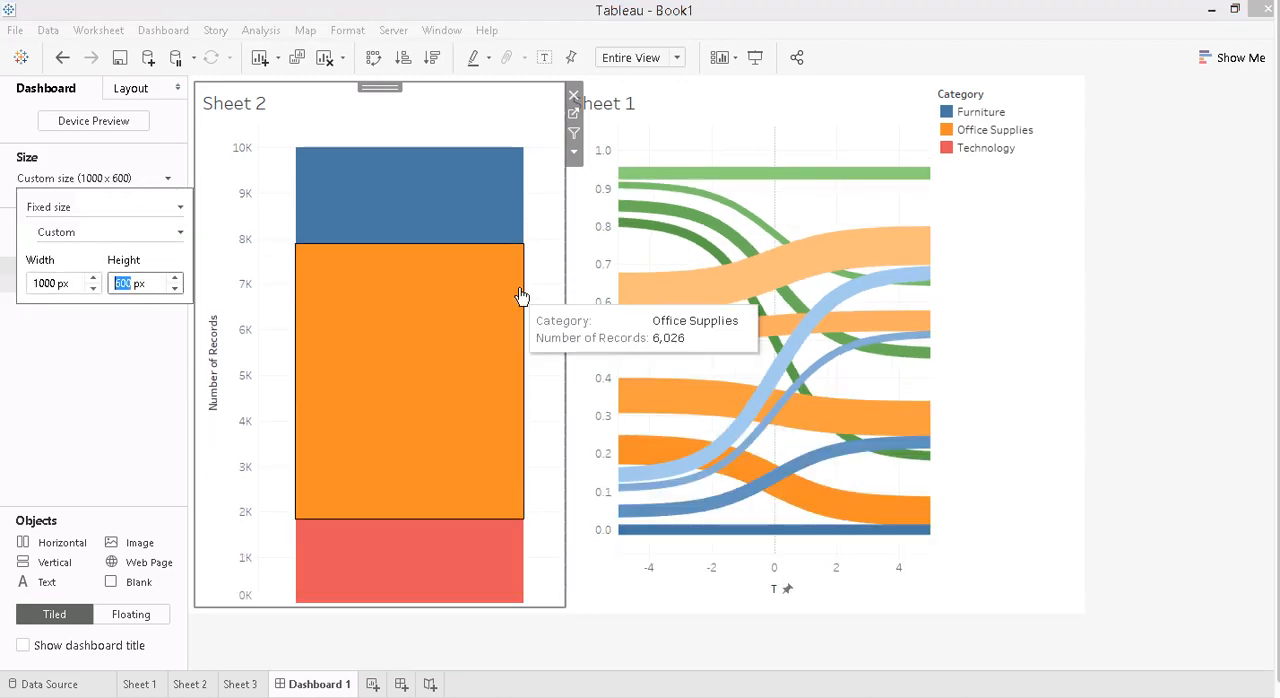
drag(567, 351, 305, 349)
- Add Sheet 3 to the right of Sheet 1 and delete the container holding the Category and Region legends
drag(72, 286, 912, 329)
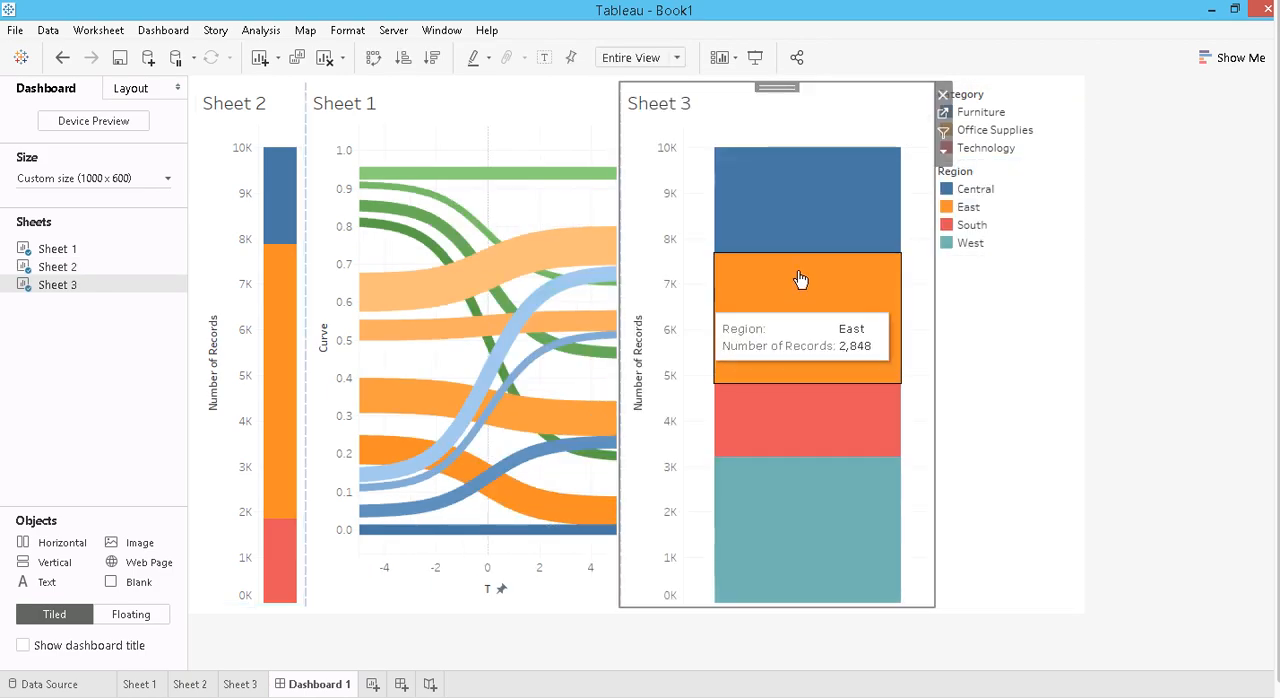
click(1011, 334)
click(1087, 96)
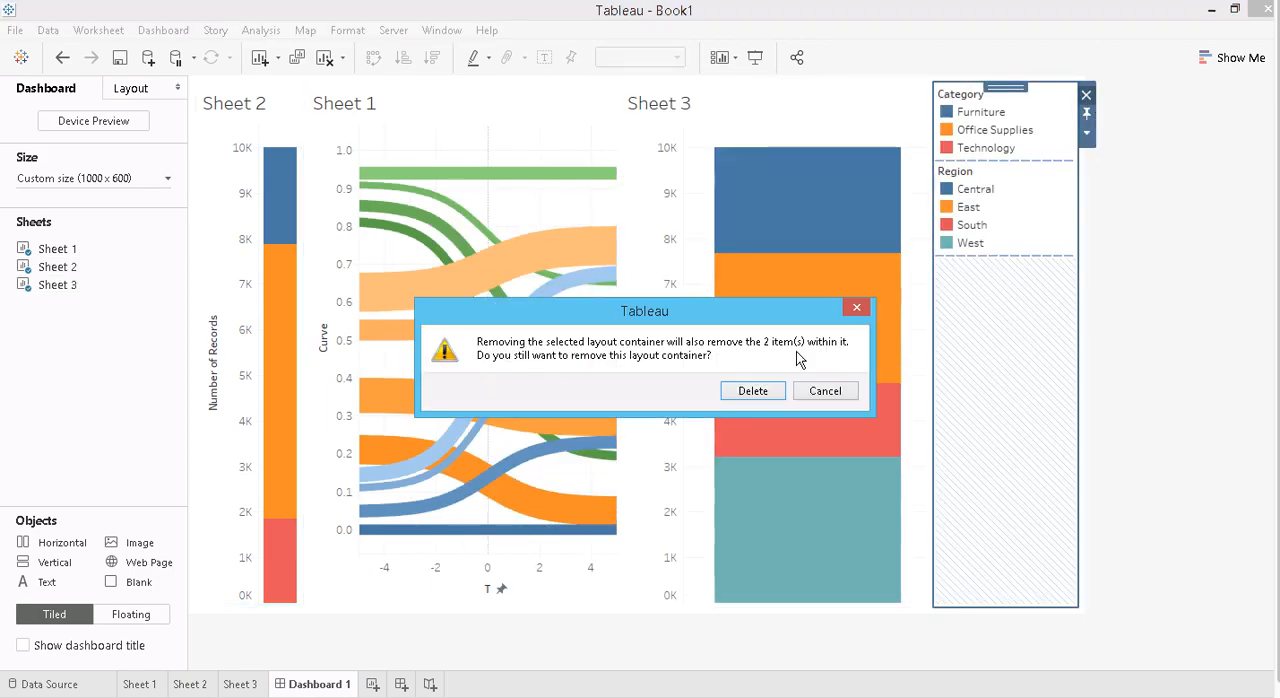
click(753, 391)
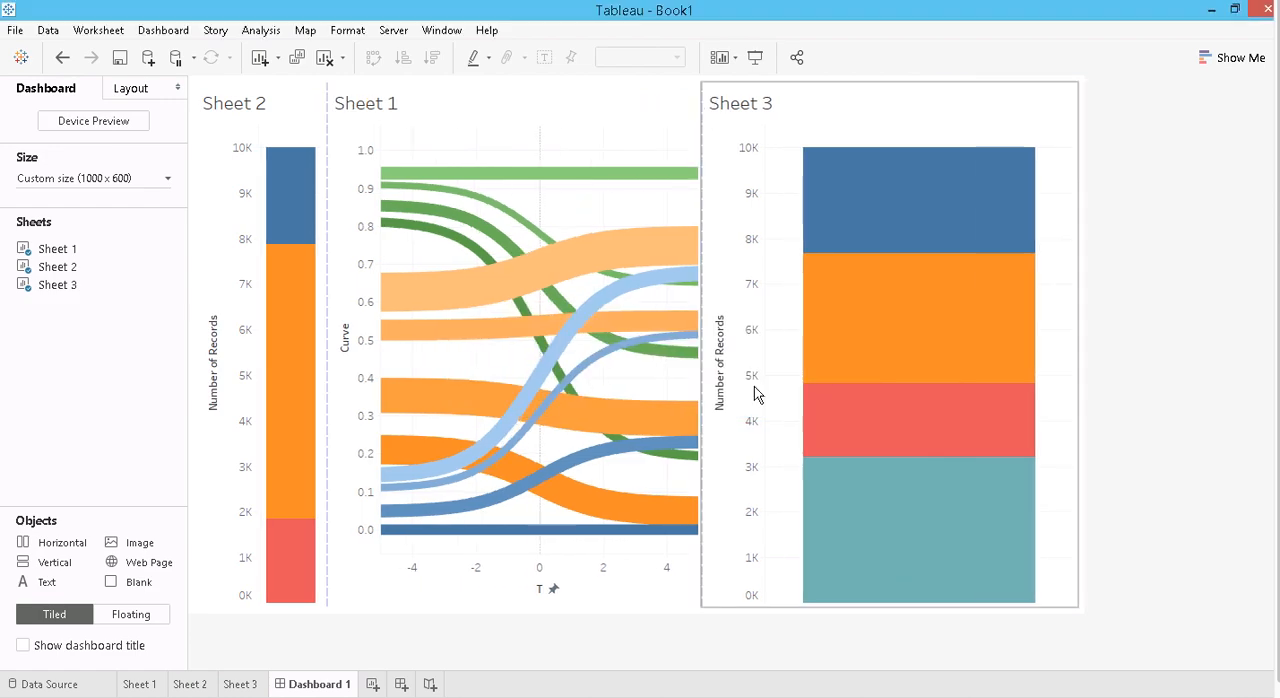
- Hide the Number of Records axis headers on Sheets 2 and 3 and the Curve and T axis headers on Sheet 1
right_click(250, 427)
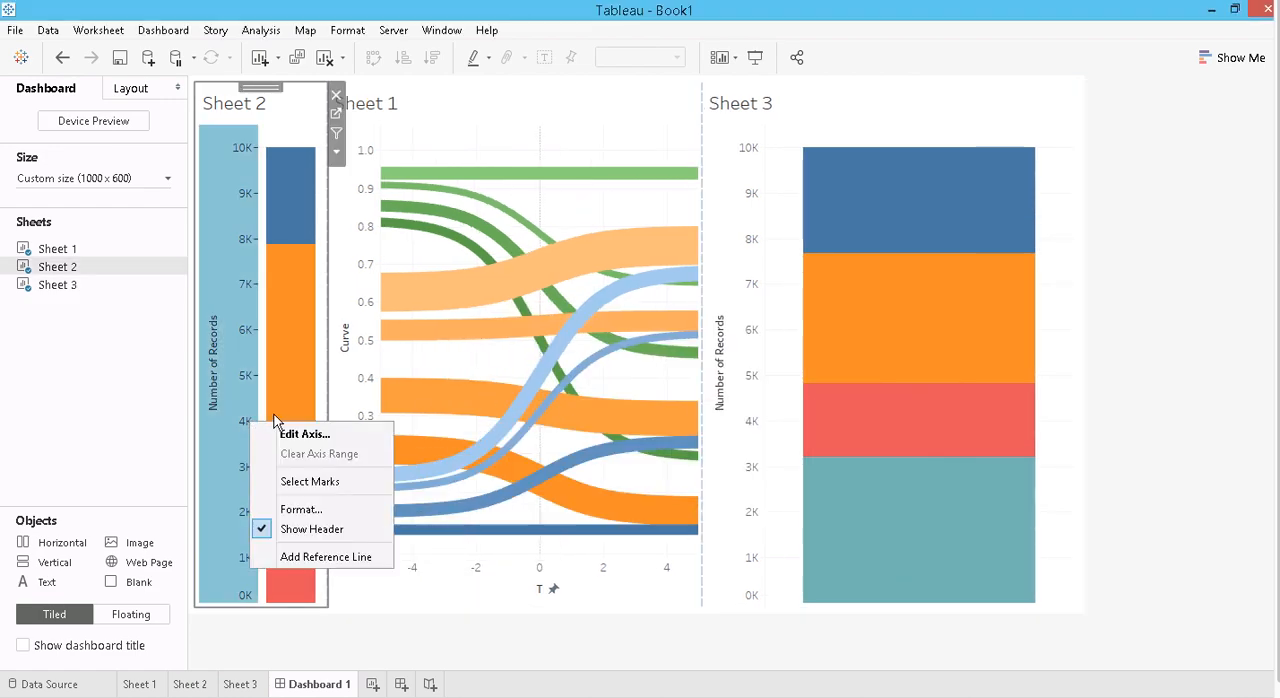
click(314, 530)
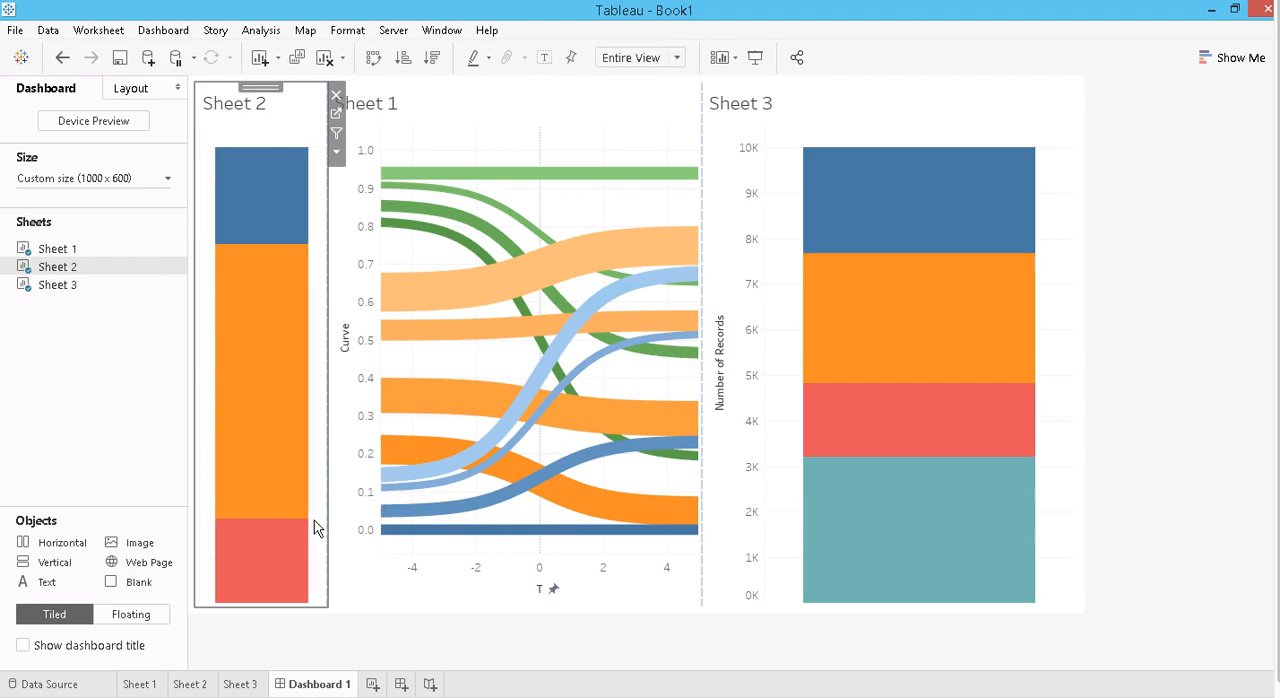
right_click(362, 440)
click(405, 545)
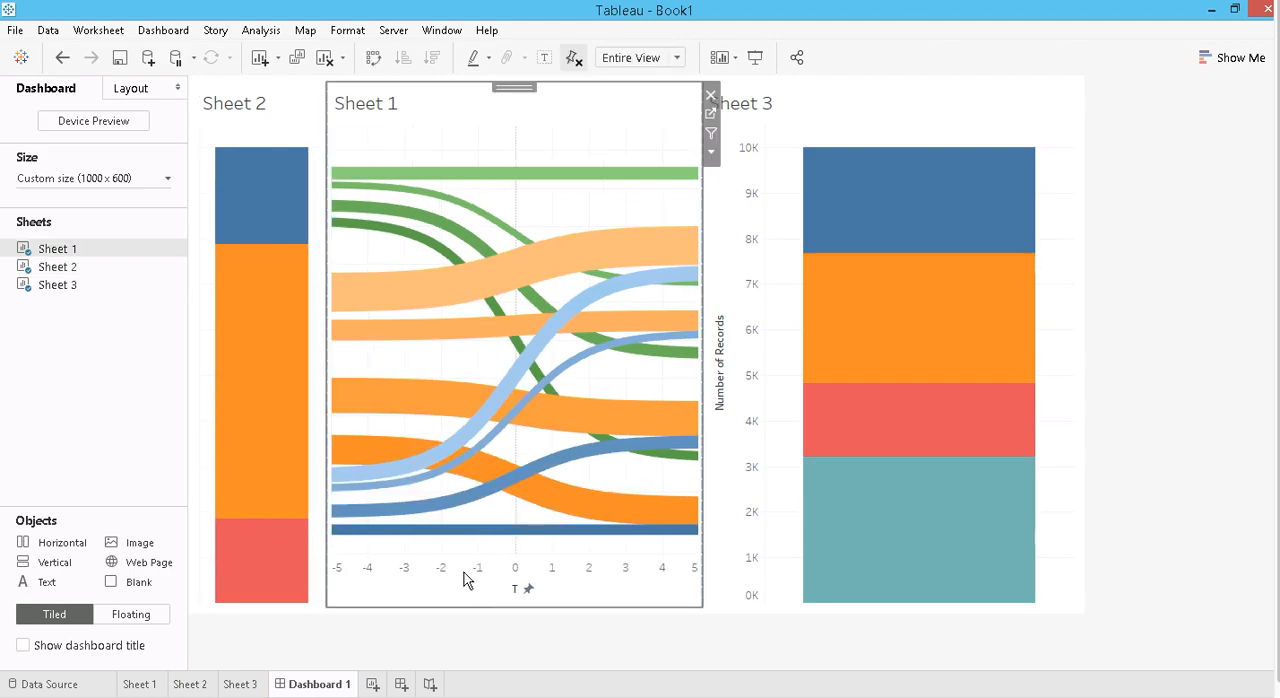
right_click(458, 578)
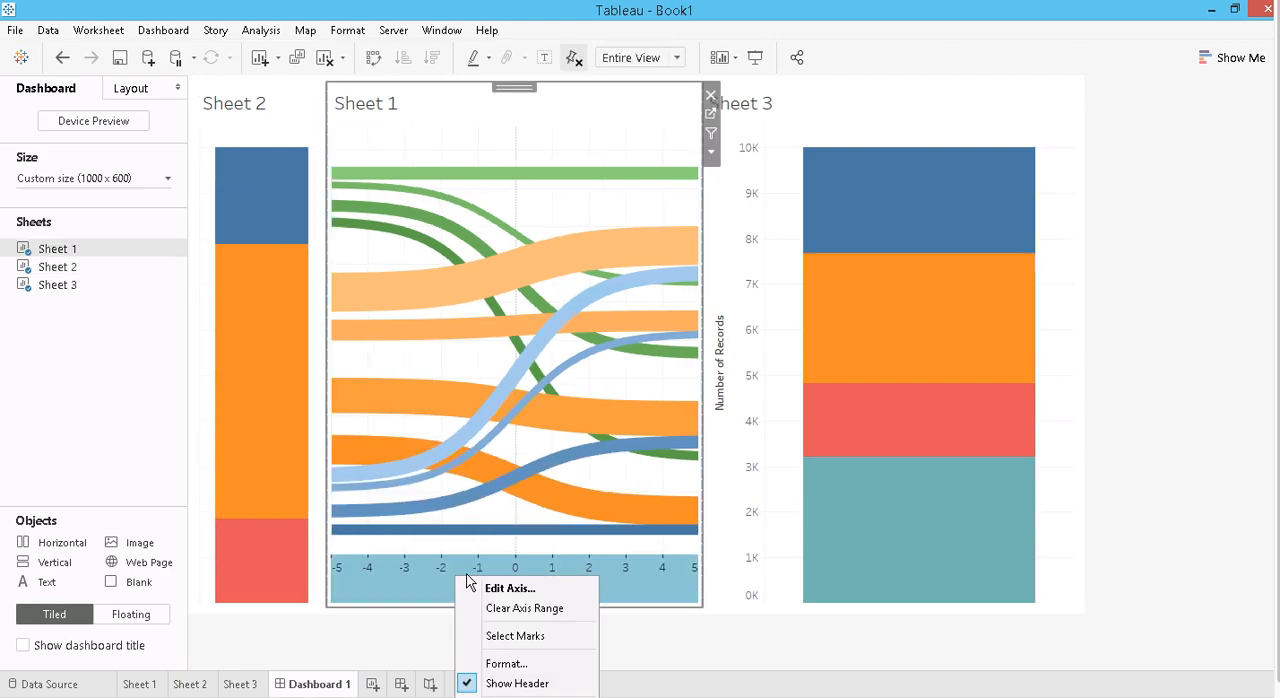
click(492, 684)
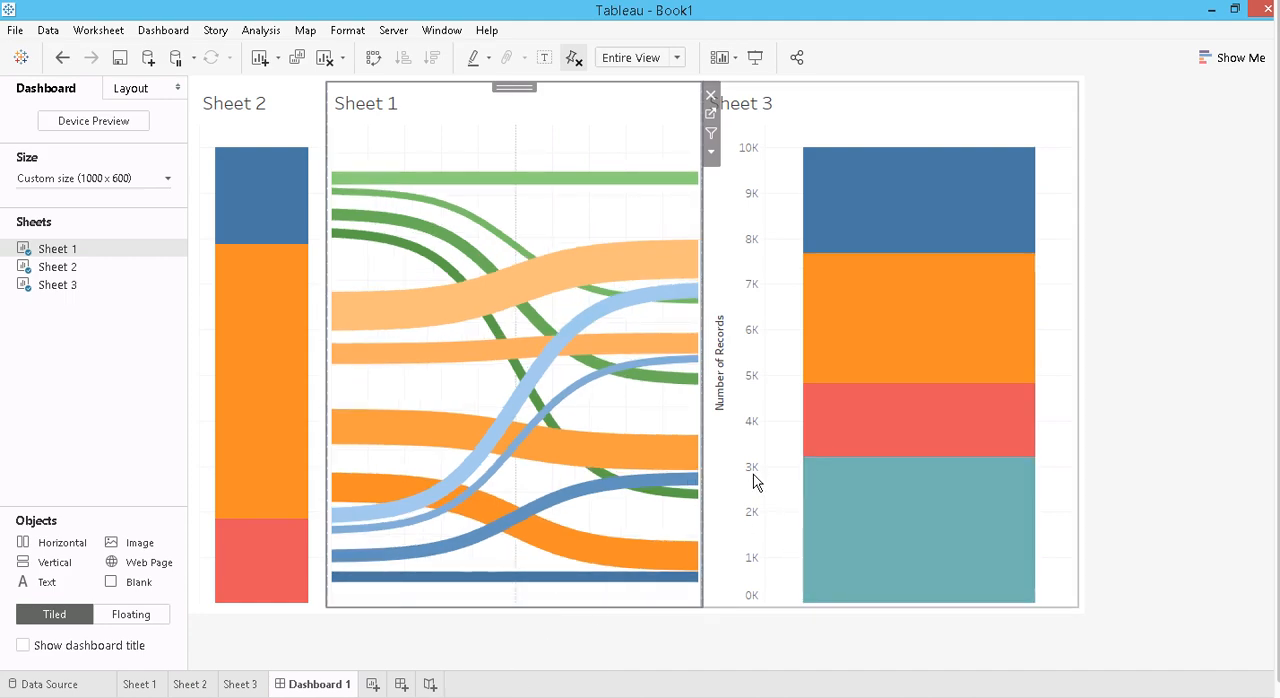
right_click(753, 481)
click(783, 583)
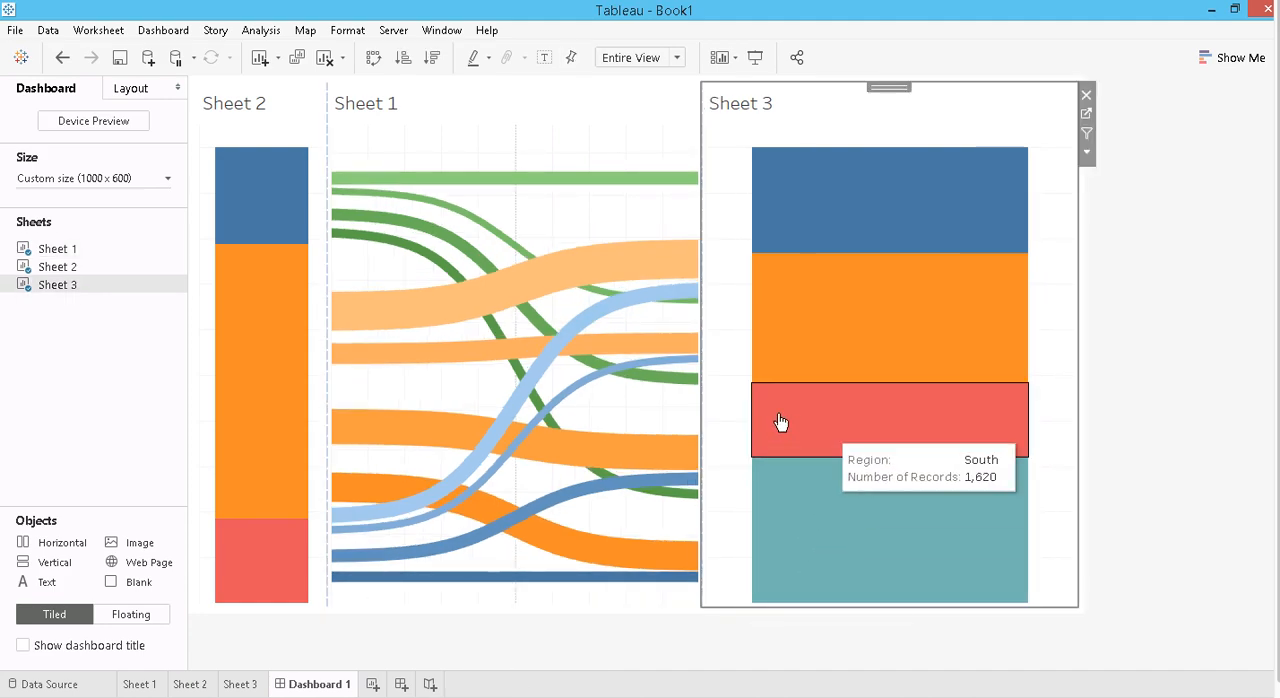
- Narrow both stacked bar sheets to widen the Sankey between them, and hide the titles of all three sheets
drag(704, 370, 943, 436)
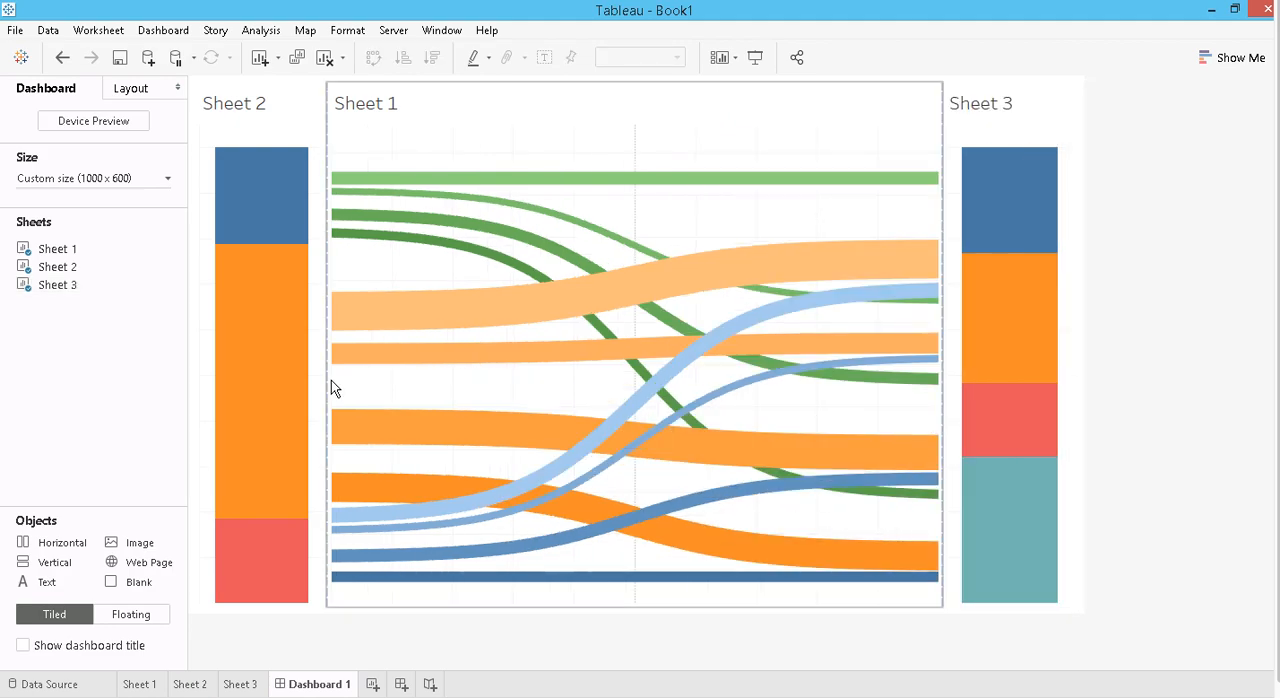
mouse_move(329, 379)
mouse_down()
mouse_move(286, 377)
mouse_move(312, 388)
mouse_up()
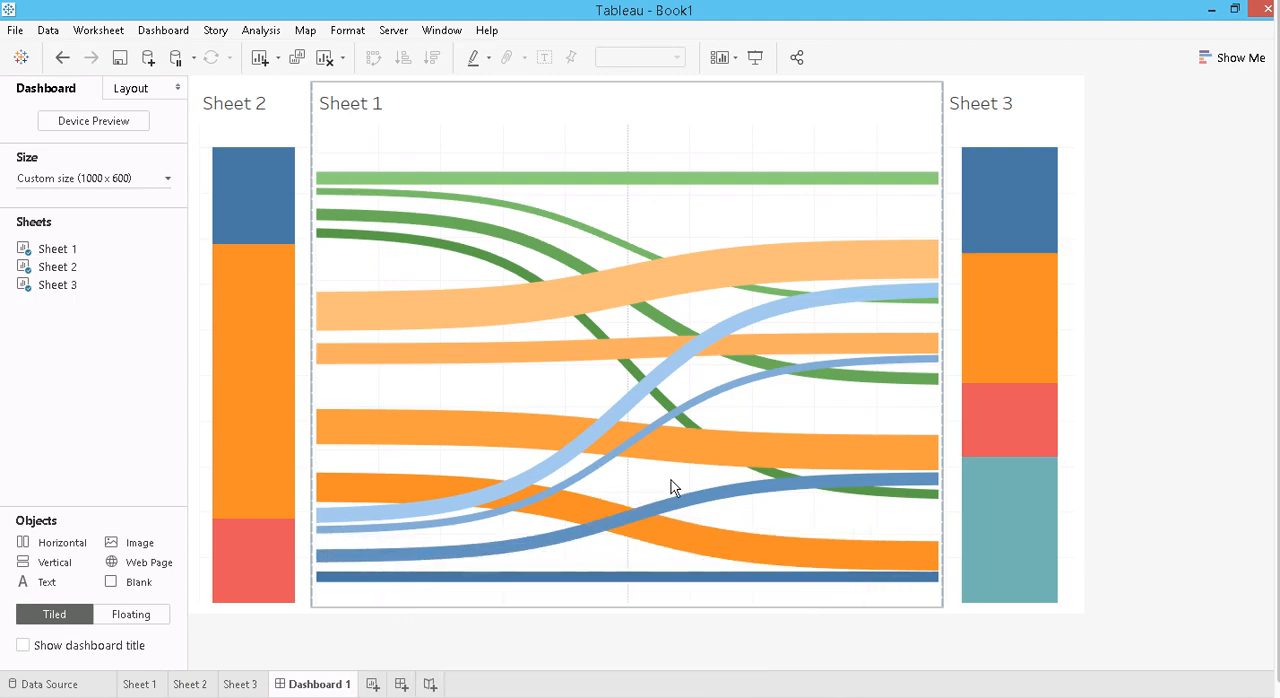
right_click(251, 100)
click(303, 145)
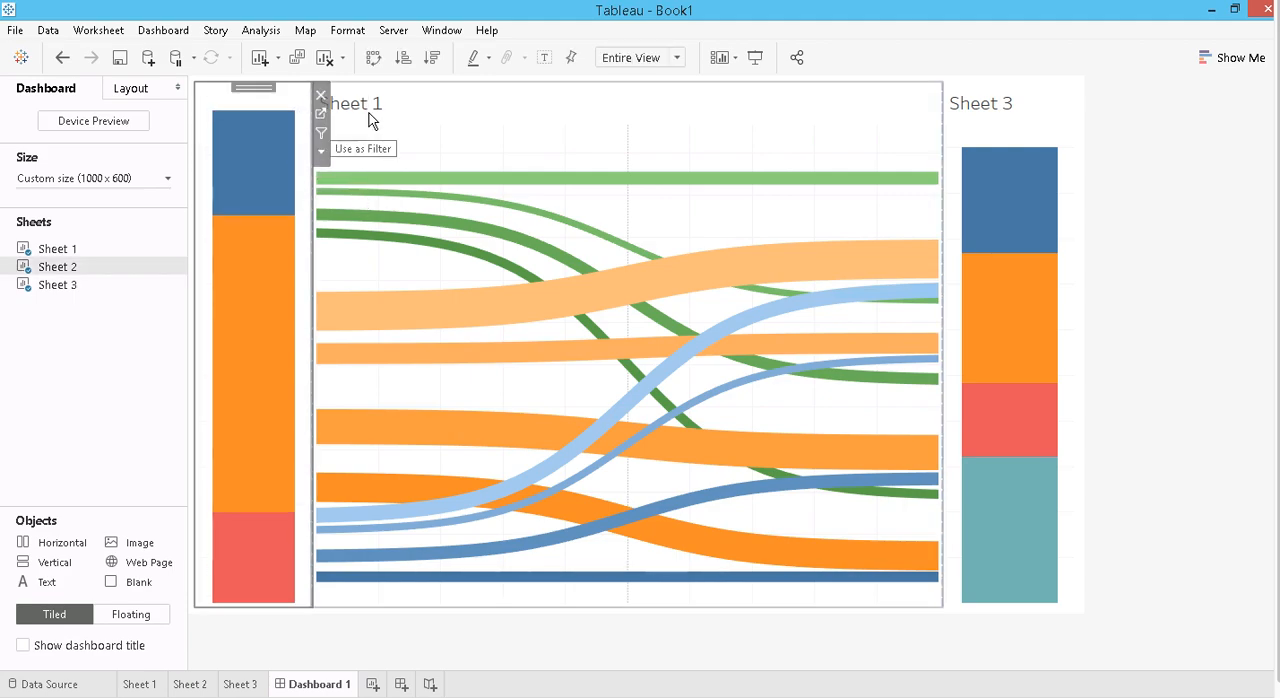
right_click(370, 110)
click(440, 159)
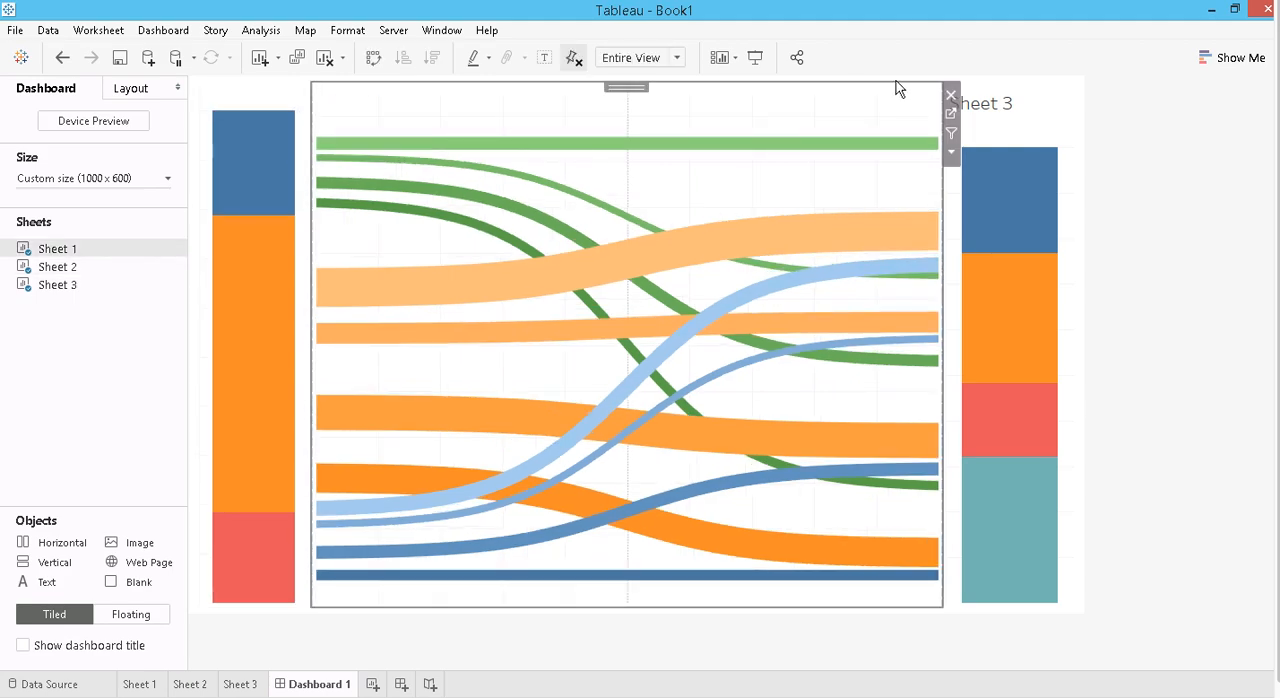
right_click(990, 110)
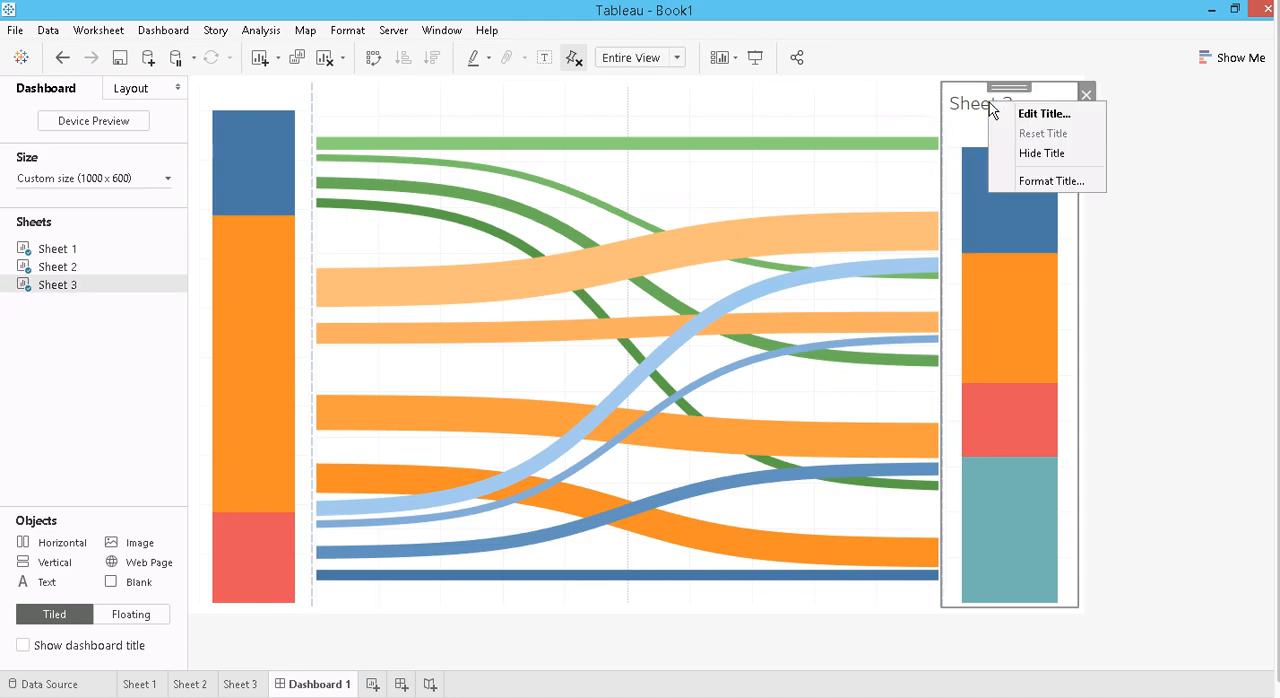
click(1026, 149)
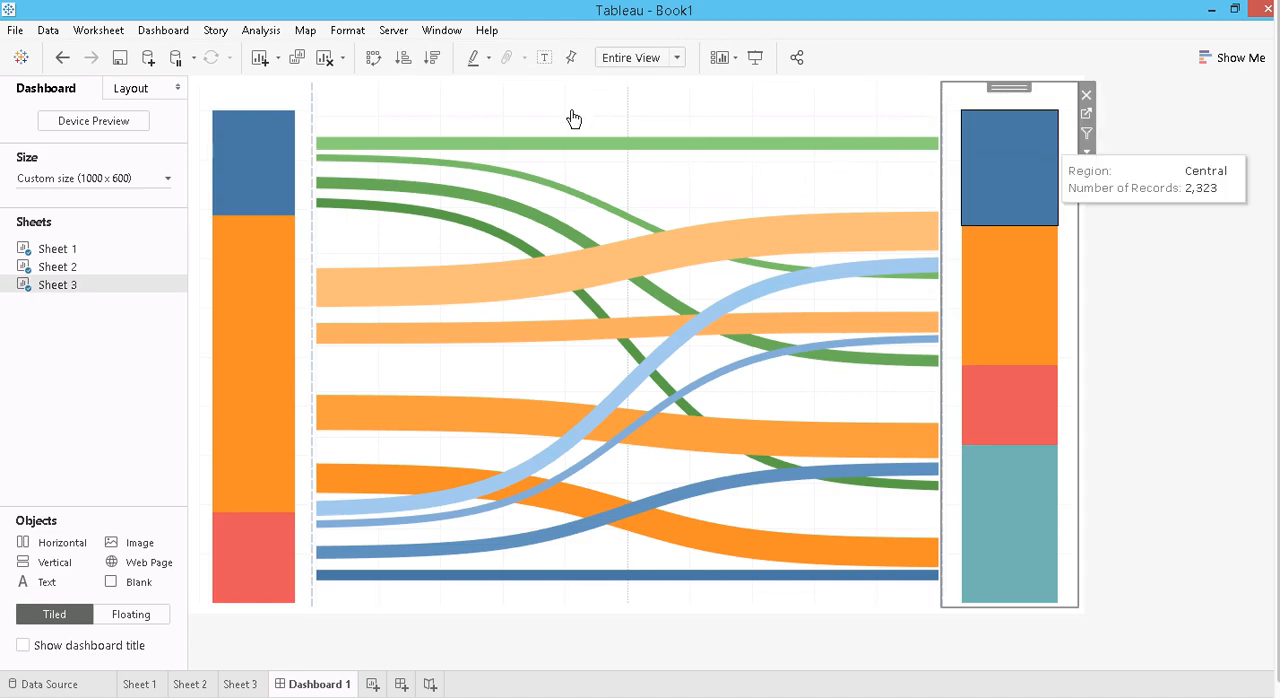
- Recolor the Category bar on Sheet 2 with Furniture green and Technology blue, and return to Dashboard 1
click(493, 117)
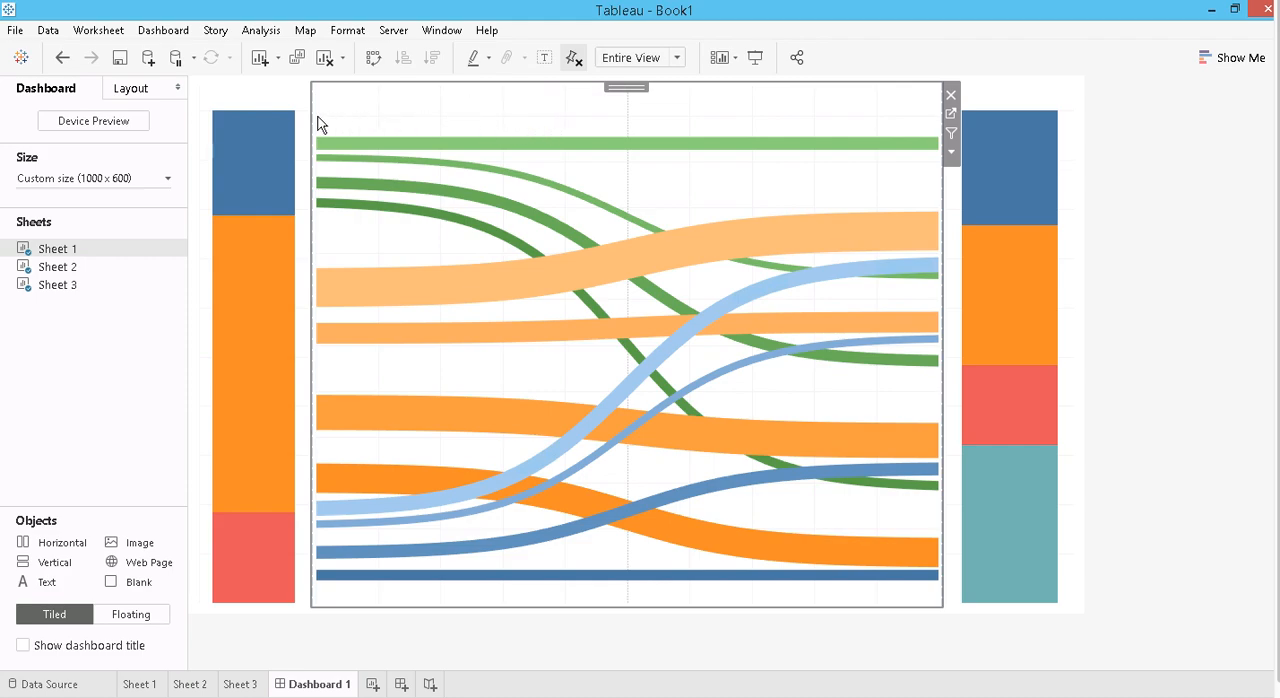
click(268, 104)
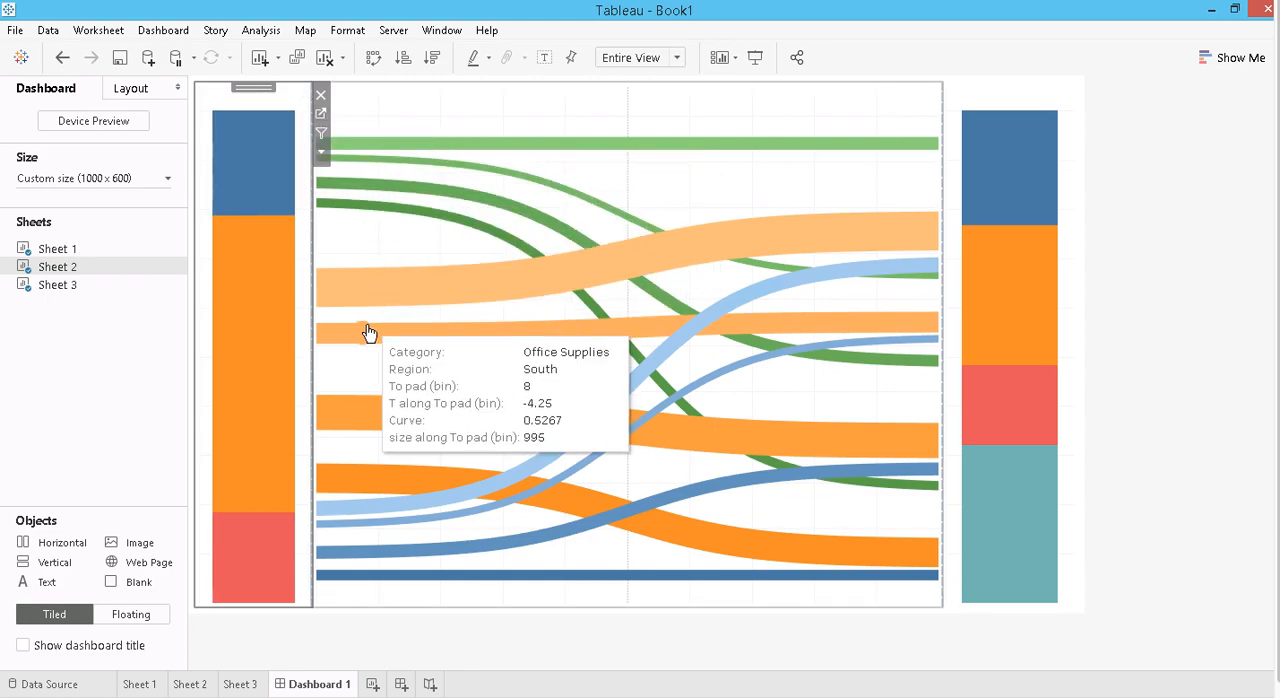
click(321, 114)
click(218, 290)
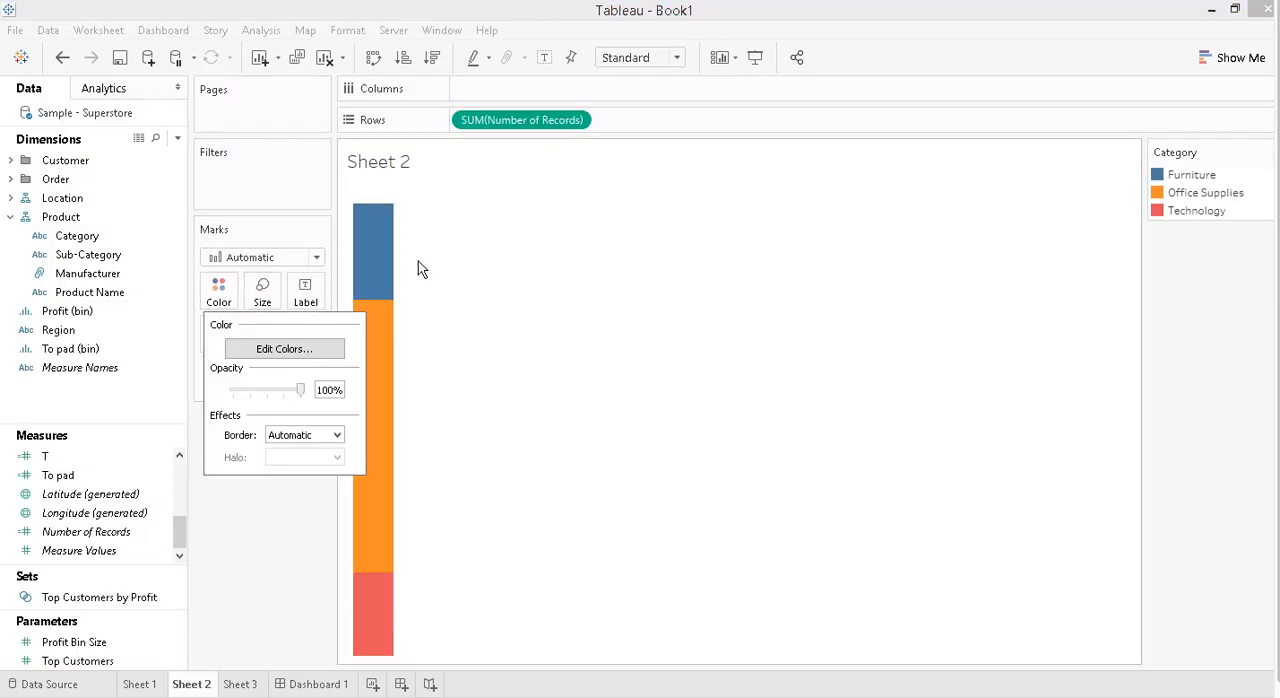
click(262, 352)
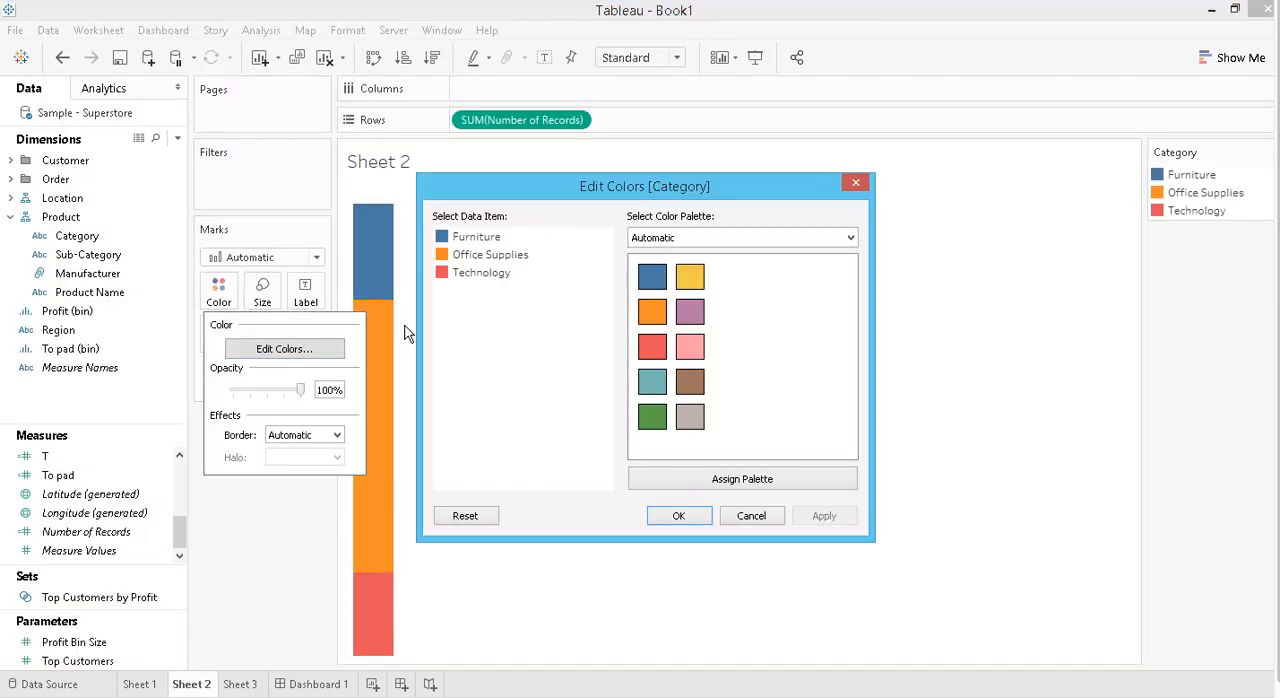
click(651, 416)
click(505, 276)
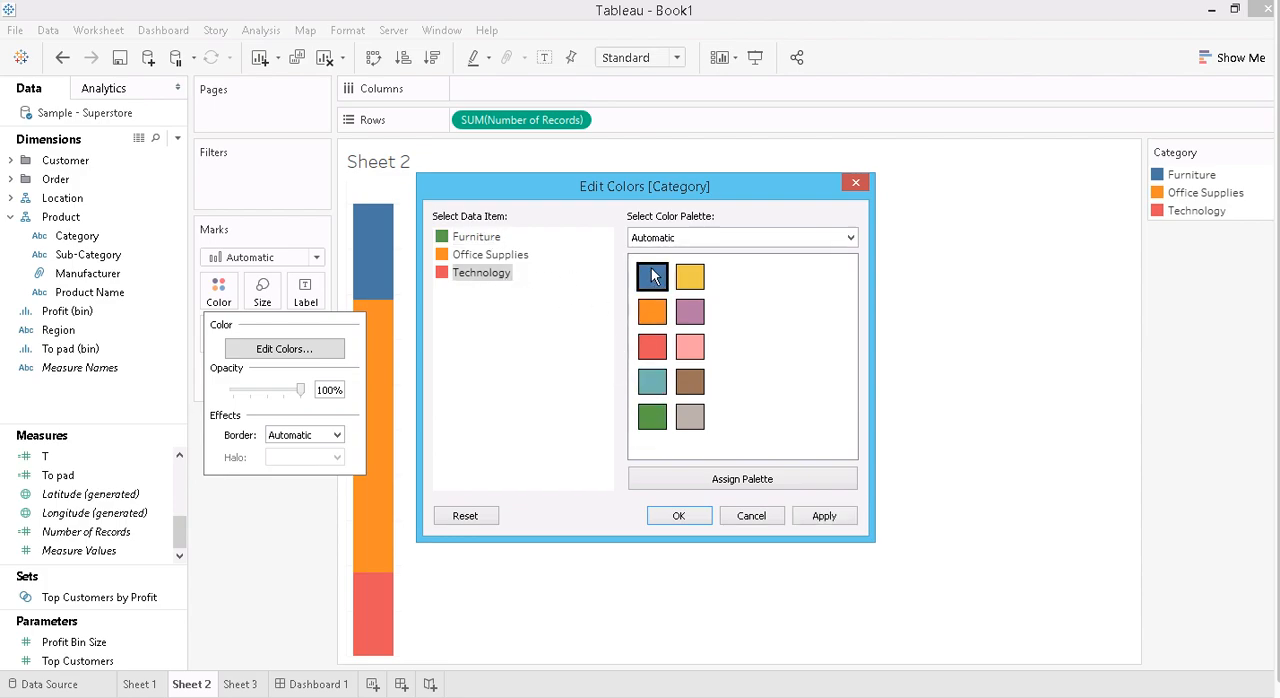
click(678, 515)
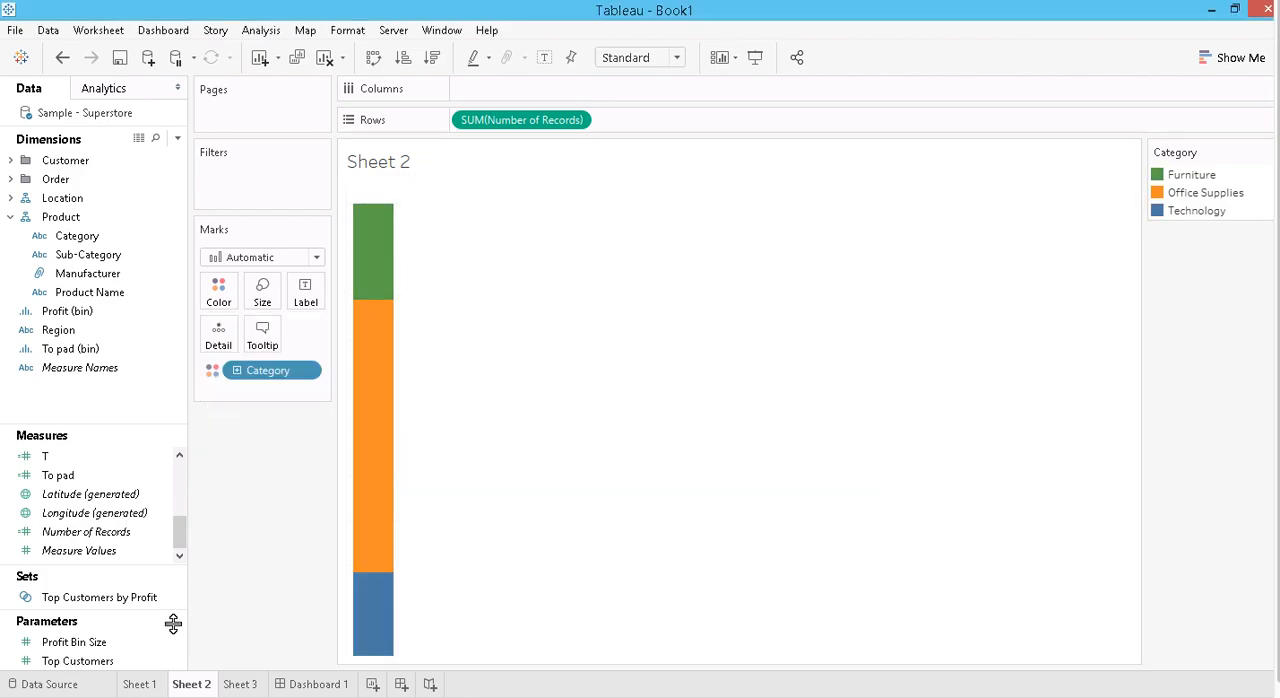
click(320, 684)
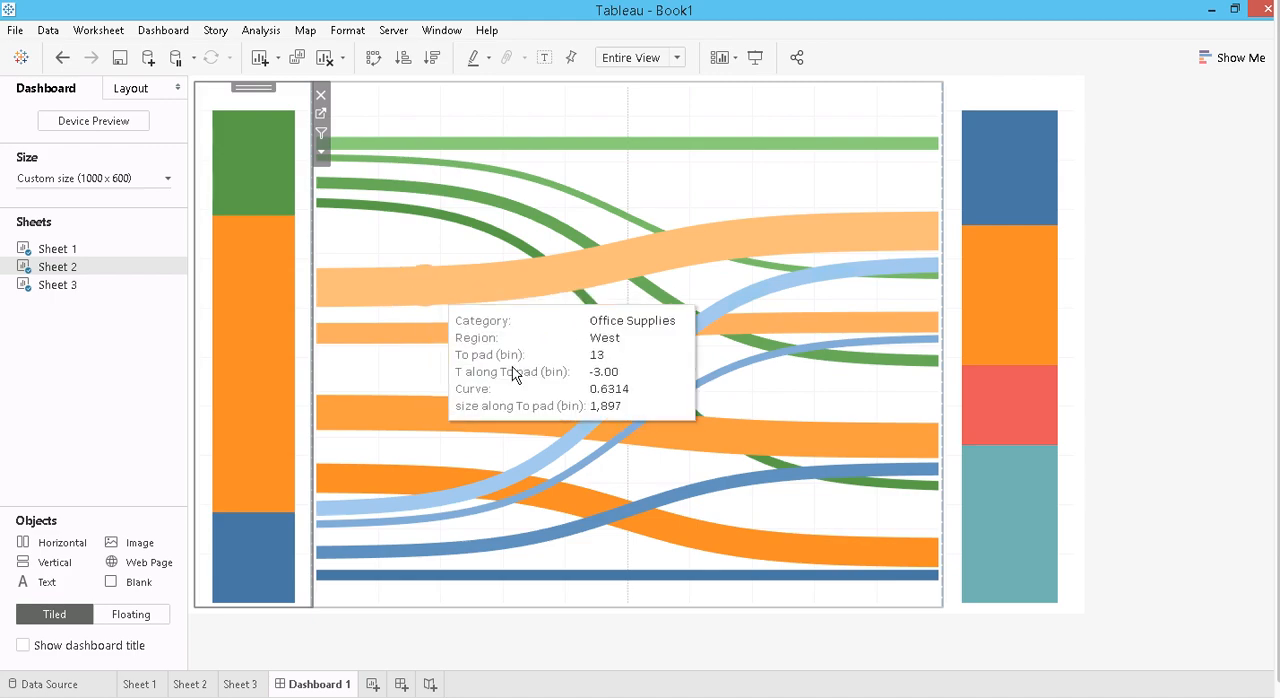
- Go to Sheet 2 from the dashboard and label its bar segments with Category
click(671, 192)
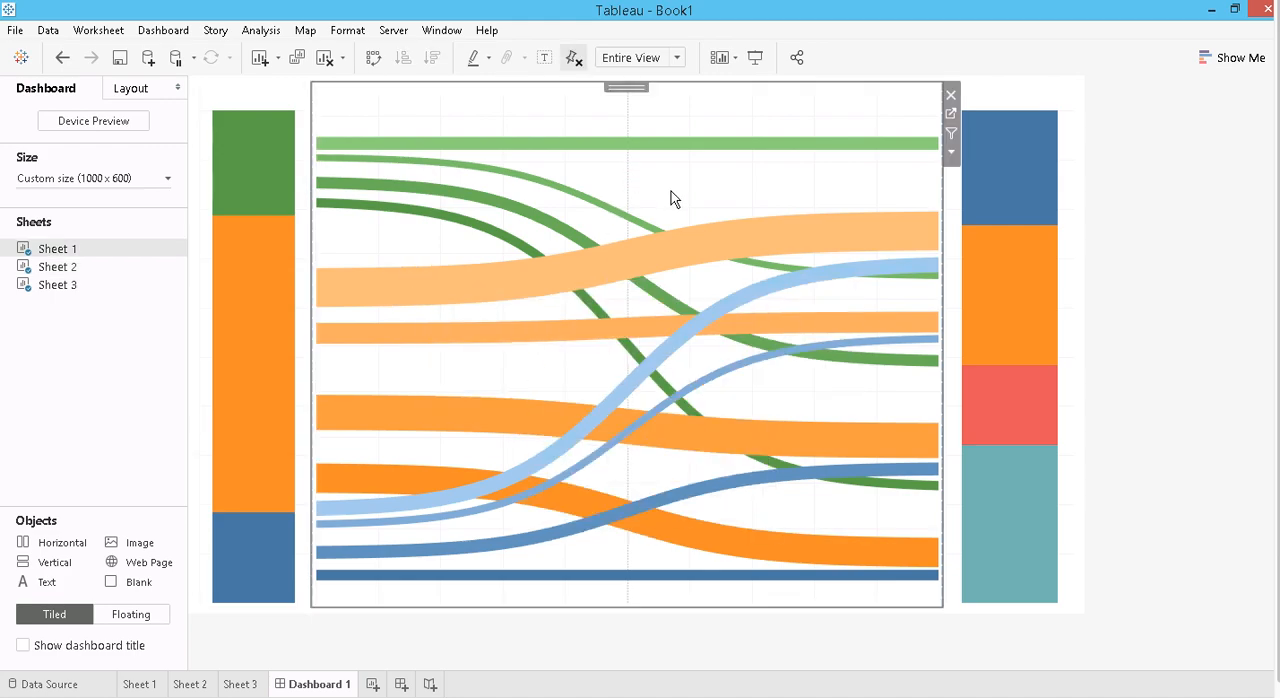
click(240, 90)
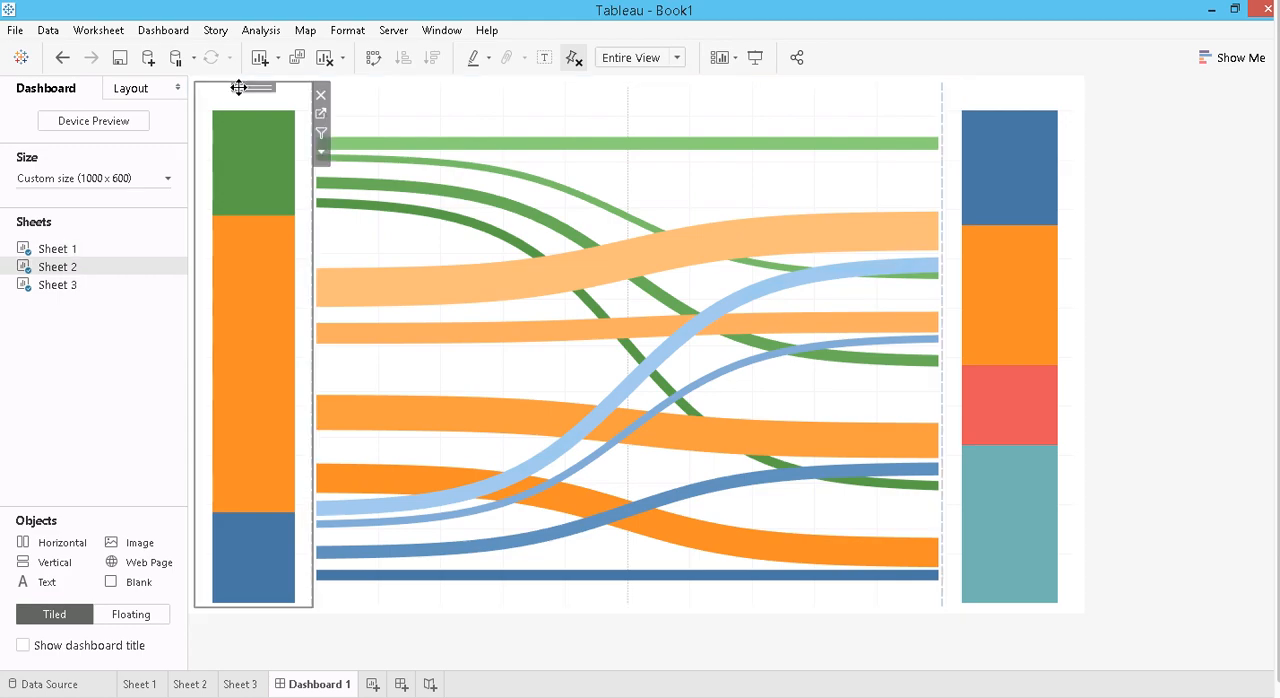
click(322, 114)
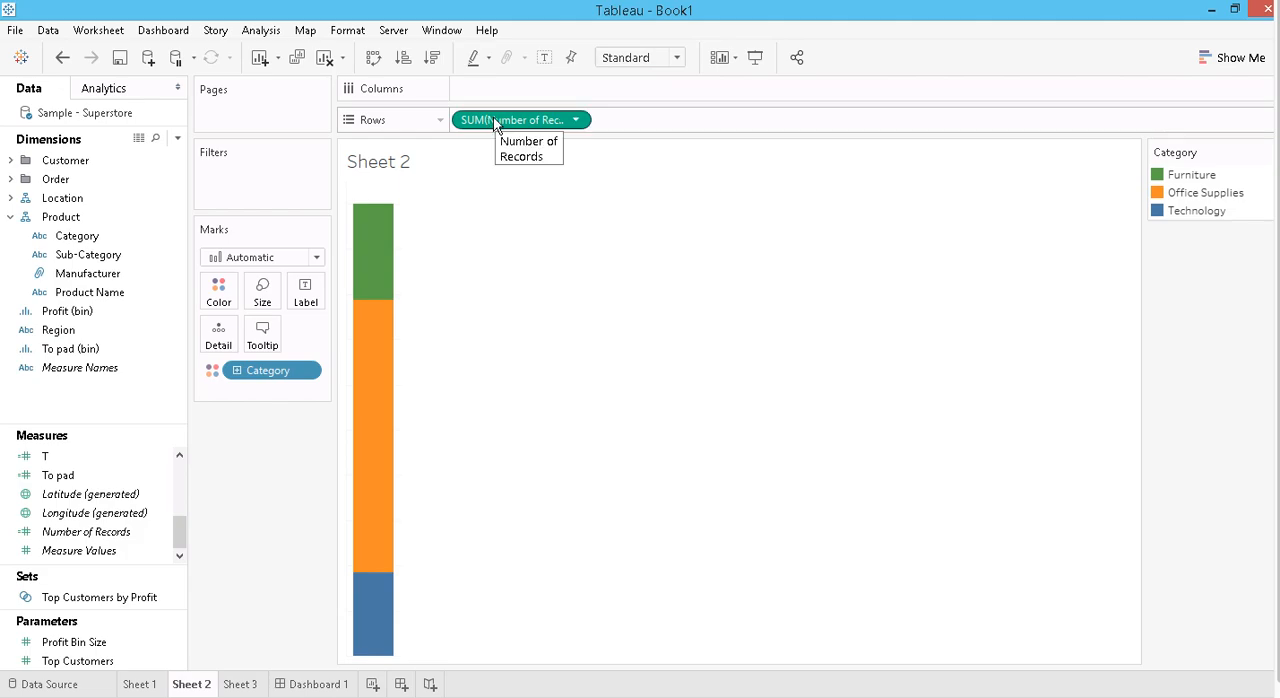
drag(263, 372, 304, 298)
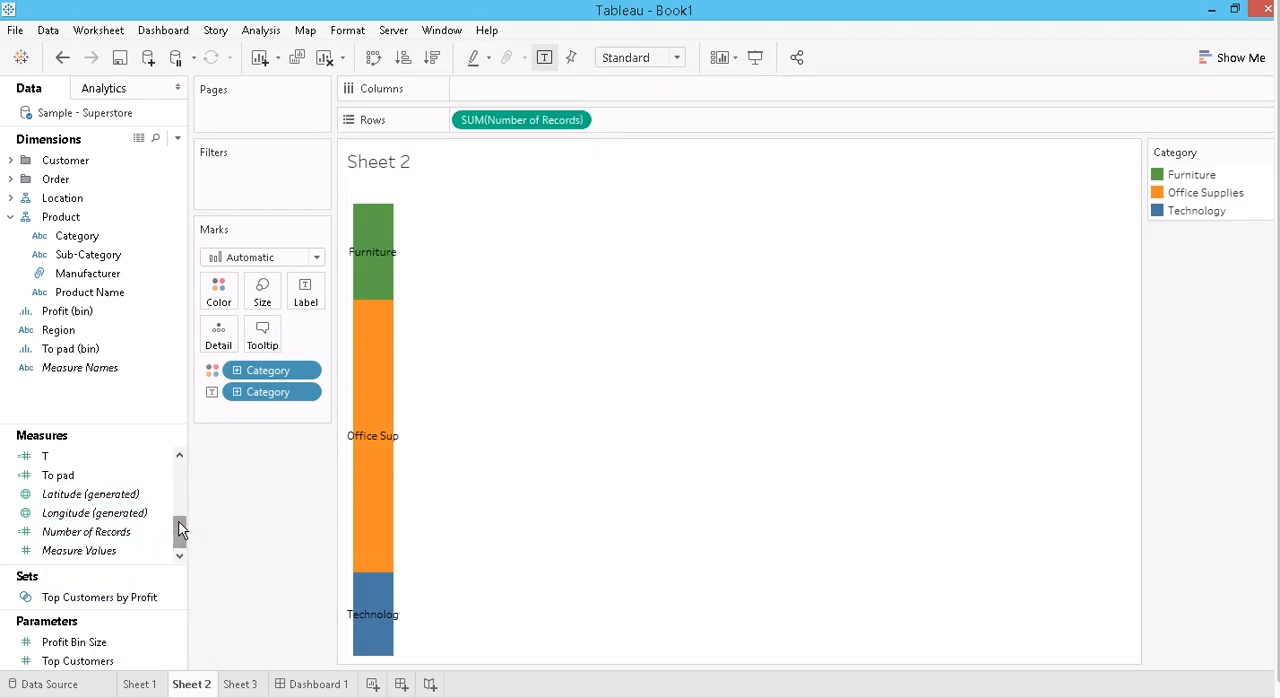
- Edit the Sankey tooltip on Sheet 1, deleting the Category, Region, To pad (bin), T and Curve lines
click(141, 684)
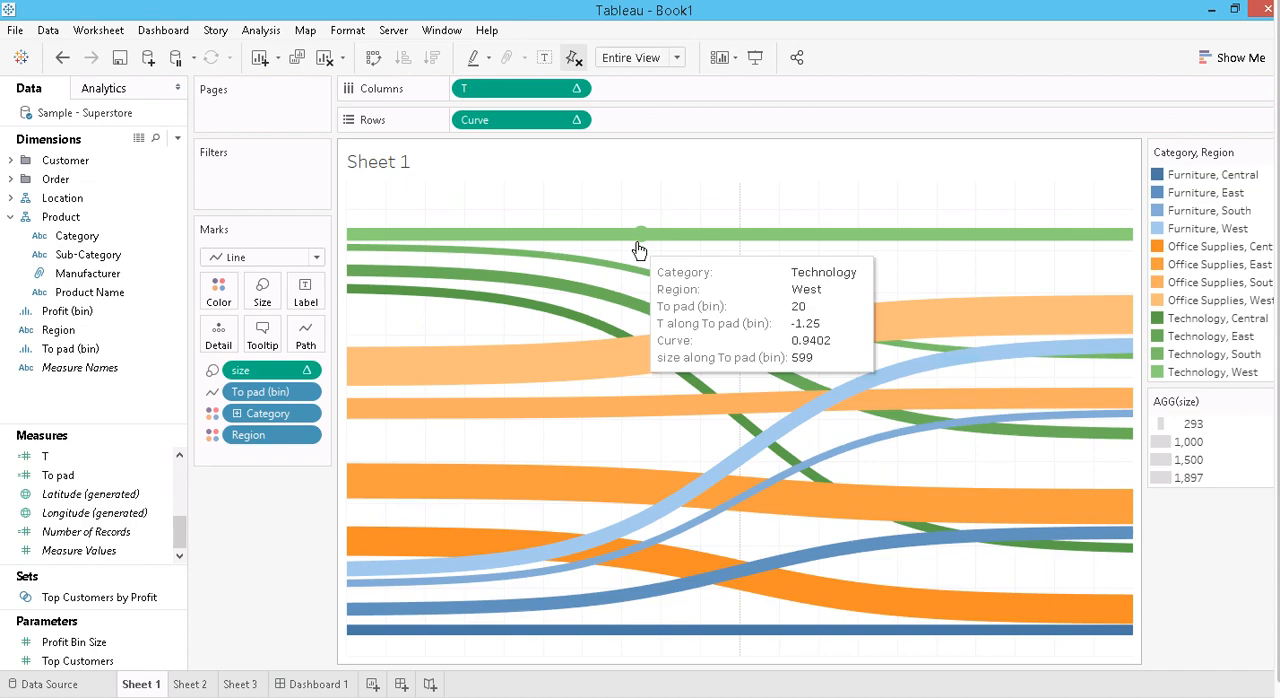
click(261, 337)
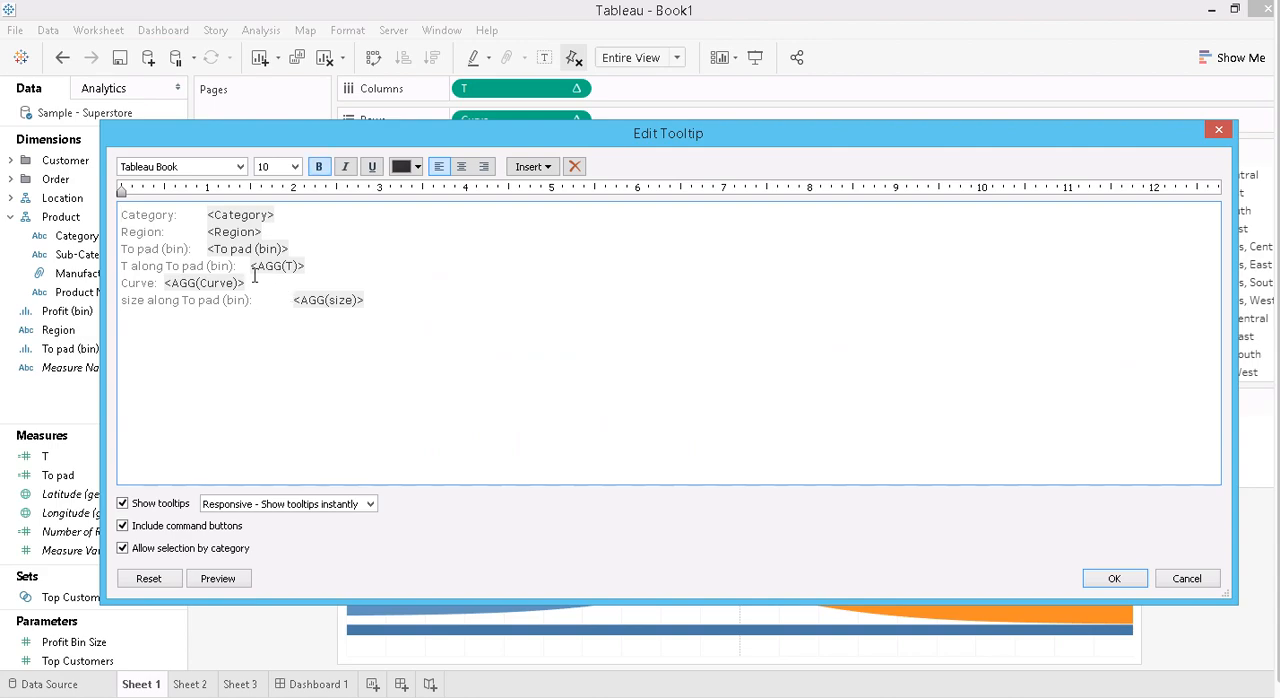
drag(263, 283, 104, 146)
key(Delete)
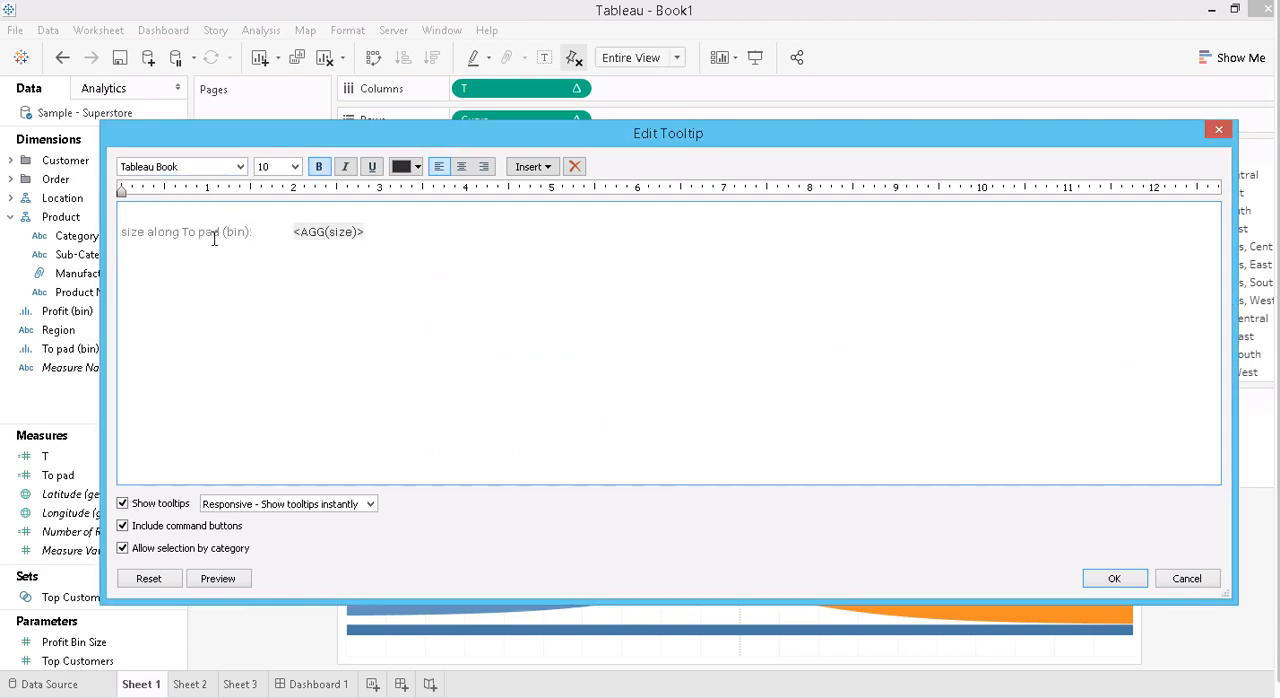
- Relabel the remaining size line in the Sheet 1 tooltip as "number of records" and apply the tooltip
drag(251, 231, 133, 224)
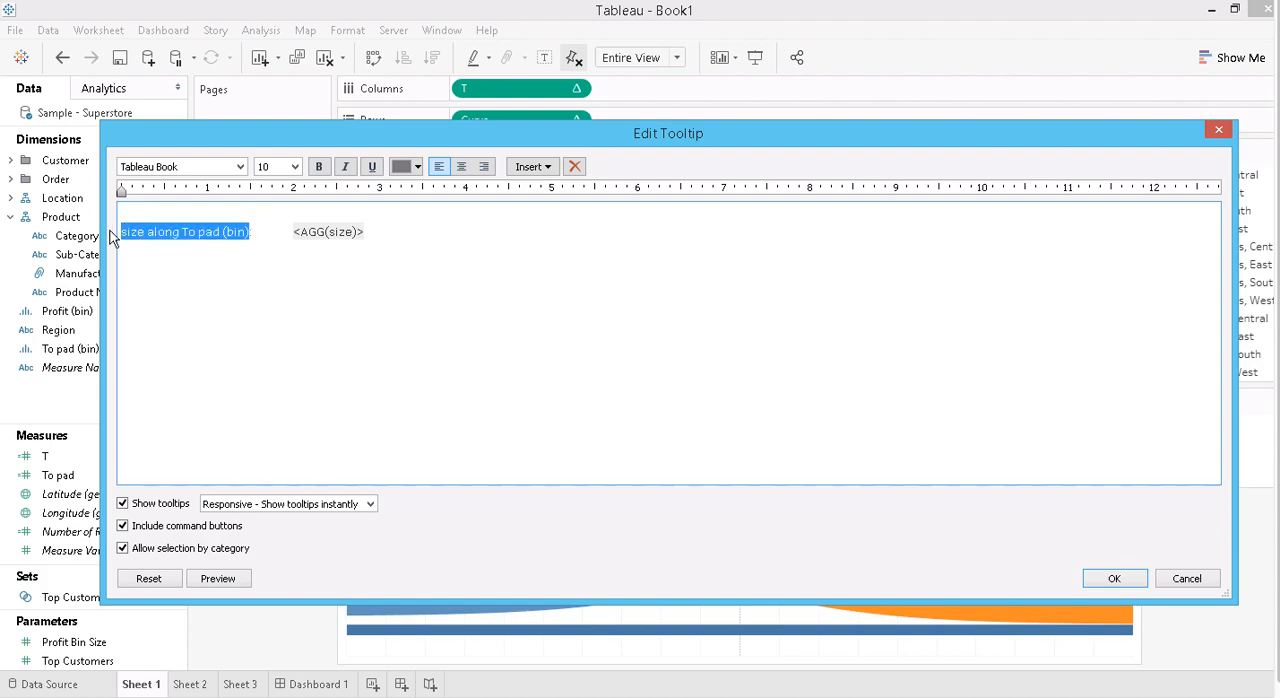
key(Delete)
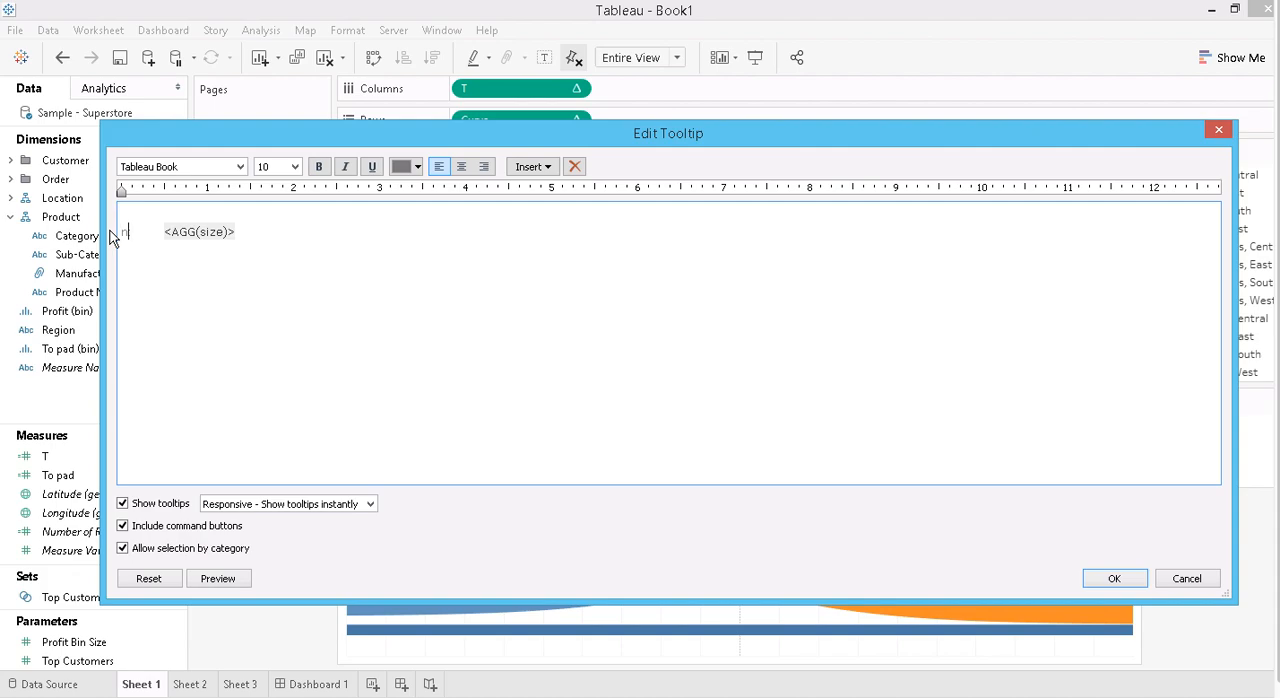
text(number of)
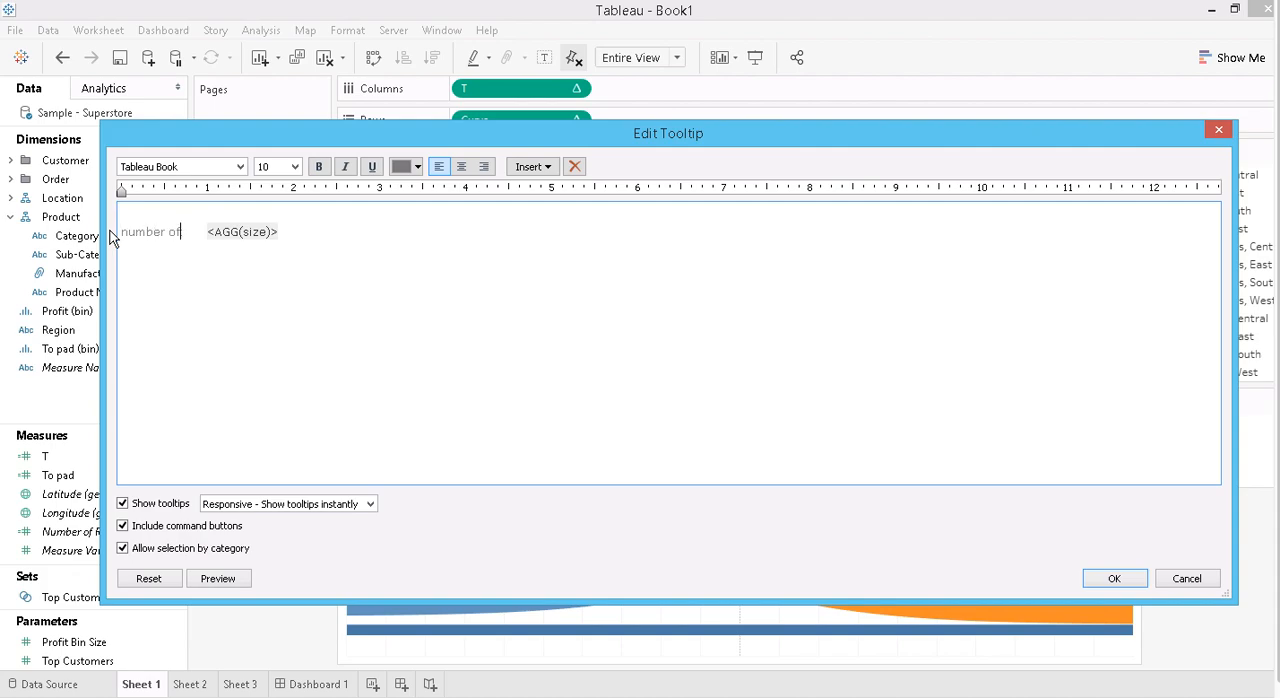
text( records:)
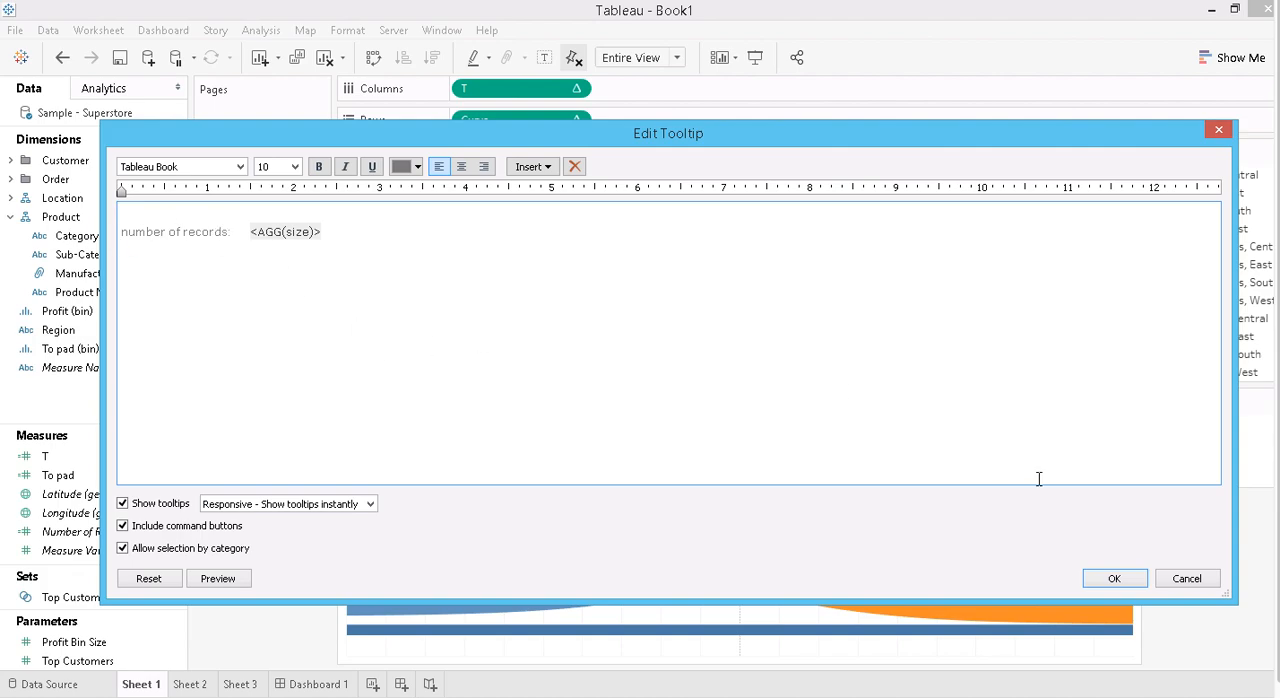
click(1100, 584)
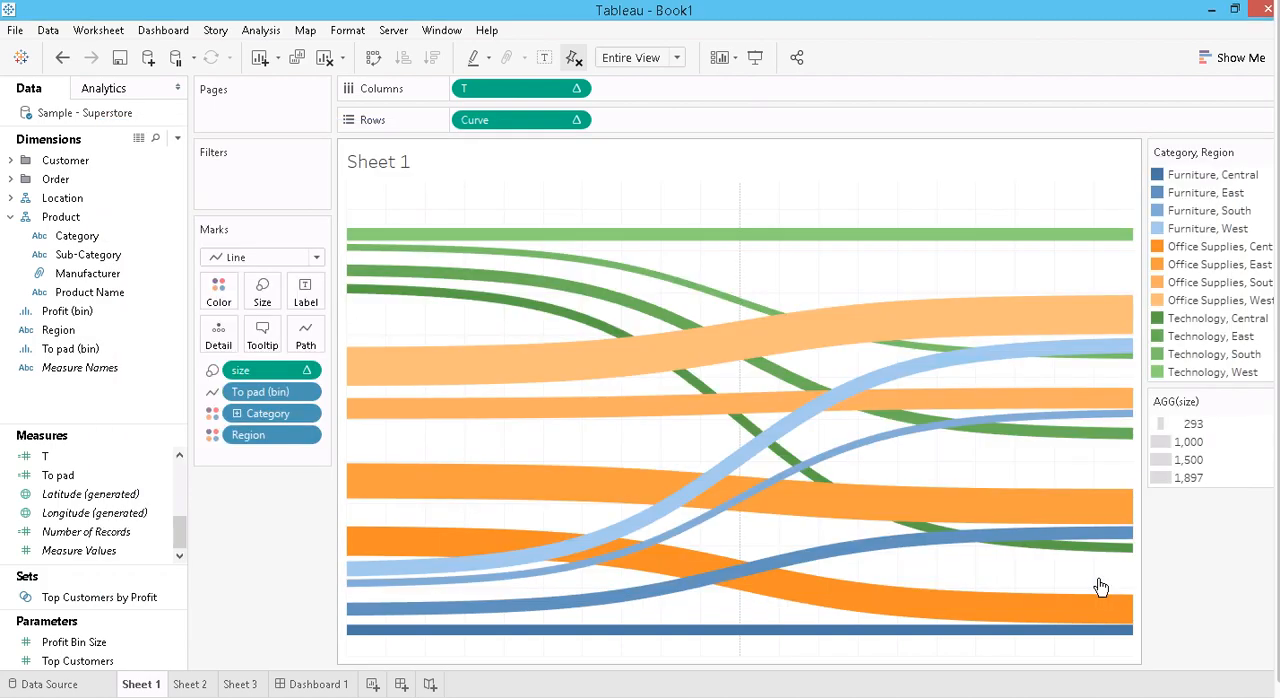
mouse_move(918, 600)
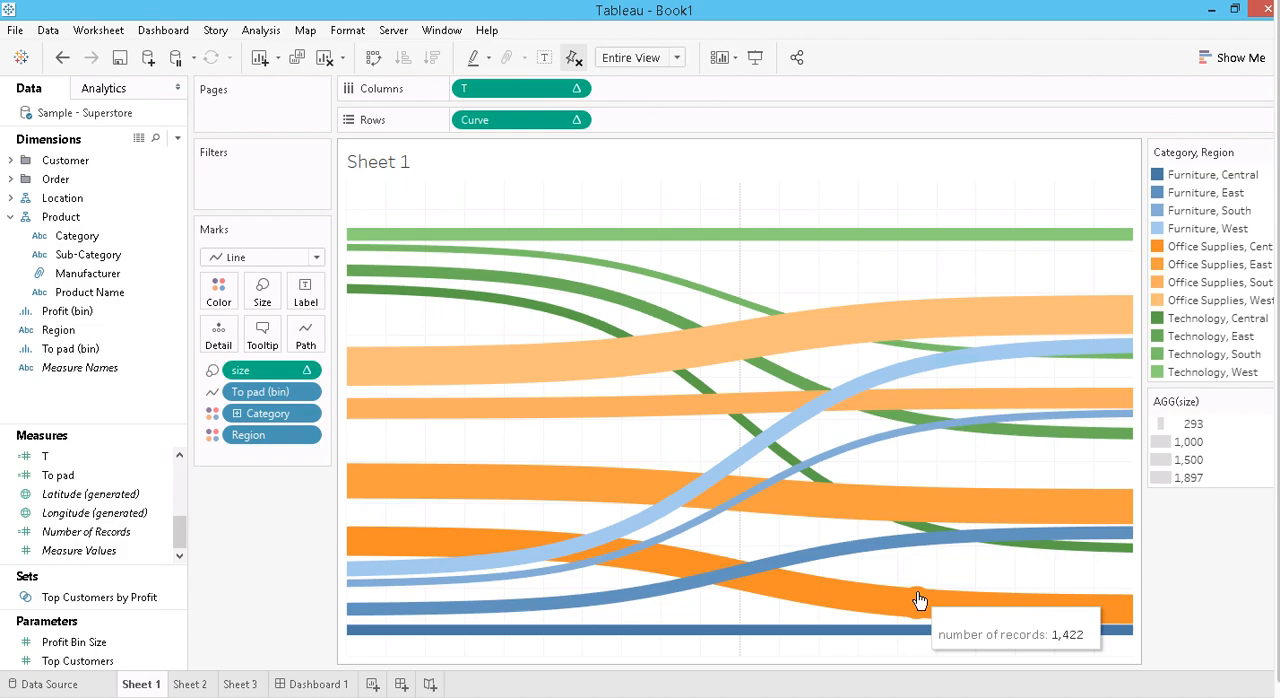
- Return to Dashboard 1 and examine the tooltips of the Sankey bands and of the Category and Region bars
click(336, 686)
mouse_move(595, 148)
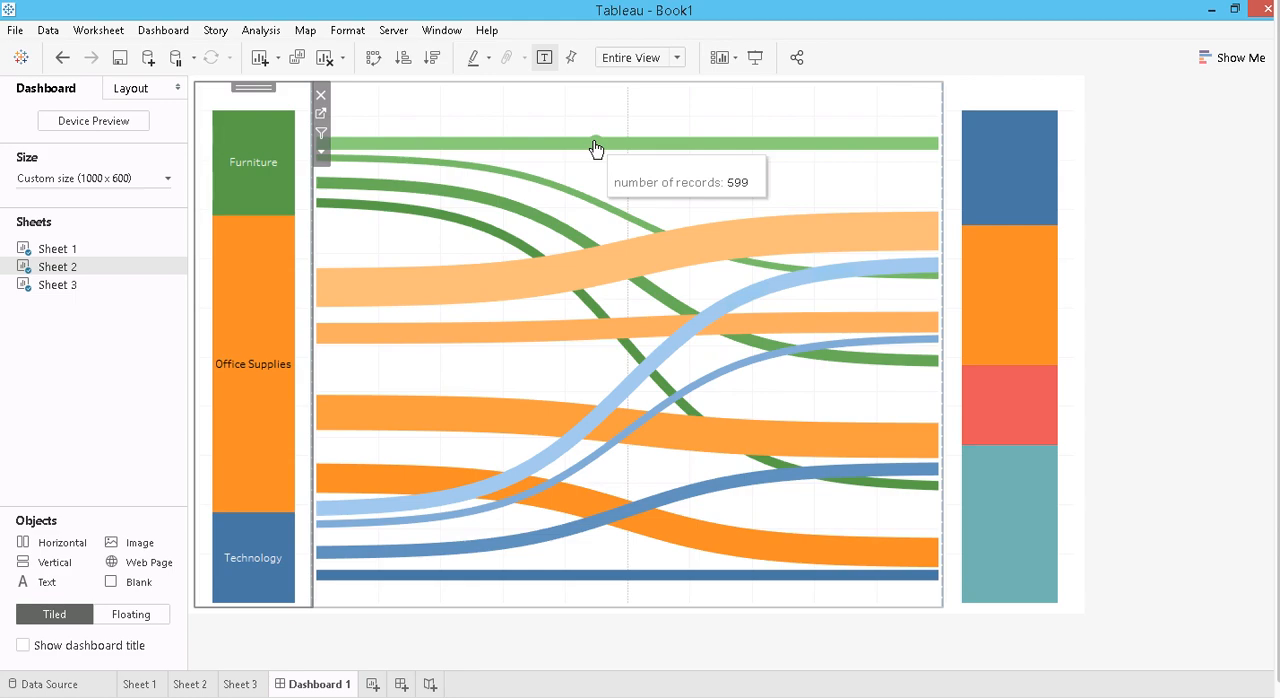
mouse_move(271, 155)
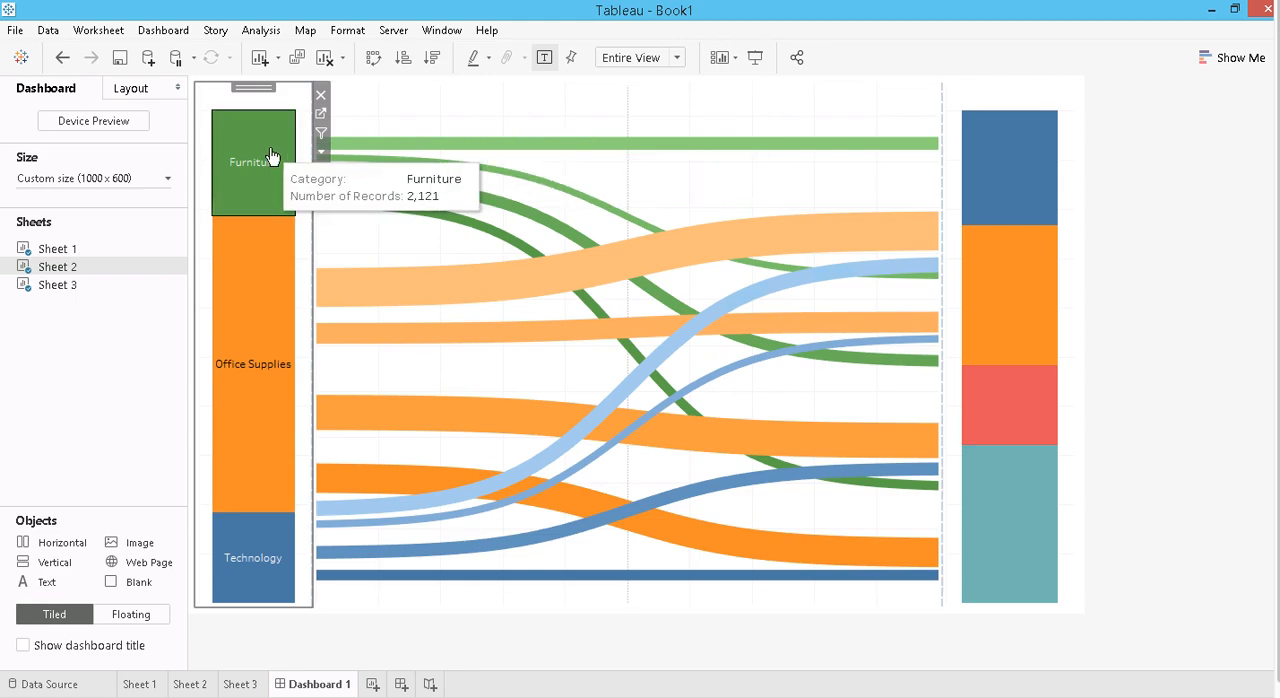
mouse_move(1003, 163)
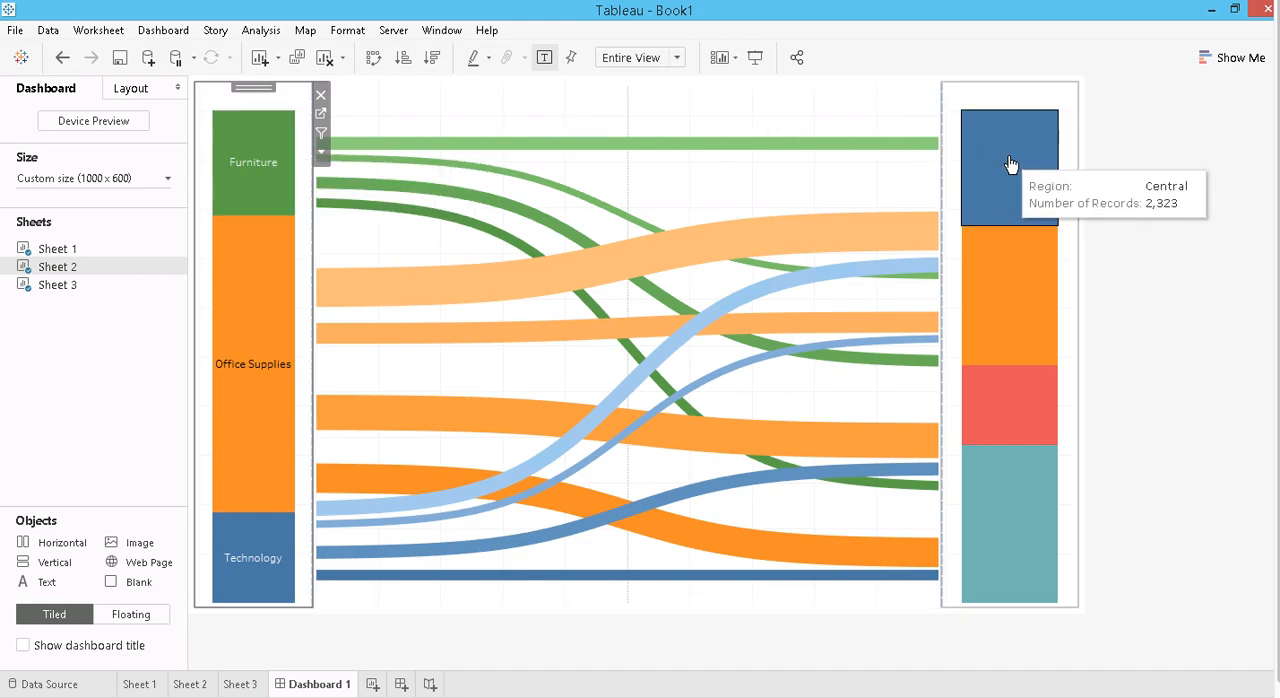
mouse_move(545, 191)
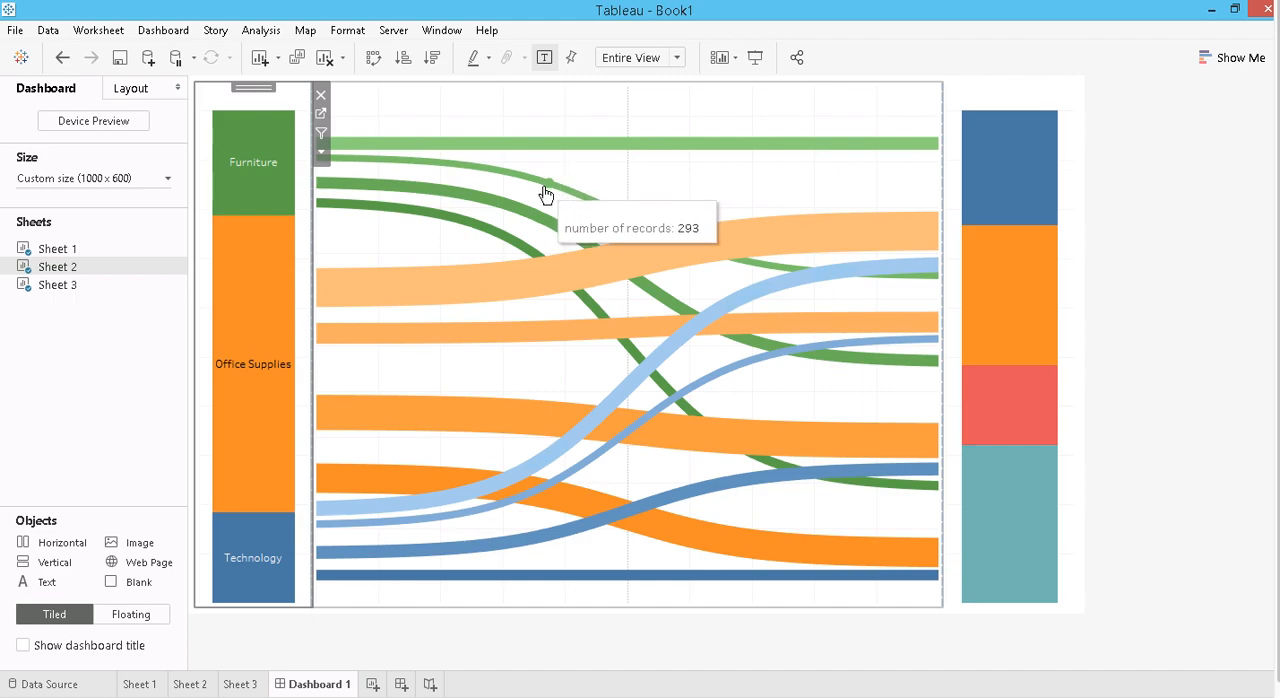
mouse_move(1013, 258)
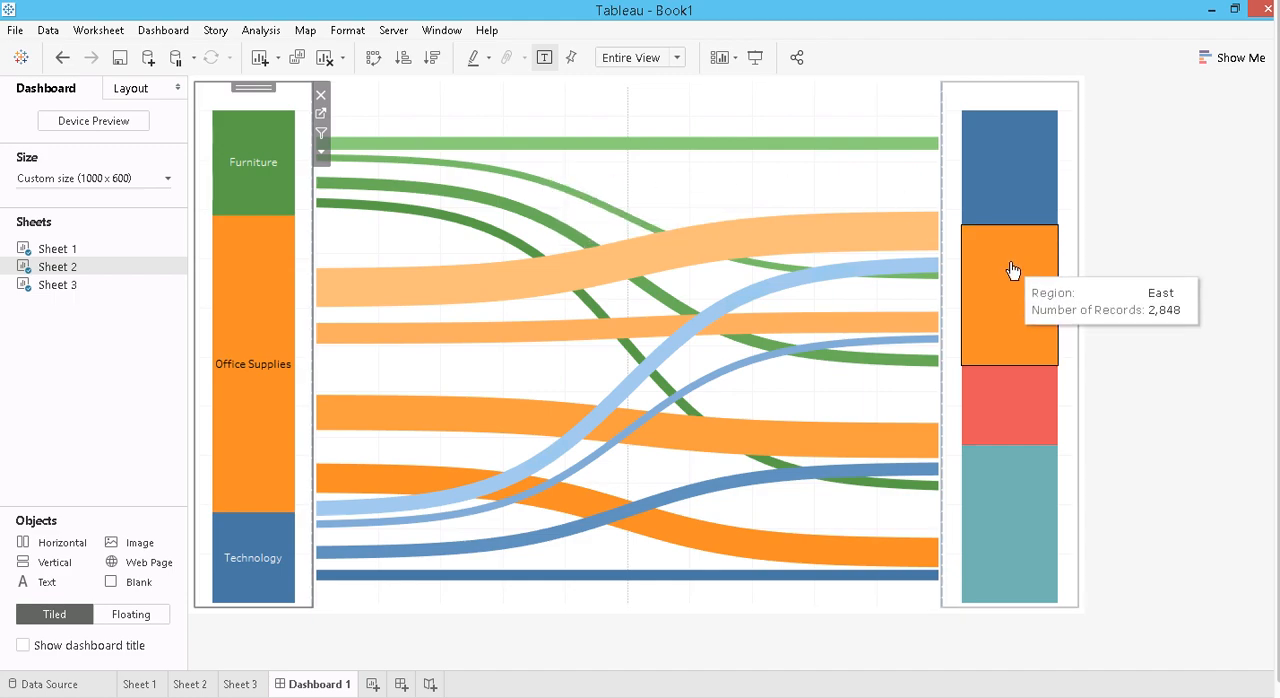
mouse_move(517, 214)
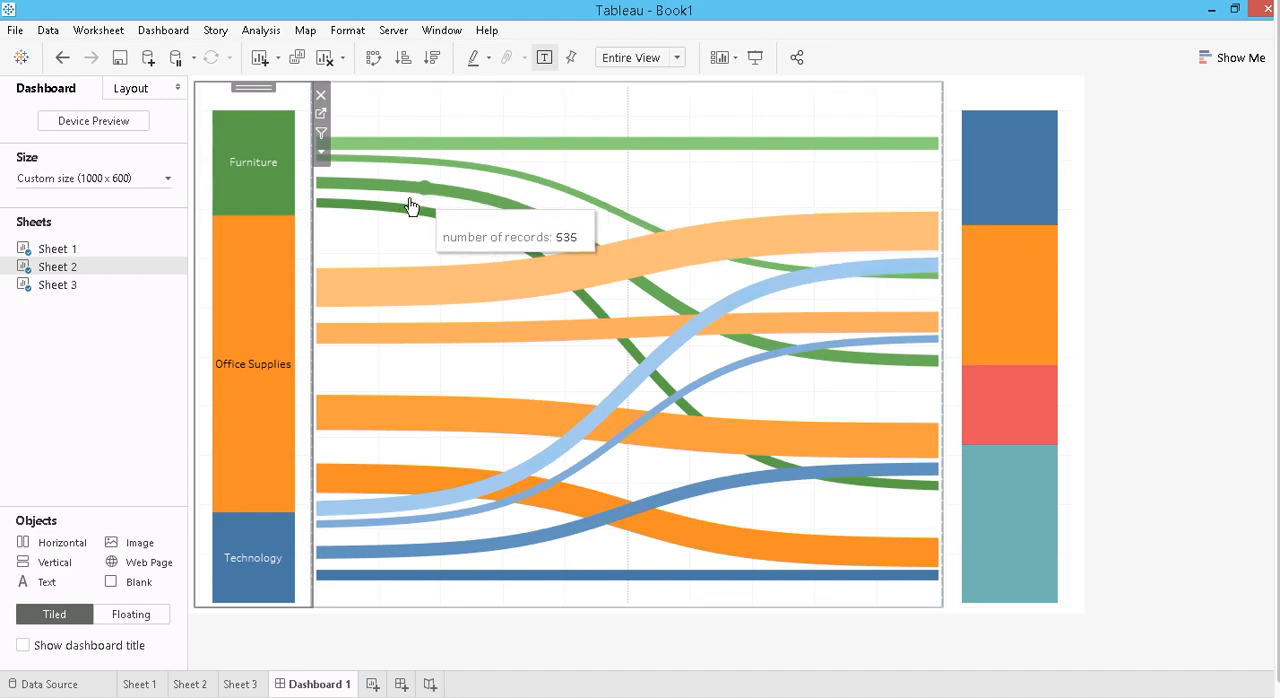
mouse_move(400, 215)
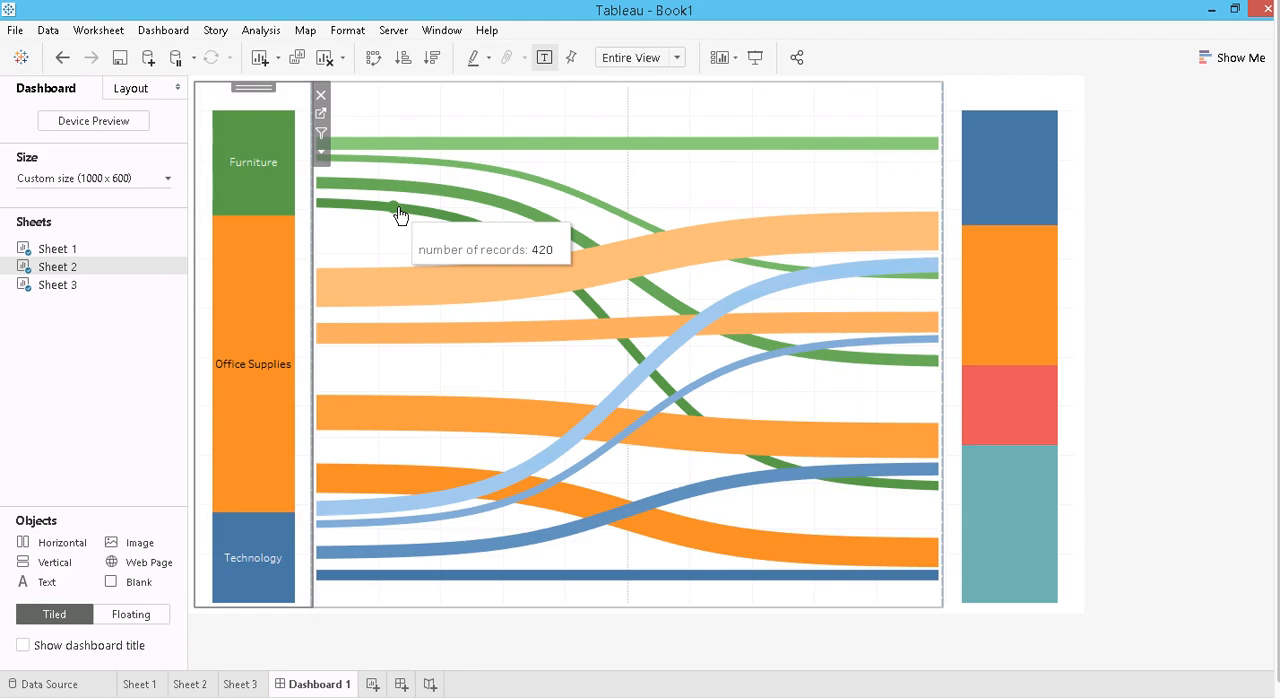
mouse_move(393, 180)
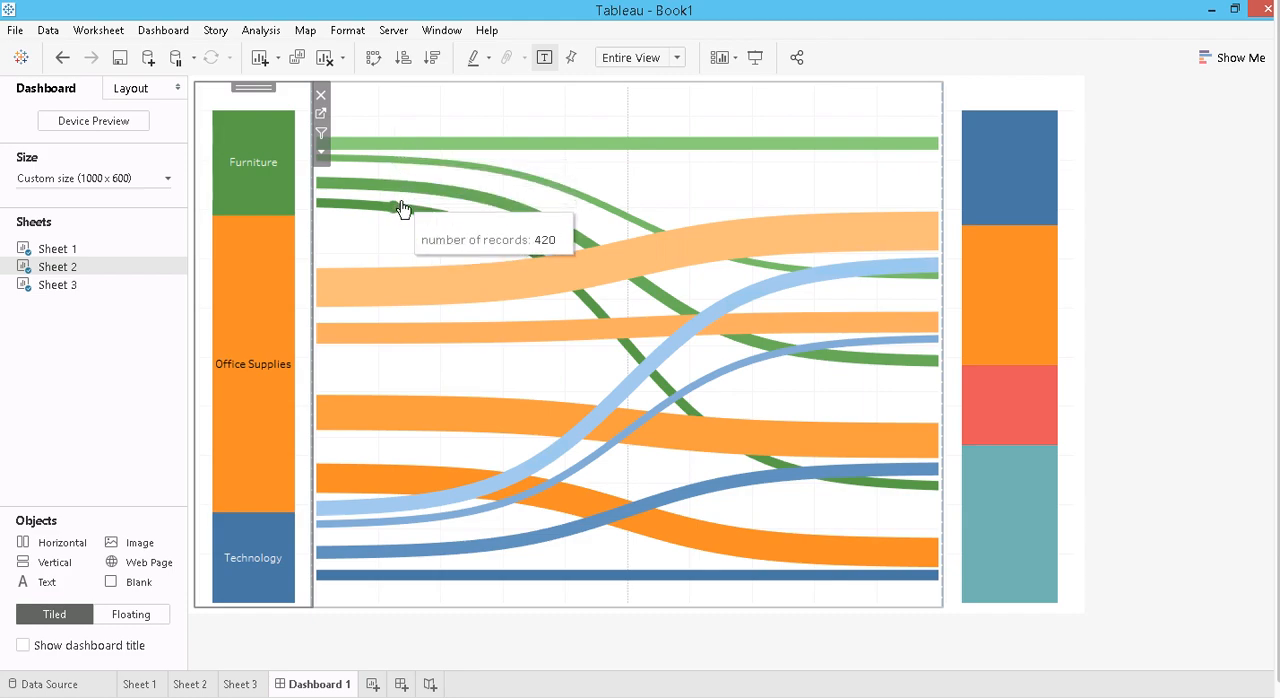
mouse_move(274, 213)
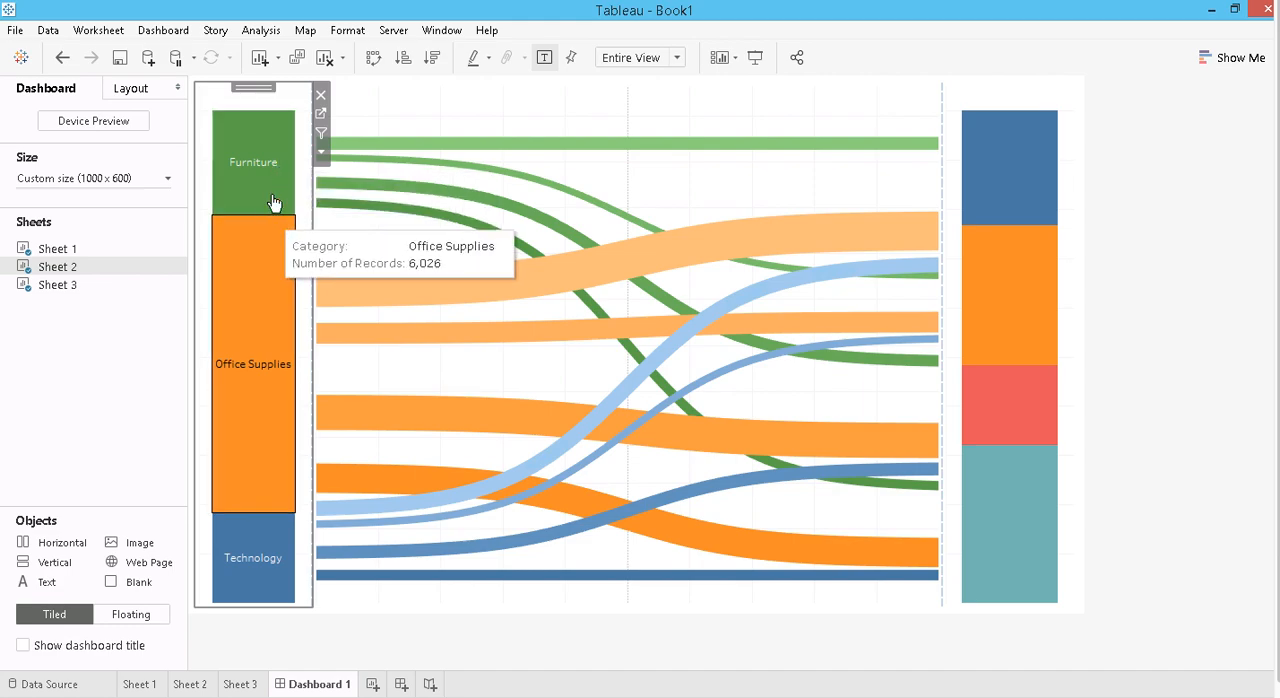
mouse_move(783, 313)
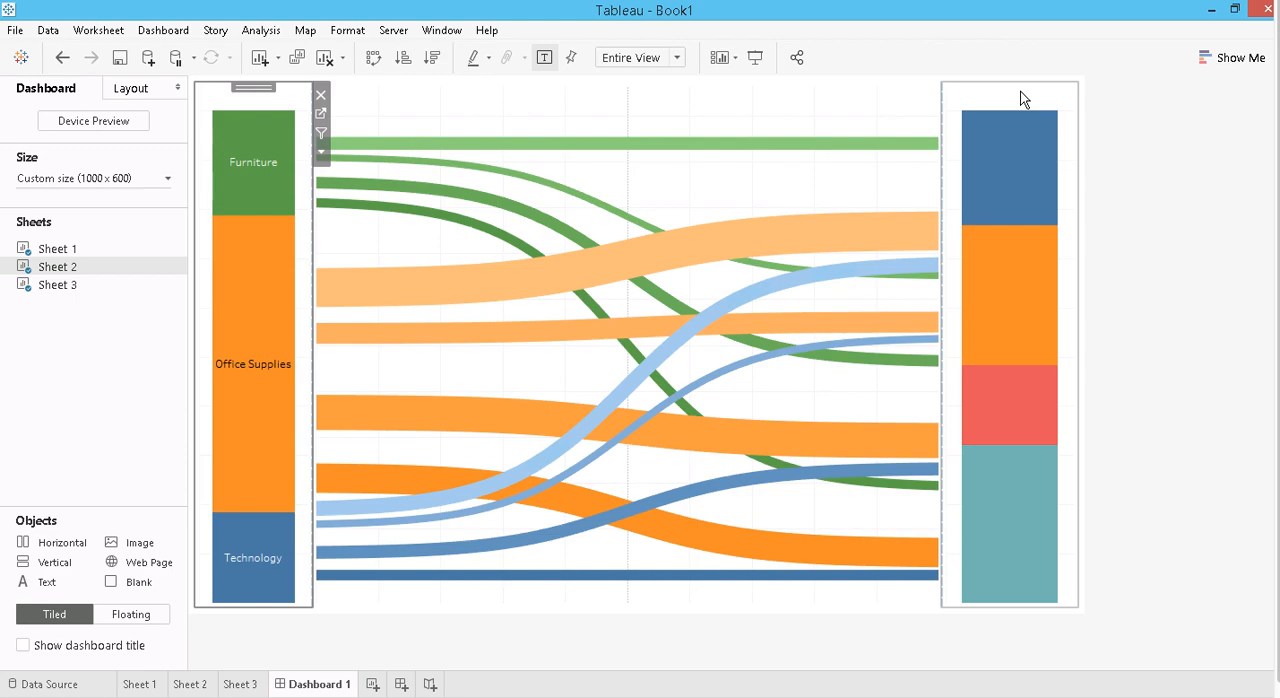
- Switch to the test AK workbook to examine how its Dashboard 8 Sankey highlights bands from a bar segment, and return to Book1
click(745, 300)
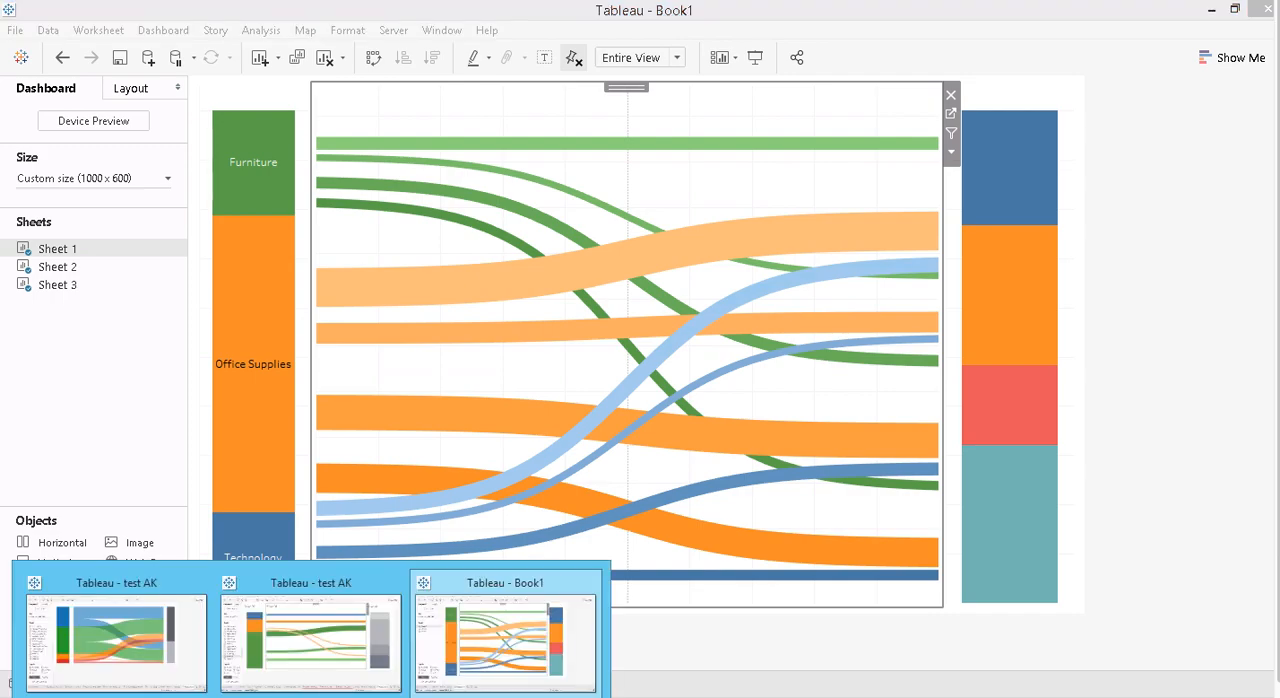
click(178, 662)
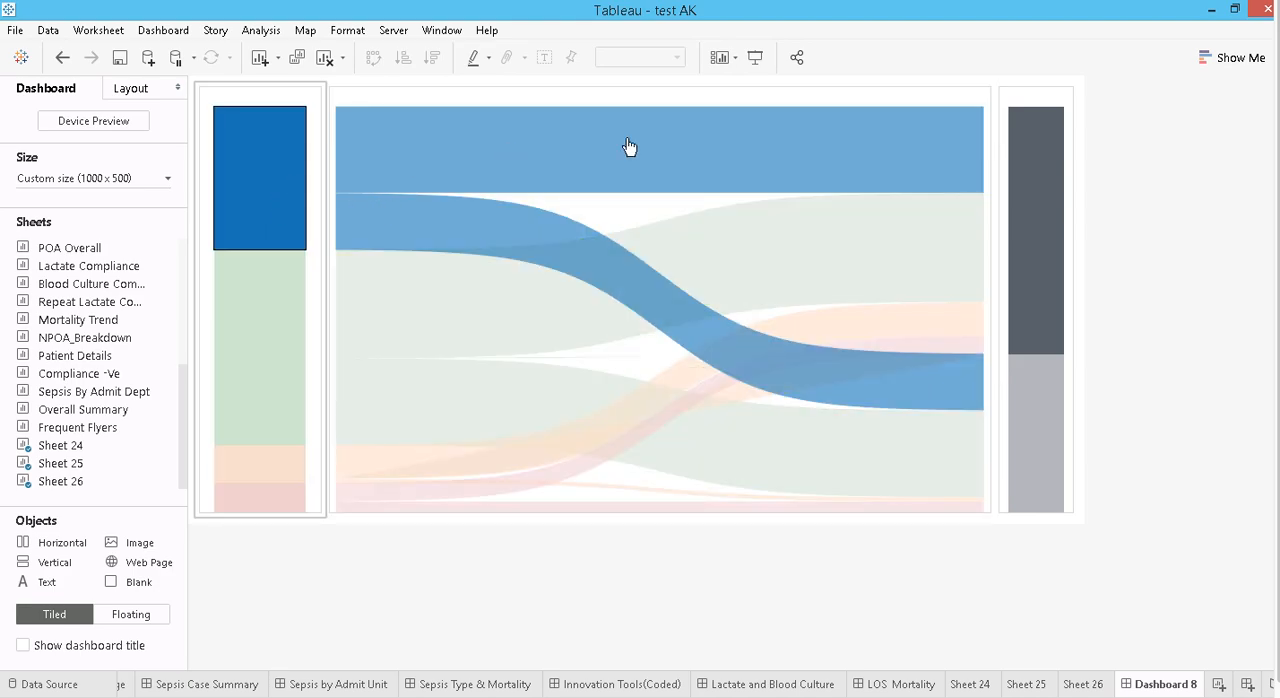
click(1033, 215)
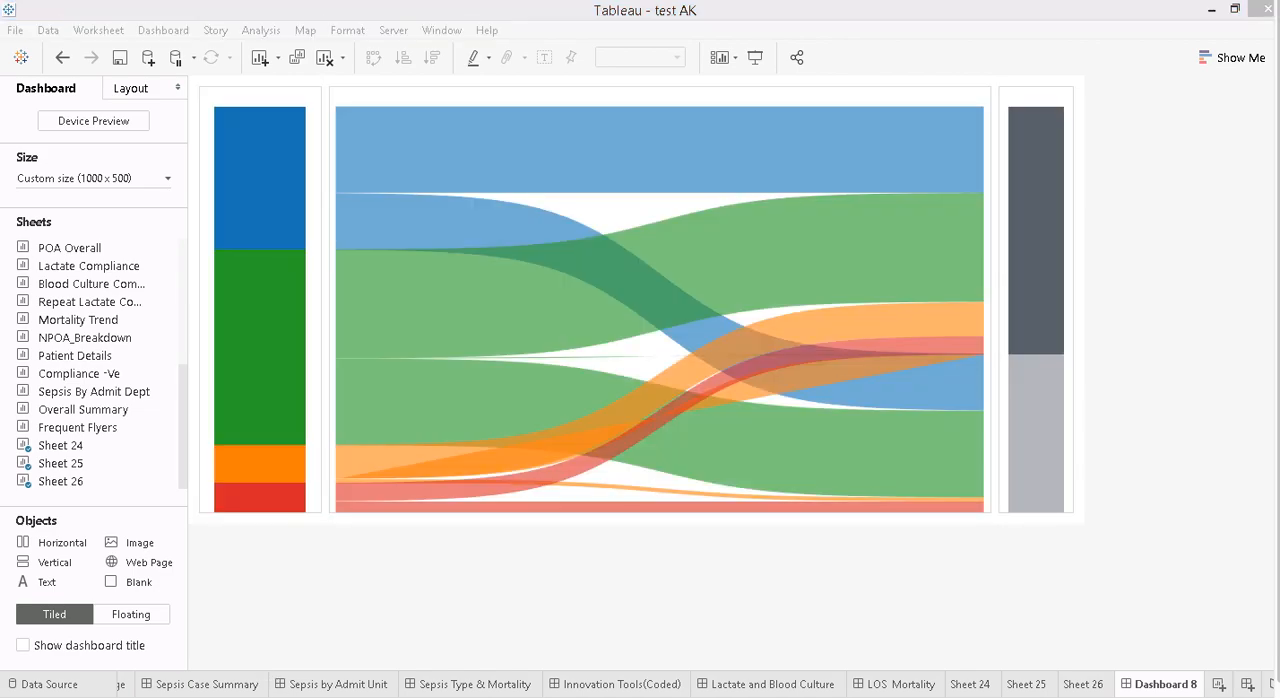
mouse_move(312, 686)
click(460, 648)
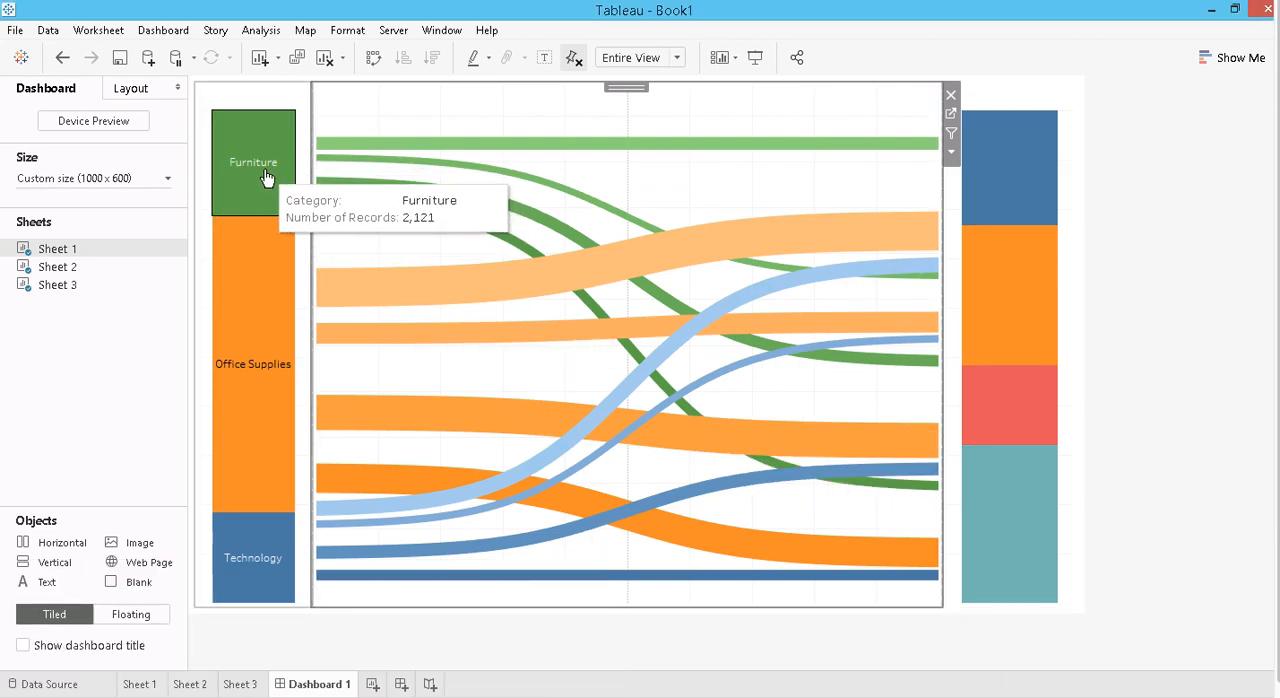
- Go to Sheet 2 from the dashboard and apply a Percent of Total table calculation to Number of Records on Rows
click(247, 100)
click(316, 113)
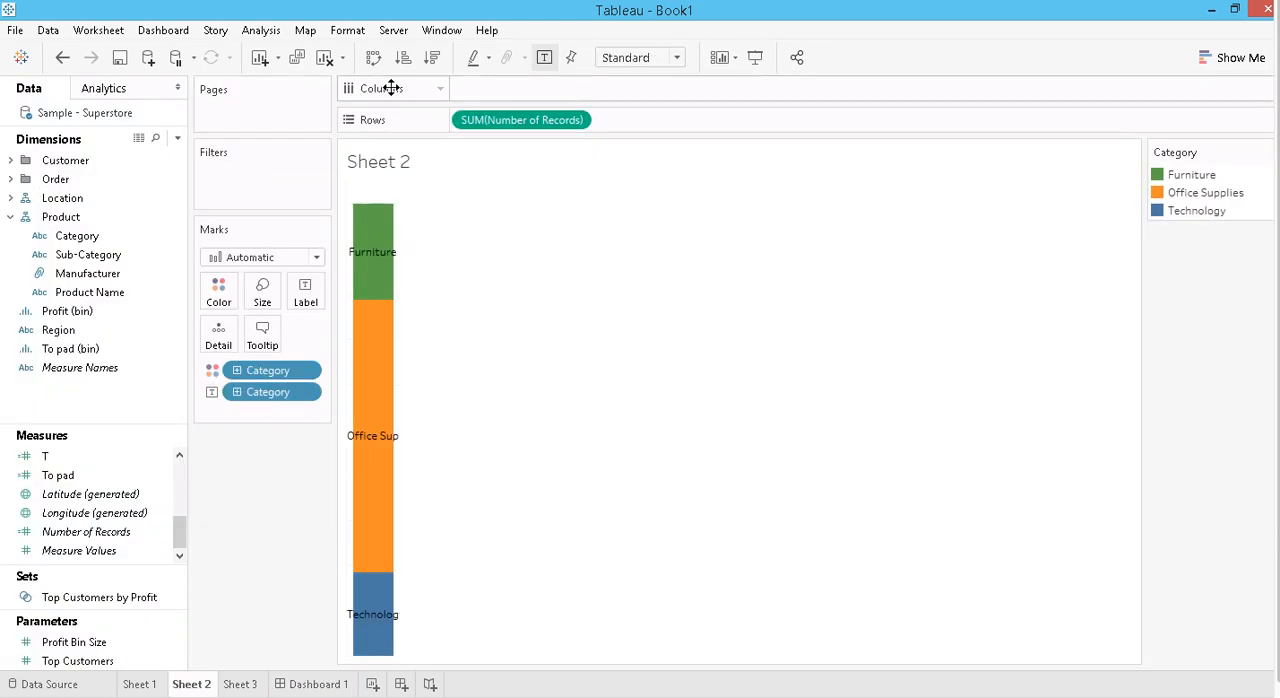
right_click(473, 116)
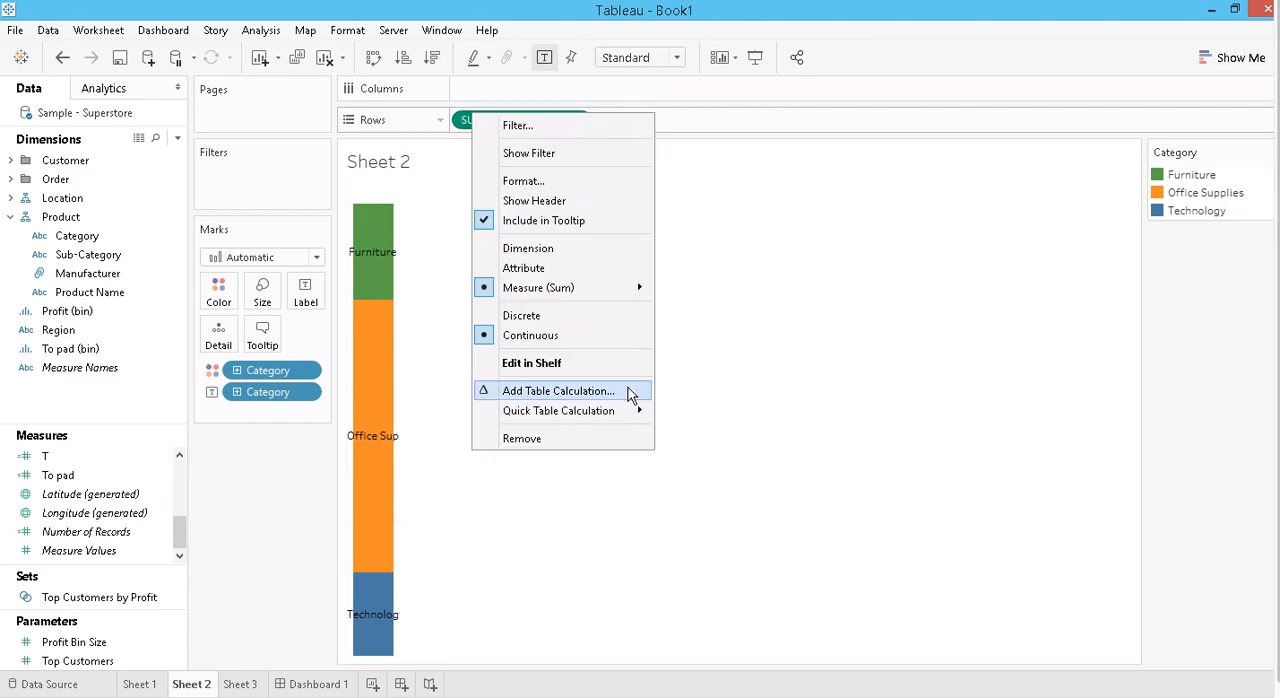
click(600, 393)
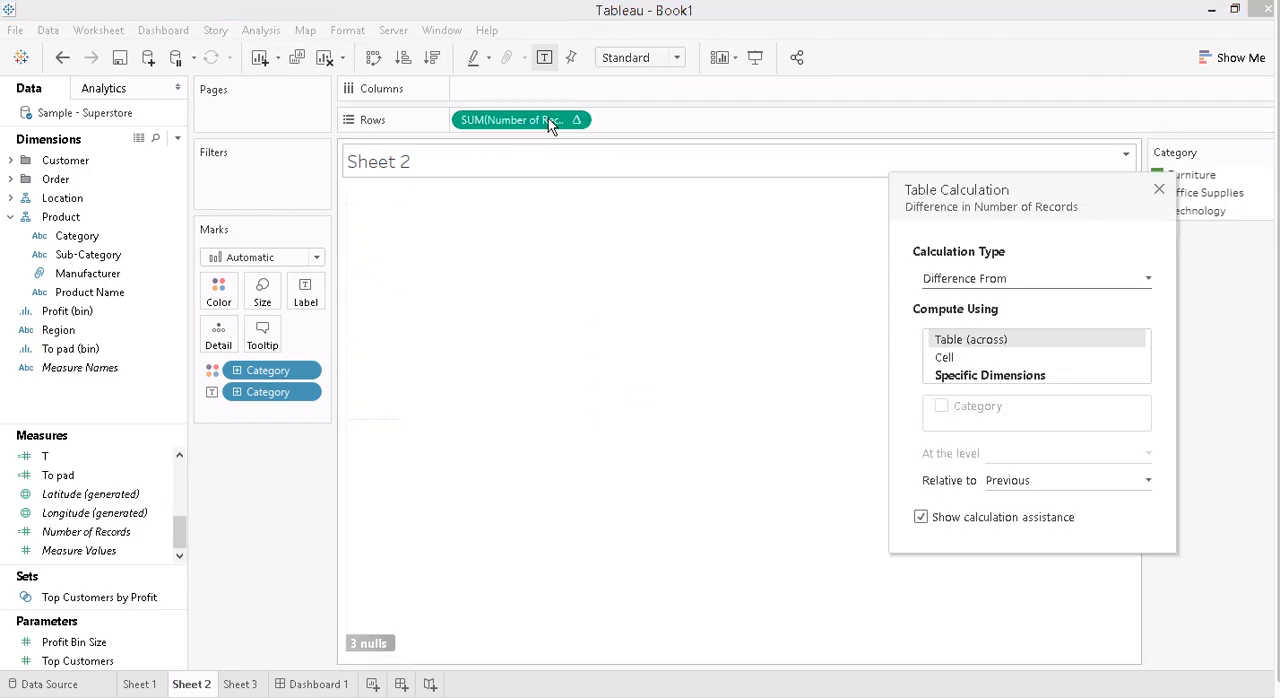
click(951, 280)
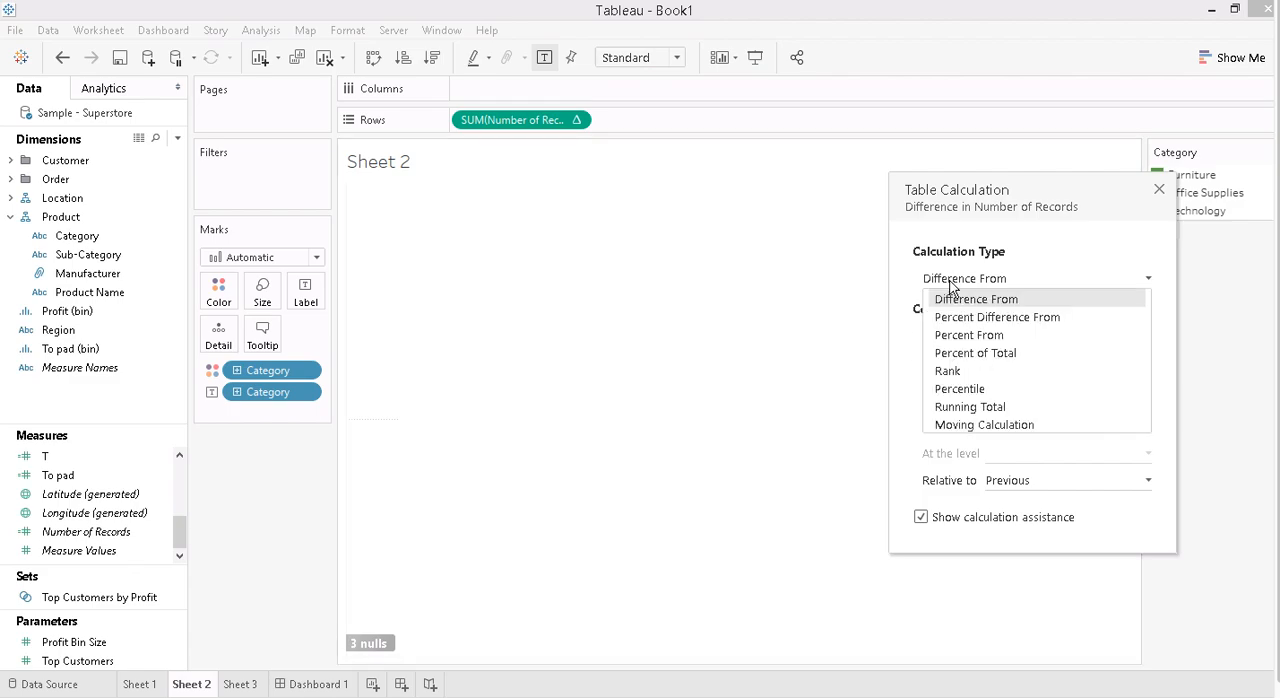
click(968, 354)
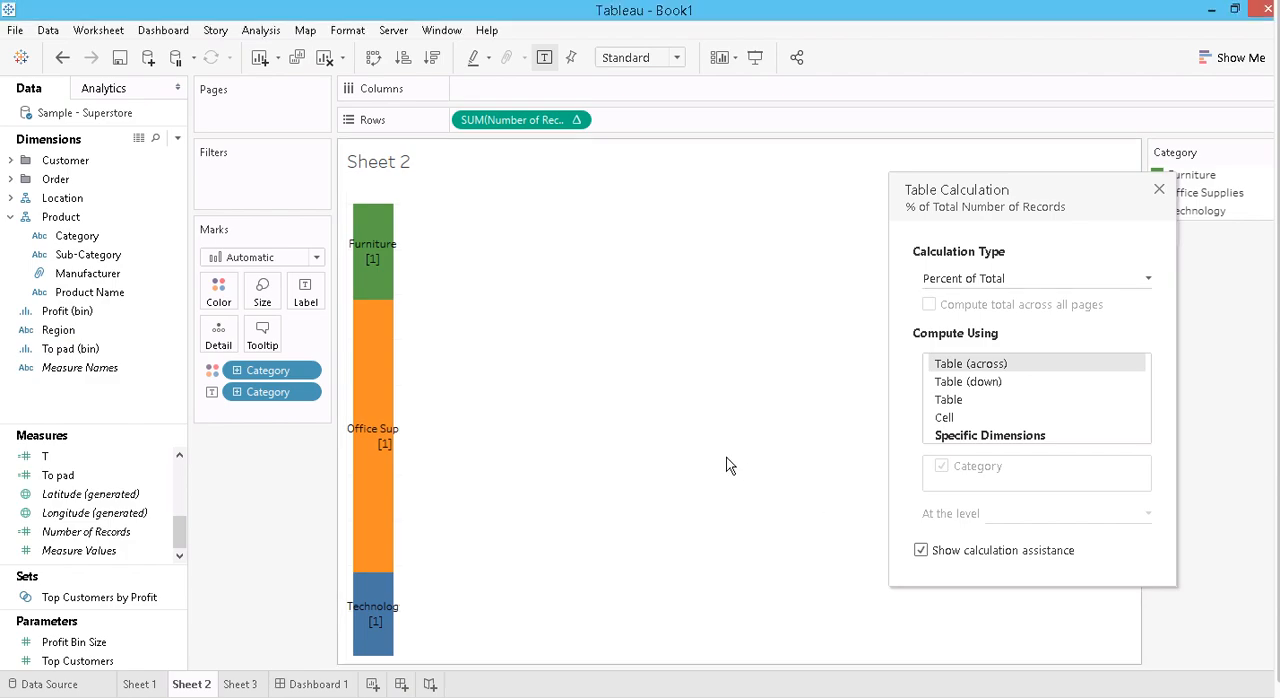
click(1159, 189)
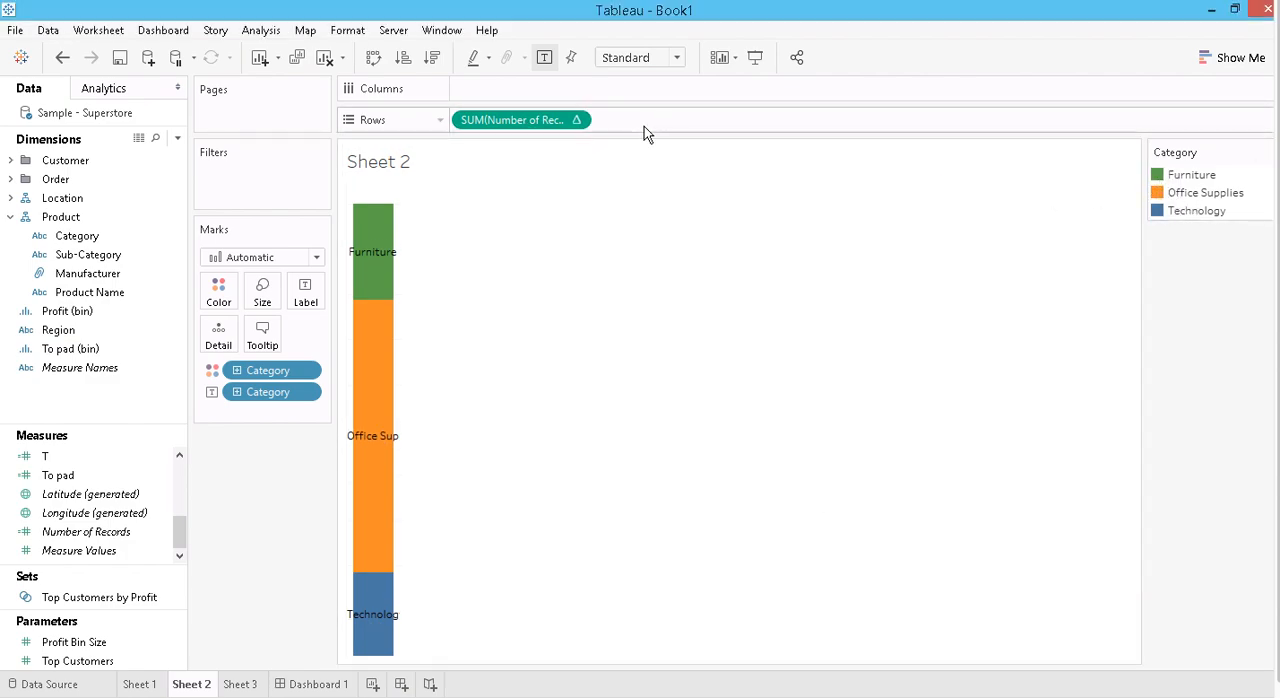
- Add the percent of total Number of Records to the labels of the Category bar segments
drag(546, 120, 306, 294)
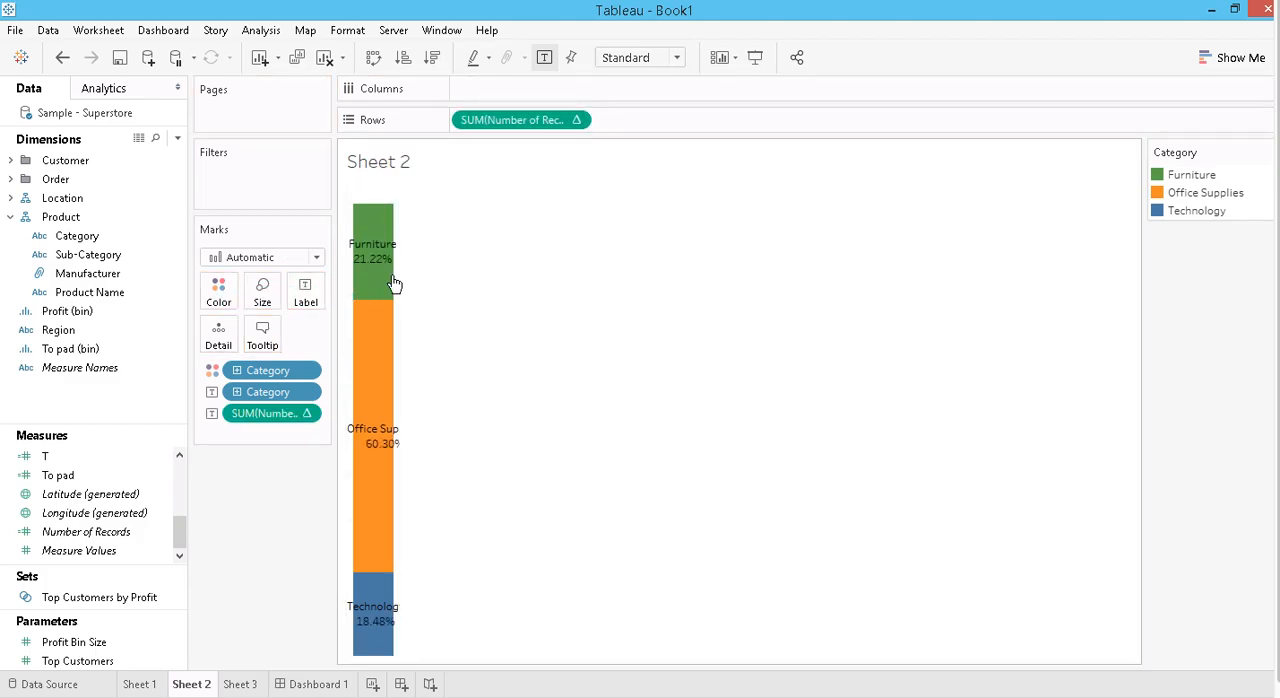
mouse_move(349, 583)
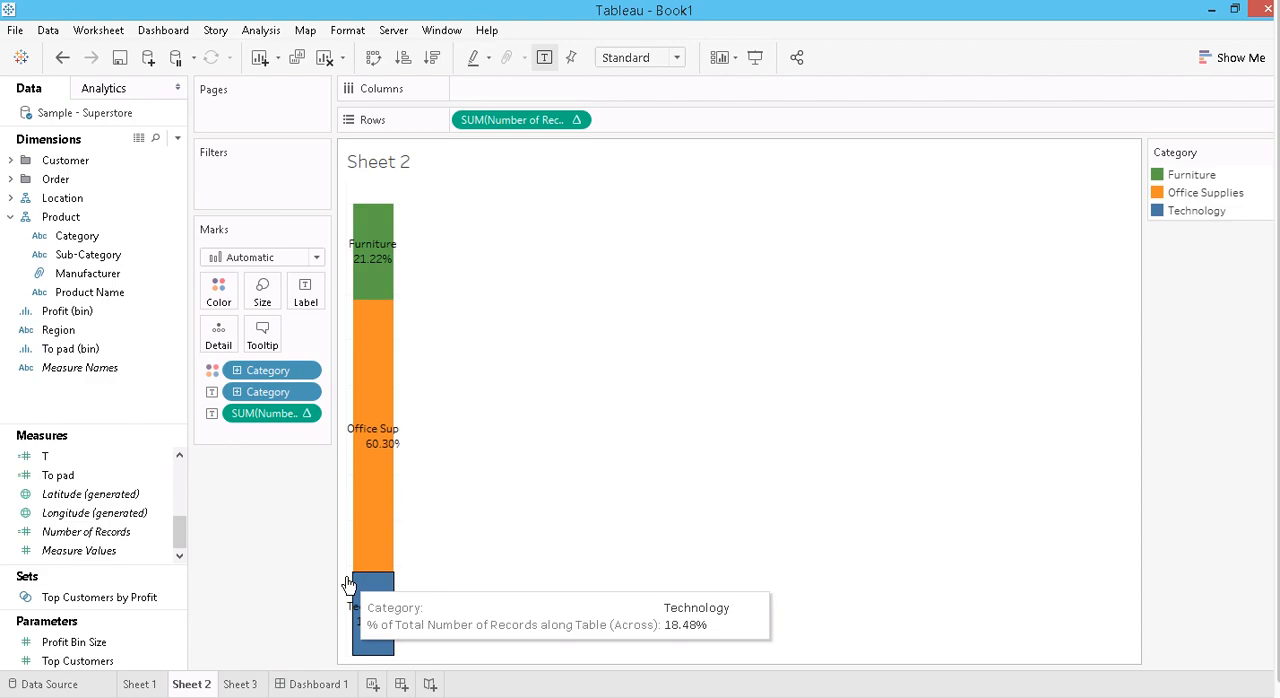
mouse_move(395, 303)
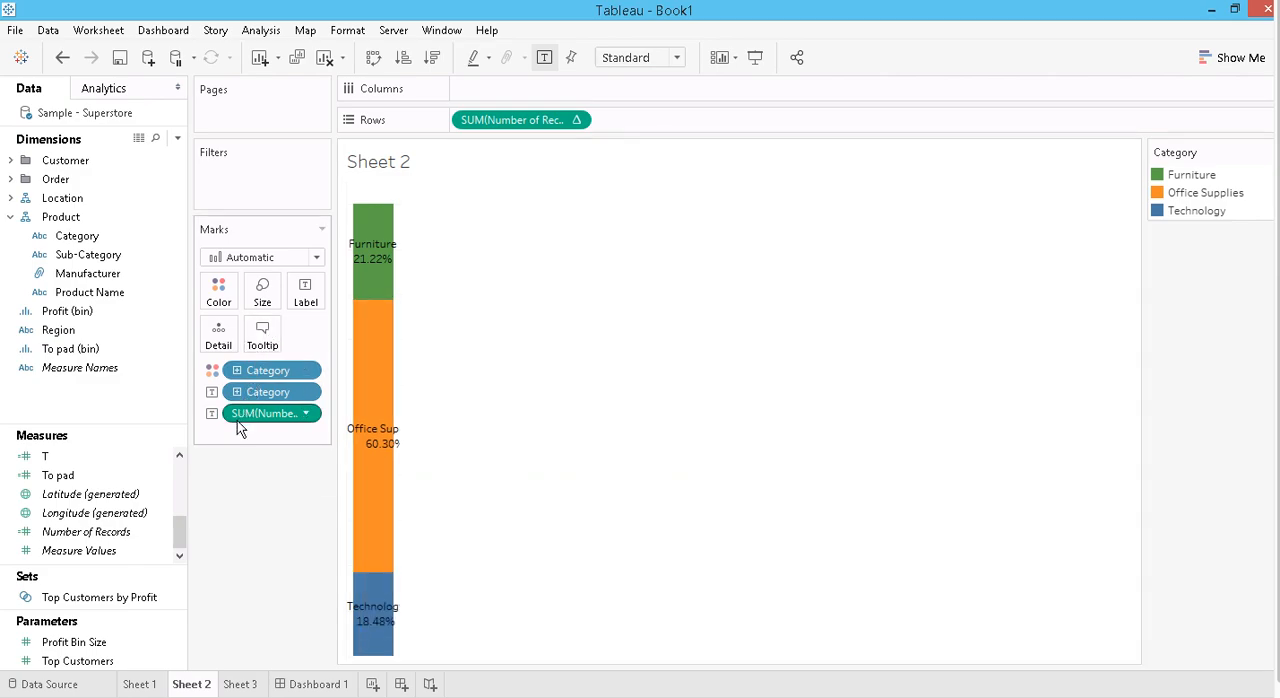
- Add the size measure to the Category bar labels on Sheet 2 and return to Dashboard 1
click(176, 463)
click(176, 463)
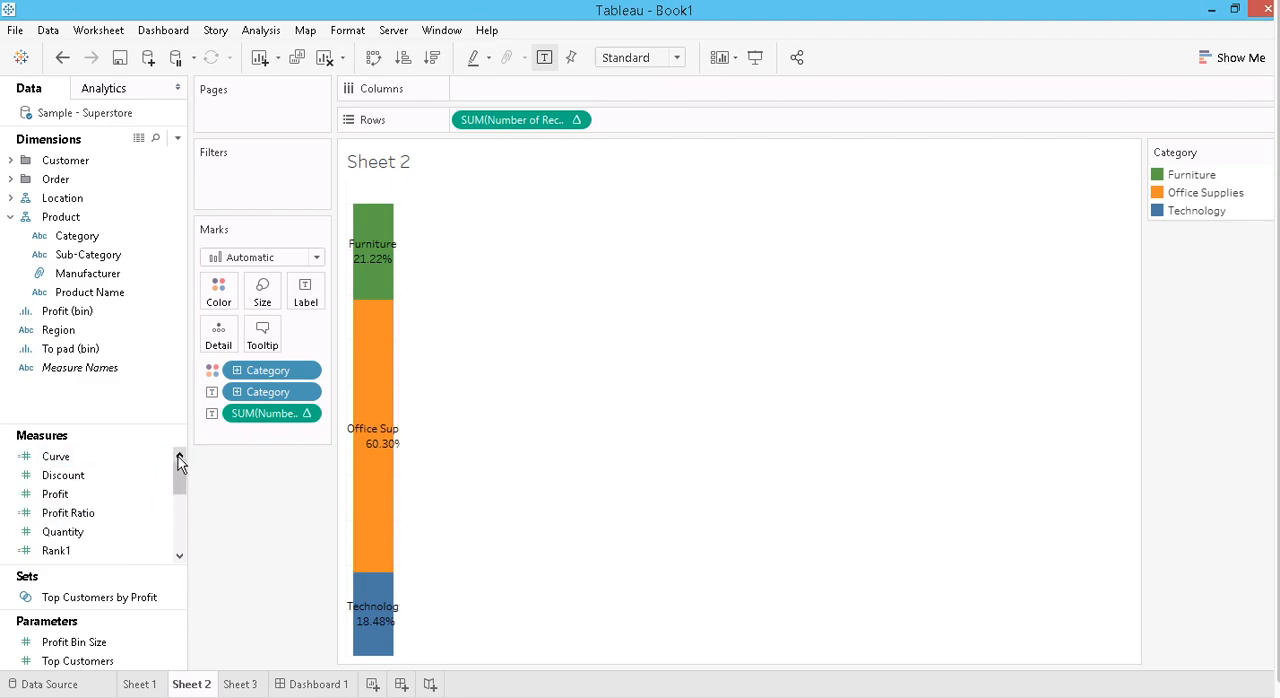
click(179, 558)
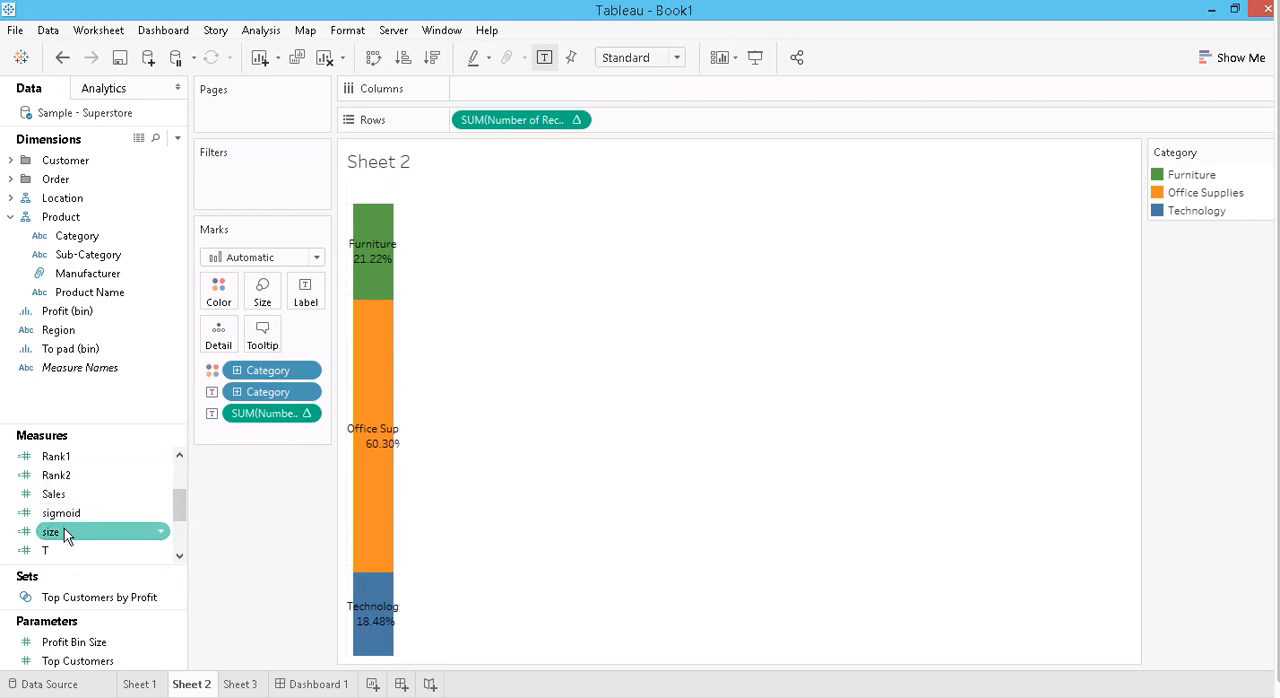
drag(64, 528, 302, 292)
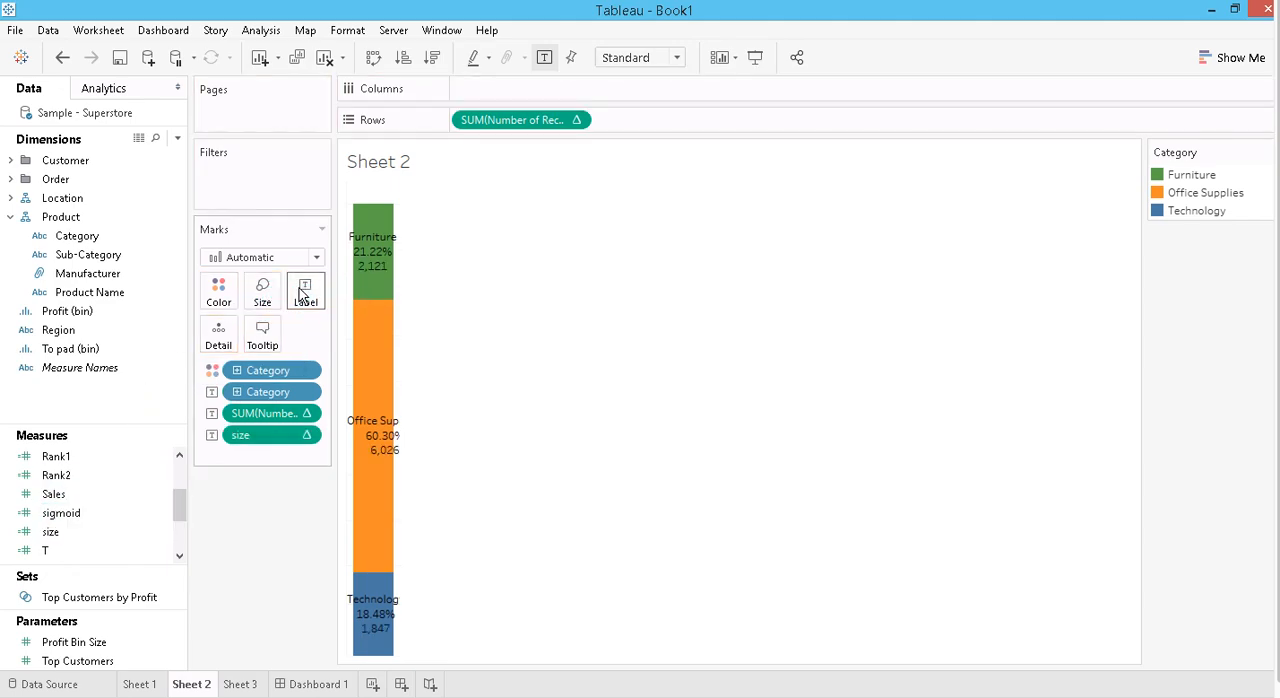
mouse_move(372, 237)
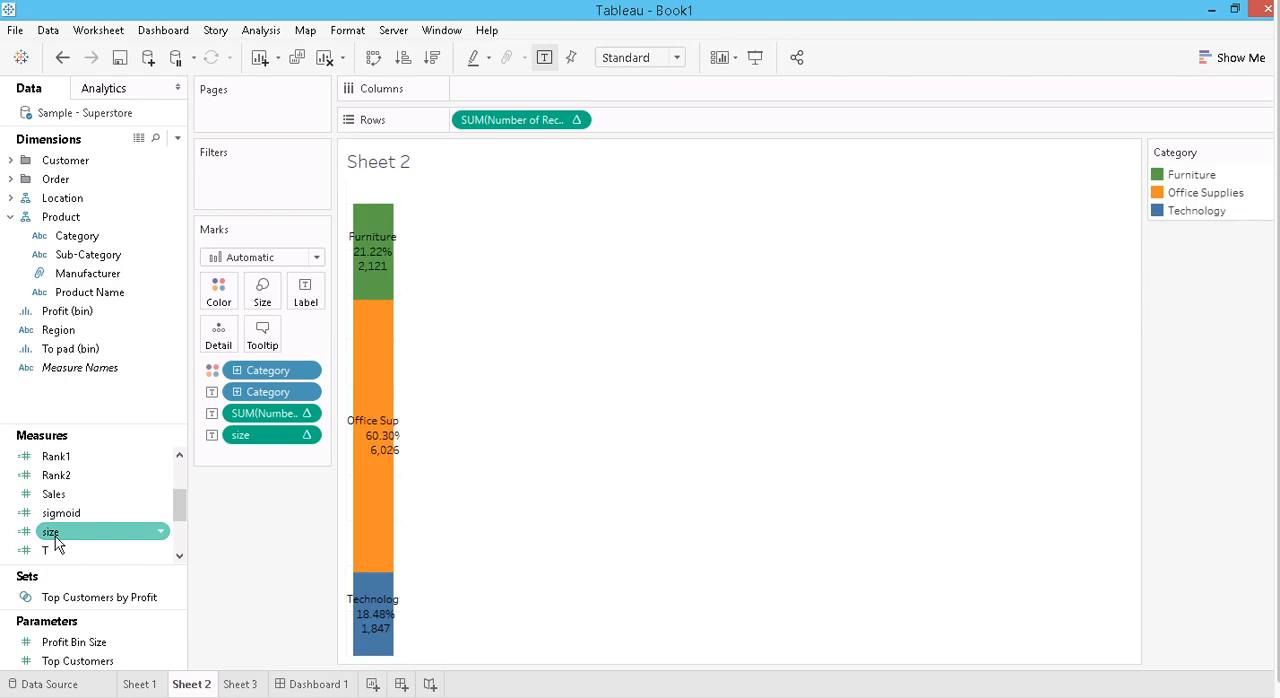
mouse_move(371, 278)
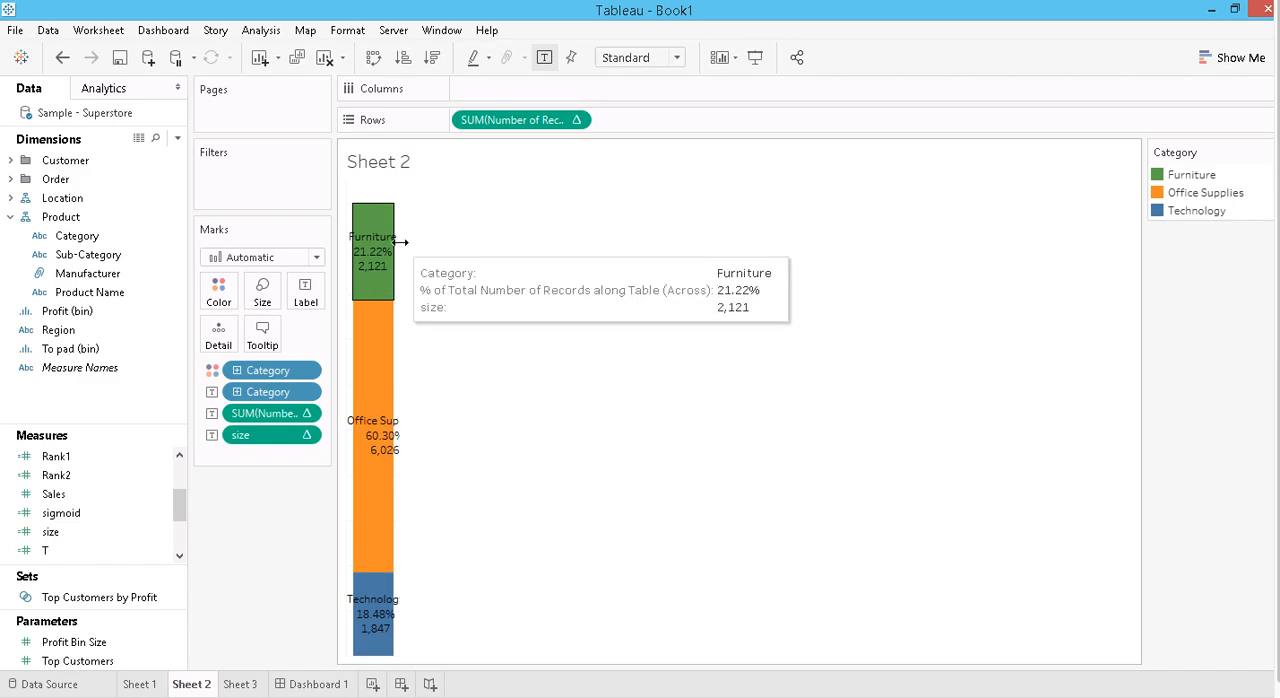
click(310, 685)
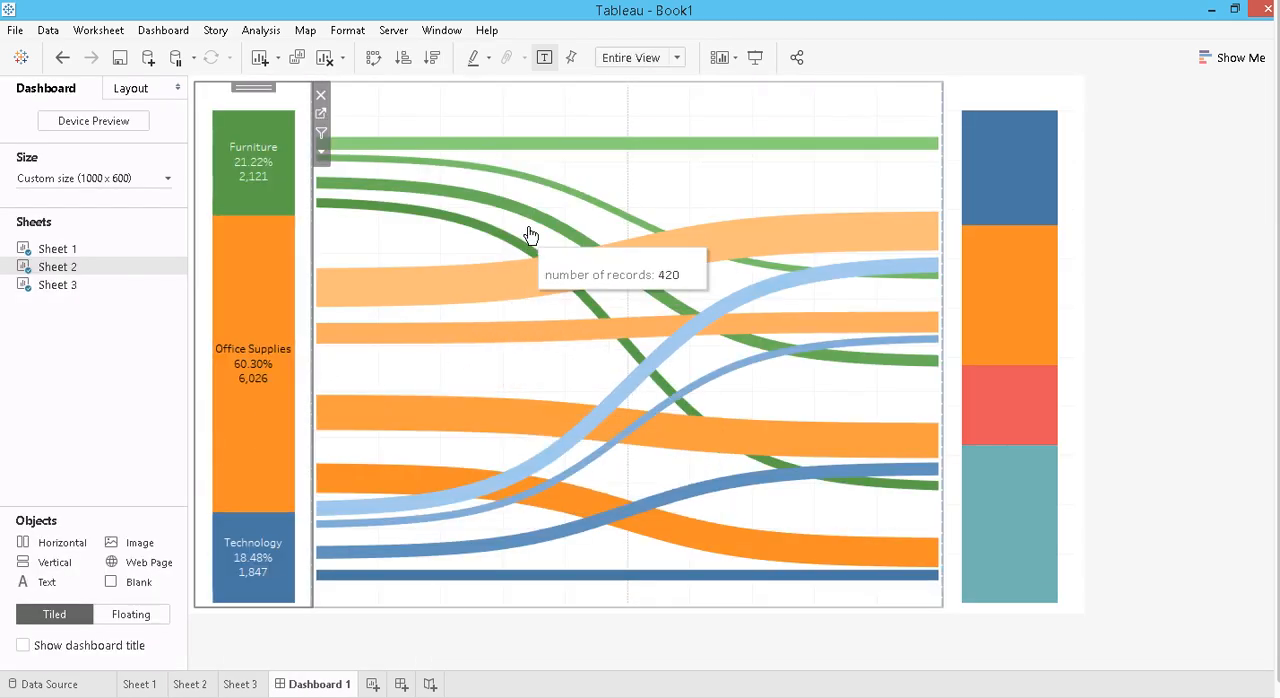